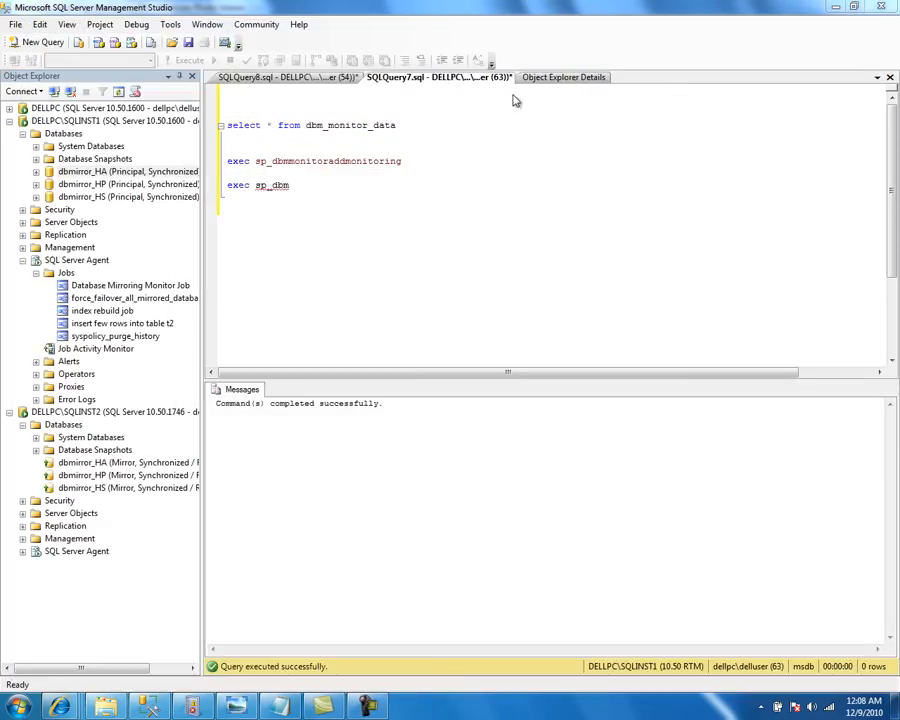
Launch Database Mirroring Monitor for dbmirror_HA from its Tasks menu in Object Explorer
{"action": "right_click", "coordinate": [100, 173]}
{"action": "mouse_move", "coordinate": [163, 237]}
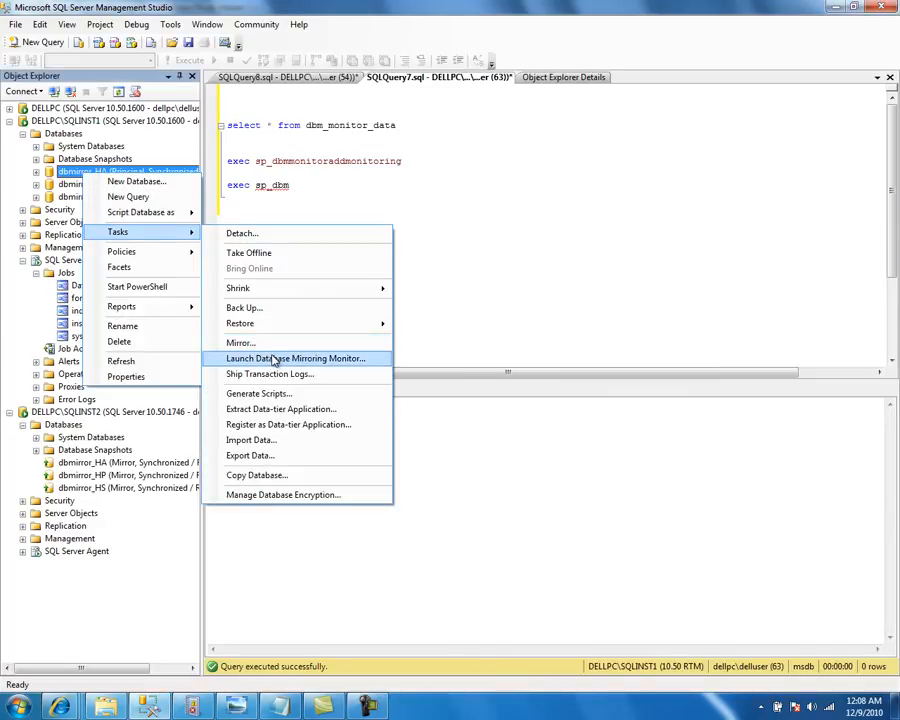
{"action": "left_click", "coordinate": [335, 358]}
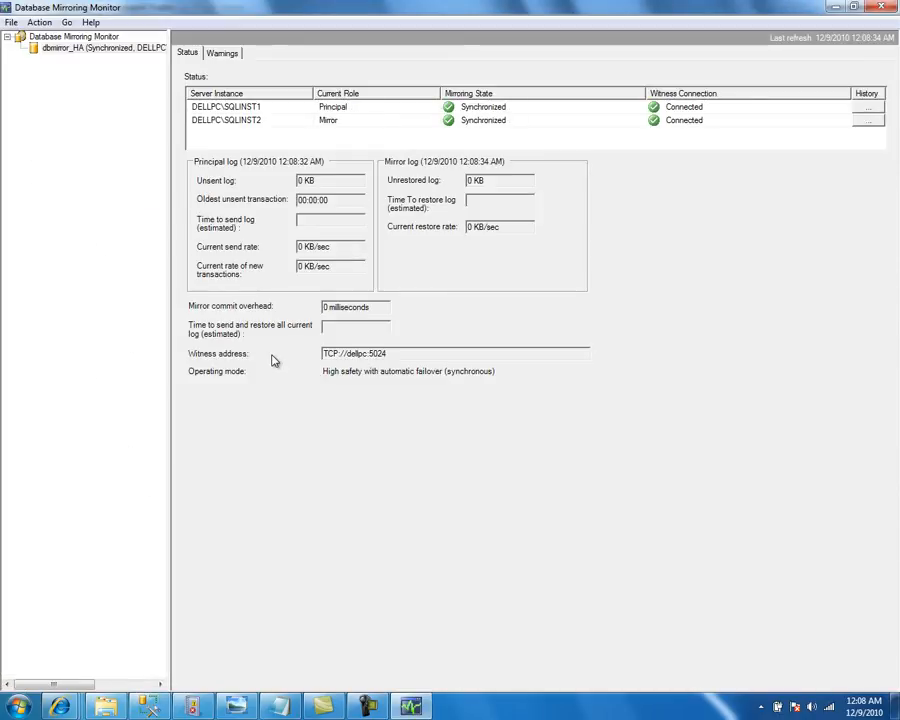
{"action": "key", "text": "alt+Tab"}
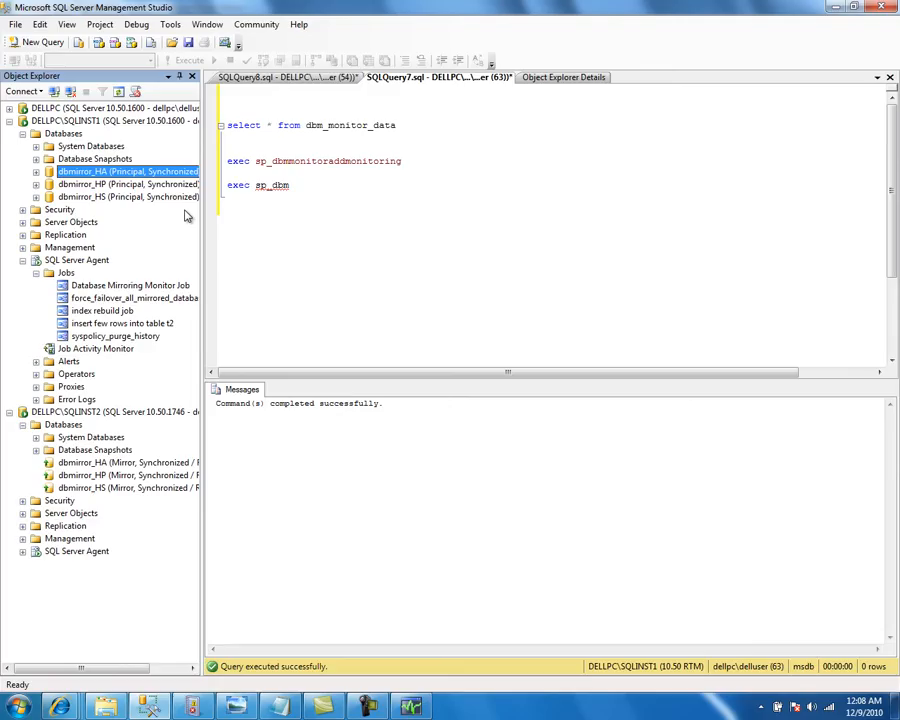
{"action": "key", "text": "alt+Tab"}
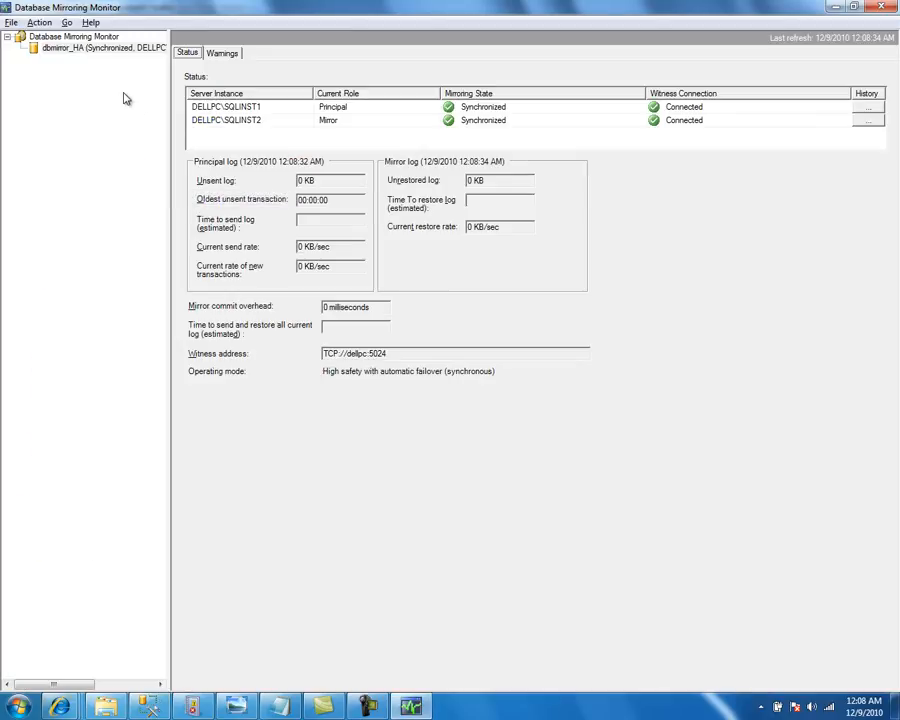
Open the Register Mirrored Database window from the monitor's root node
{"action": "right_click", "coordinate": [72, 40]}
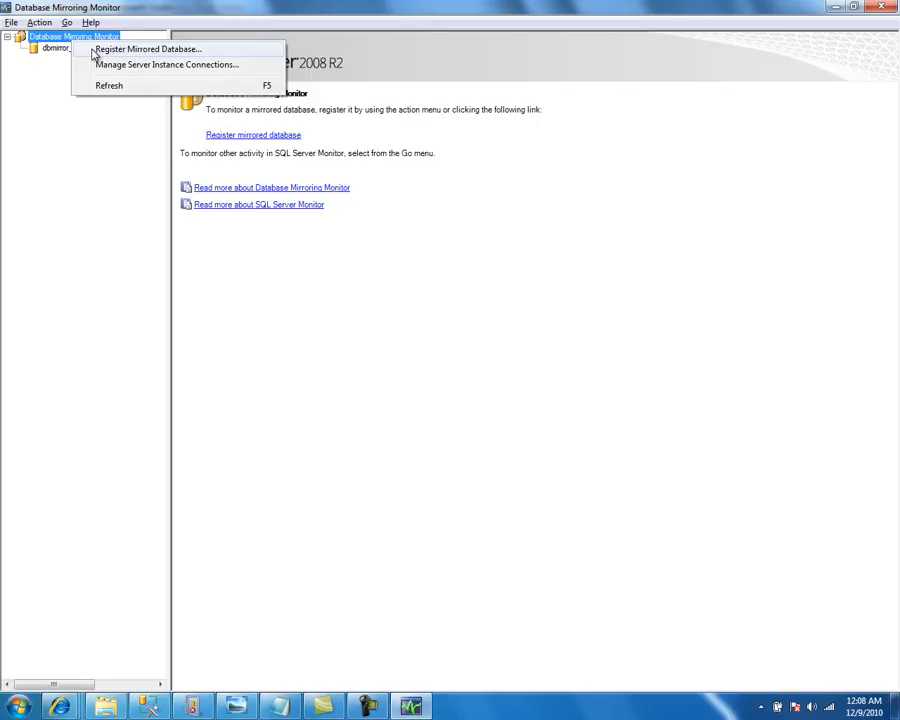
{"action": "left_click", "coordinate": [95, 50]}
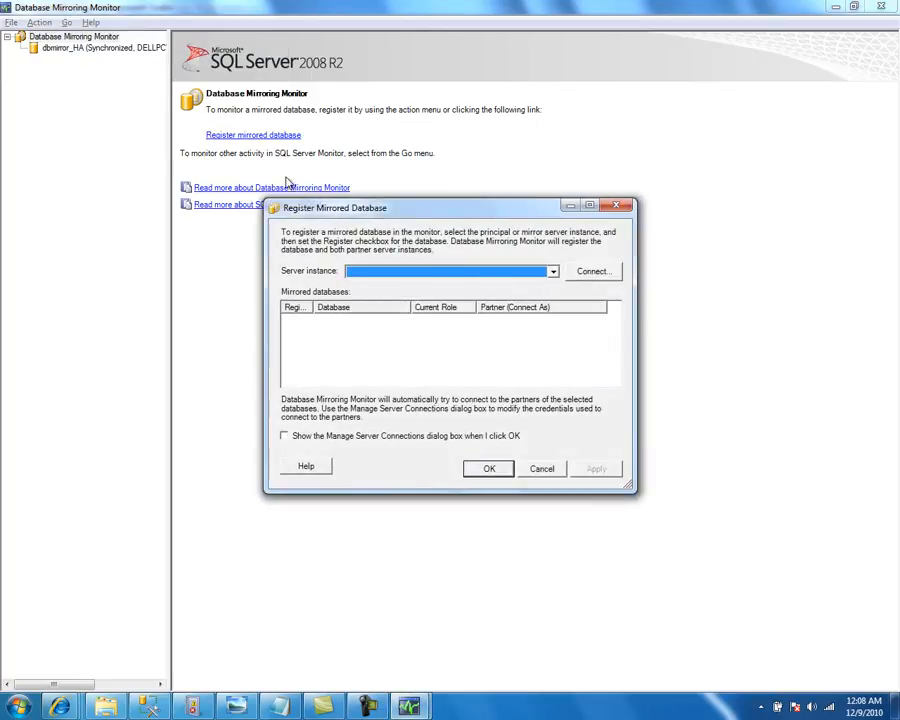
{"action": "key", "text": "alt+Tab"}
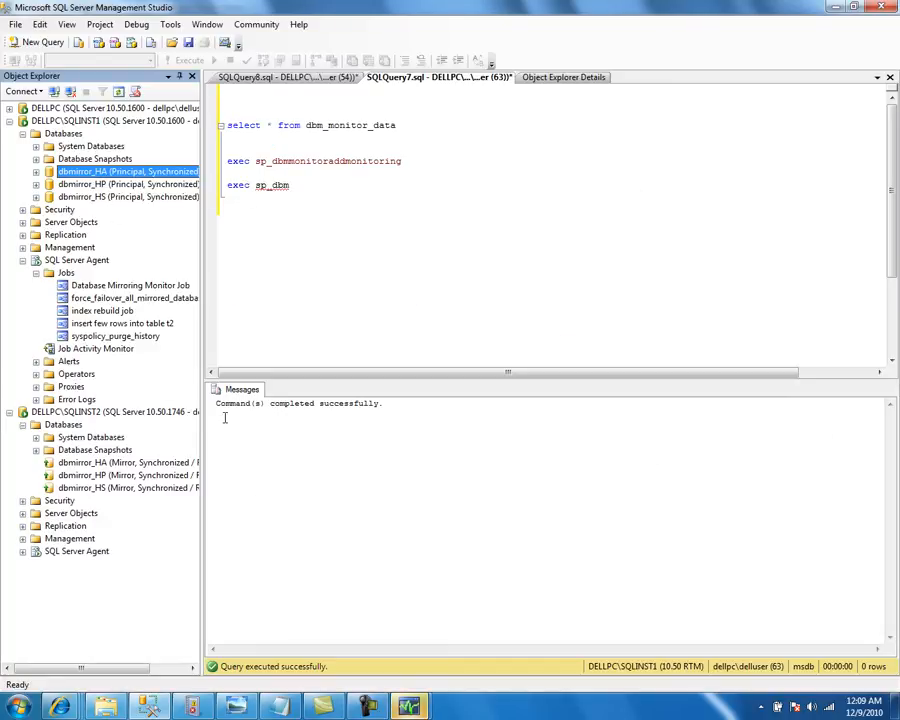
{"action": "left_click", "coordinate": [409, 705]}
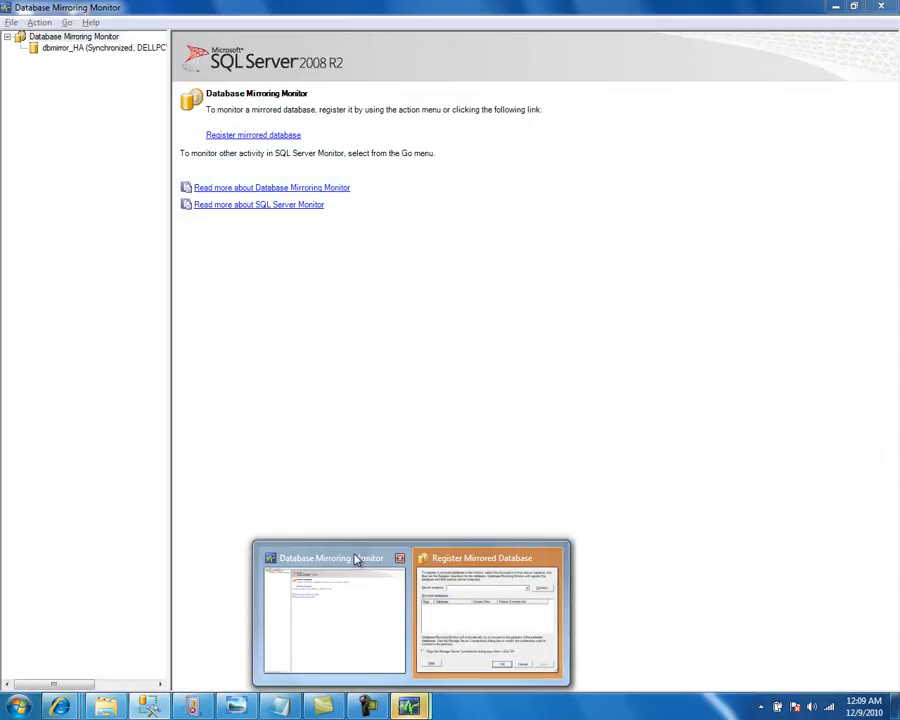
{"action": "left_click", "coordinate": [356, 560]}
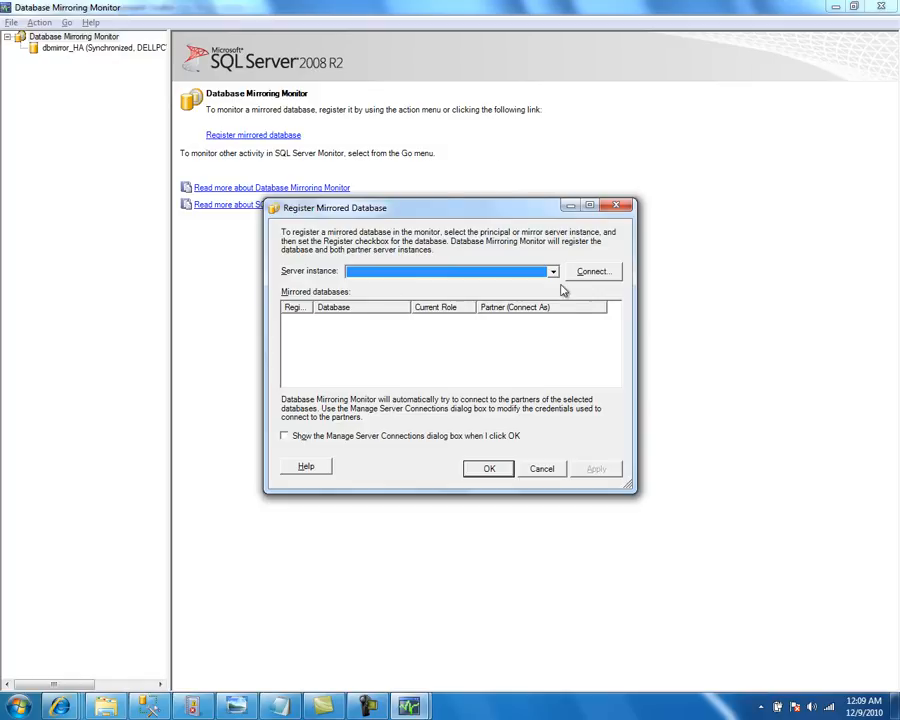
Choose server instance DELLPC\SQLINST1, tick dbmirror_HP and confirm the registration
{"action": "left_click", "coordinate": [556, 276]}
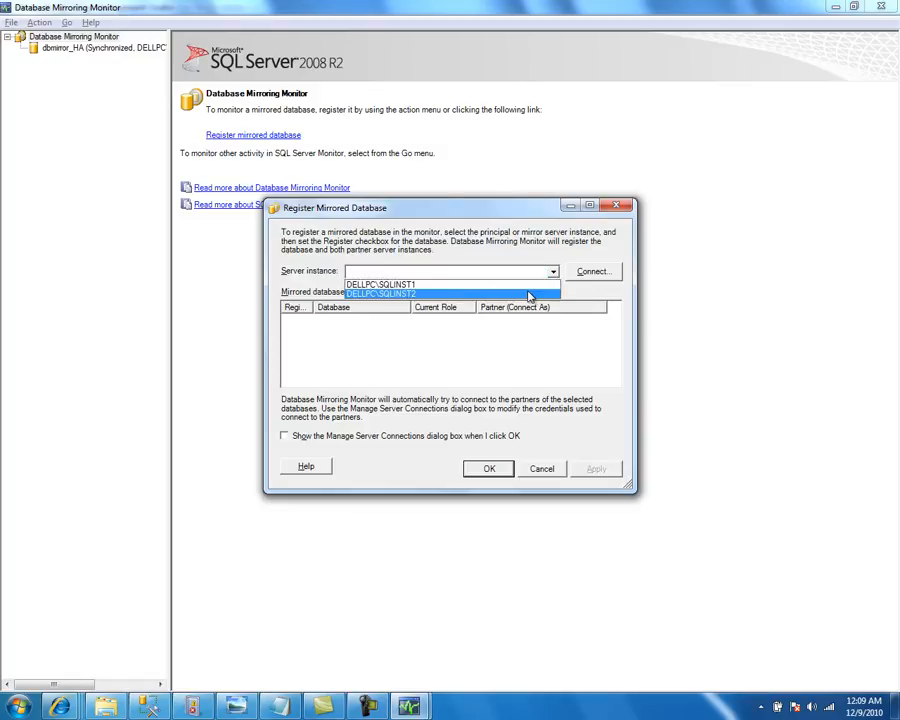
{"action": "left_click", "coordinate": [528, 292]}
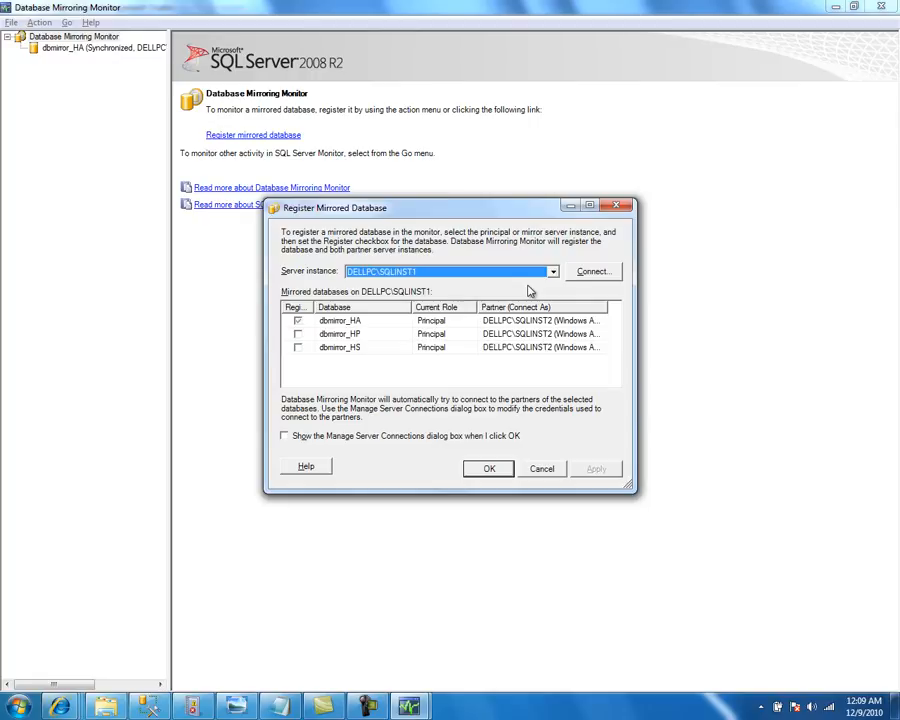
{"action": "left_click", "coordinate": [297, 335]}
{"action": "left_click", "coordinate": [489, 468]}
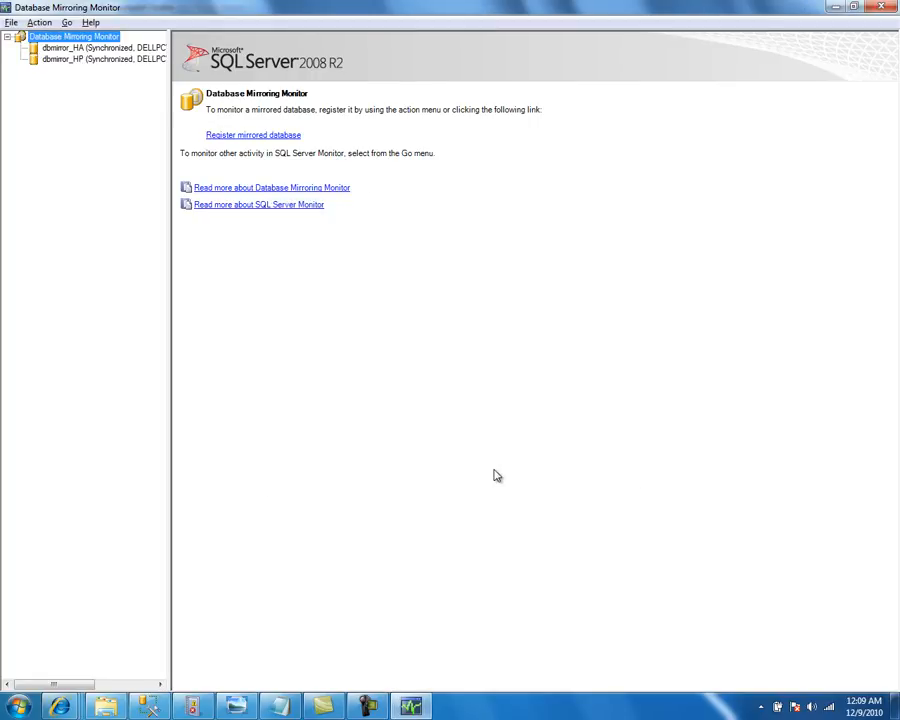
Compare dbmirror_HA and dbmirror_HP status, then open the database_mirroring_monitoring.JPG diagram
{"action": "left_click", "coordinate": [75, 50]}
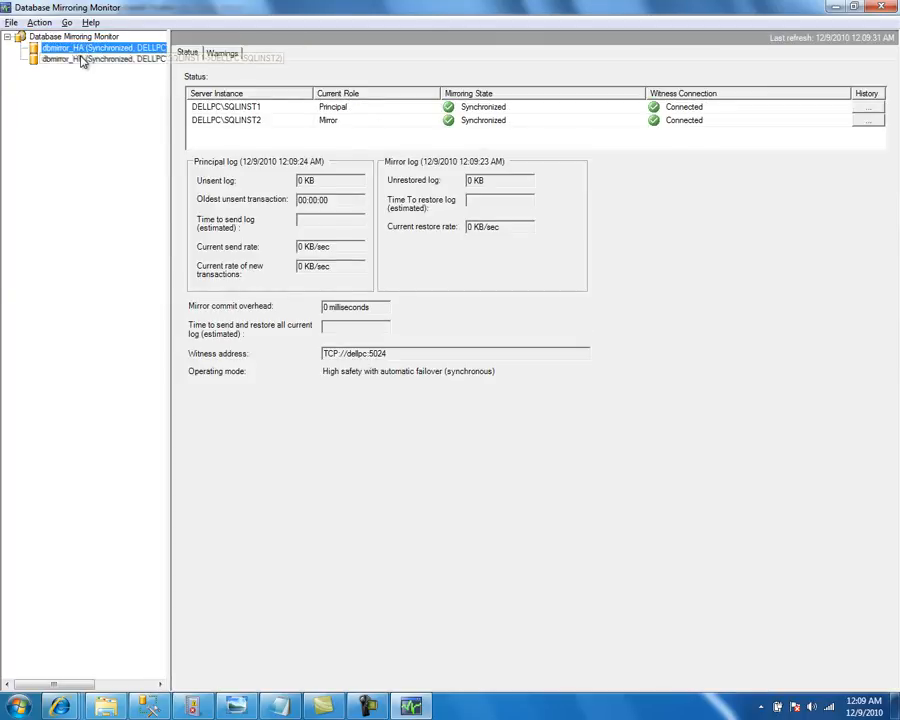
{"action": "left_click", "coordinate": [82, 59]}
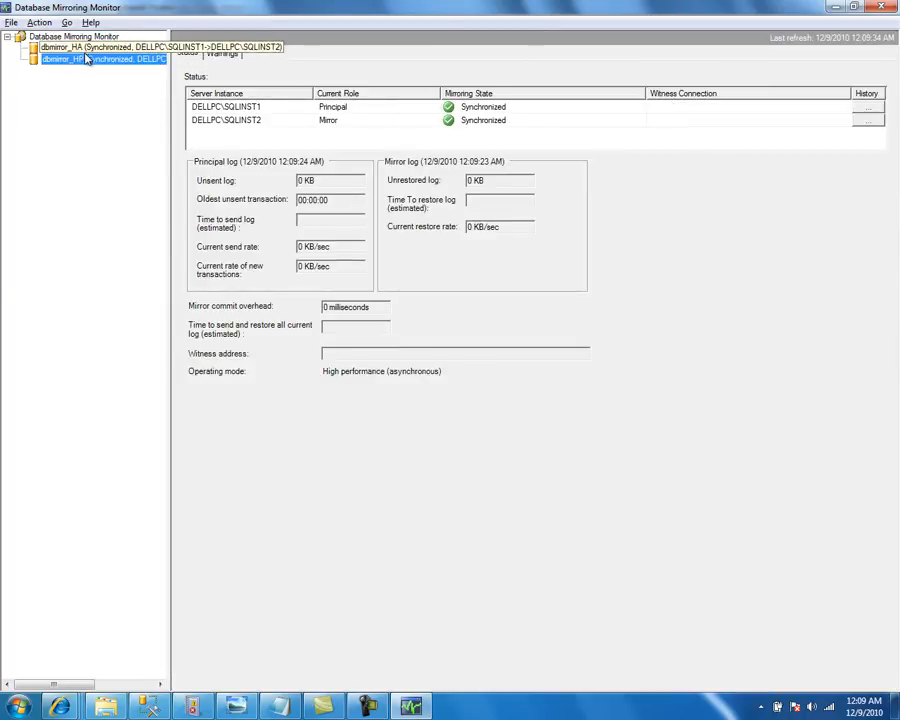
{"action": "left_click", "coordinate": [87, 50]}
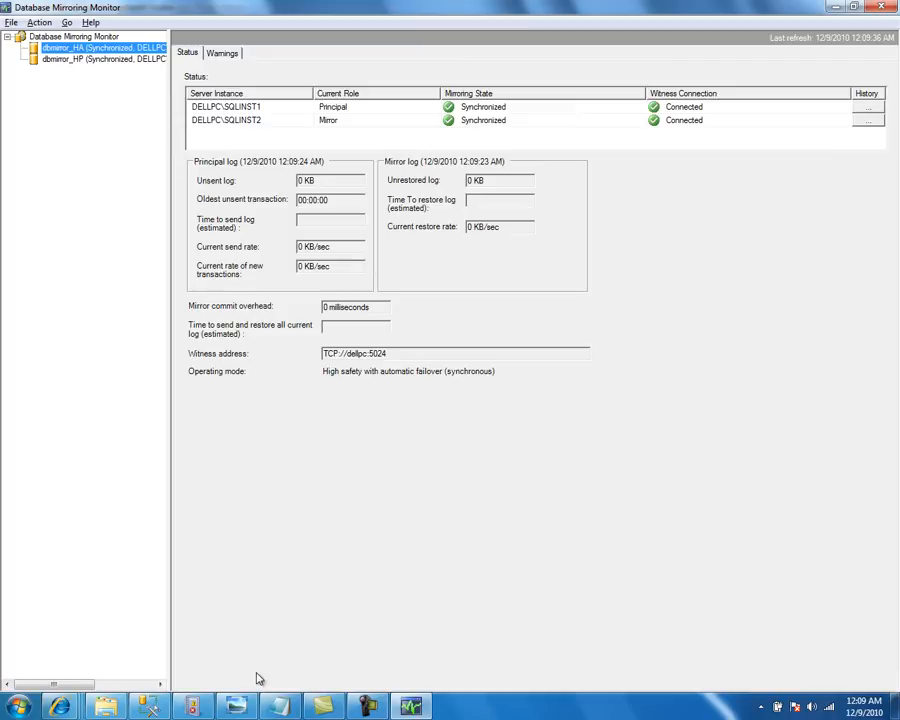
{"action": "left_click", "coordinate": [239, 708]}
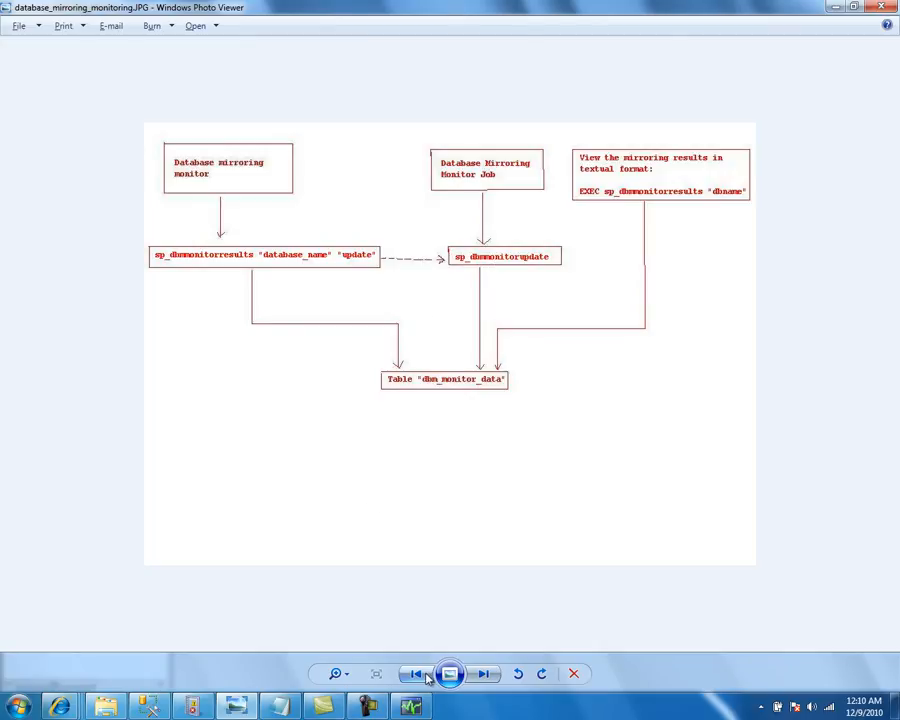
{"action": "left_click", "coordinate": [411, 707]}
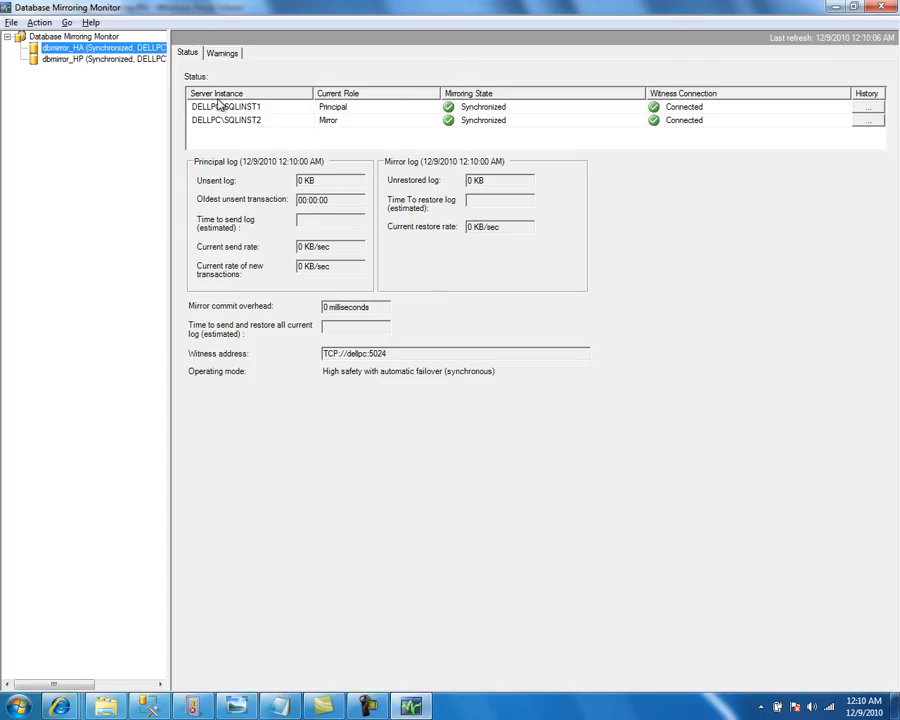
{"action": "left_click", "coordinate": [80, 48]}
{"action": "left_click", "coordinate": [256, 112]}
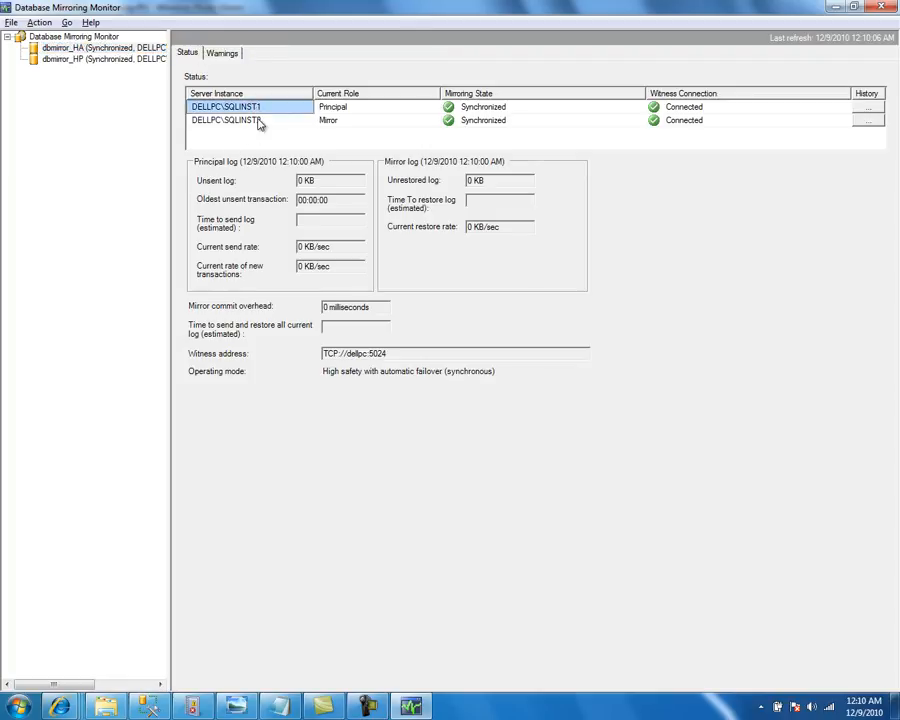
{"action": "left_click", "coordinate": [260, 120]}
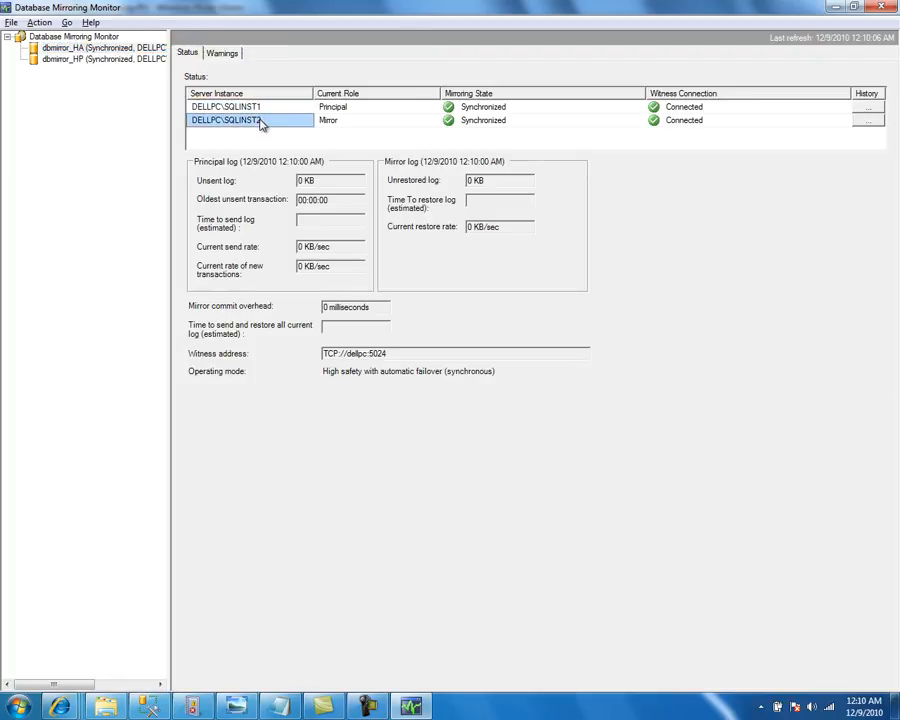
{"action": "left_click", "coordinate": [532, 112]}
{"action": "left_click", "coordinate": [664, 122]}
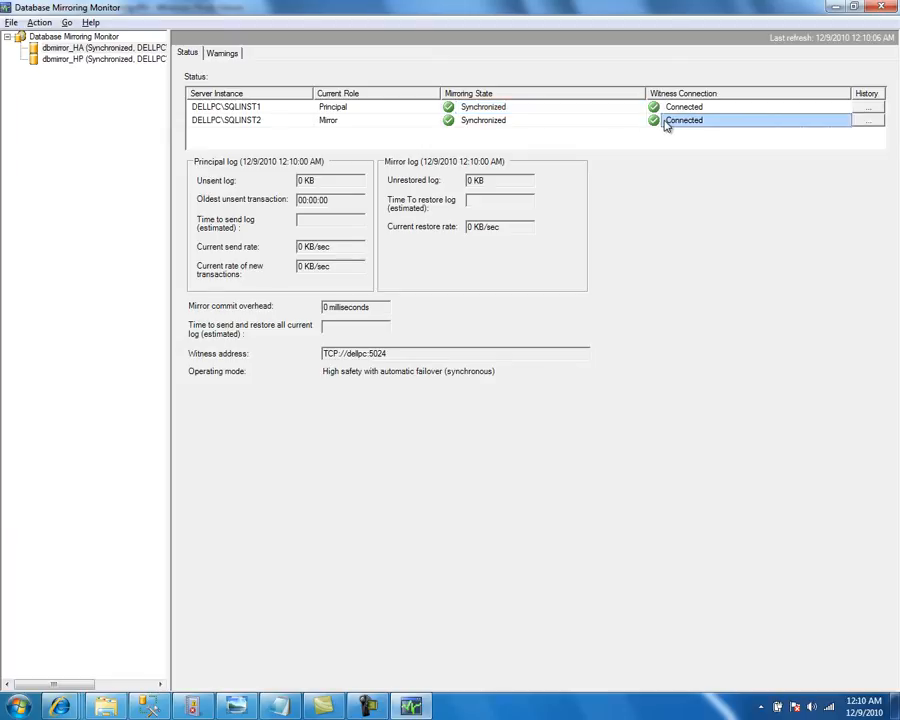
{"action": "left_click", "coordinate": [665, 108]}
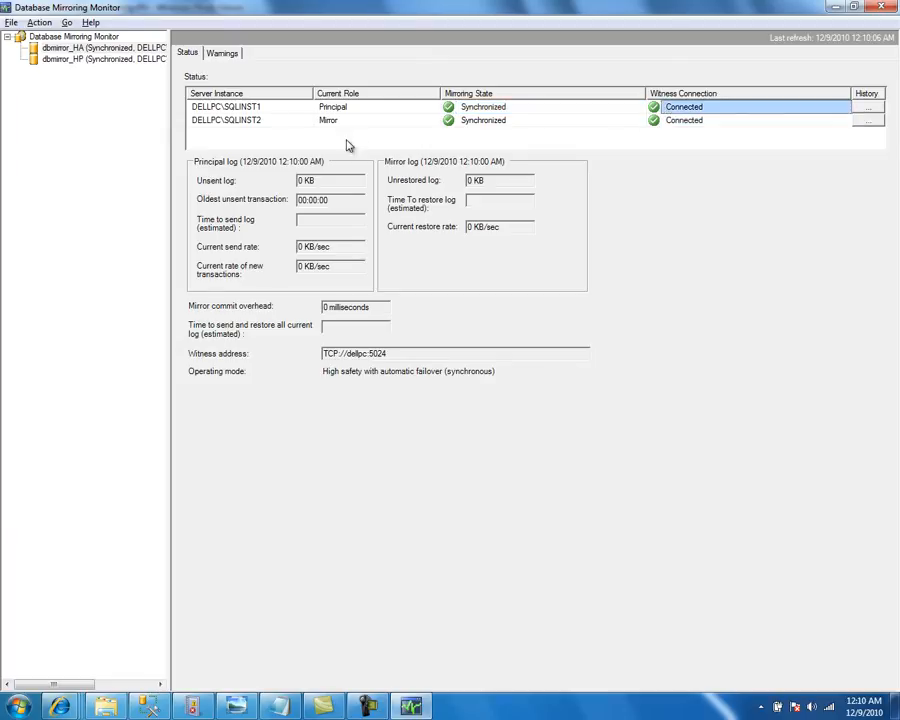
{"action": "left_click_drag", "start_coordinate": [402, 357], "coordinate": [323, 354]}
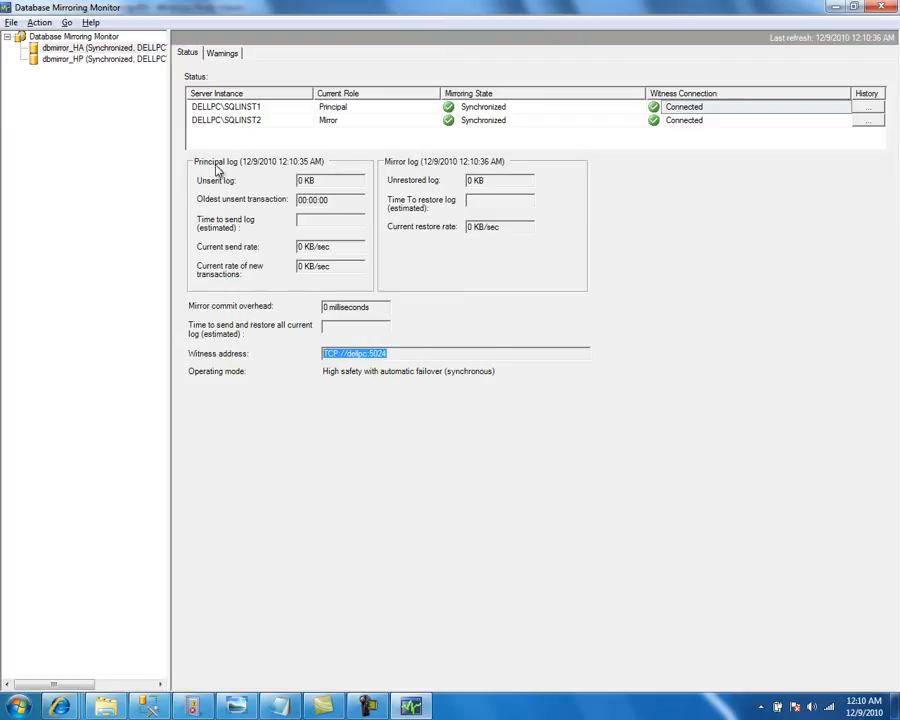
{"action": "left_click", "coordinate": [331, 182]}
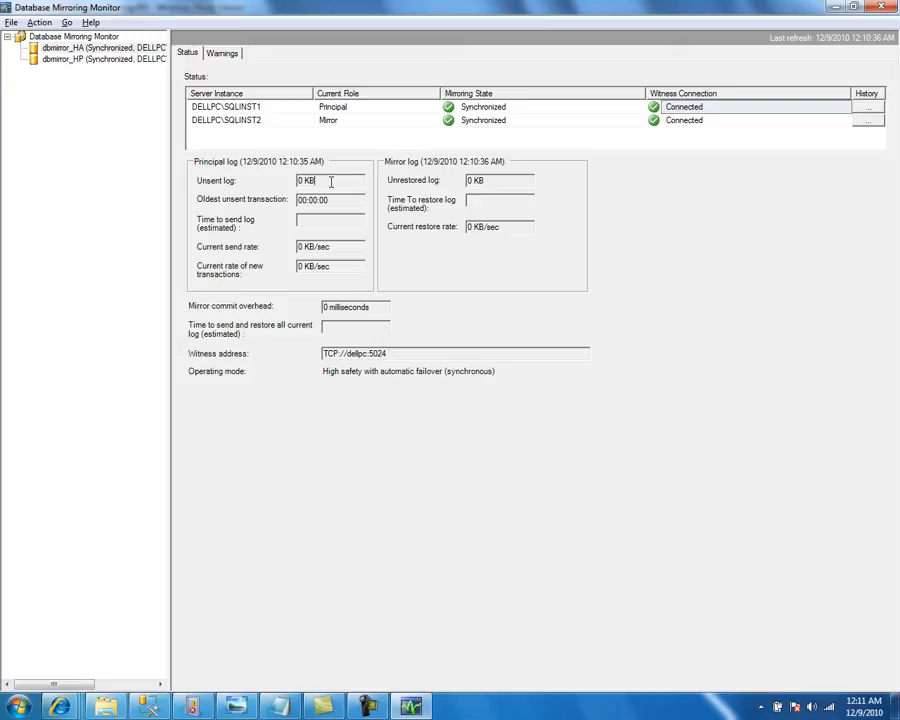
{"action": "left_click_drag", "start_coordinate": [331, 182], "coordinate": [290, 199]}
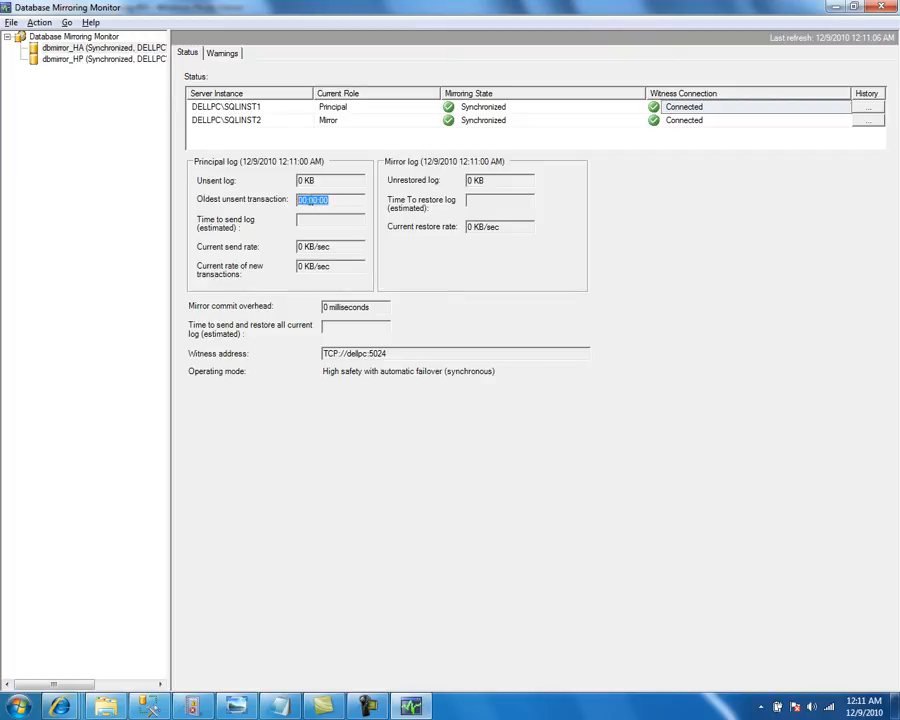
{"action": "left_click", "coordinate": [324, 222]}
{"action": "left_click_drag", "start_coordinate": [342, 249], "coordinate": [294, 268]}
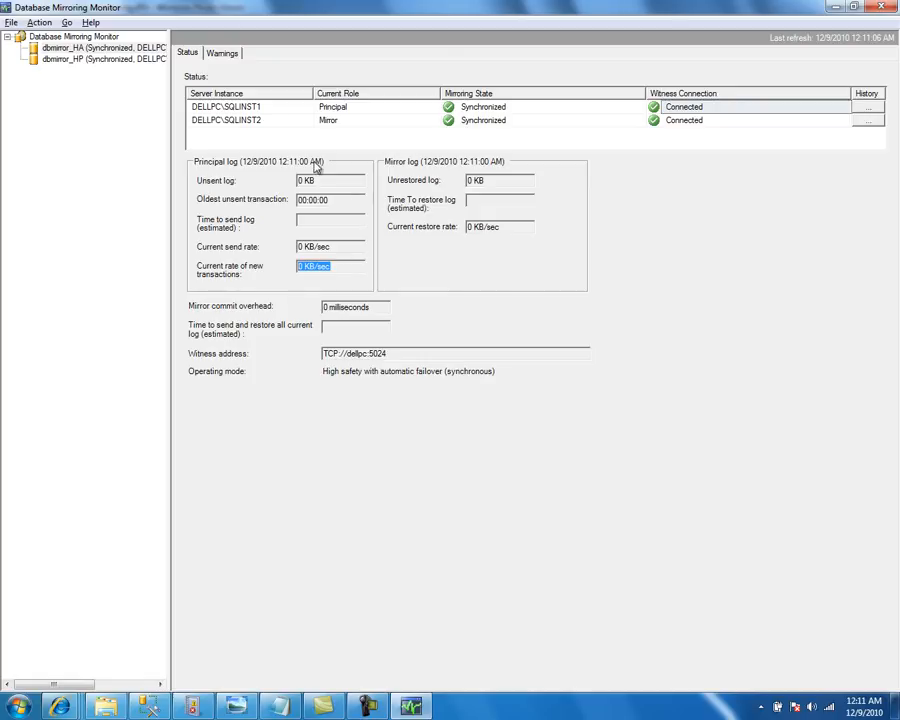
{"action": "left_click", "coordinate": [502, 180]}
{"action": "left_click_drag", "start_coordinate": [509, 181], "coordinate": [466, 180]}
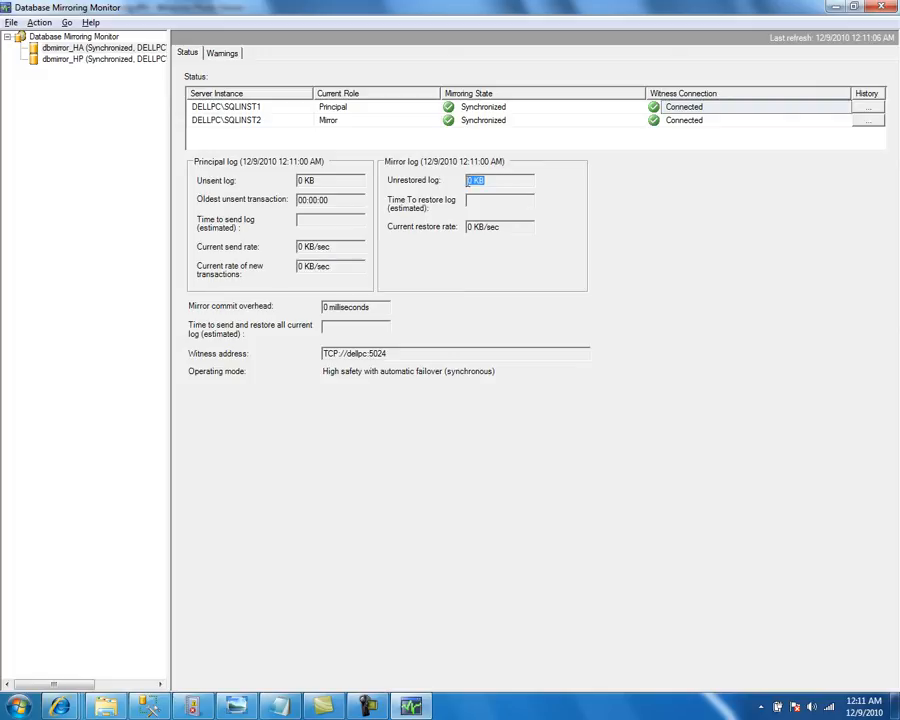
{"action": "left_click", "coordinate": [487, 204]}
{"action": "left_click_drag", "start_coordinate": [520, 227], "coordinate": [479, 227]}
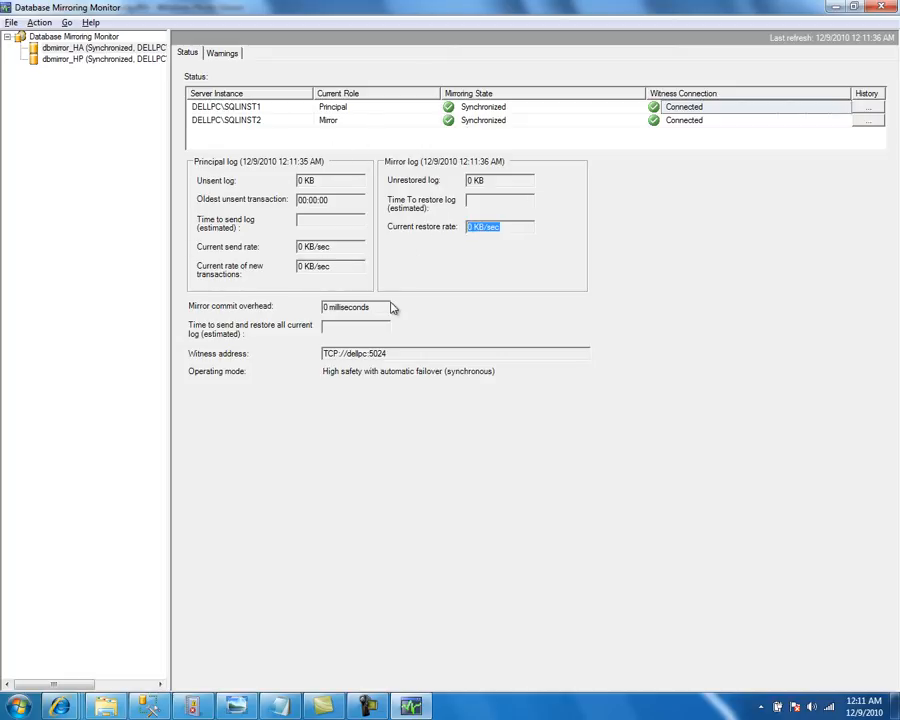
{"action": "left_click_drag", "start_coordinate": [381, 311], "coordinate": [321, 318]}
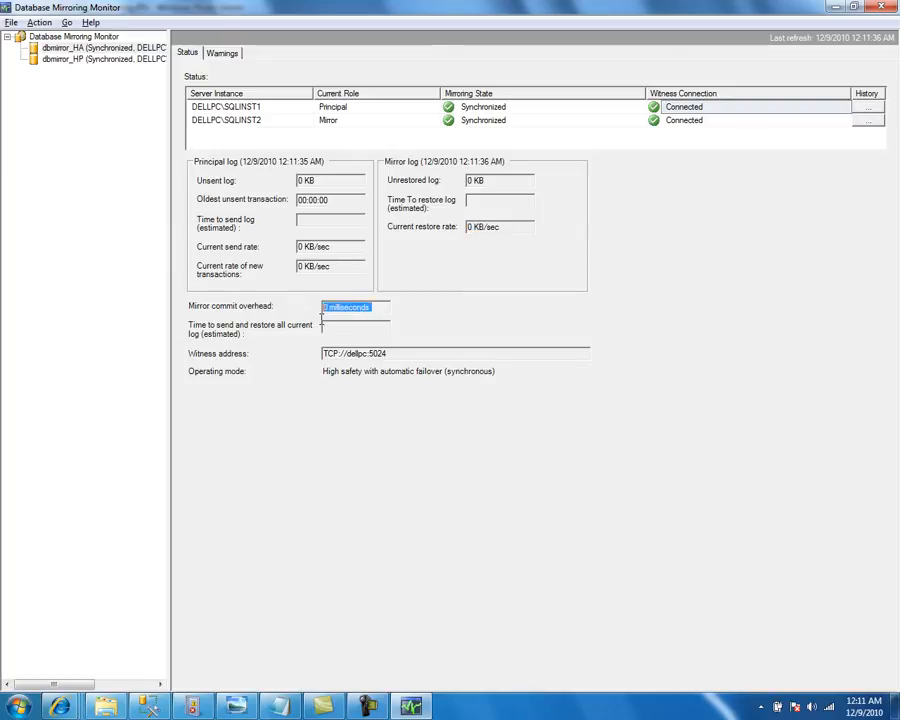
{"action": "left_click", "coordinate": [382, 307]}
{"action": "left_click_drag", "start_coordinate": [382, 307], "coordinate": [328, 318]}
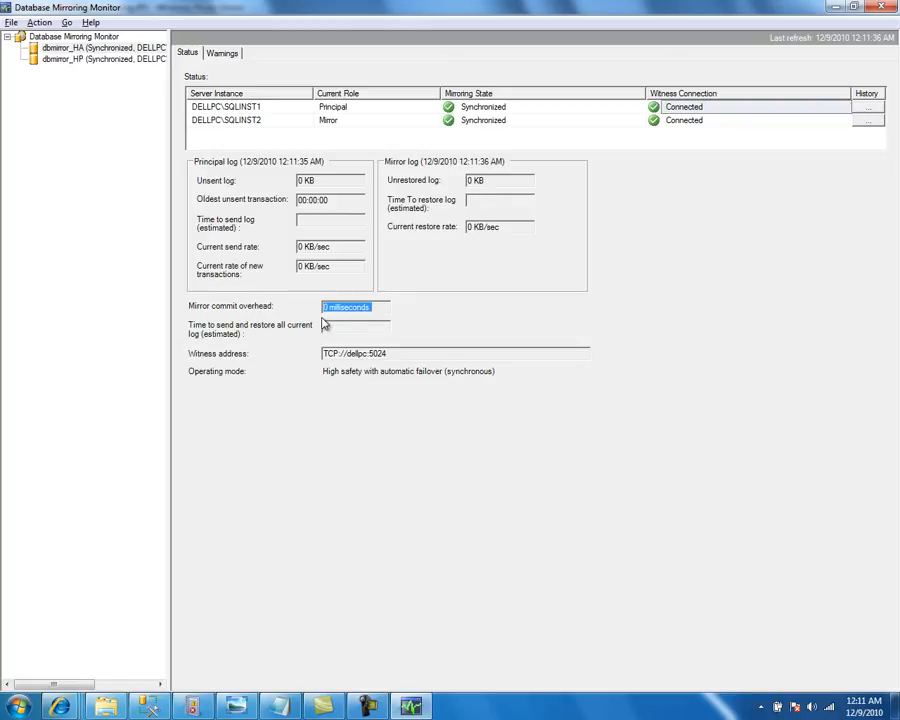
{"action": "left_click", "coordinate": [382, 306]}
{"action": "left_click_drag", "start_coordinate": [382, 306], "coordinate": [322, 308]}
{"action": "left_click_drag", "start_coordinate": [316, 180], "coordinate": [296, 181]}
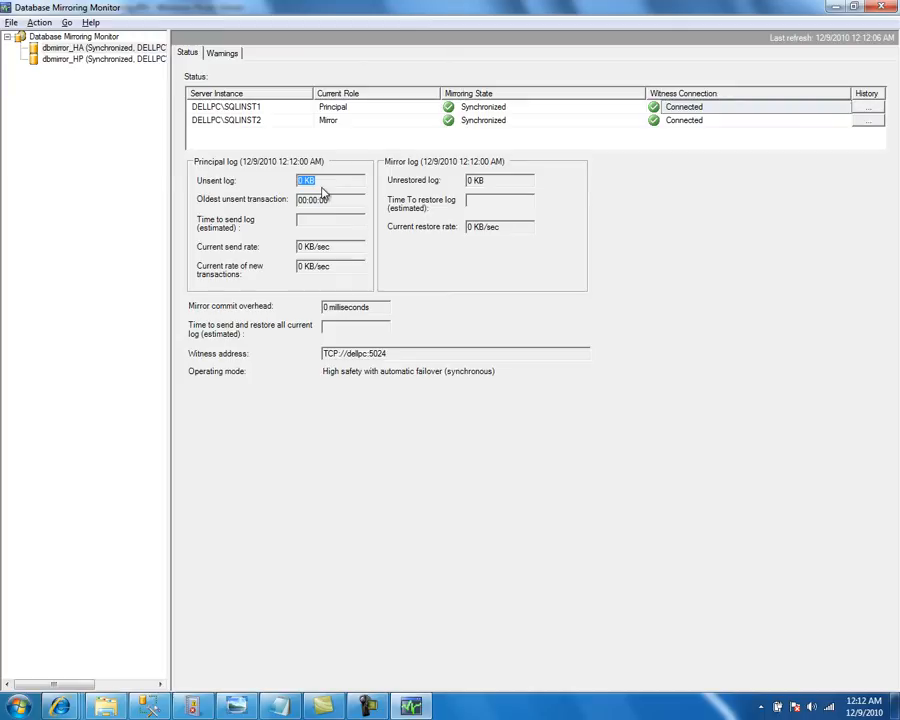
{"action": "left_click_drag", "start_coordinate": [333, 181], "coordinate": [292, 179]}
{"action": "left_click", "coordinate": [352, 327]}
{"action": "left_click", "coordinate": [226, 55]}
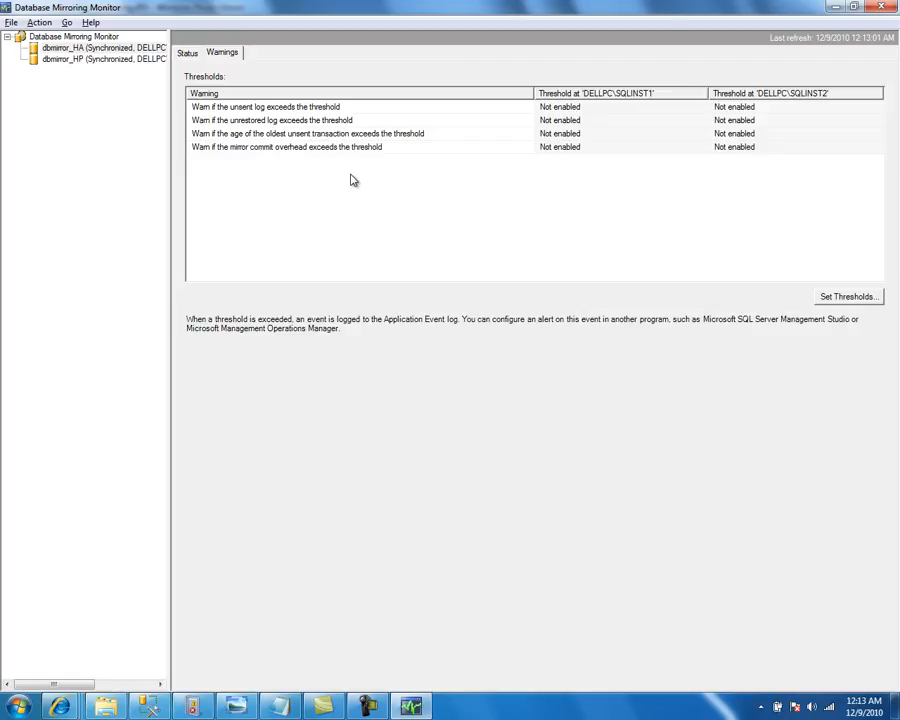
{"action": "left_click", "coordinate": [352, 121]}
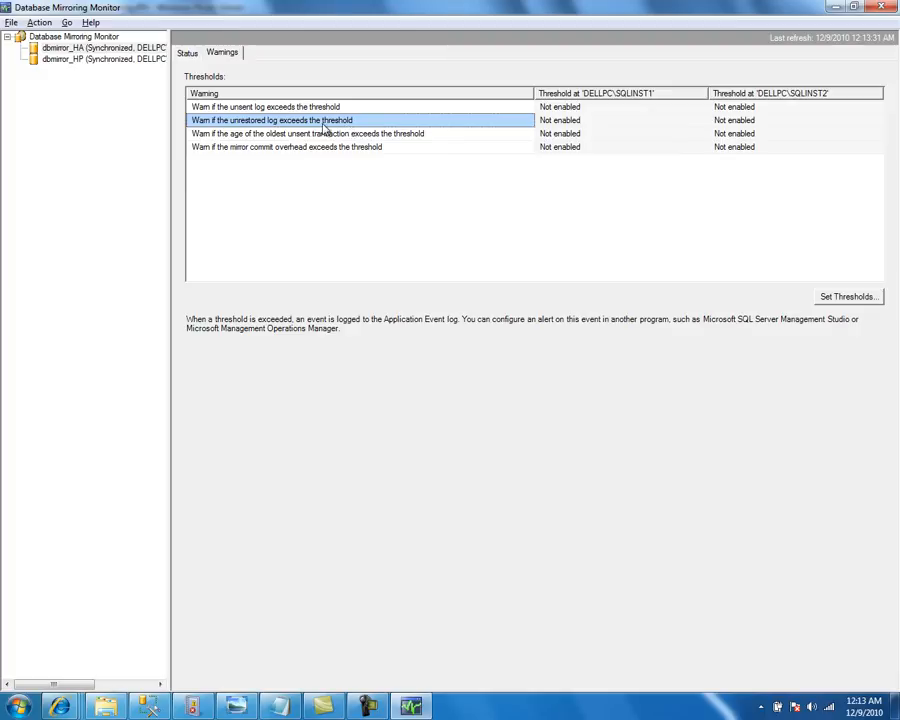
{"action": "left_click", "coordinate": [253, 108]}
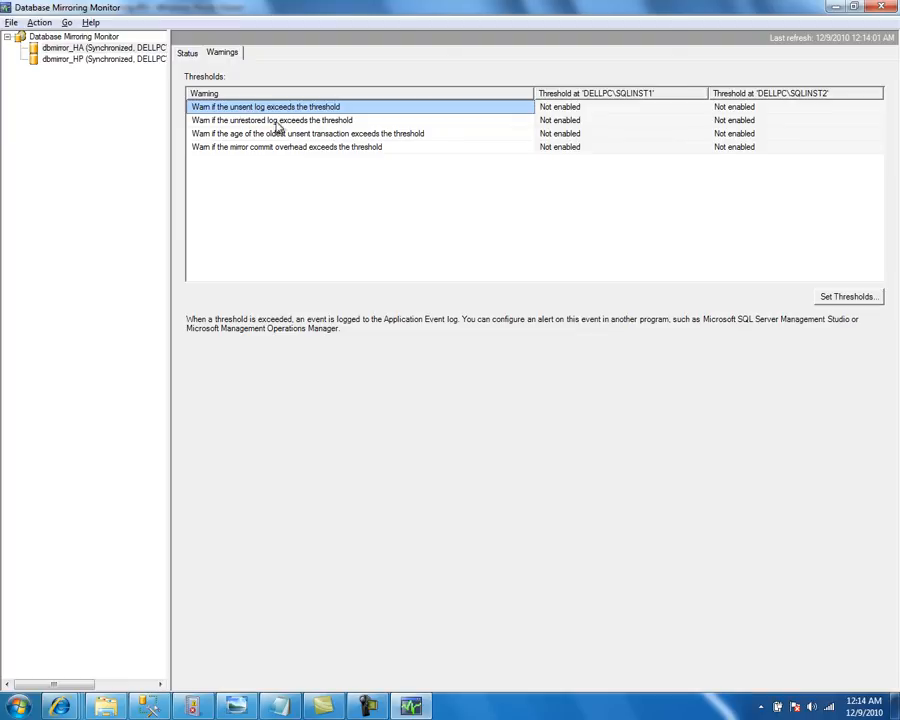
{"action": "left_click", "coordinate": [328, 121]}
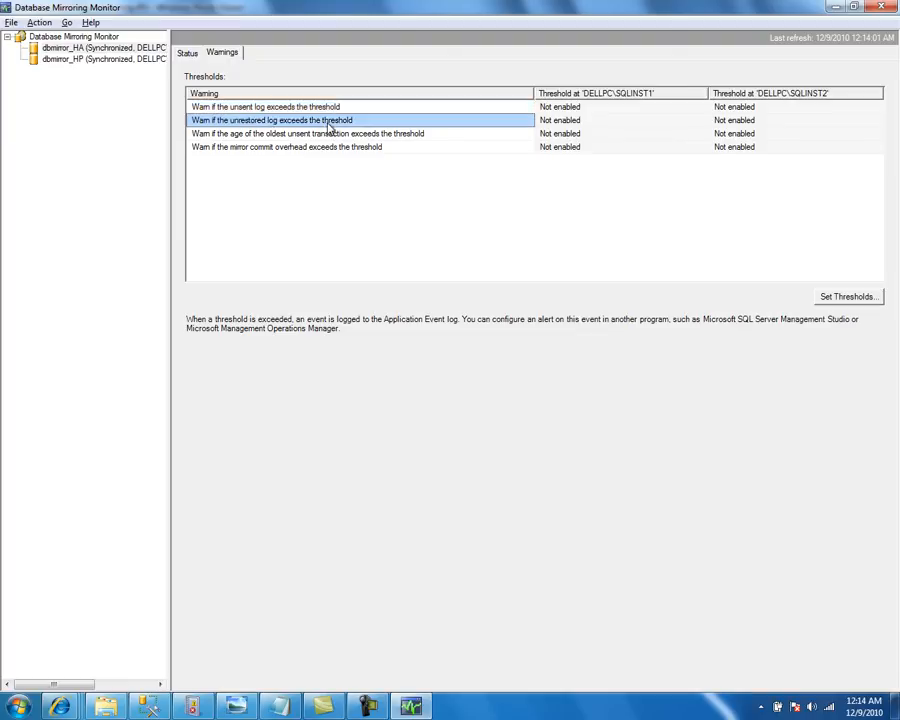
{"action": "left_click", "coordinate": [255, 136]}
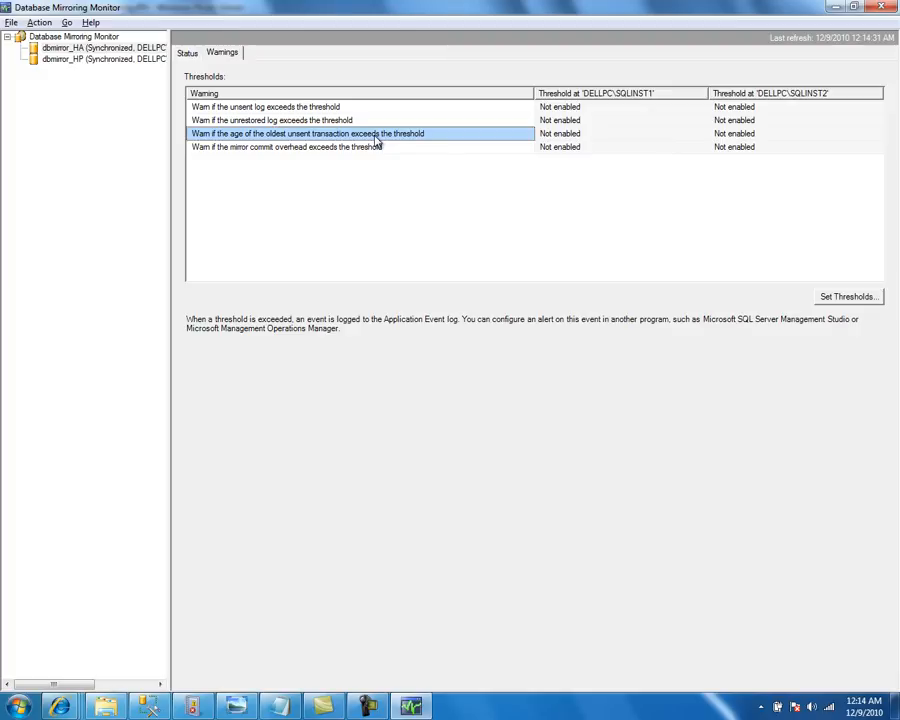
{"action": "left_click", "coordinate": [291, 150]}
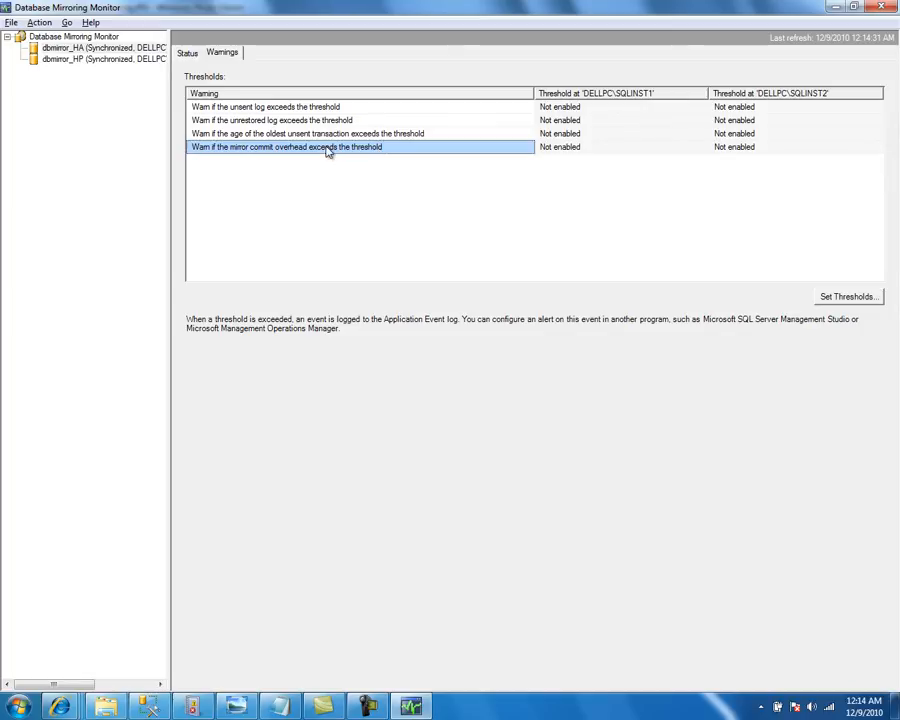
{"action": "left_click", "coordinate": [189, 55]}
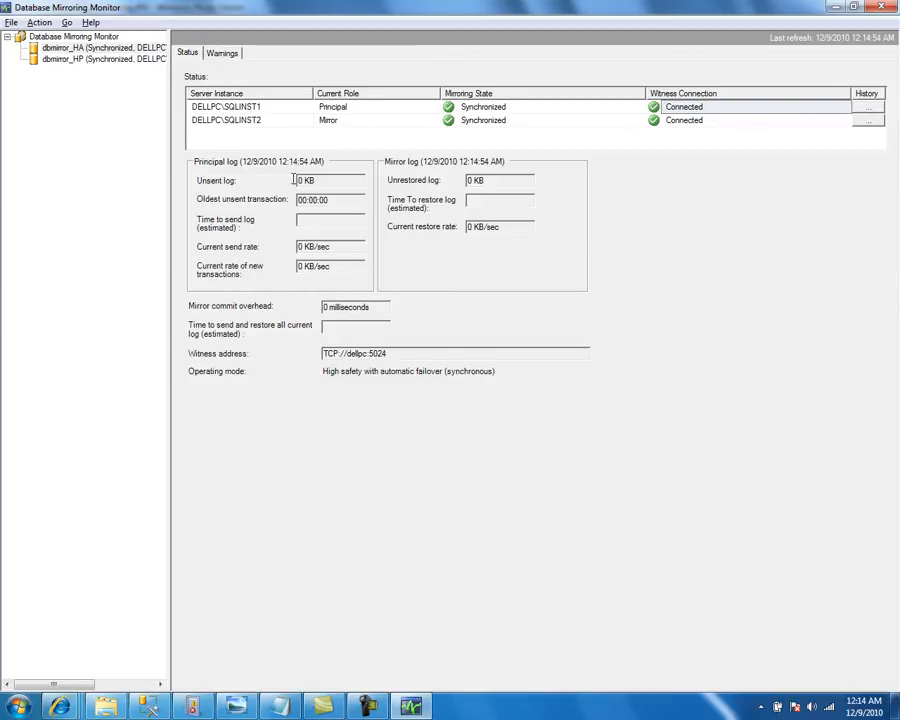
{"action": "left_click_drag", "start_coordinate": [376, 307], "coordinate": [314, 307]}
{"action": "left_click", "coordinate": [224, 54]}
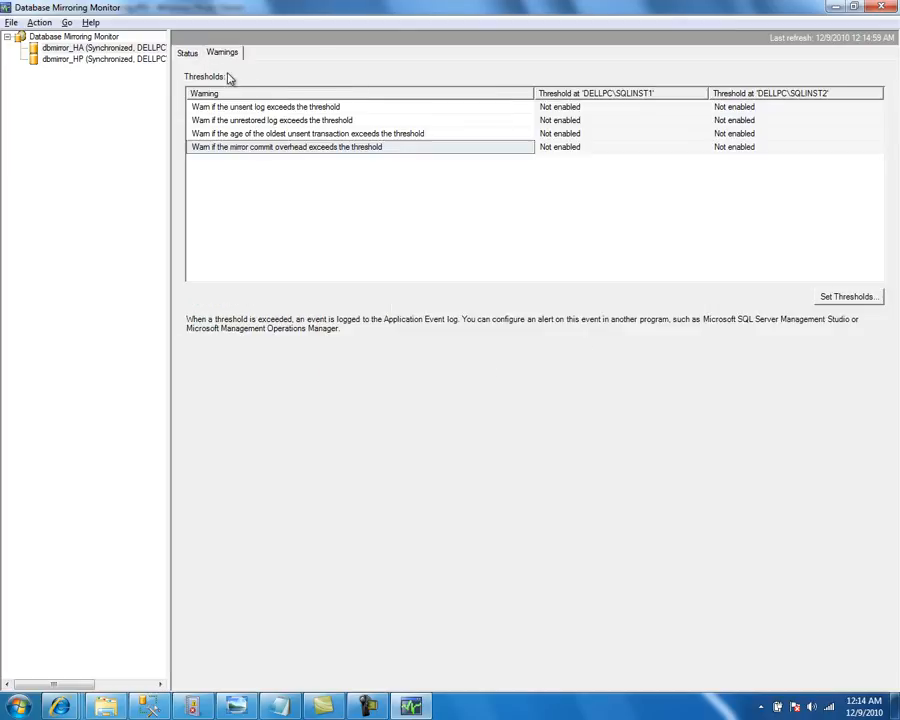
Review the unsent log, unrestored log, oldest unsent transaction and mirror commit overhead warnings
{"action": "left_click", "coordinate": [297, 110]}
{"action": "left_click", "coordinate": [298, 122]}
{"action": "left_click", "coordinate": [300, 136]}
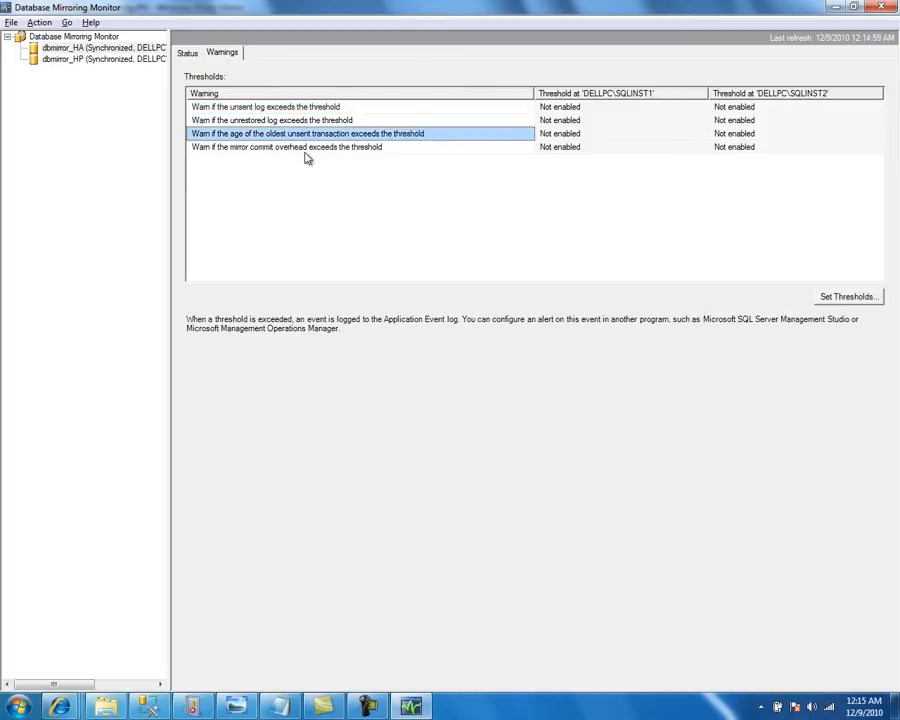
{"action": "left_click", "coordinate": [307, 149]}
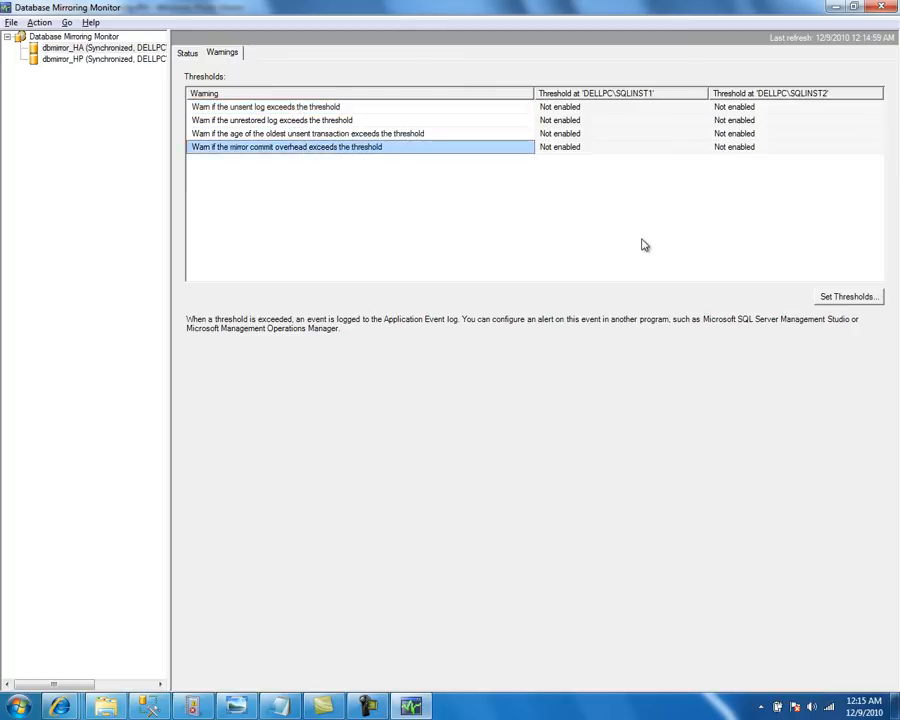
Cancel Set Thresholds without changes and bring Management Studio to the front
{"action": "left_click", "coordinate": [874, 296]}
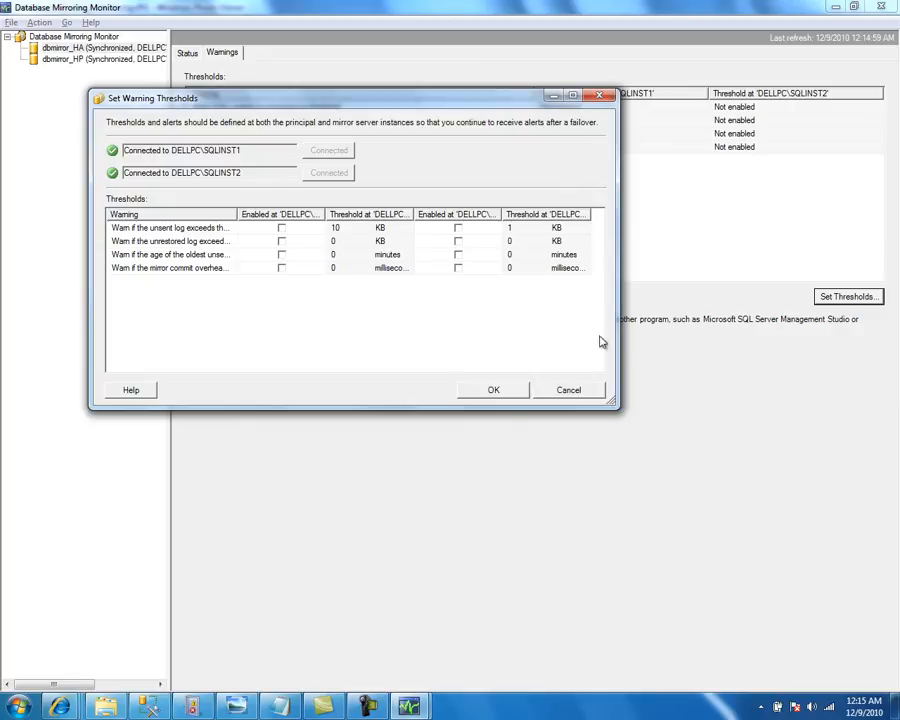
{"action": "left_click", "coordinate": [571, 390]}
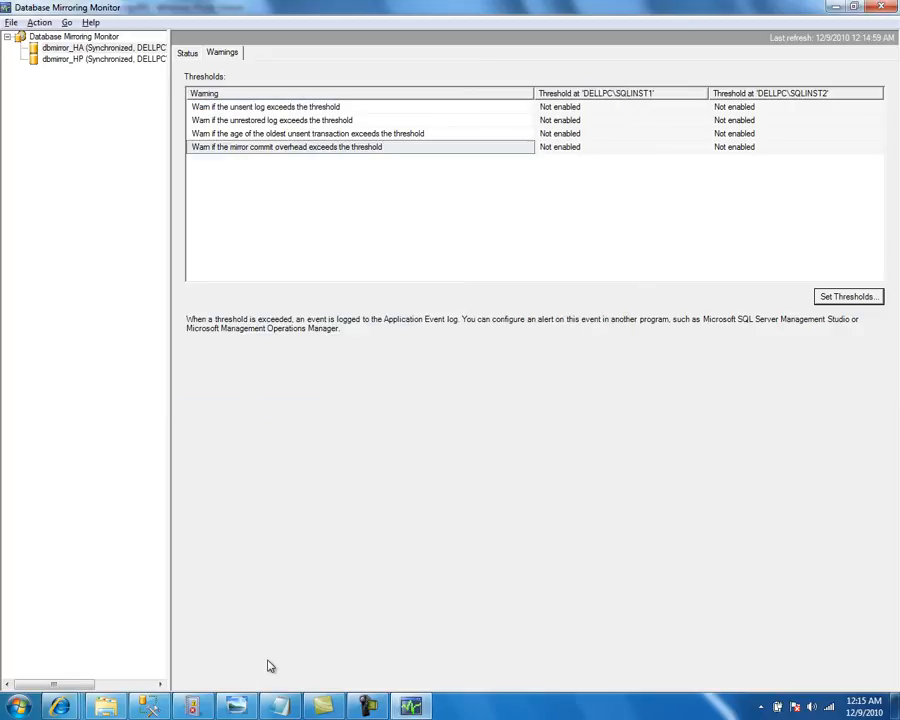
{"action": "left_click", "coordinate": [150, 707]}
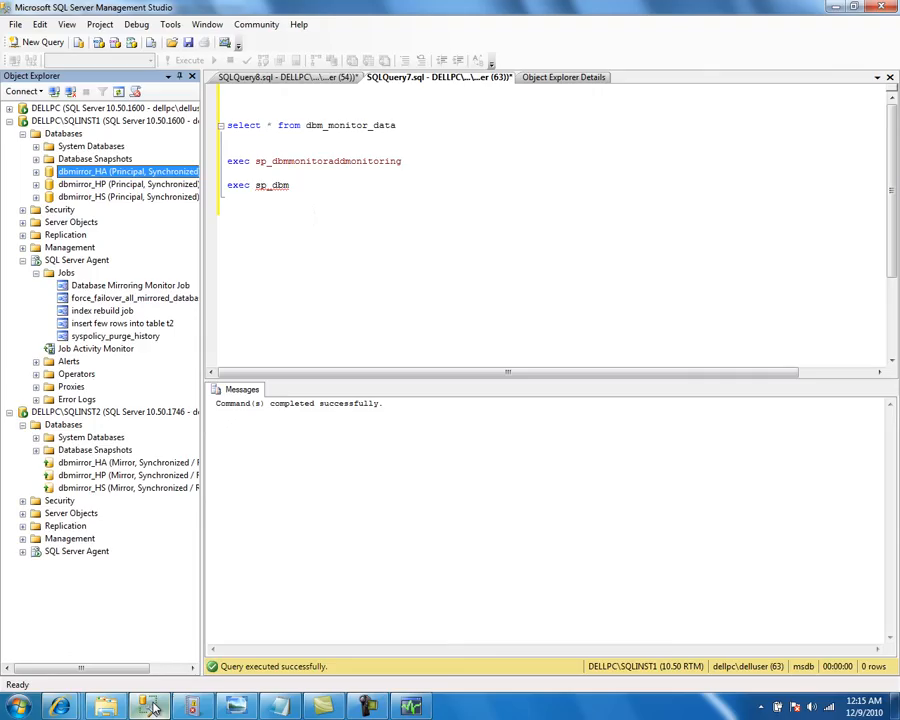
Retype the m in 'exec sp_dbm' to browse suggested mirroring-monitor procedures, then return to the monitor
{"action": "left_click", "coordinate": [312, 185]}
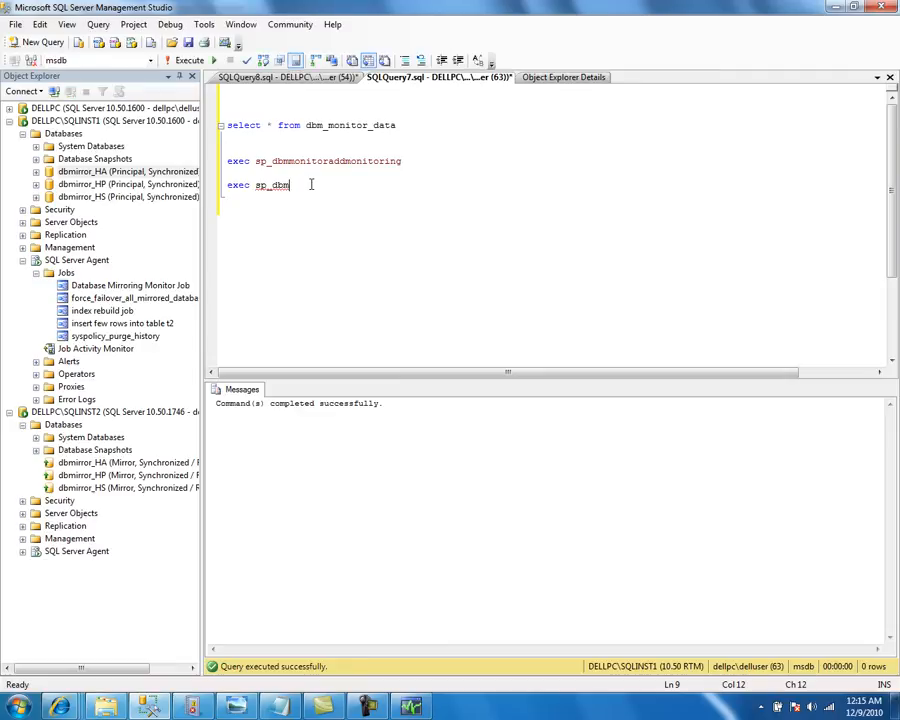
{"action": "key", "text": "BackSpace"}
{"action": "type", "text": "m"}
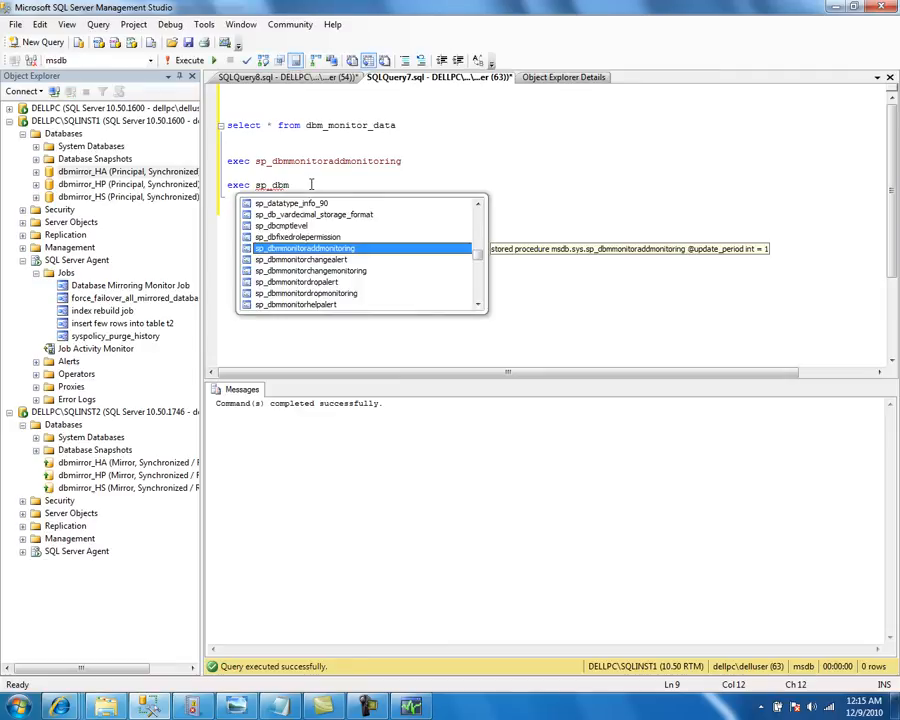
{"action": "left_click", "coordinate": [478, 304]}
{"action": "left_click", "coordinate": [478, 304]}
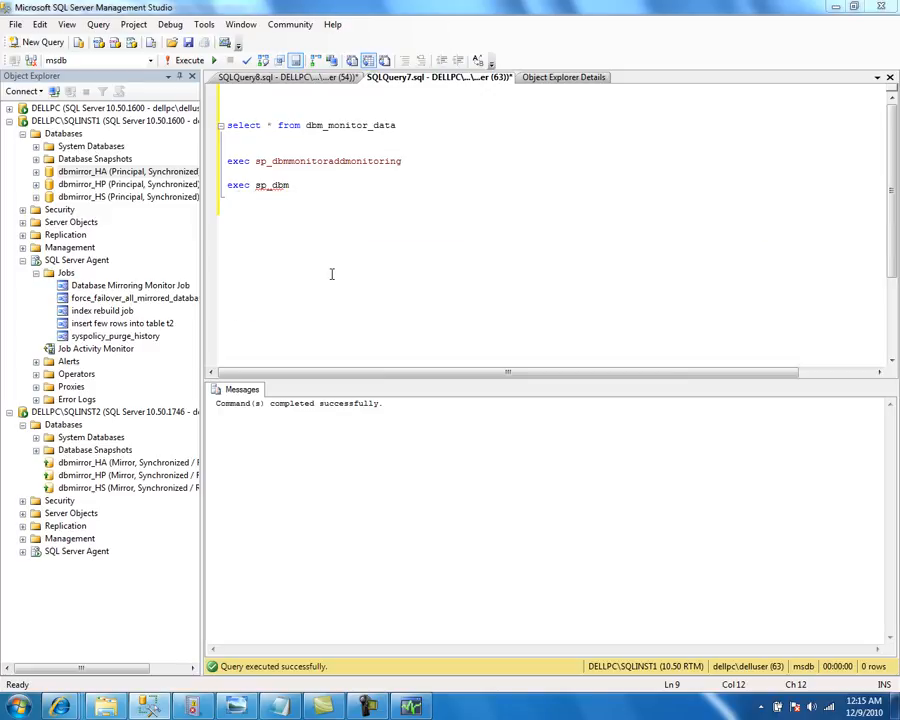
{"action": "key", "text": "alt+Tab"}
{"action": "key", "text": "alt+Tab"}
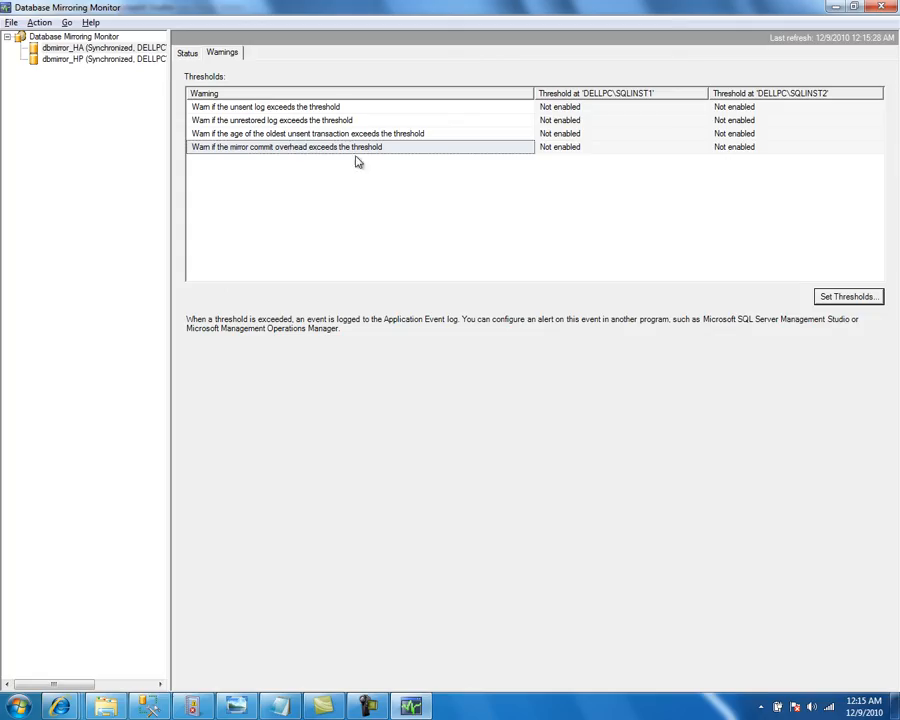
Cancel Set Thresholds unchanged, then show dbmirror_HP's synchronized High performance status
{"action": "left_click", "coordinate": [835, 297]}
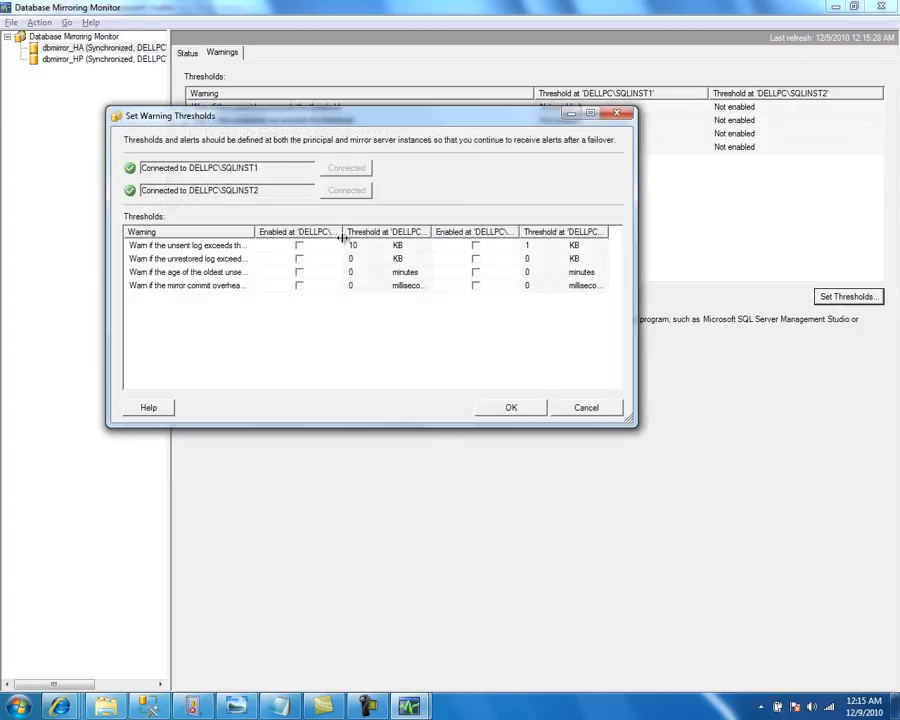
{"action": "left_click_drag", "start_coordinate": [342, 234], "coordinate": [369, 232]}
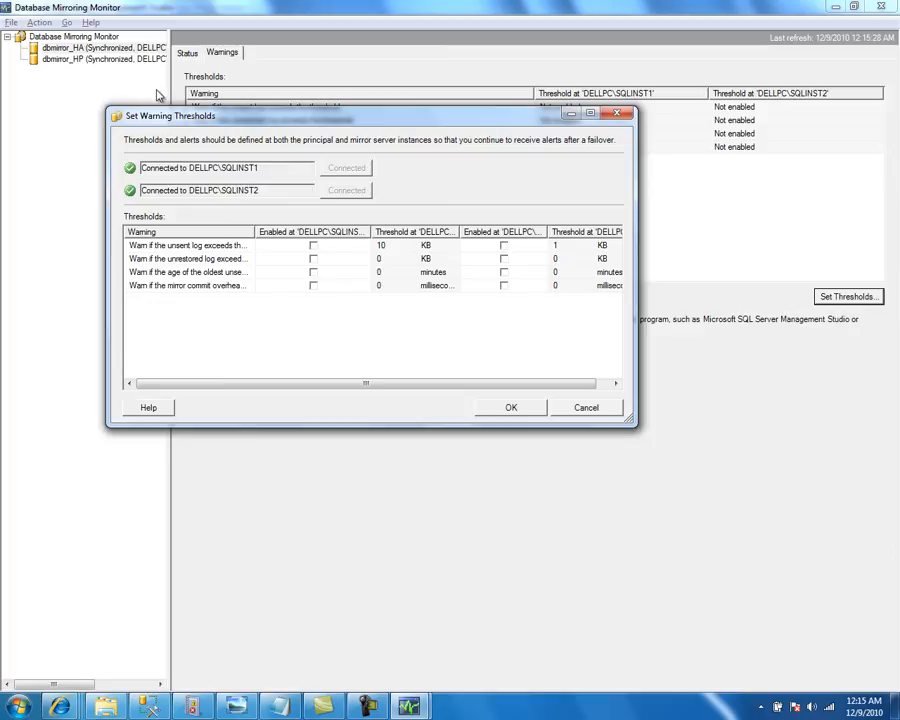
{"action": "left_click", "coordinate": [586, 408]}
{"action": "left_click", "coordinate": [85, 67]}
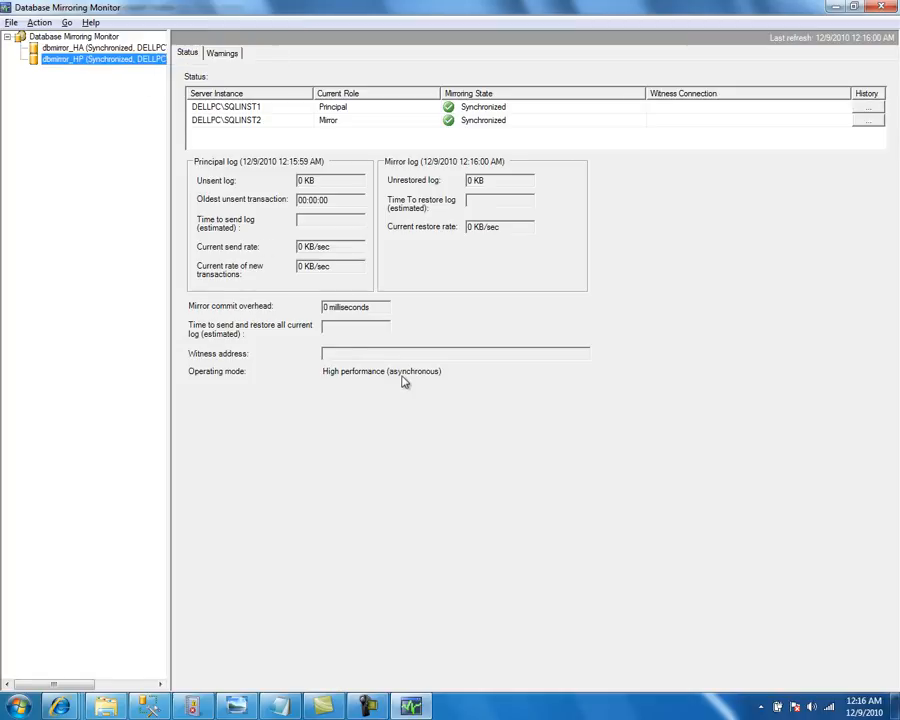
Open dbmirror_HP's Warnings tab and select the unsent log warning row
{"action": "left_click", "coordinate": [224, 55]}
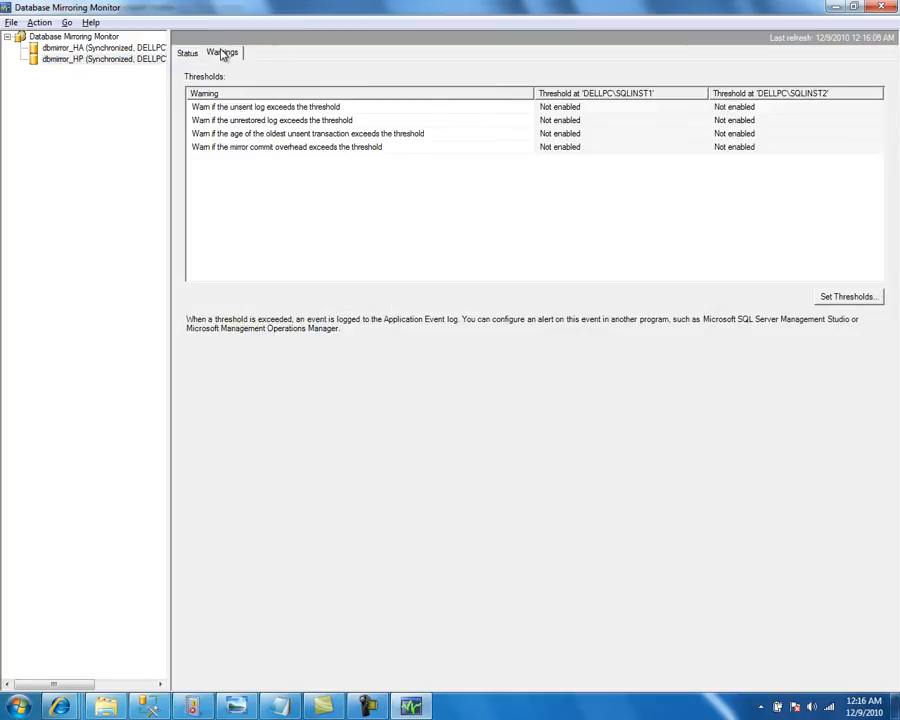
{"action": "left_click", "coordinate": [350, 108]}
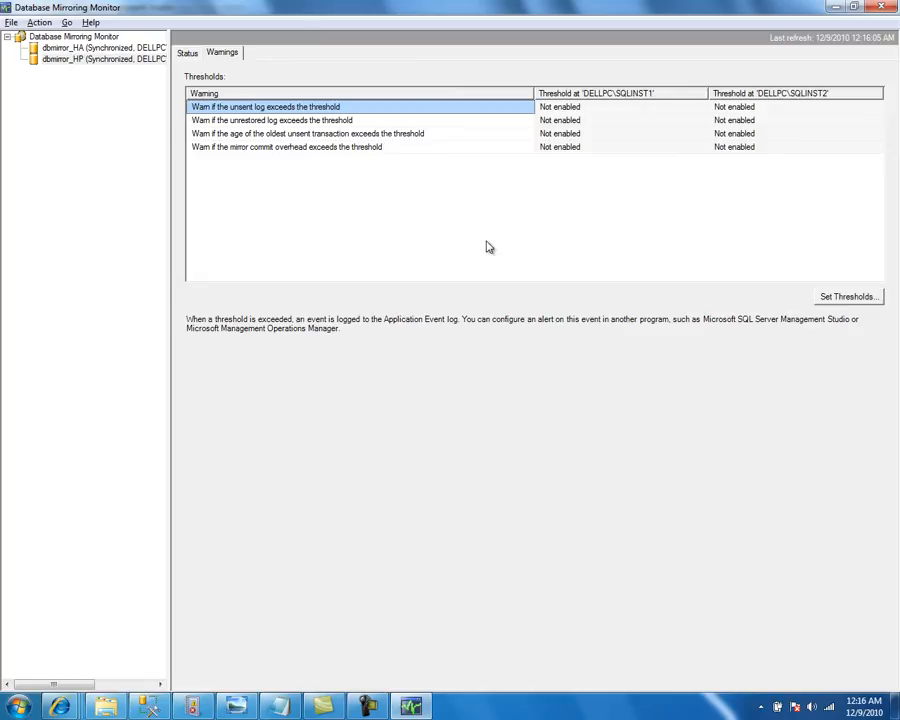
Open Set Thresholds full screen, widen its columns, and select the unsent log warning
{"action": "left_click", "coordinate": [845, 296]}
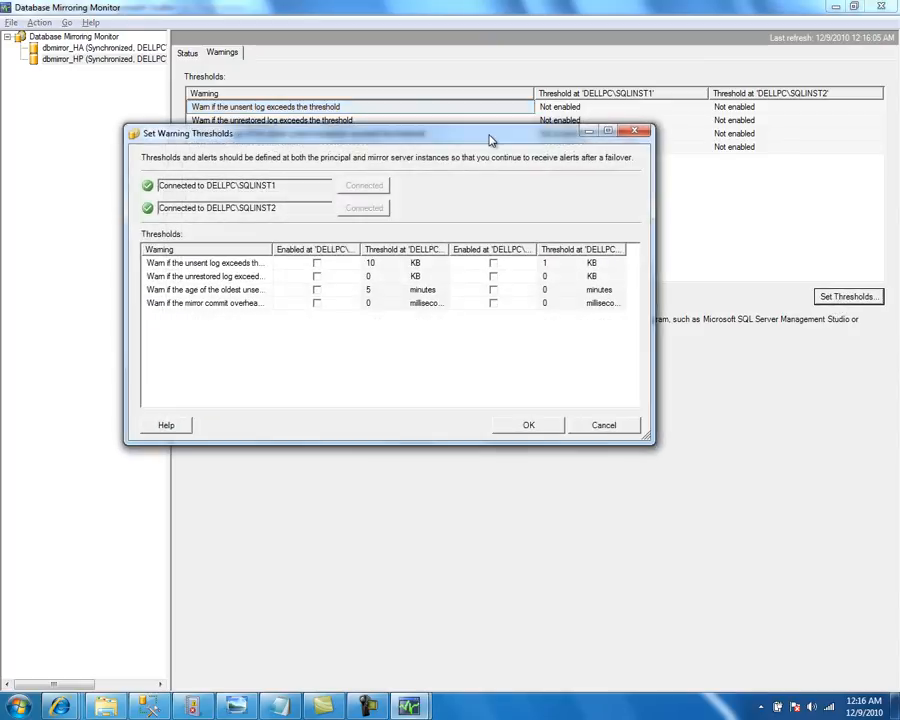
{"action": "double_click", "coordinate": [490, 140]}
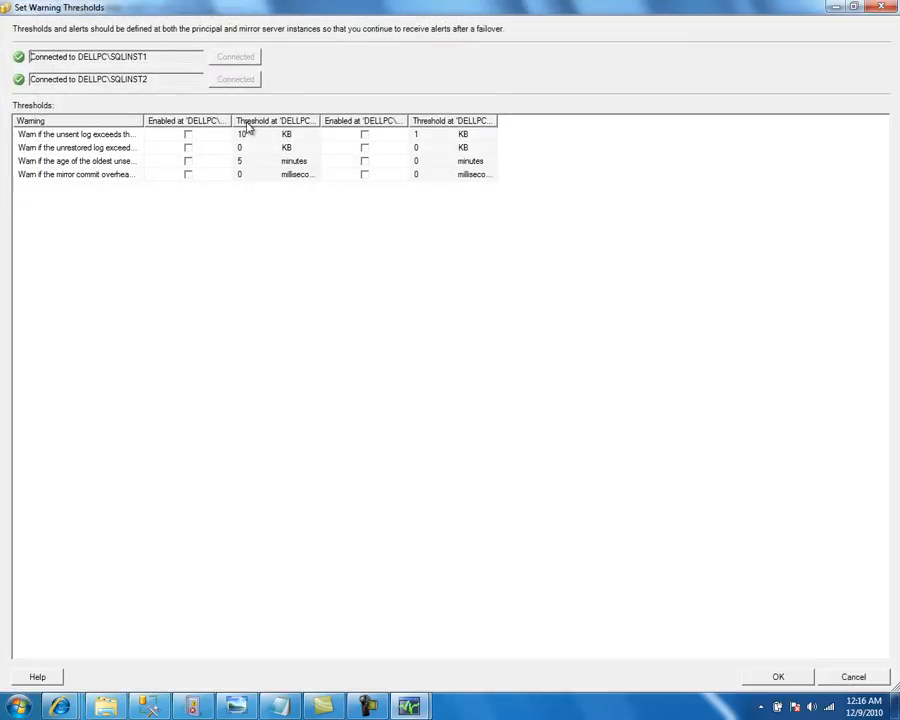
{"action": "left_click_drag", "start_coordinate": [231, 120], "coordinate": [271, 120]}
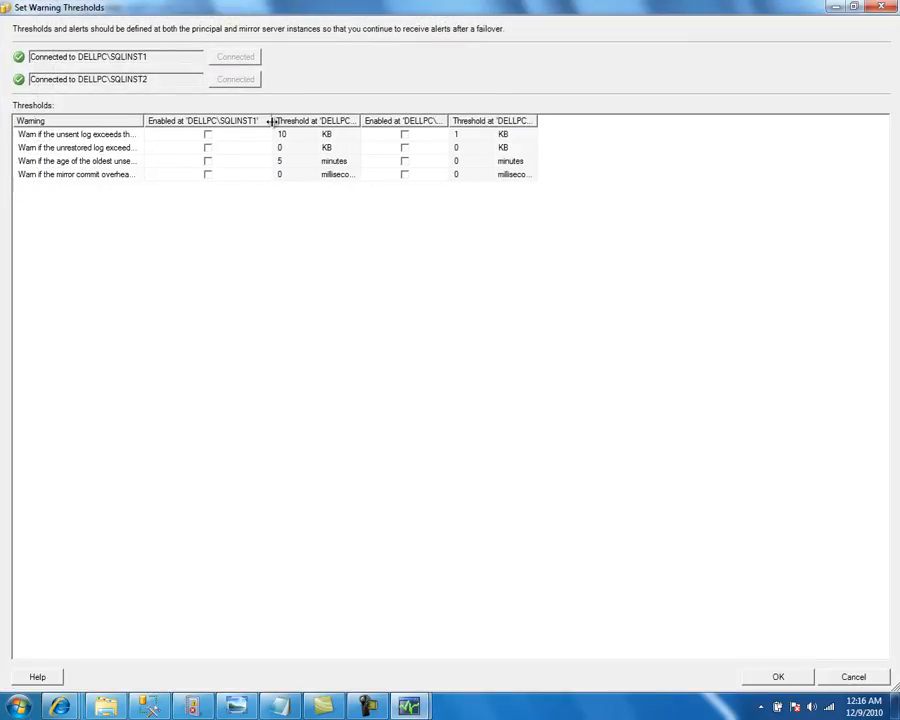
{"action": "left_click_drag", "start_coordinate": [144, 120], "coordinate": [231, 120]}
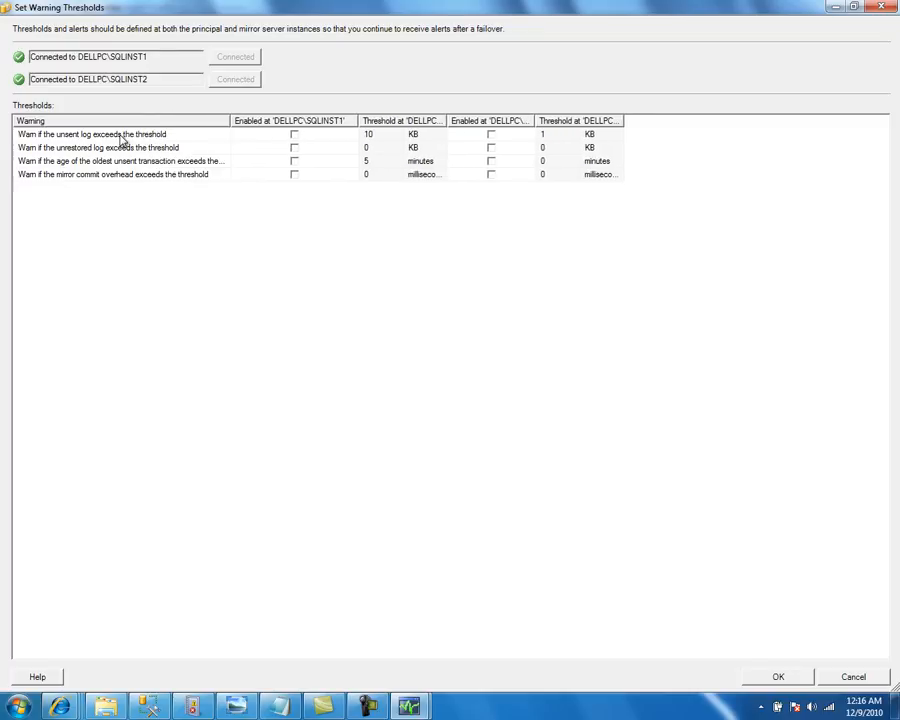
{"action": "left_click", "coordinate": [121, 136]}
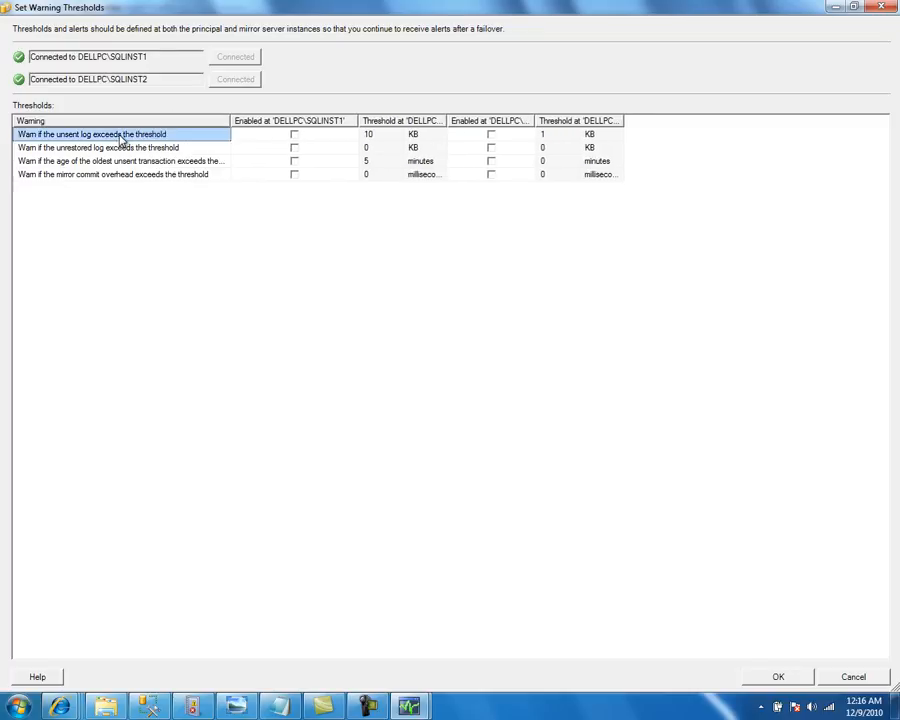
Enable the unsent log warning on both SQLINST1 and SQLINST2
{"action": "left_click", "coordinate": [295, 135]}
{"action": "left_click", "coordinate": [295, 135]}
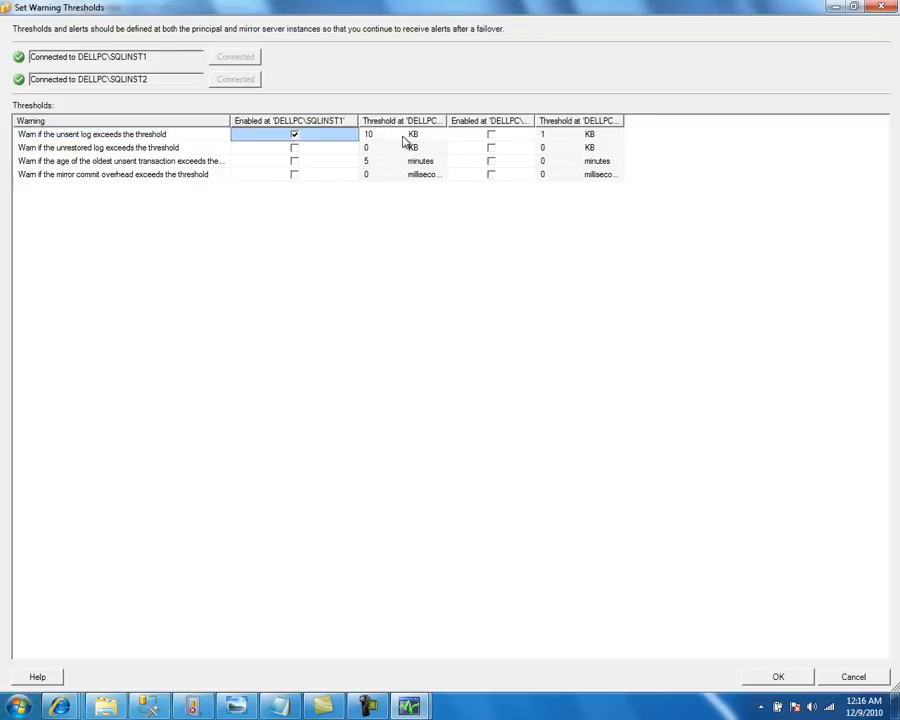
{"action": "left_click", "coordinate": [491, 135]}
{"action": "left_click", "coordinate": [491, 135]}
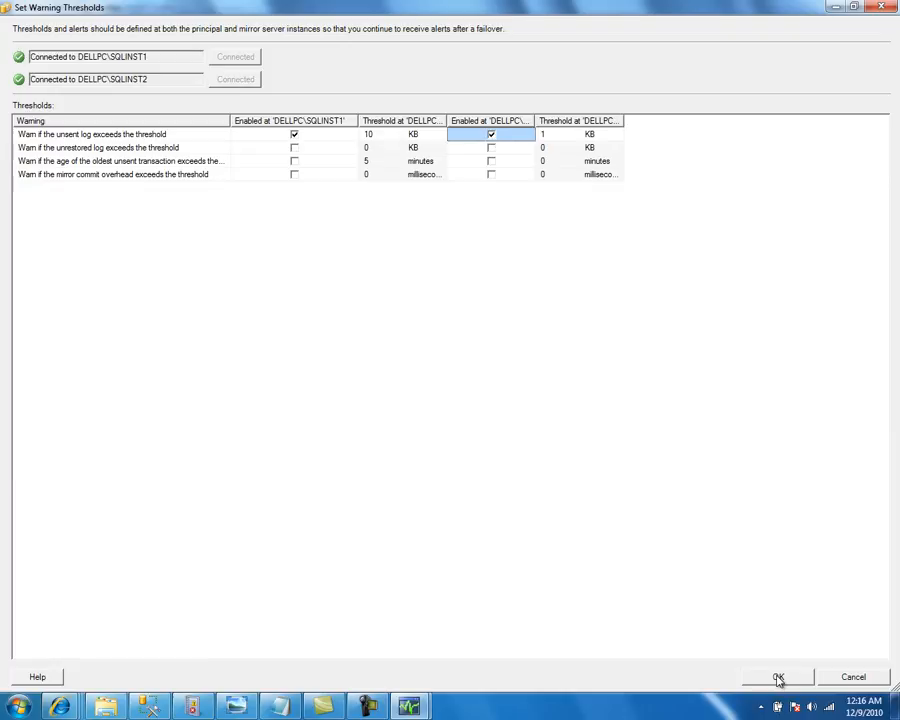
Set both instances' unsent log thresholds to 10 KB and save with OK
{"action": "left_click", "coordinate": [395, 137]}
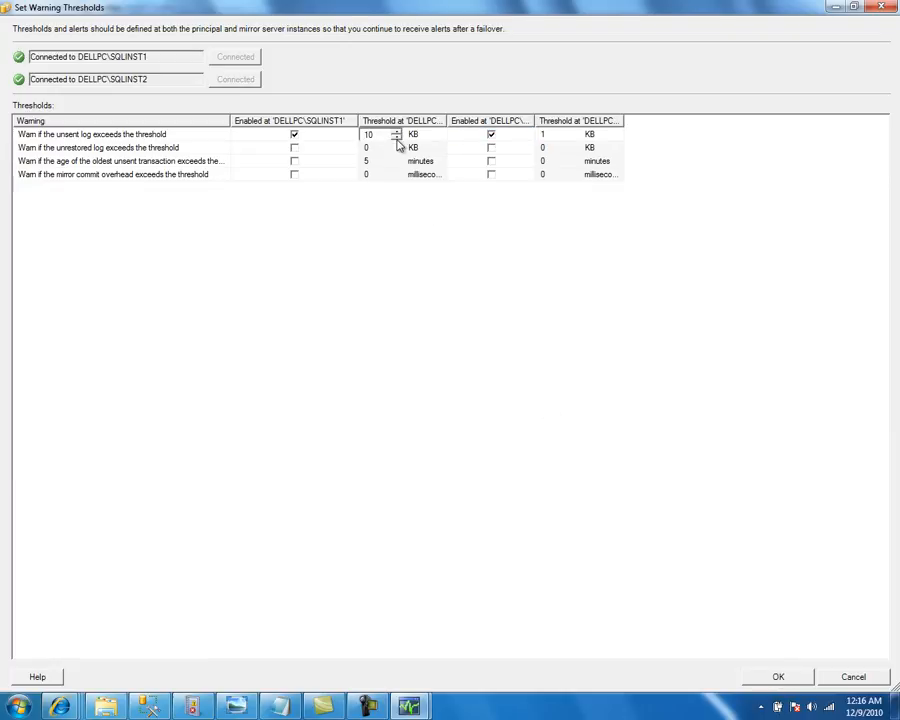
{"action": "double_click", "coordinate": [369, 134]}
{"action": "left_click", "coordinate": [566, 135]}
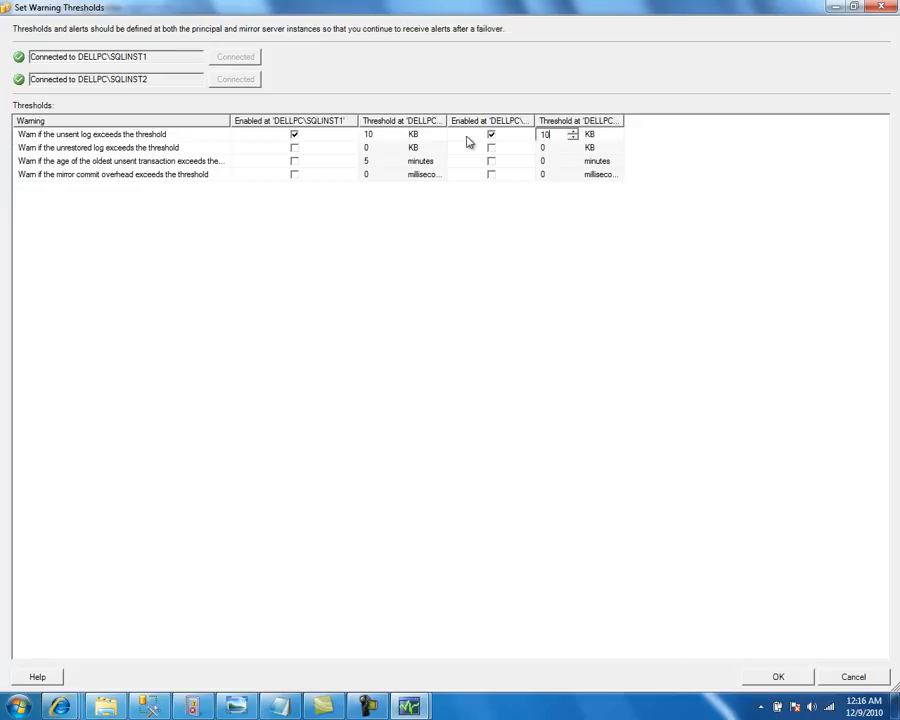
{"action": "left_click", "coordinate": [211, 137]}
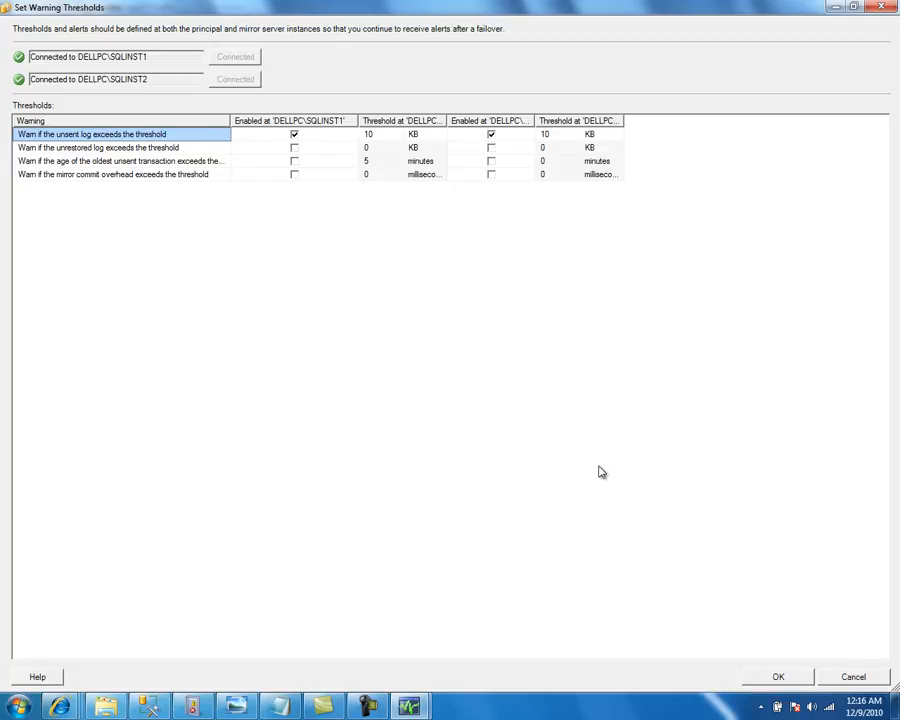
{"action": "left_click", "coordinate": [770, 679]}
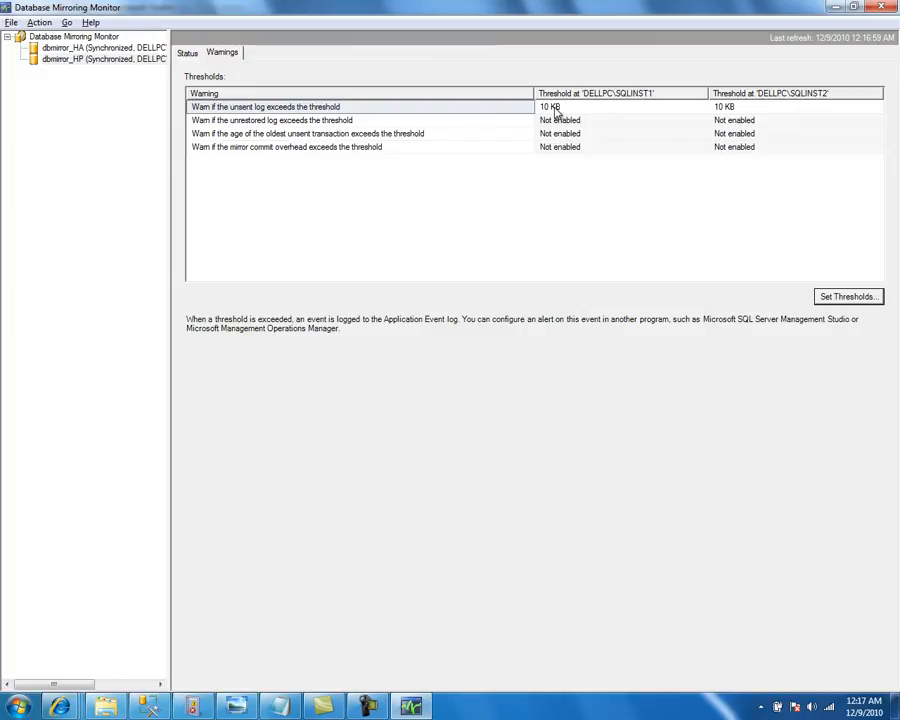
{"action": "key", "text": "alt+Tab"}
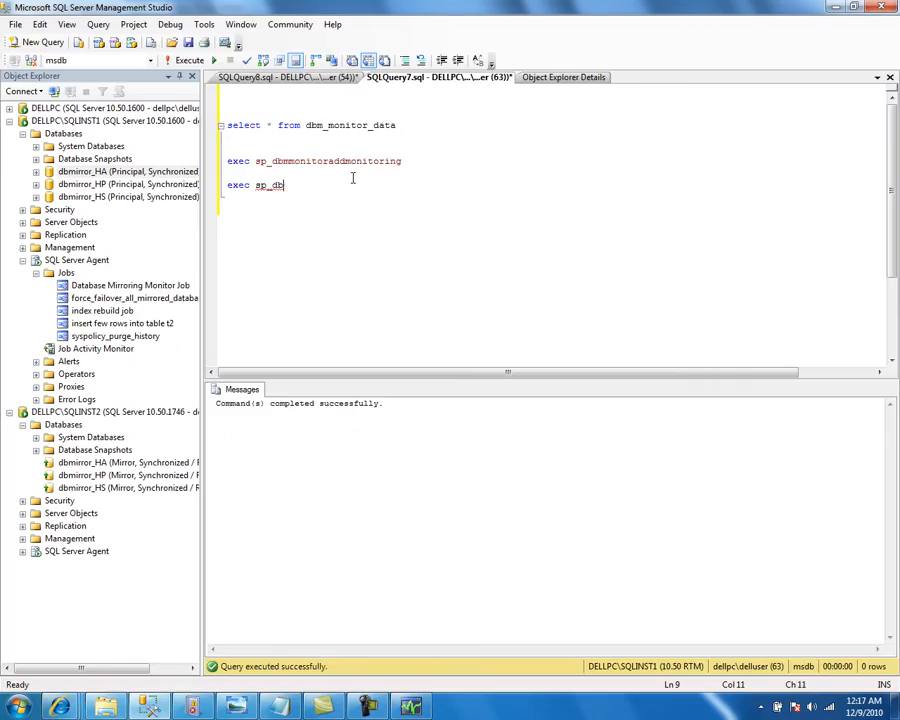
Complete the line as exec sp_dbmmonitorhelpalert via IntelliSense and run it
{"action": "key", "text": "ctrl+space"}
{"action": "key", "text": "Down"}
{"action": "key", "text": "Down"}
{"action": "key", "text": "Down"}
{"action": "key", "text": "Down"}
{"action": "key", "text": "Down"}
{"action": "key", "text": "Return"}
{"action": "key", "text": "shift+Home"}
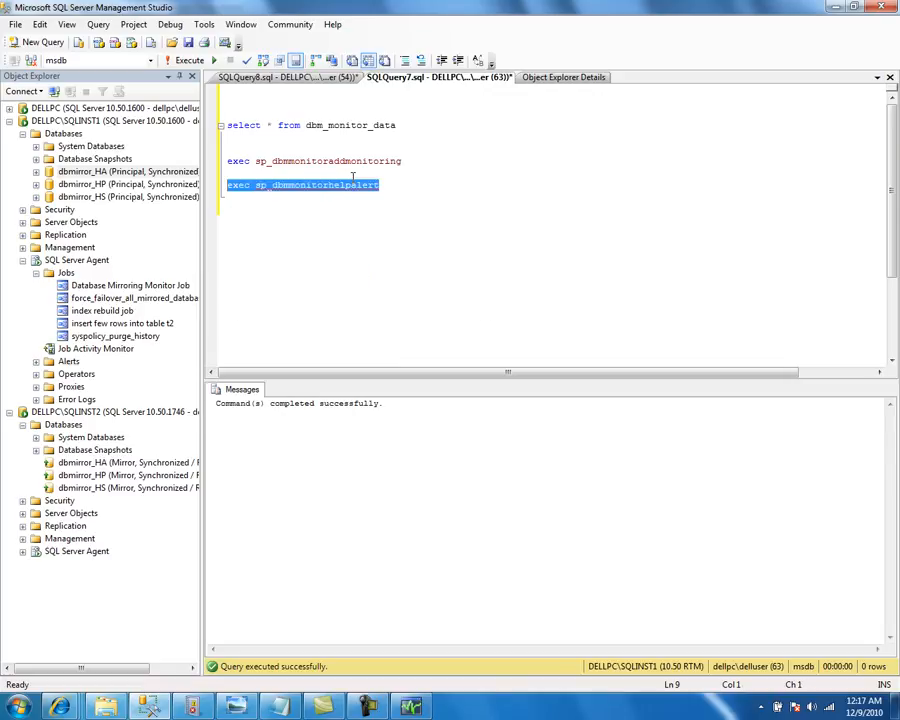
{"action": "key", "text": "F5"}
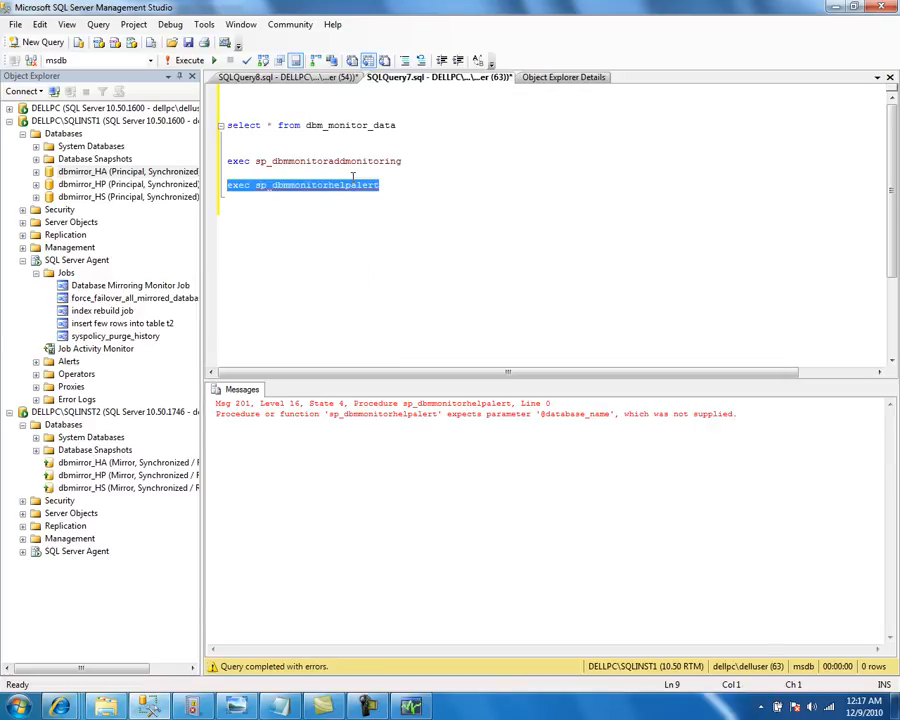
Add the 'dbmirror_hp' argument and rerun to list its four alert thresholds
{"action": "key", "text": "End"}
{"action": "type", "text": "''"}
{"action": "type", "text": "dbmirror_"}
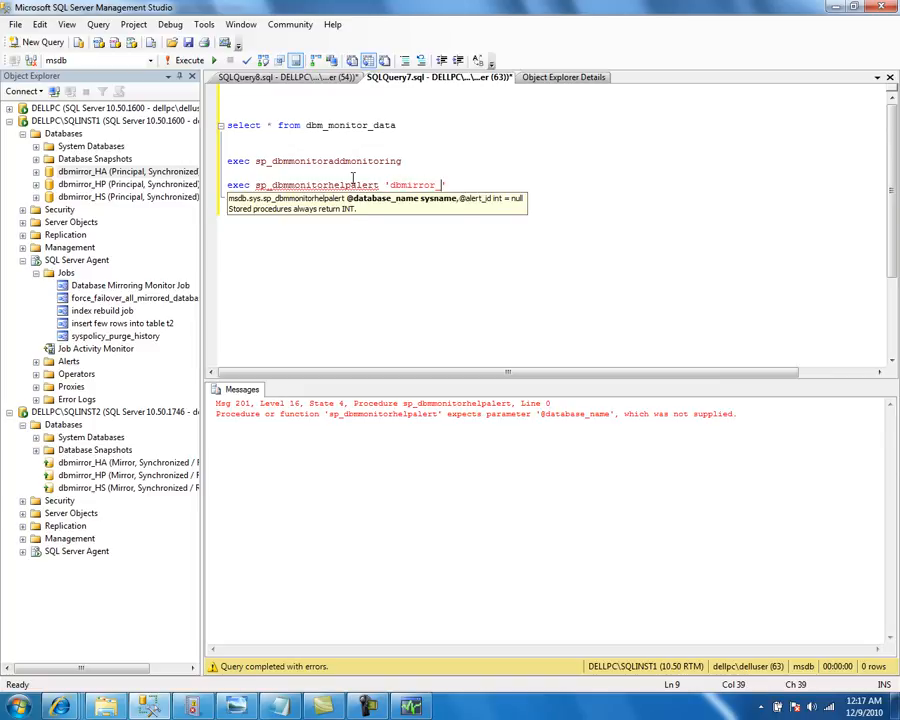
{"action": "type", "text": "hp"}
{"action": "key", "text": "Right"}
{"action": "key", "text": "Down"}
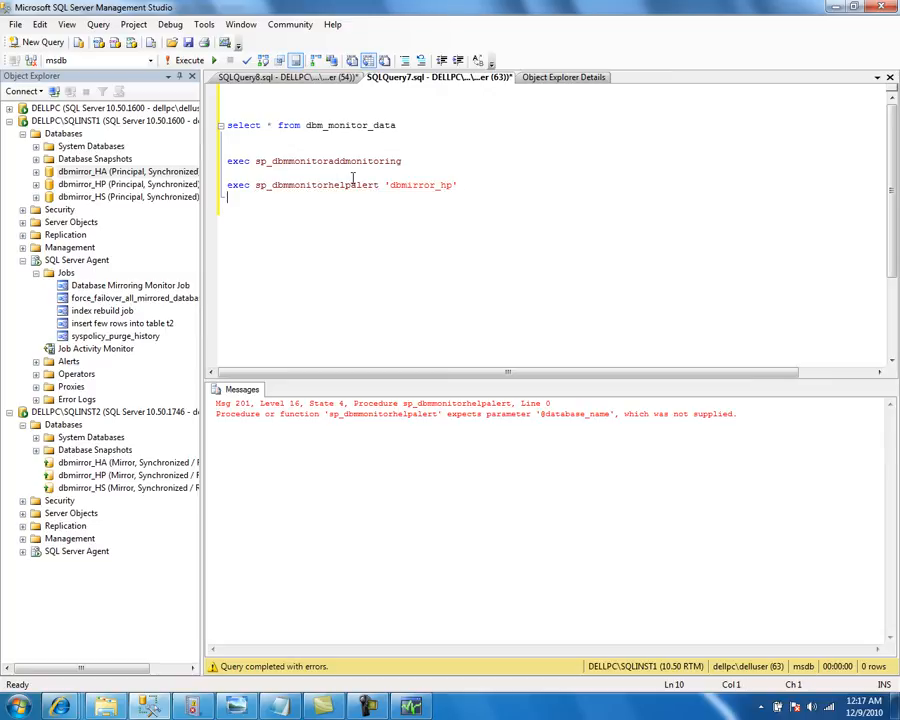
{"action": "key", "text": "shift+Up"}
{"action": "key", "text": "F5"}
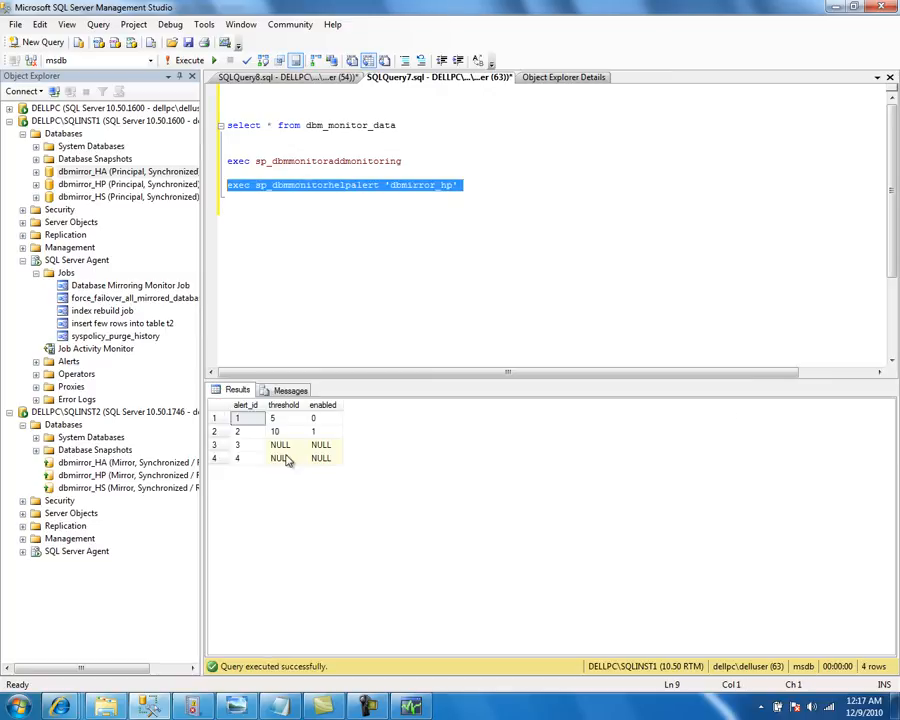
{"action": "left_click", "coordinate": [277, 420]}
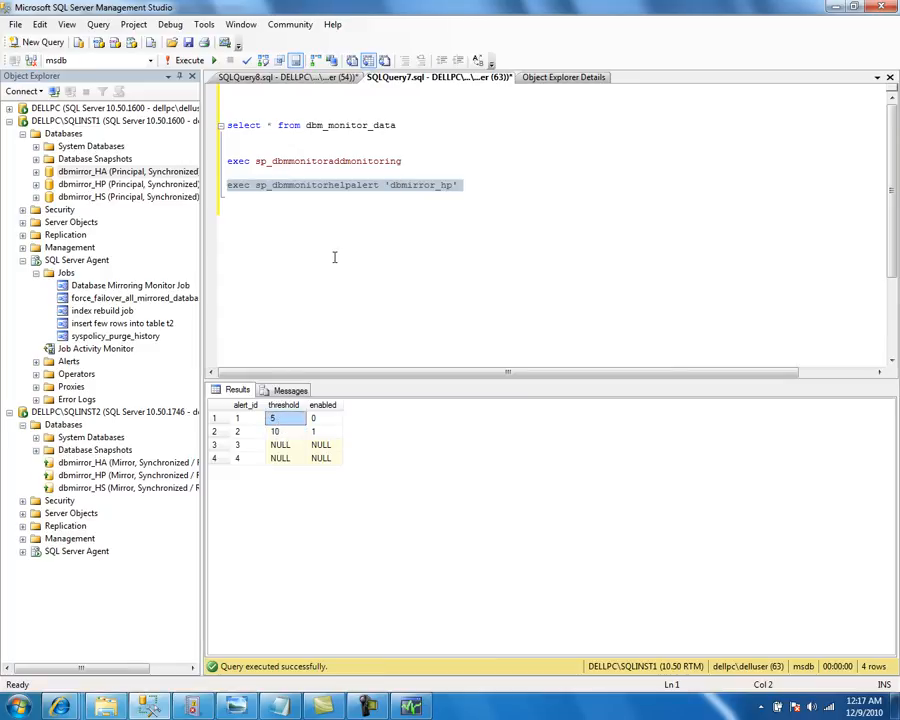
{"action": "left_click", "coordinate": [385, 203]}
Start the statement exec sp_dbmmonitorchangealert 'dbmirror_hp' using IntelliSense
{"action": "type", "text": "exec sp_"}
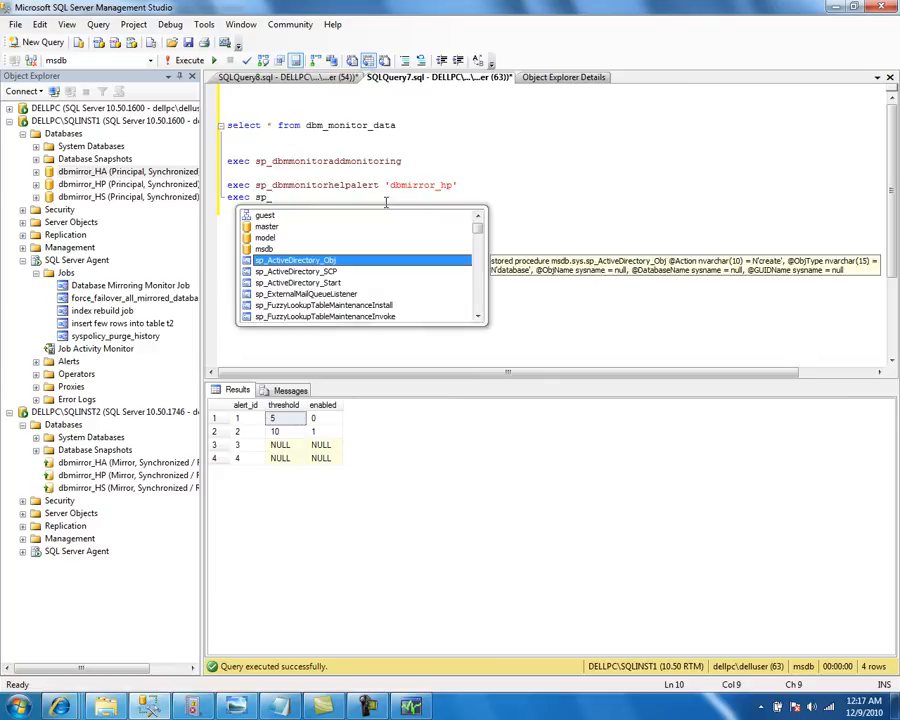
{"action": "type", "text": "dbm"}
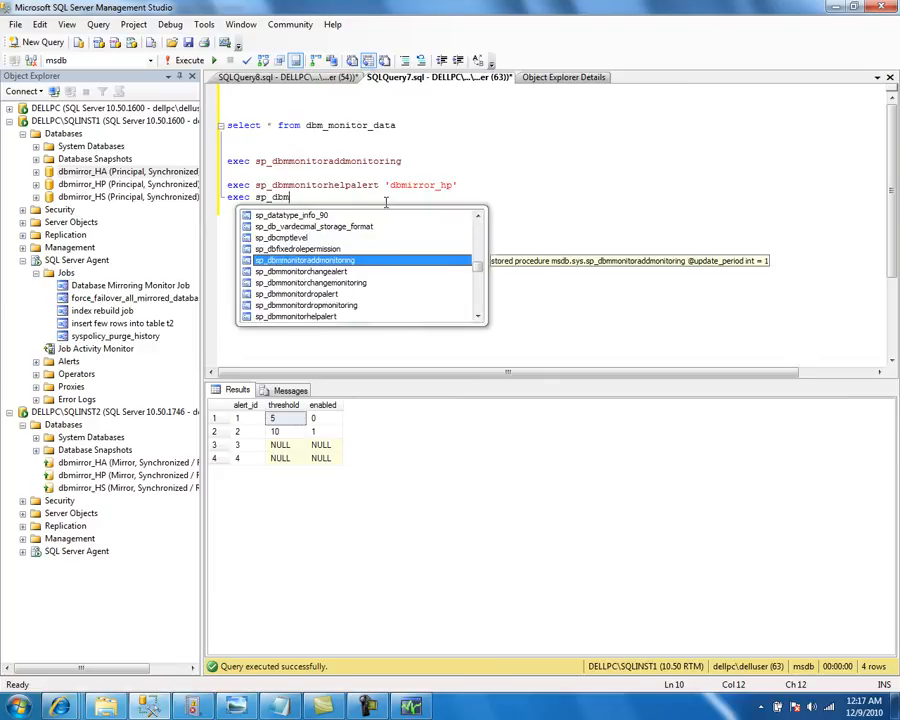
{"action": "key", "text": "Down"}
{"action": "key", "text": "Tab"}
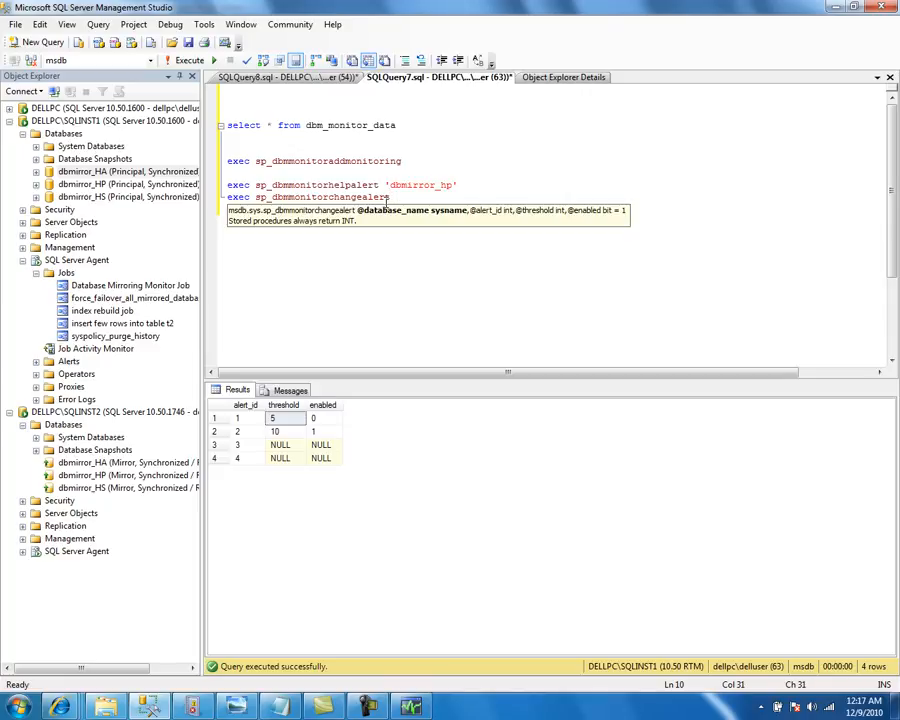
{"action": "type", "text": "''"}
{"action": "type", "text": "dbmirror_"}
{"action": "type", "text": "hp"}
{"action": "key", "text": "Right"}
{"action": "key", "text": "Left"}
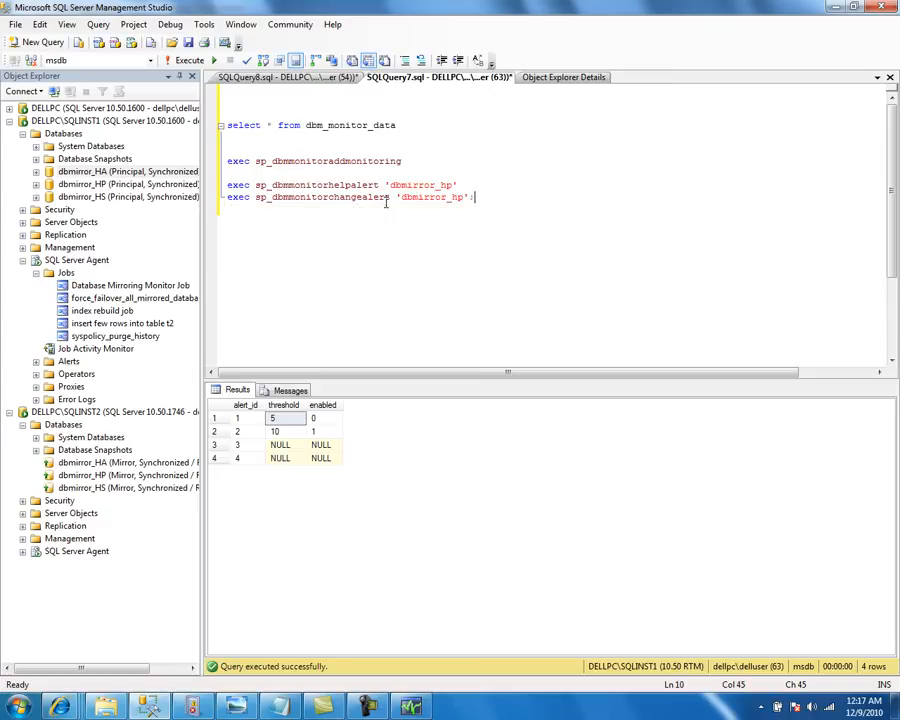
{"action": "key", "text": "Right"}
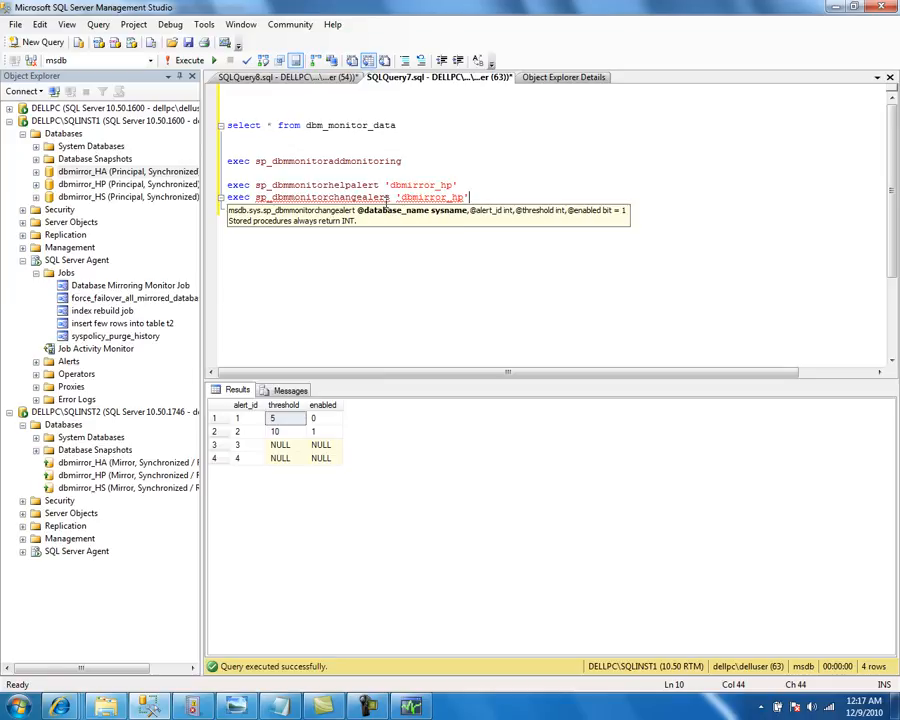
Look up sp_dbmmonitorchangealert in the F1 help to check its arguments
{"action": "double_click", "coordinate": [386, 200]}
{"action": "key", "text": "F1"}
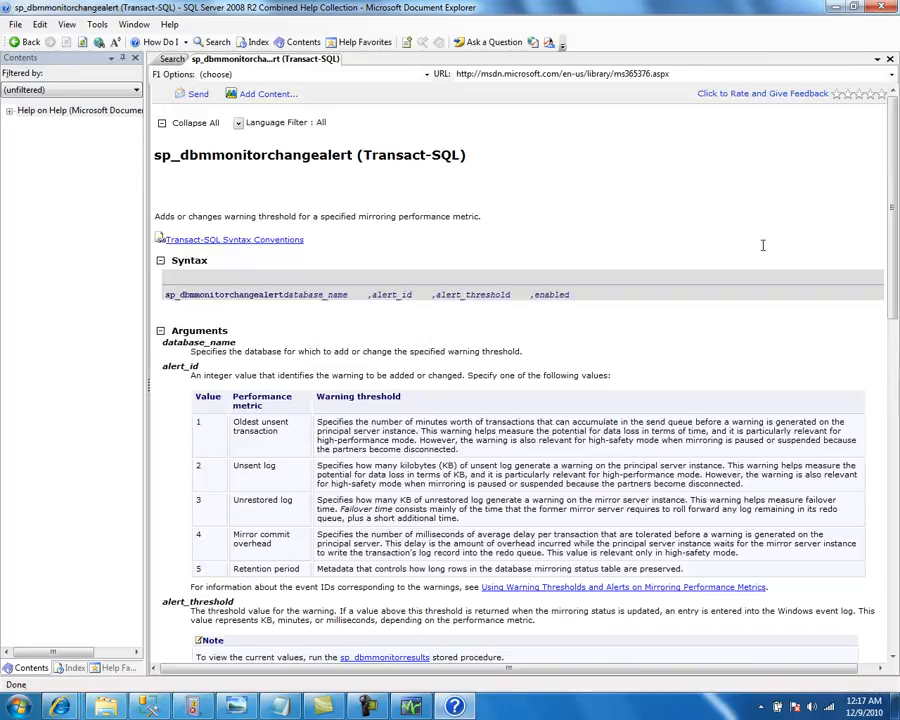
{"action": "left_click_drag", "start_coordinate": [895, 153], "coordinate": [898, 335]}
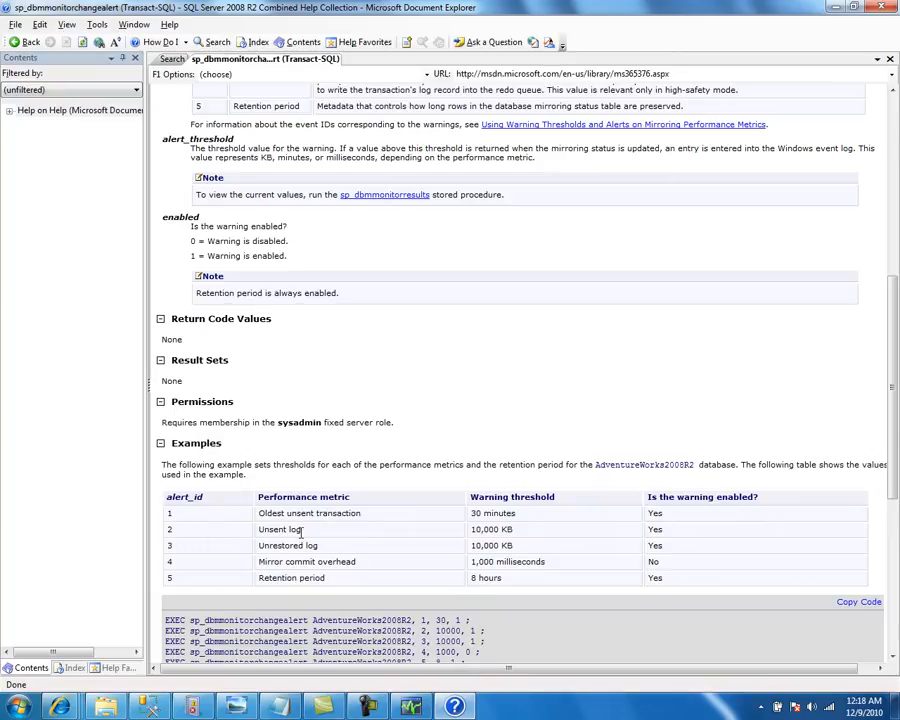
{"action": "key", "text": "alt+Tab"}
{"action": "left_click", "coordinate": [475, 193]}
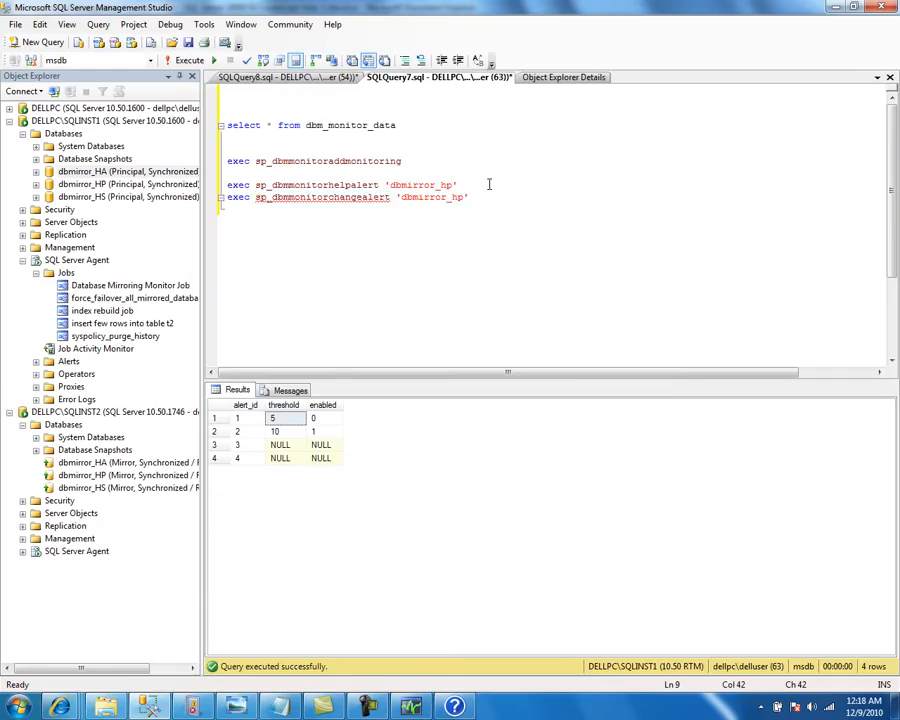
{"action": "key", "text": "alt+Tab"}
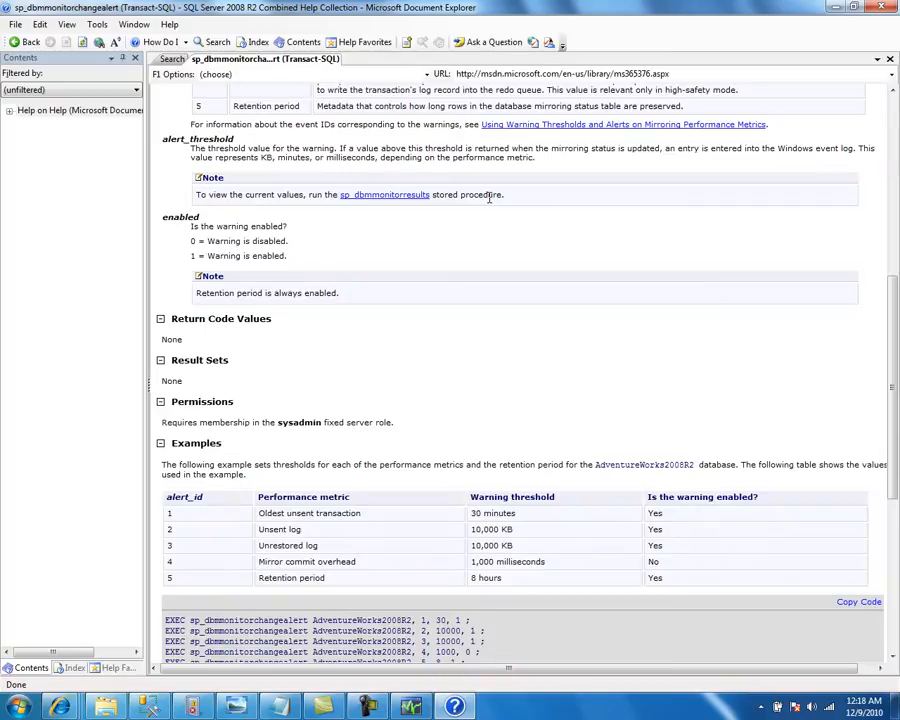
{"action": "key", "text": "alt+Tab"}
Add alert id 2 and threshold 15, consulting the help page for each argument
{"action": "type", "text": "2"}
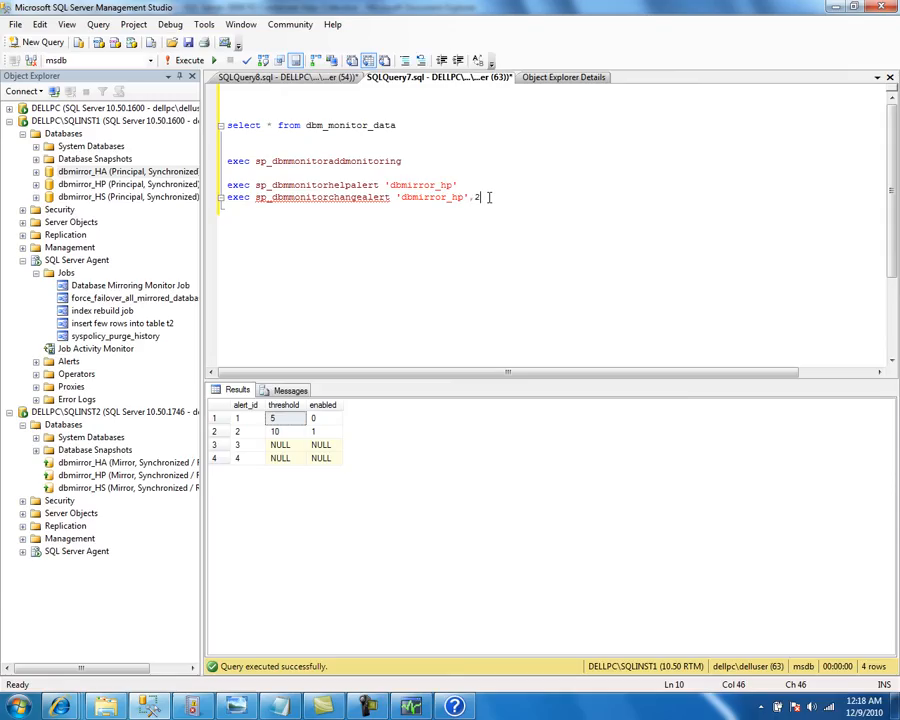
{"action": "type", "text": ","}
{"action": "key", "text": "F1"}
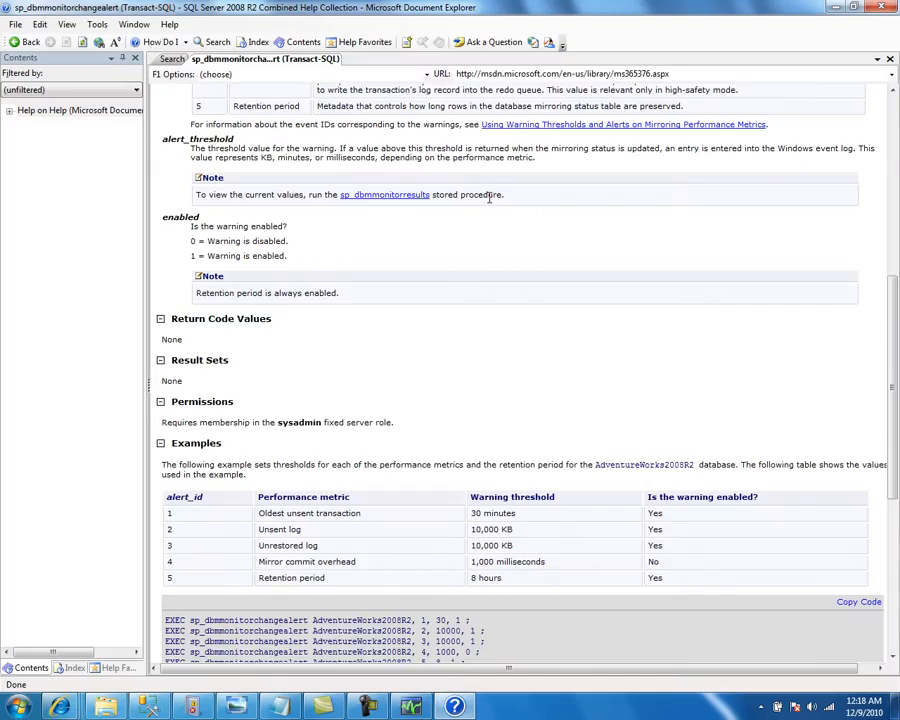
{"action": "key", "text": "alt+Tab"}
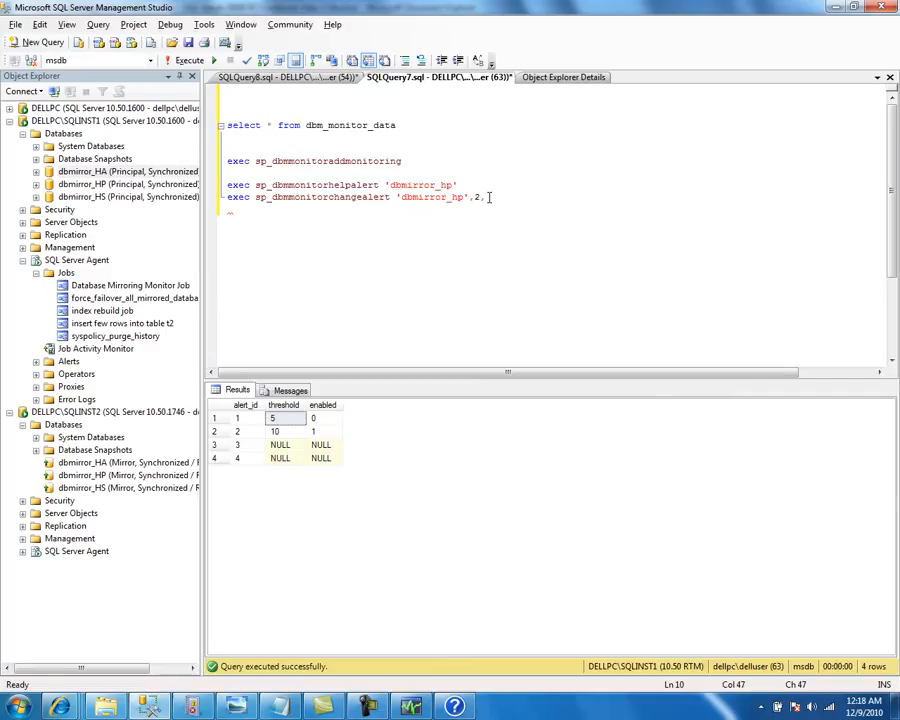
{"action": "key", "text": "alt+Tab"}
{"action": "key", "text": "alt+Tab"}
{"action": "type", "text": "15"}
{"action": "key", "text": "alt+Tab"}
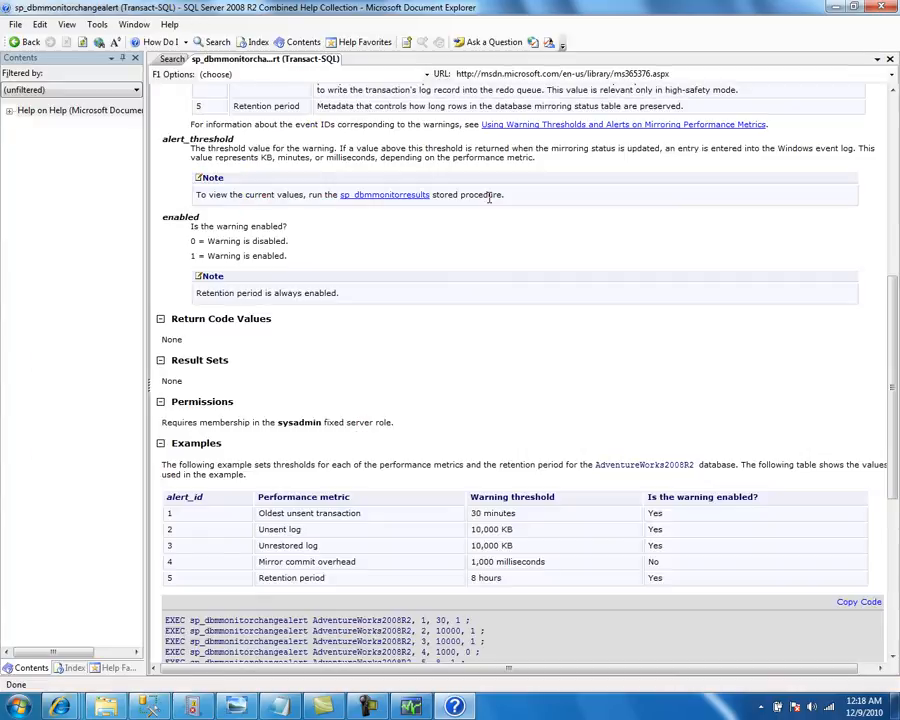
{"action": "key", "text": "alt+Tab"}
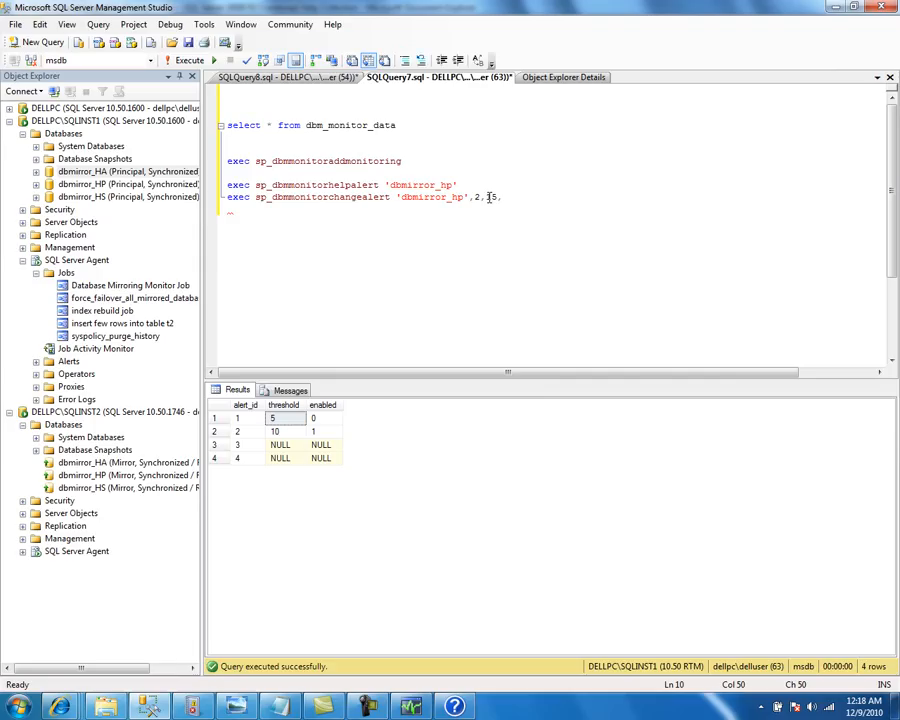
{"action": "key", "text": "alt+Tab"}
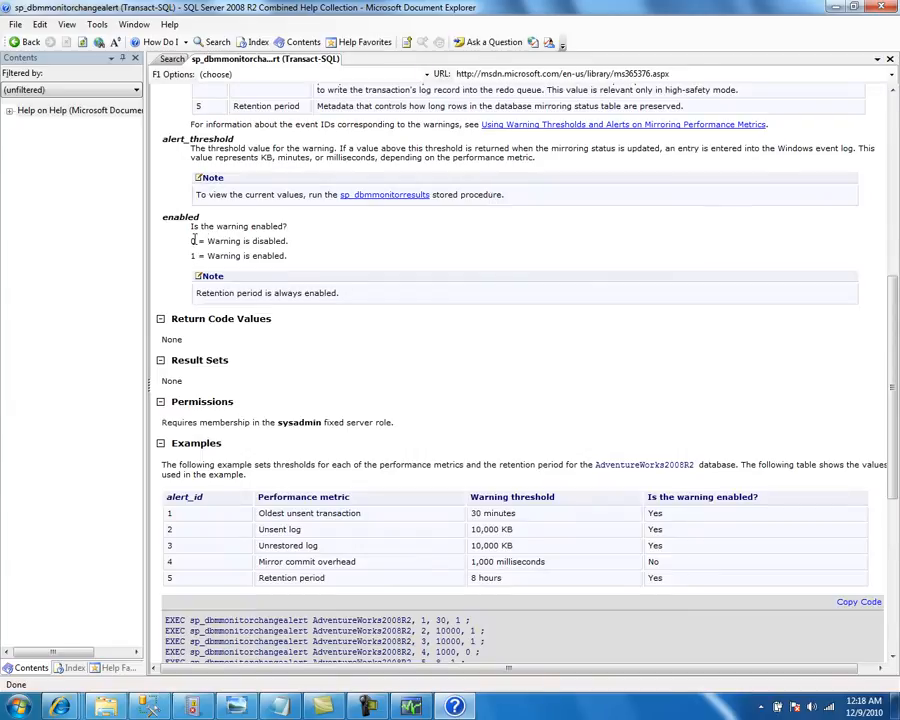
{"action": "key", "text": "alt+Tab"}
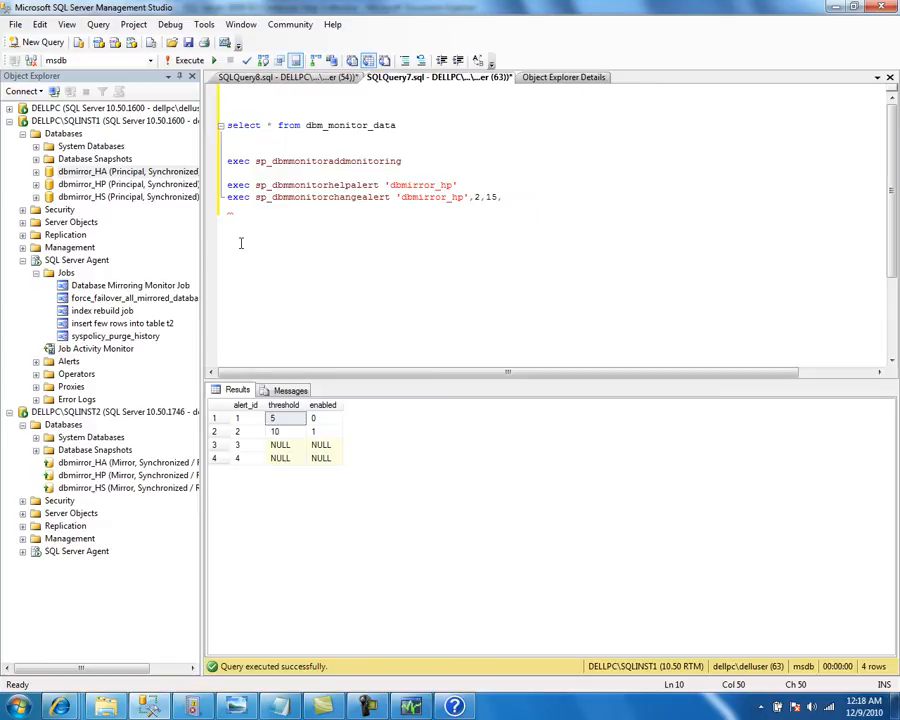
Finish with enabled 1 and run exec sp_dbmmonitorchangealert 'dbmirror_hp',2,15,1
{"action": "type", "text": "1"}
{"action": "key", "text": "Return"}
{"action": "key", "text": "shift+Up"}
{"action": "key", "text": "F5"}
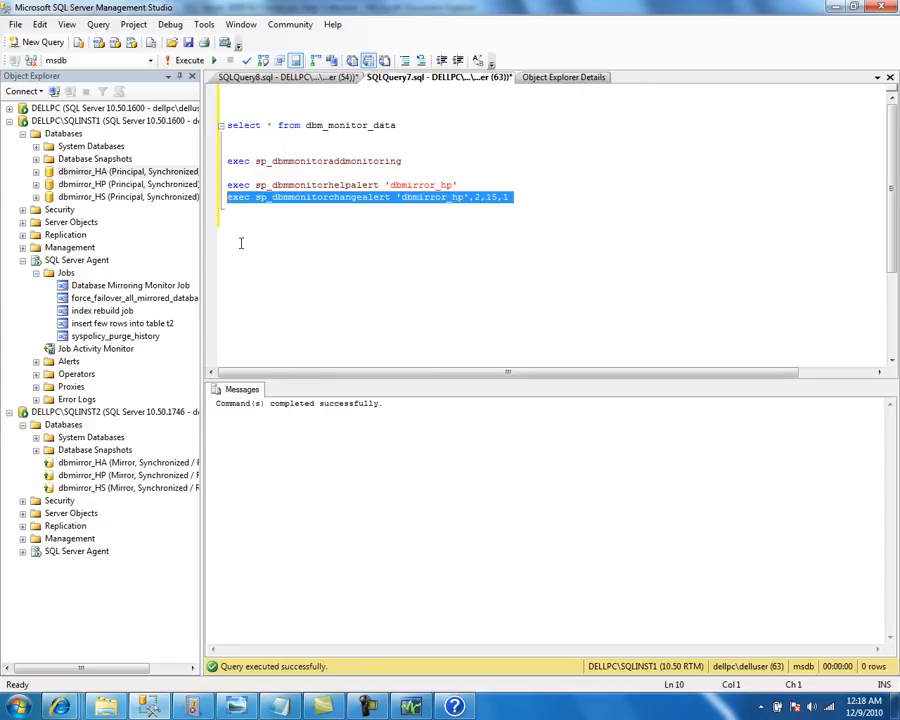
{"action": "key", "text": "alt+Tab"}
{"action": "key", "text": "alt+Tab"}
{"action": "key", "text": "Tab"}
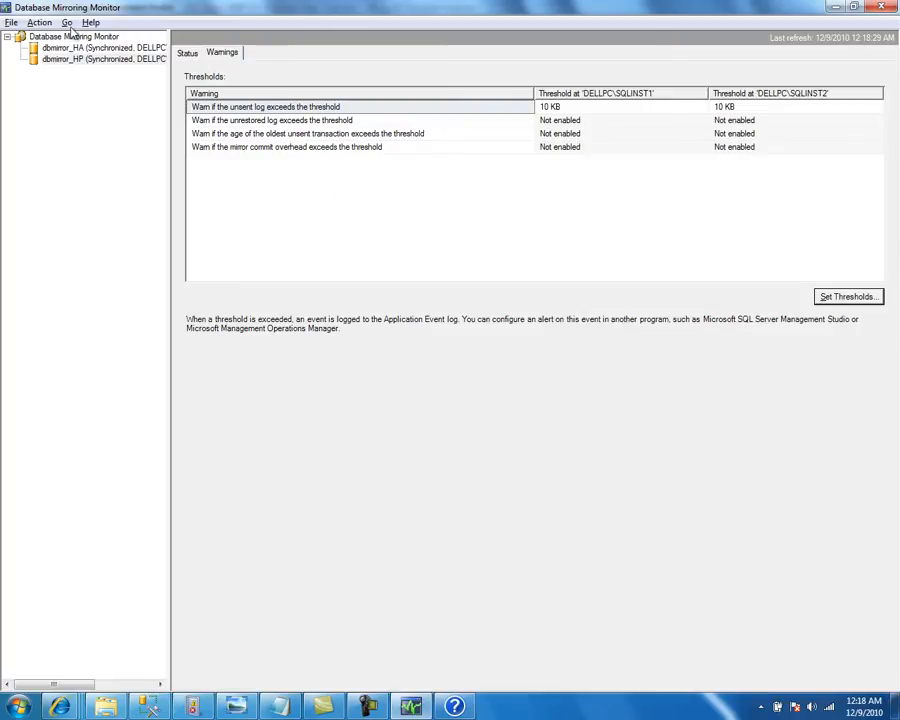
Refresh the Mirroring Monitor and view dbmirror_HP's warning thresholds
{"action": "left_click", "coordinate": [40, 22]}
{"action": "left_click", "coordinate": [68, 112]}
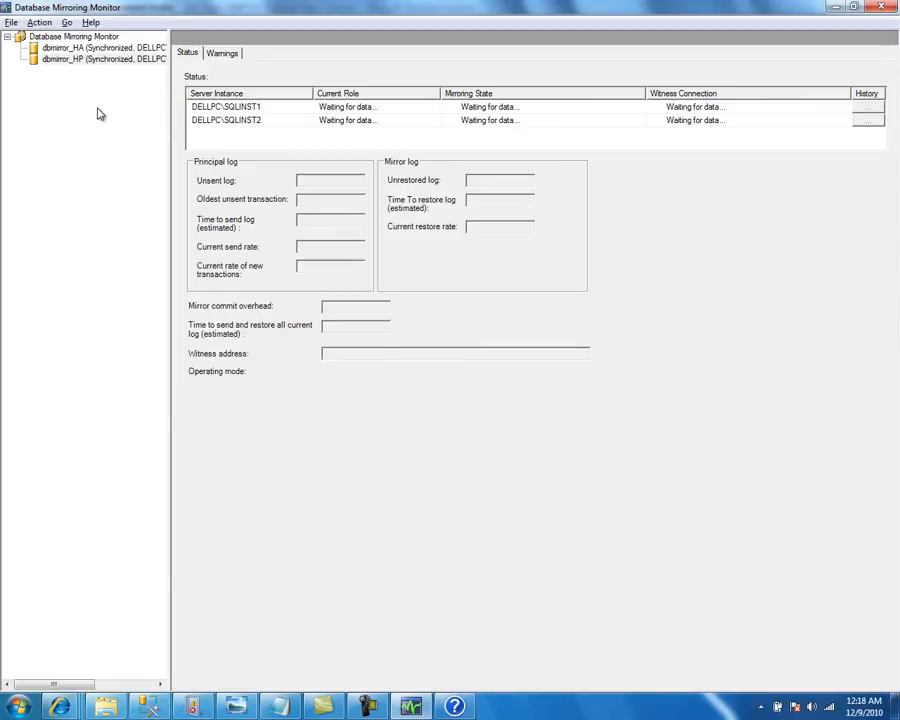
{"action": "left_click", "coordinate": [80, 60]}
{"action": "left_click", "coordinate": [222, 53]}
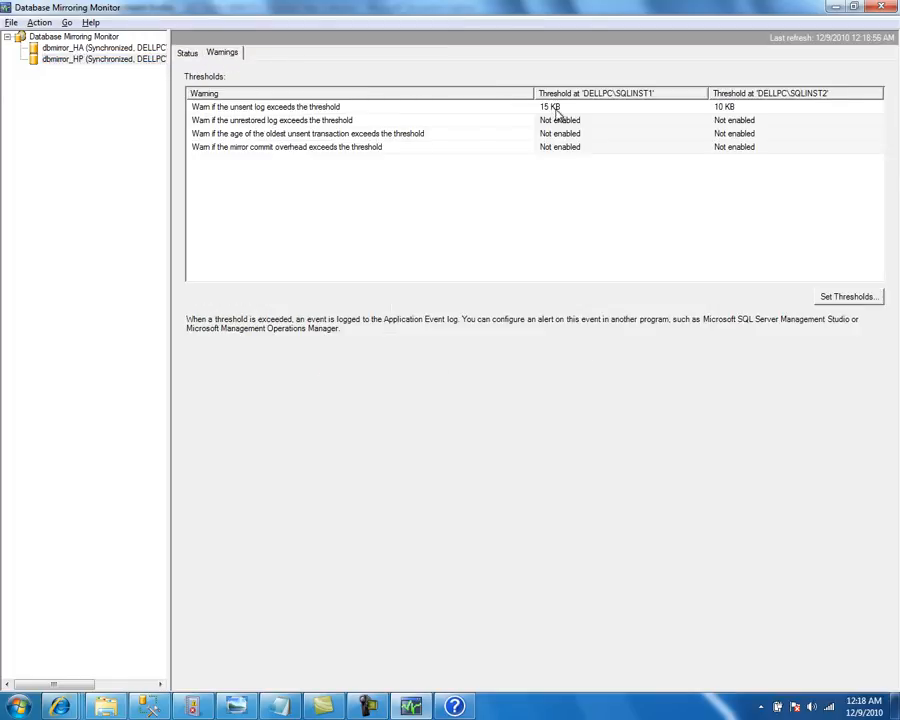
Change the change-alert statement's enabled value from 1 to 0 and run it
{"action": "key", "text": "alt+Tab"}
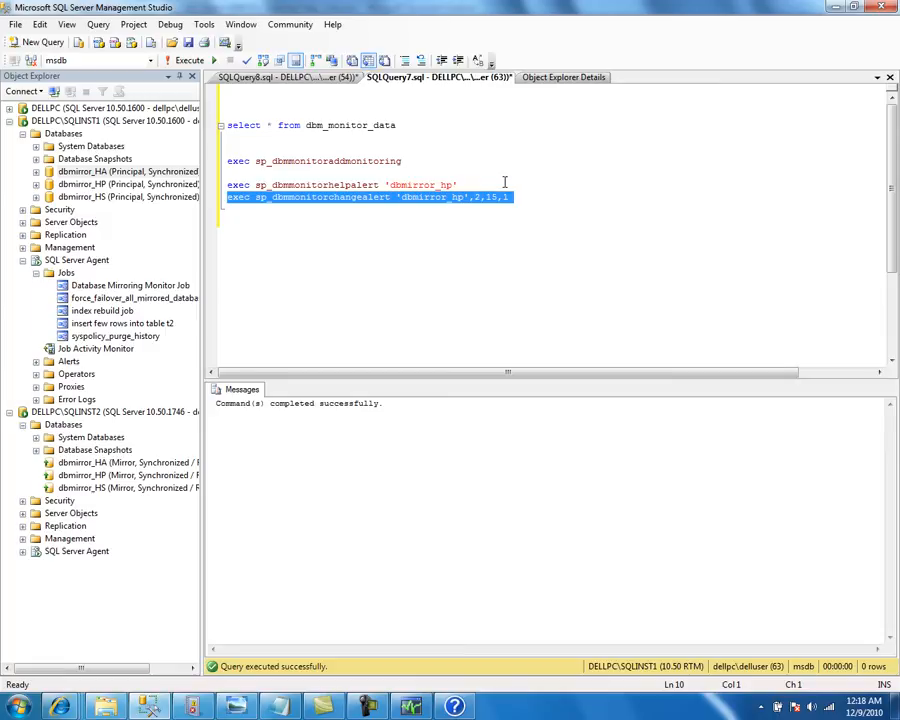
{"action": "left_click", "coordinate": [522, 196]}
{"action": "key", "text": "BackSpace"}
{"action": "type", "text": "0"}
{"action": "key", "text": "Down"}
{"action": "key", "text": "shift+Up"}
{"action": "key", "text": "F5"}
Refresh the monitor and recheck dbmirror_HP's warning thresholds
{"action": "key", "text": "alt+Tab"}
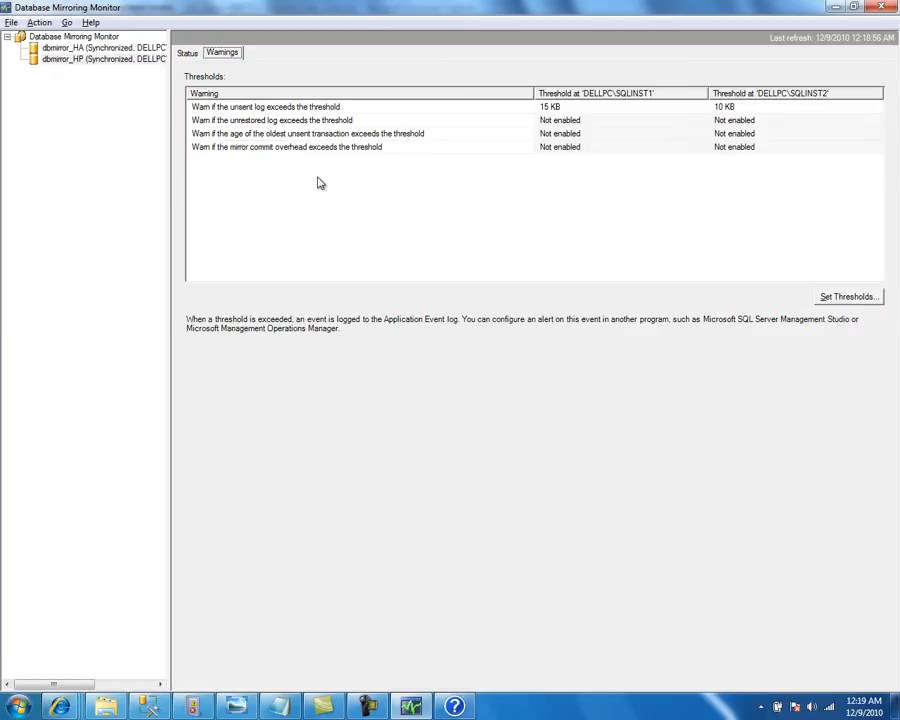
{"action": "key", "text": "F5"}
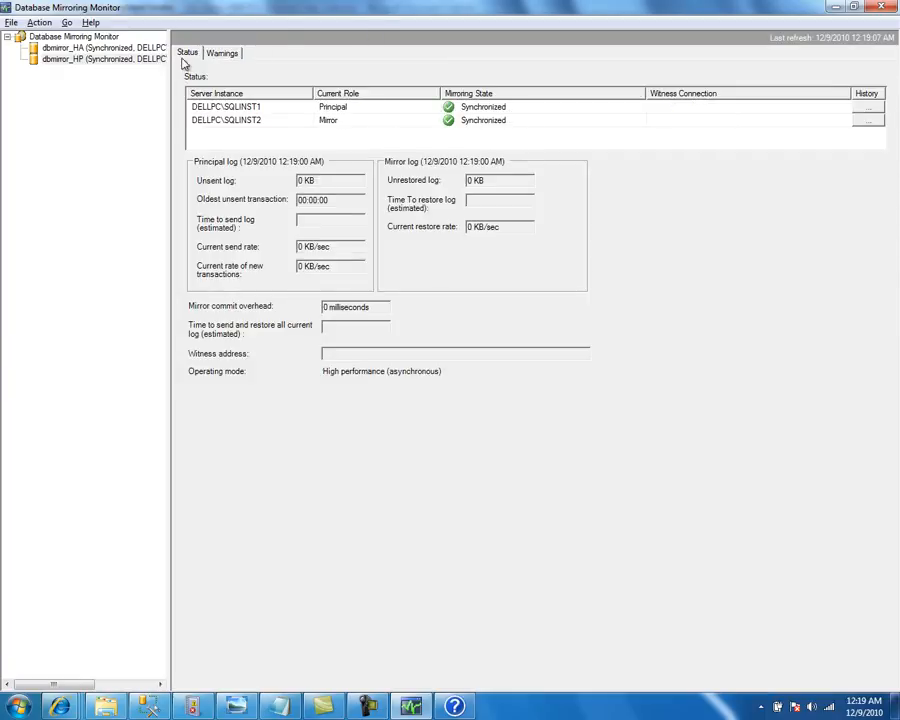
{"action": "left_click", "coordinate": [226, 56]}
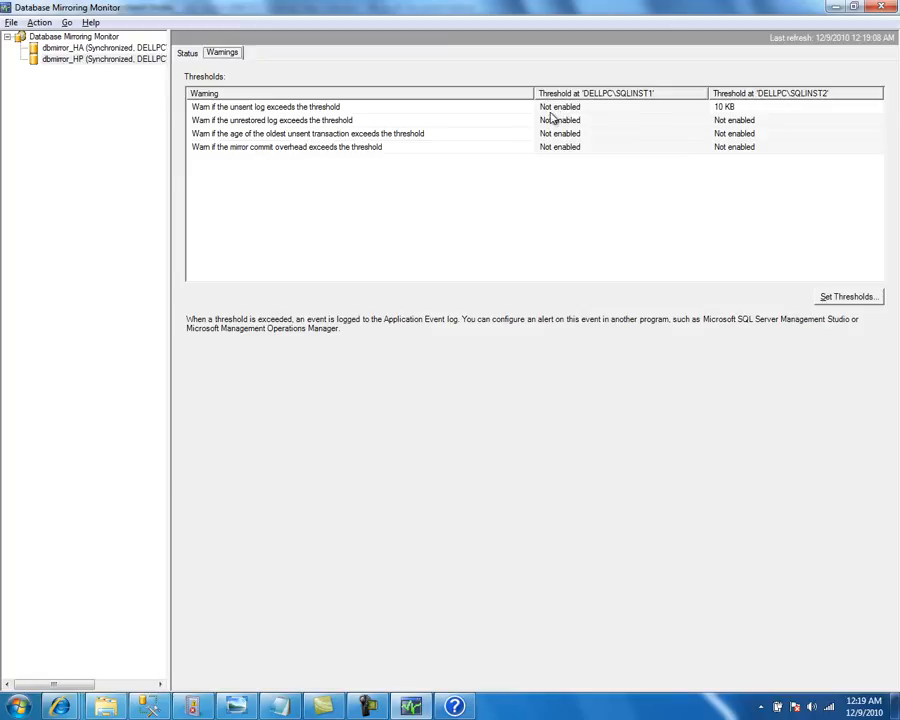
{"action": "key", "text": "alt+Tab"}
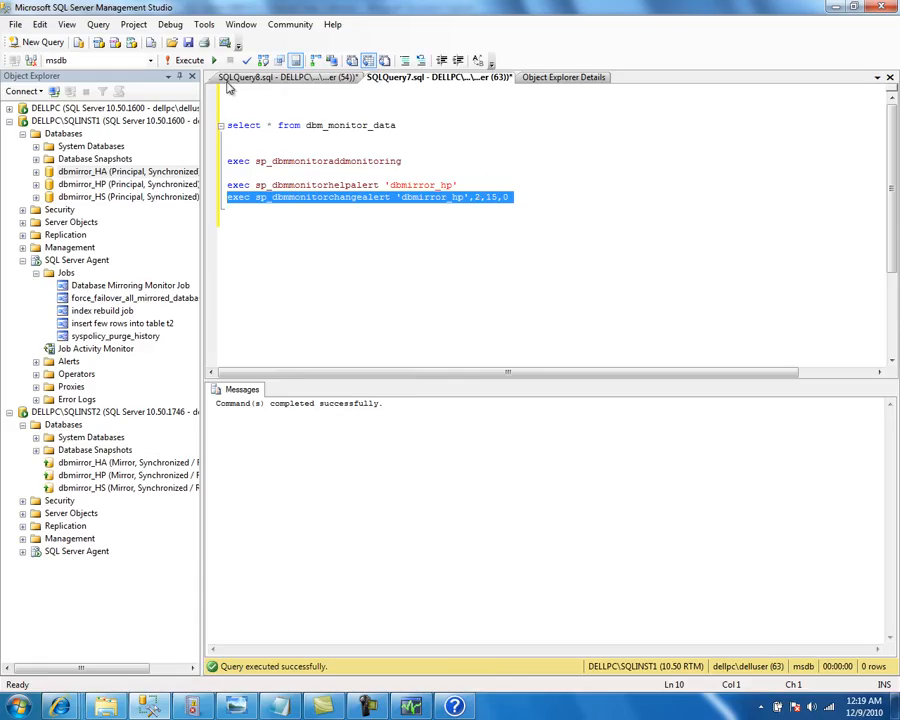
{"action": "key", "text": "alt+Tab"}
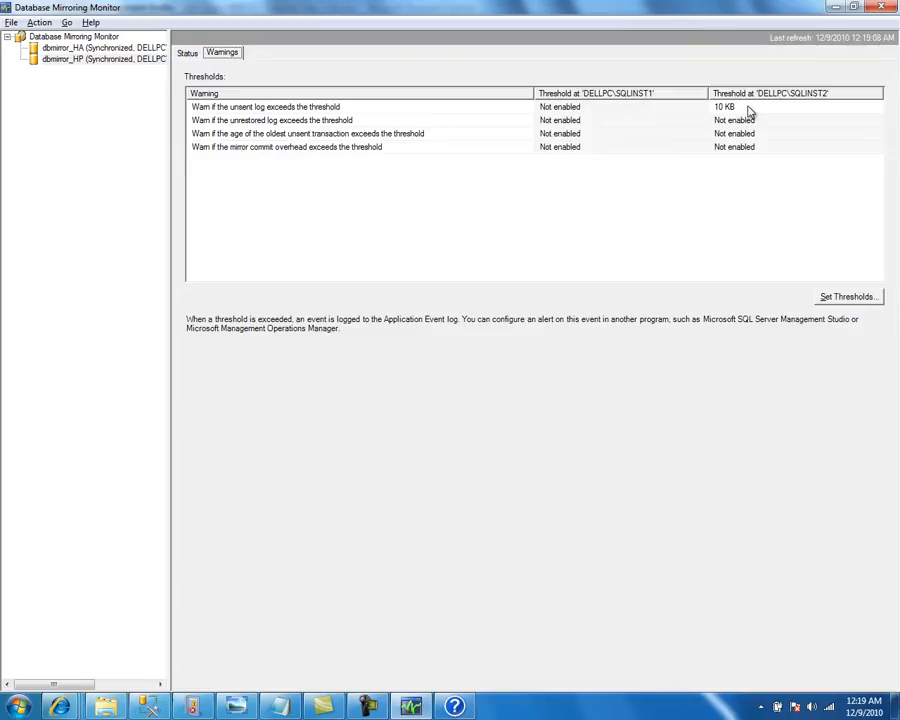
Revise the change-alert threshold digit to 1, select the statement, and recheck the warnings
{"action": "key", "text": "alt+Tab"}
{"action": "left_click", "coordinate": [555, 205]}
{"action": "key", "text": "BackSpace"}
{"action": "type", "text": "1"}
{"action": "key", "text": "Left"}
{"action": "key", "text": "Left"}
{"action": "key", "text": "Left"}
{"action": "key", "text": "shift+Right"}
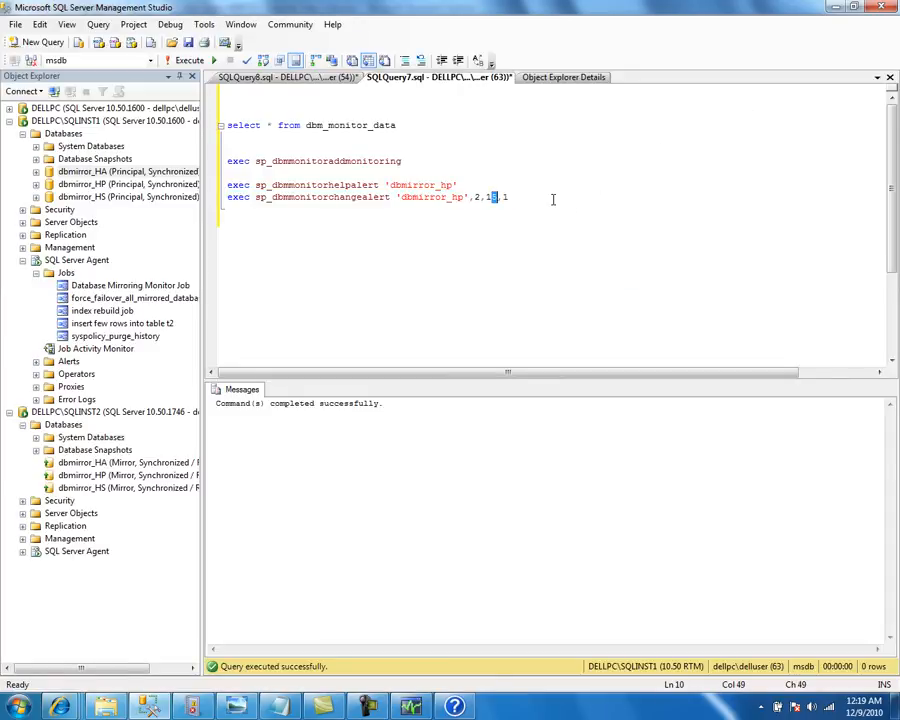
{"action": "key", "text": "Down"}
{"action": "key", "text": "shift+Up"}
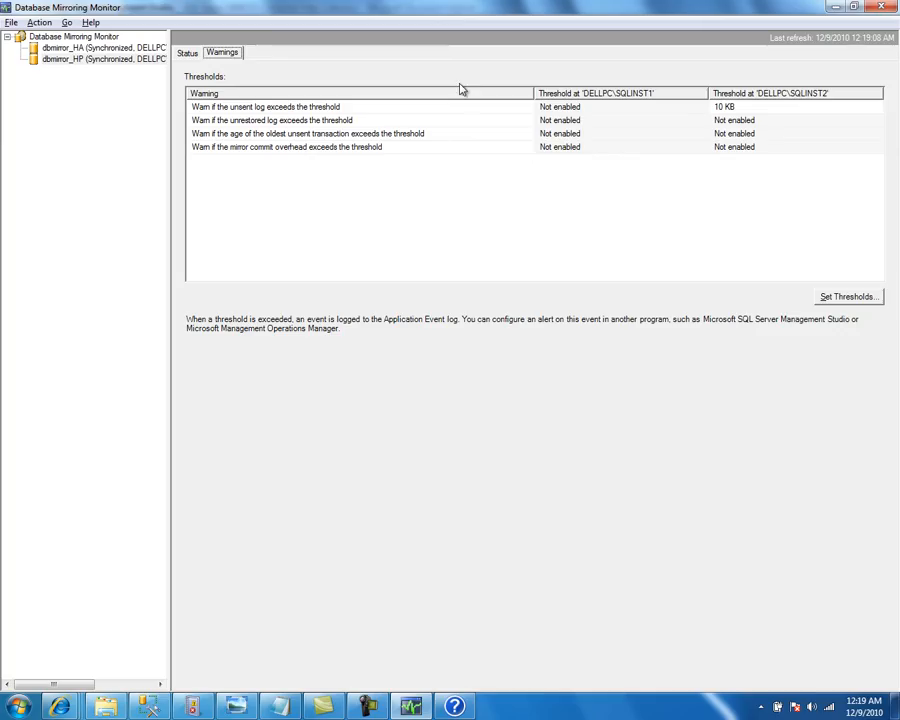
{"action": "left_click", "coordinate": [228, 57]}
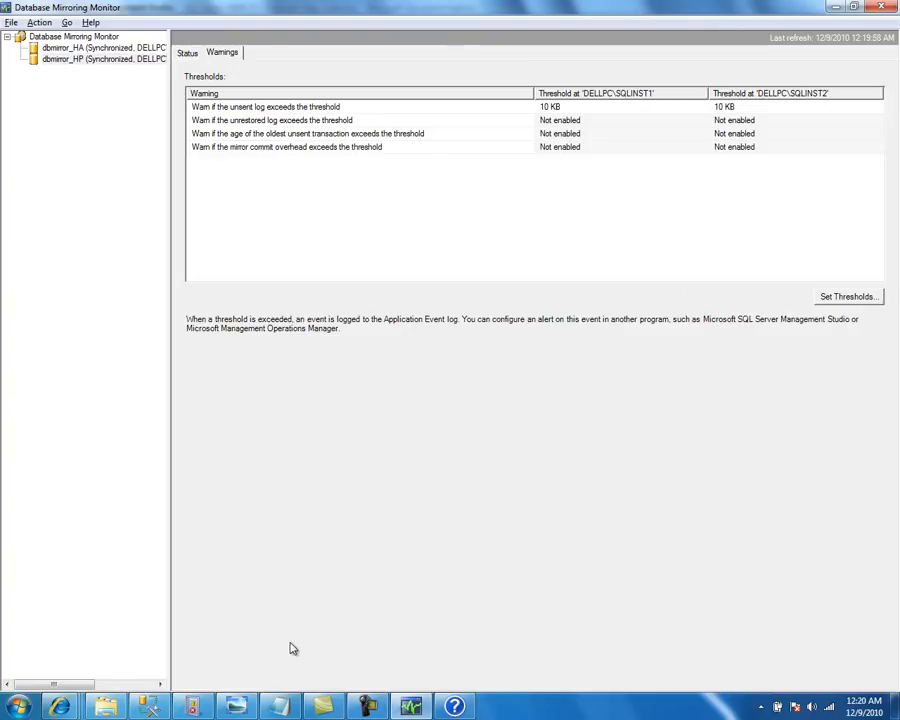
Bring up Event Viewer on the Windows Application log
{"action": "left_click", "coordinate": [189, 704]}
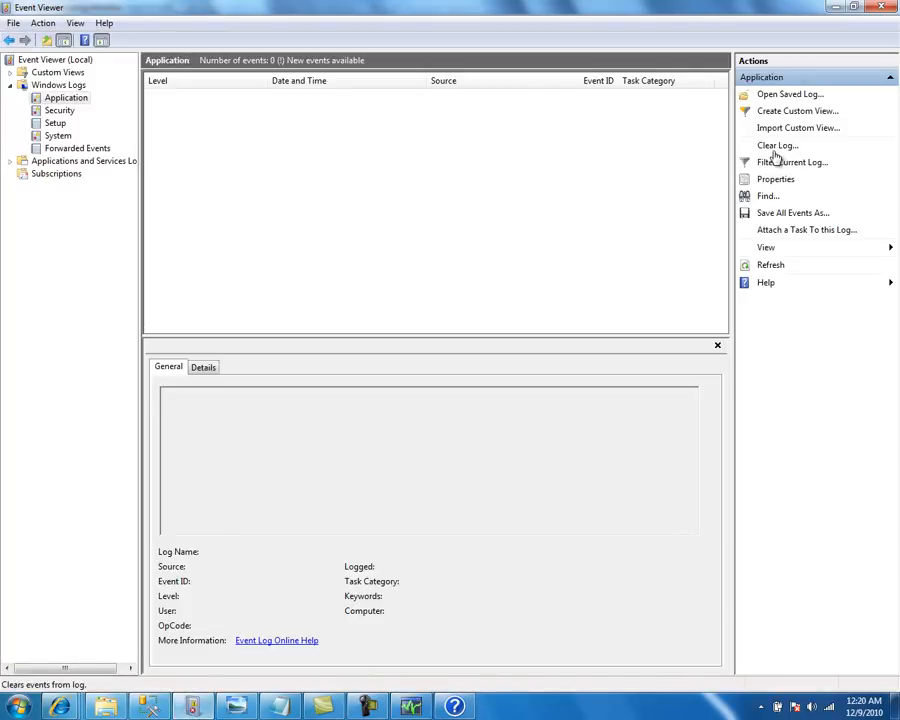
Refresh and clear the Application log without saving, then go back to Management Studio
{"action": "left_click", "coordinate": [772, 265]}
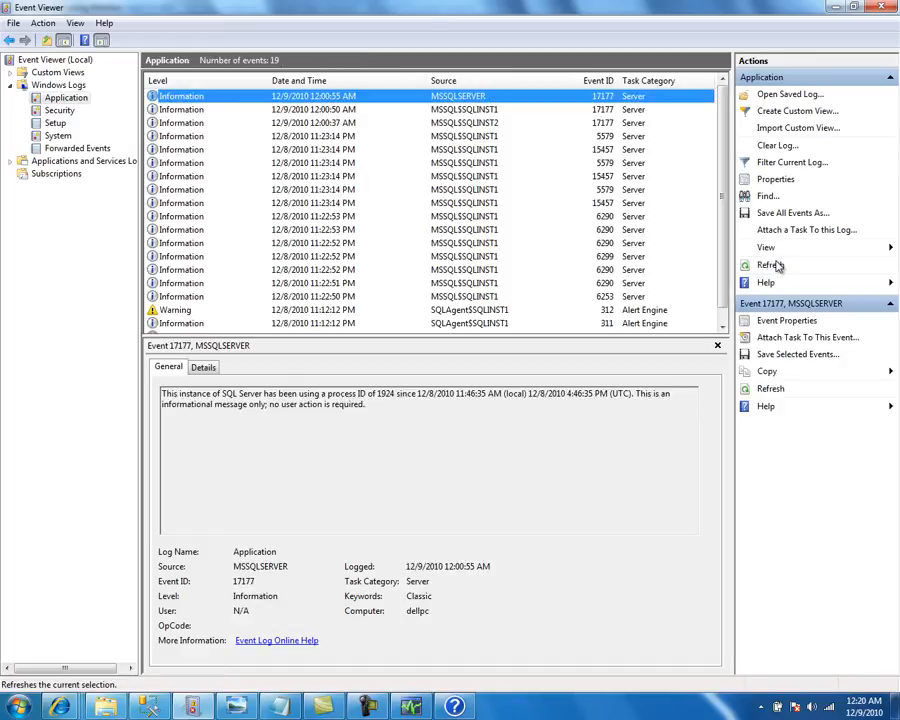
{"action": "left_click", "coordinate": [771, 147]}
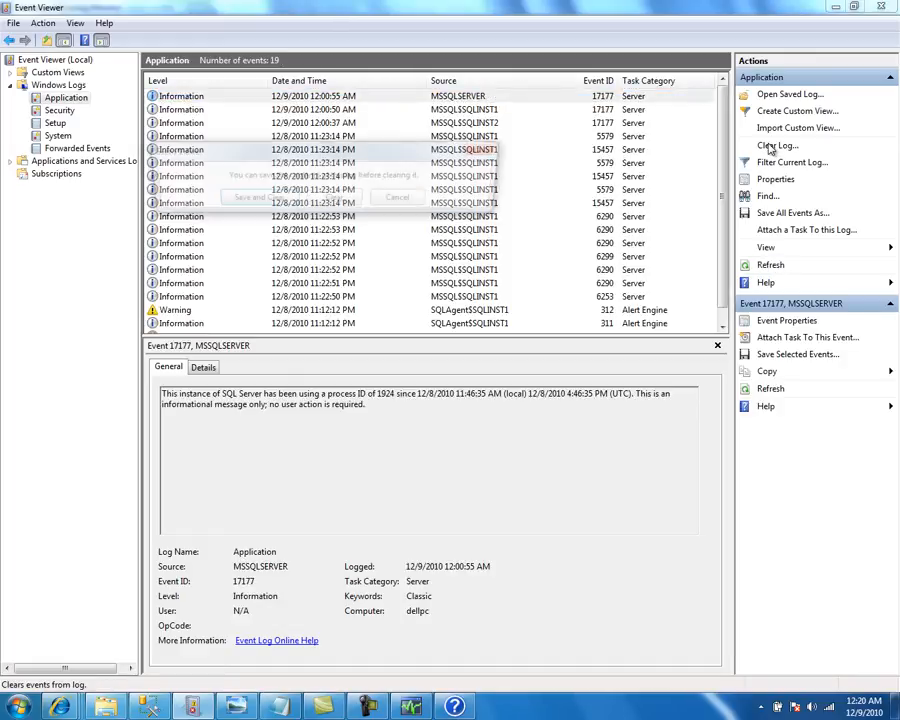
{"action": "left_click", "coordinate": [344, 198]}
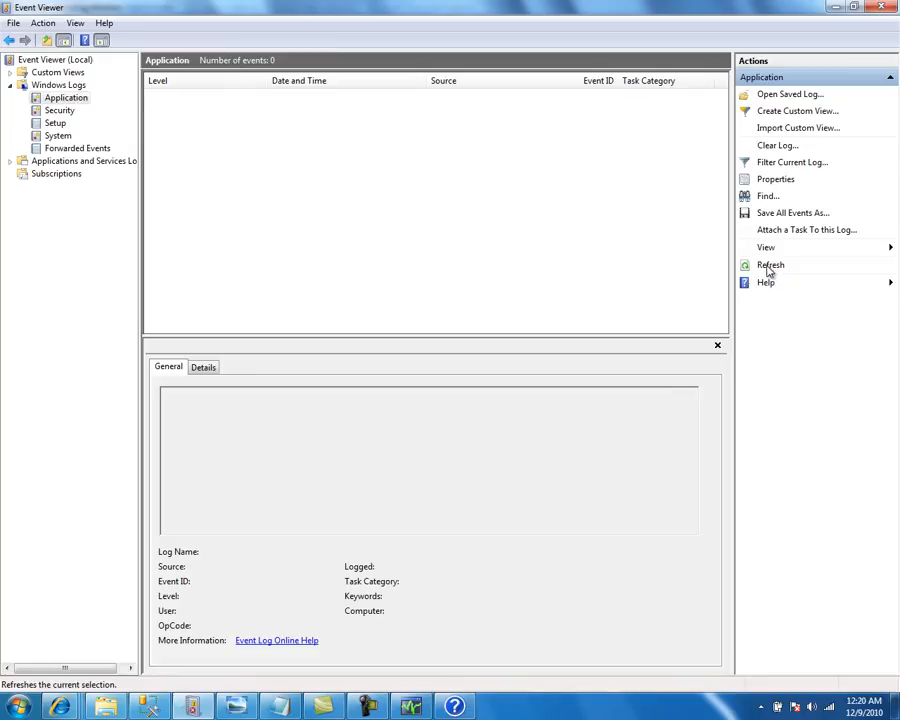
{"action": "key", "text": "alt+Tab"}
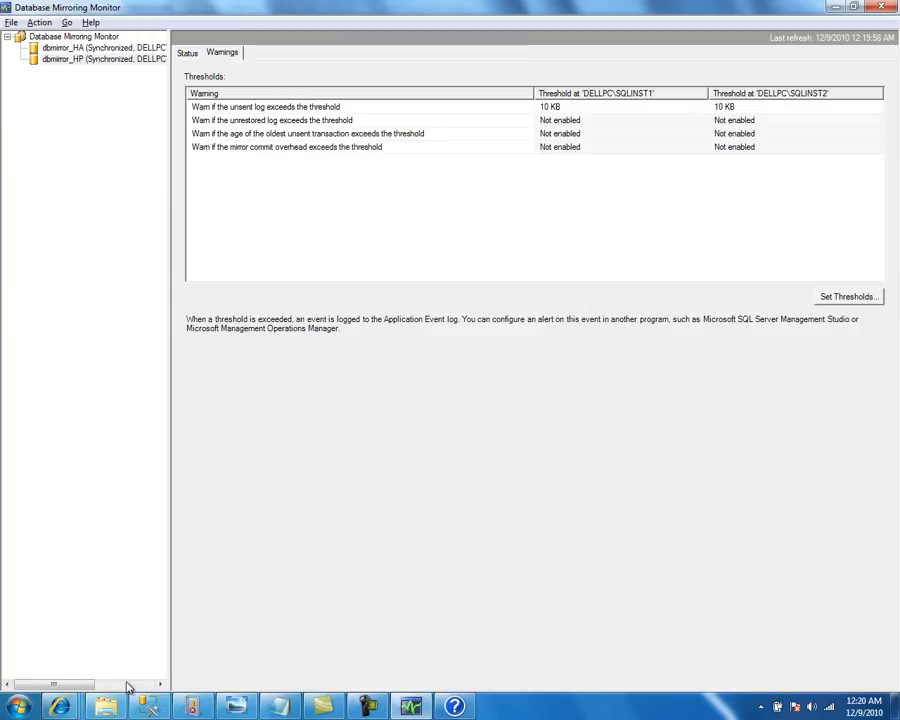
{"action": "key", "text": "alt+Tab"}
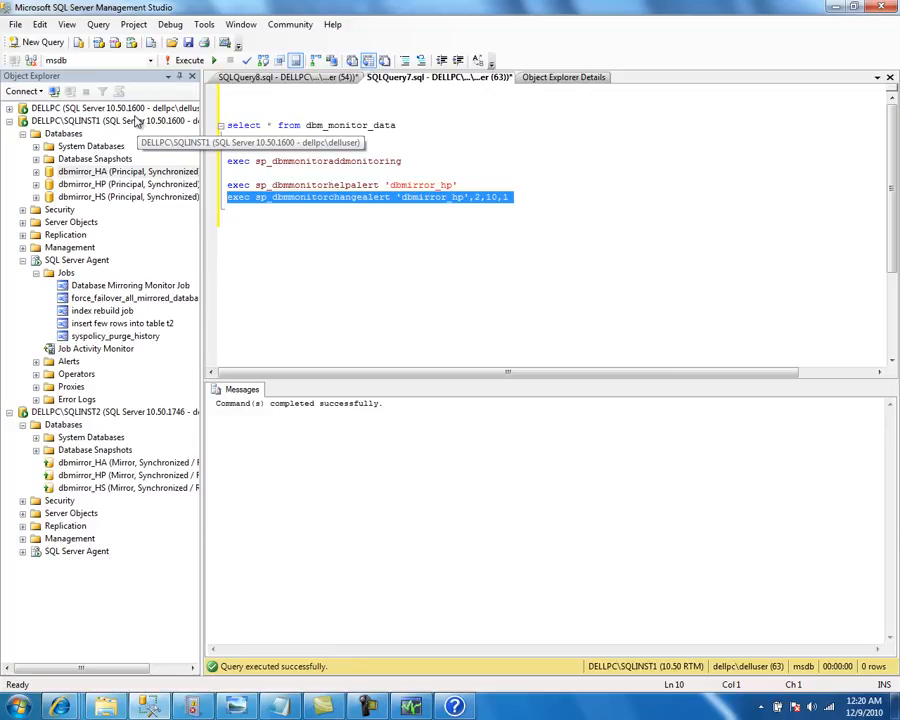
Expand dbmirror_HP > Tables > dbo.t1 and its Keys and Columns folders, showing PK_t1 and col1–col3
{"action": "left_click", "coordinate": [90, 185]}
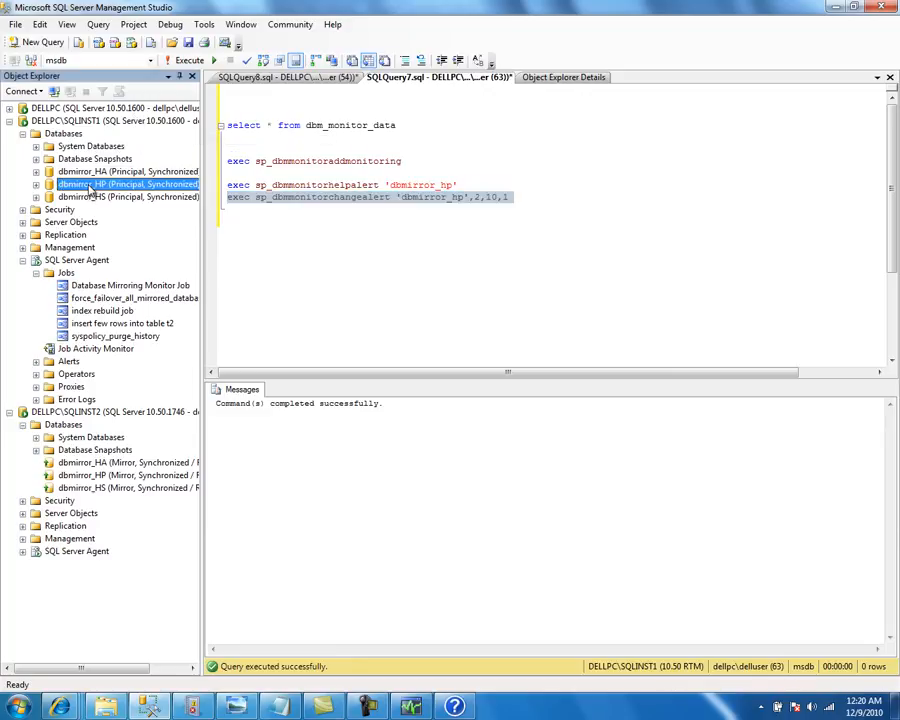
{"action": "double_click", "coordinate": [90, 186]}
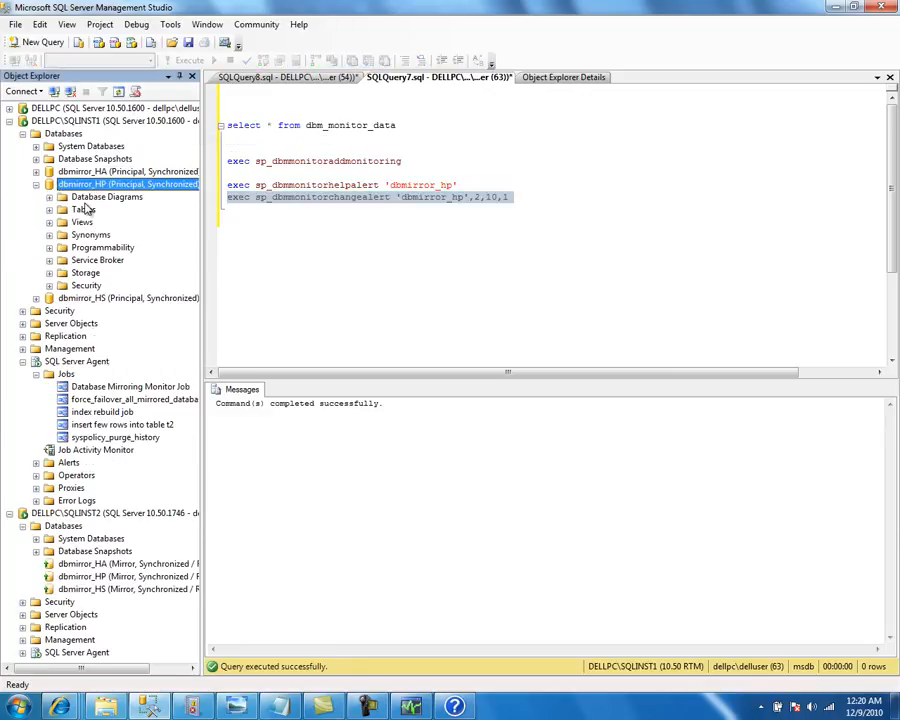
{"action": "double_click", "coordinate": [86, 209]}
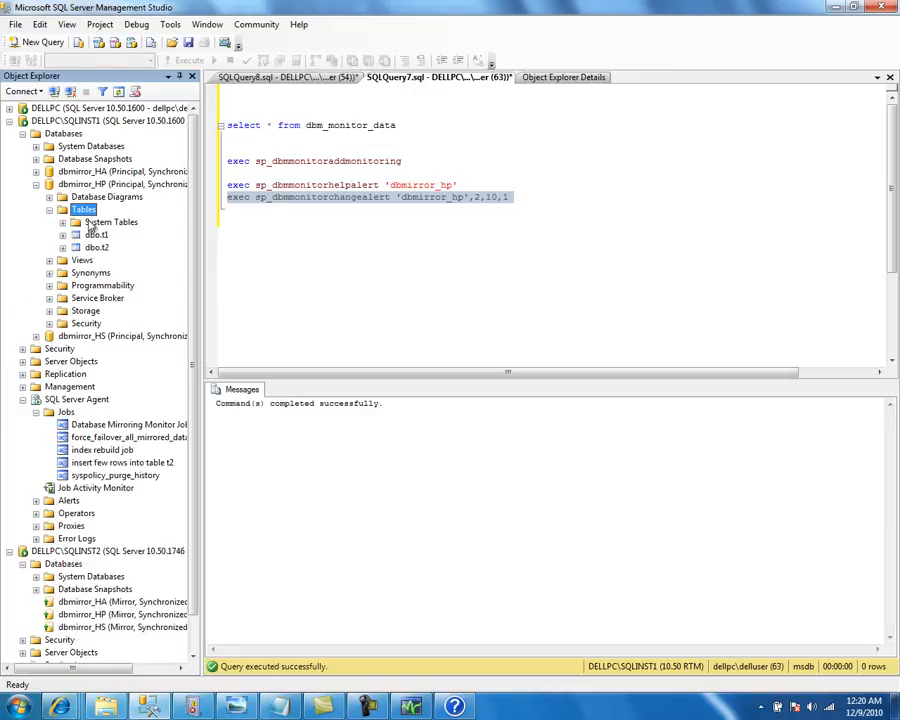
{"action": "double_click", "coordinate": [97, 234]}
{"action": "left_click", "coordinate": [107, 260]}
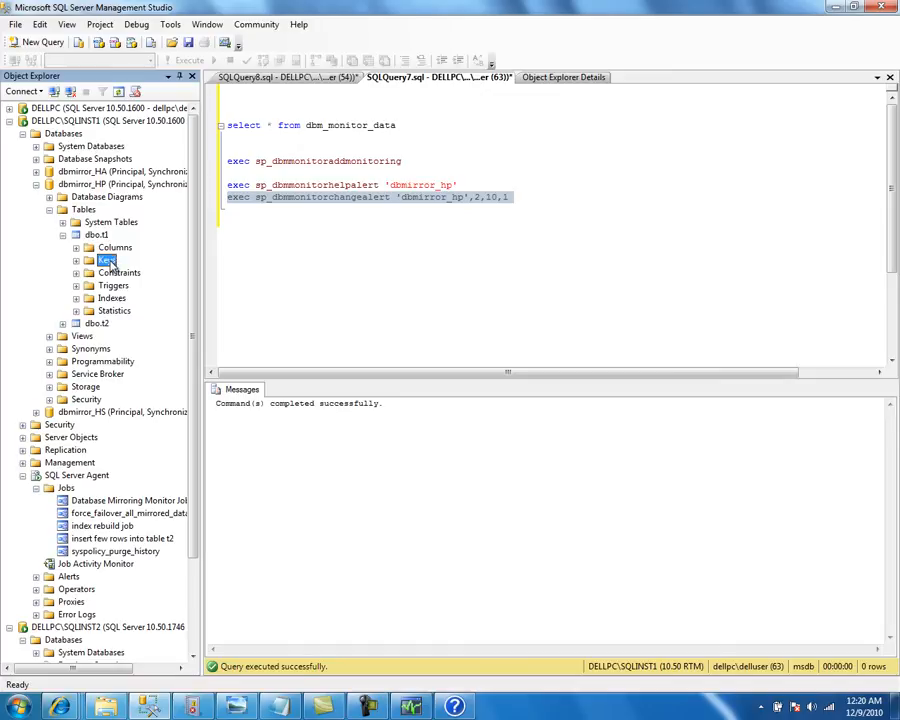
{"action": "double_click", "coordinate": [107, 260]}
{"action": "double_click", "coordinate": [114, 247]}
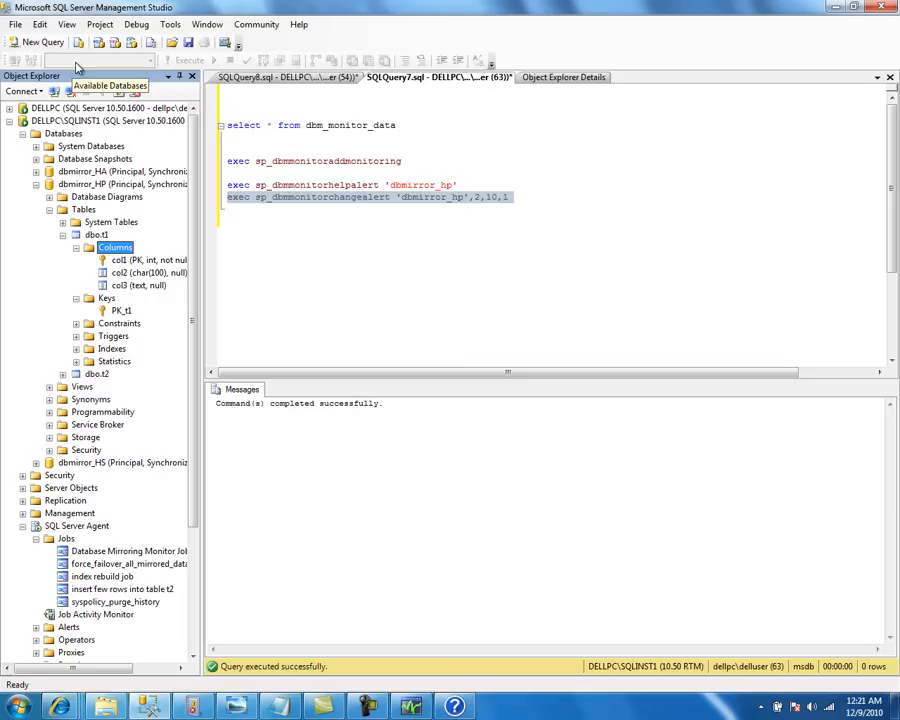
{"action": "key", "text": "alt+Tab"}
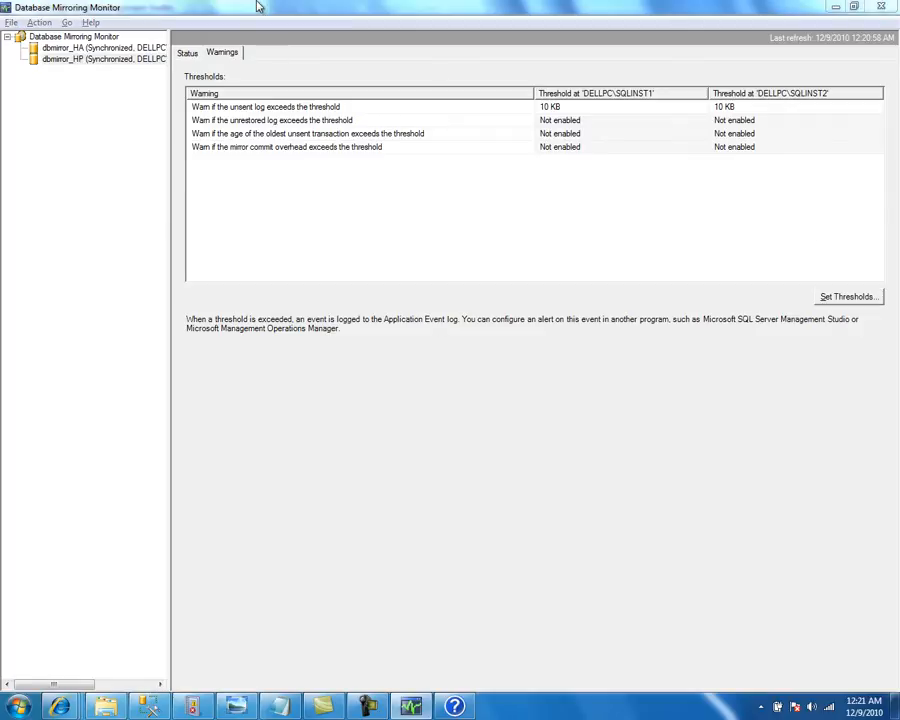
{"action": "key", "text": "alt+Tab"}
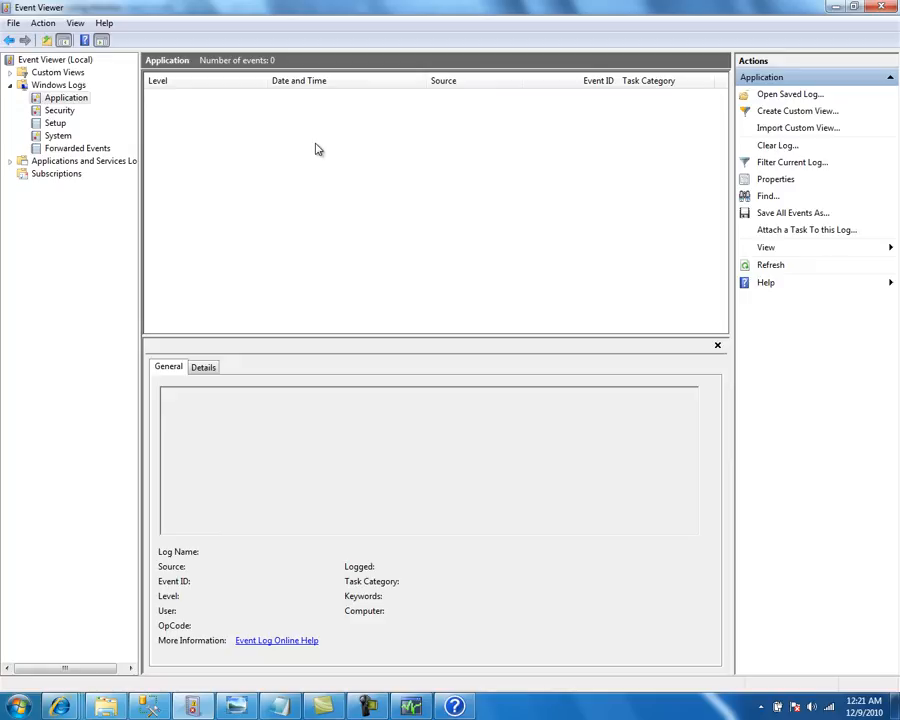
{"action": "key", "text": "alt+Tab"}
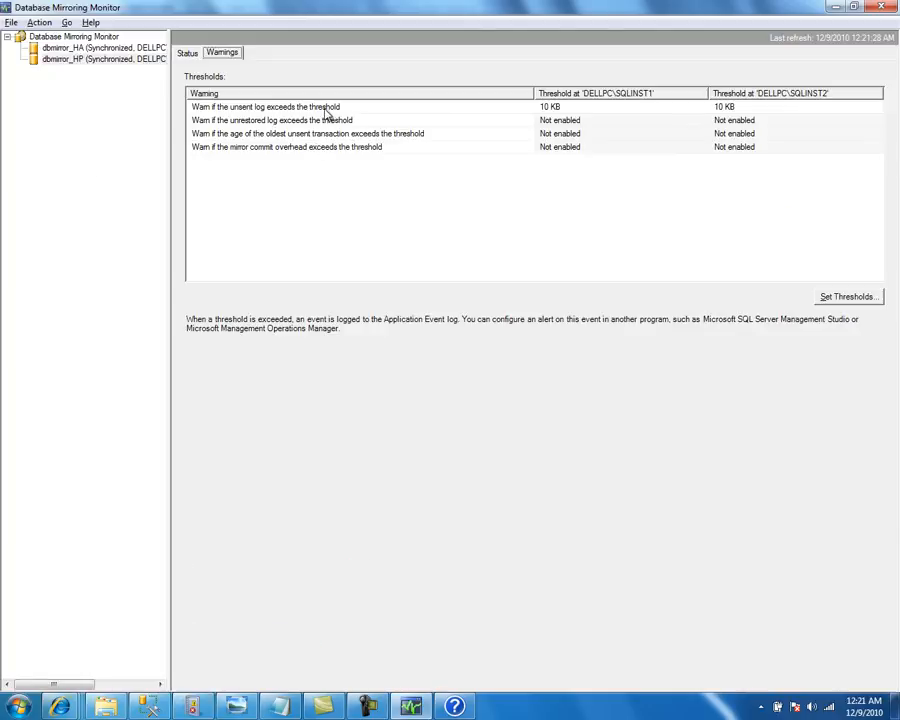
{"action": "key", "text": "alt+Tab"}
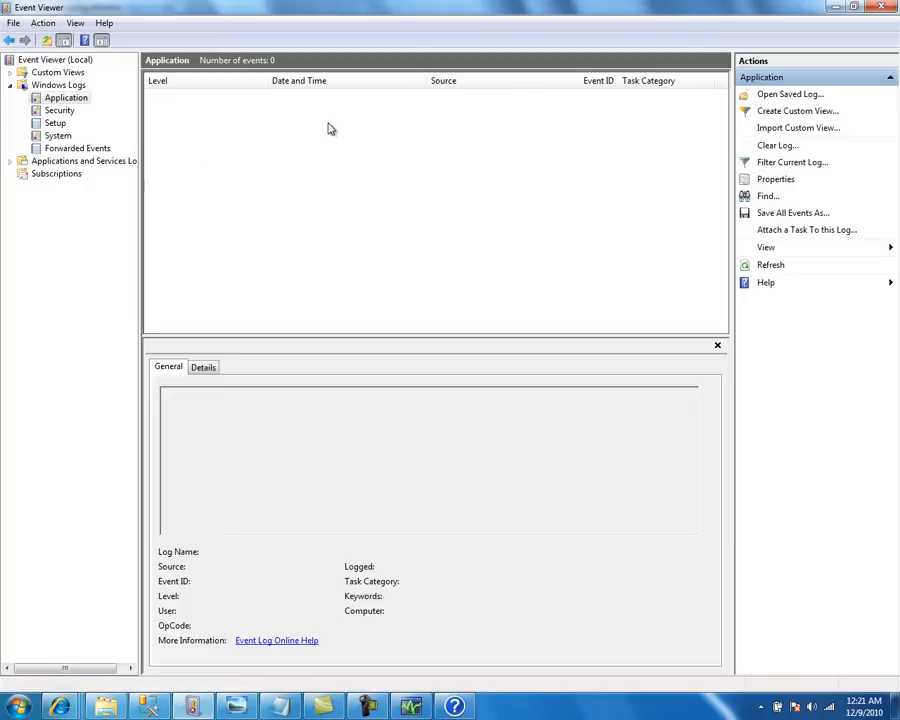
{"action": "key", "text": "alt+Tab"}
{"action": "key", "text": "alt+Tab"}
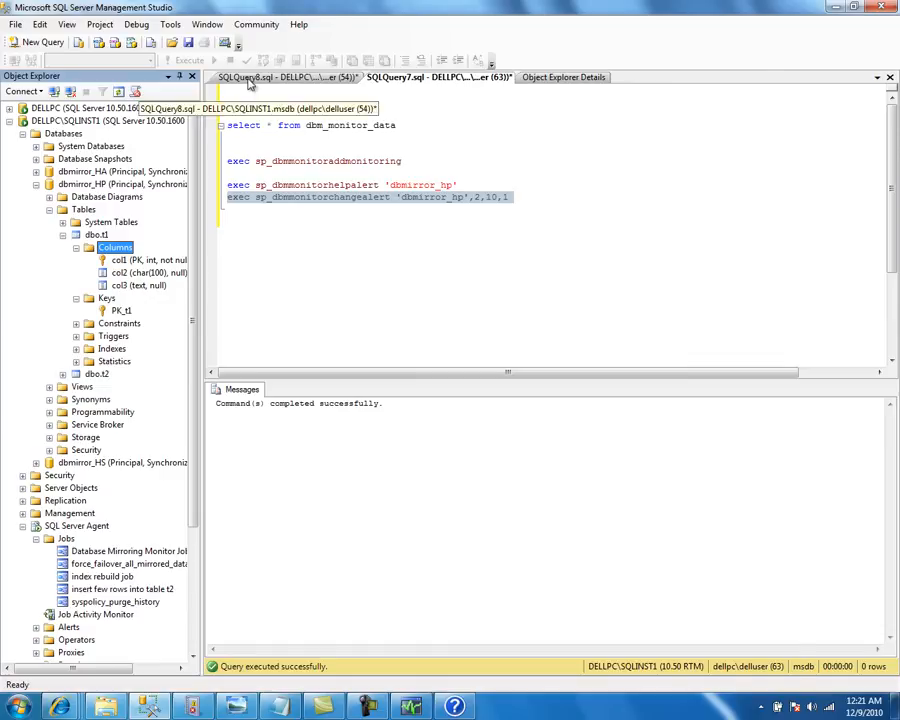
In a new query, declare @i int, set it to 1, and begin a 'while @i < 10000' loop
{"action": "left_click", "coordinate": [45, 45]}
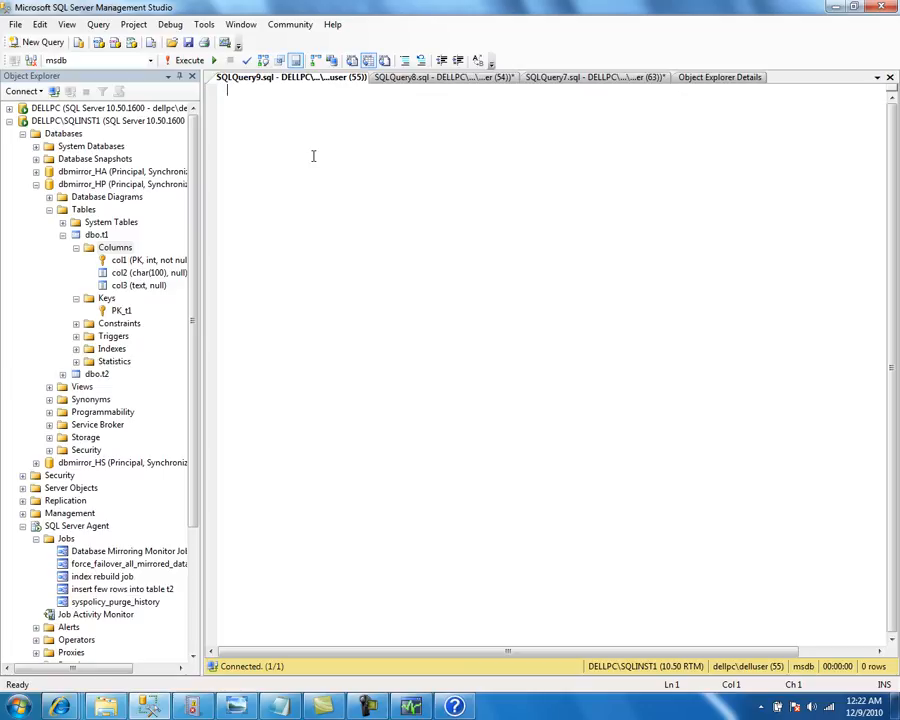
{"action": "type", "text": "declare @i int;"}
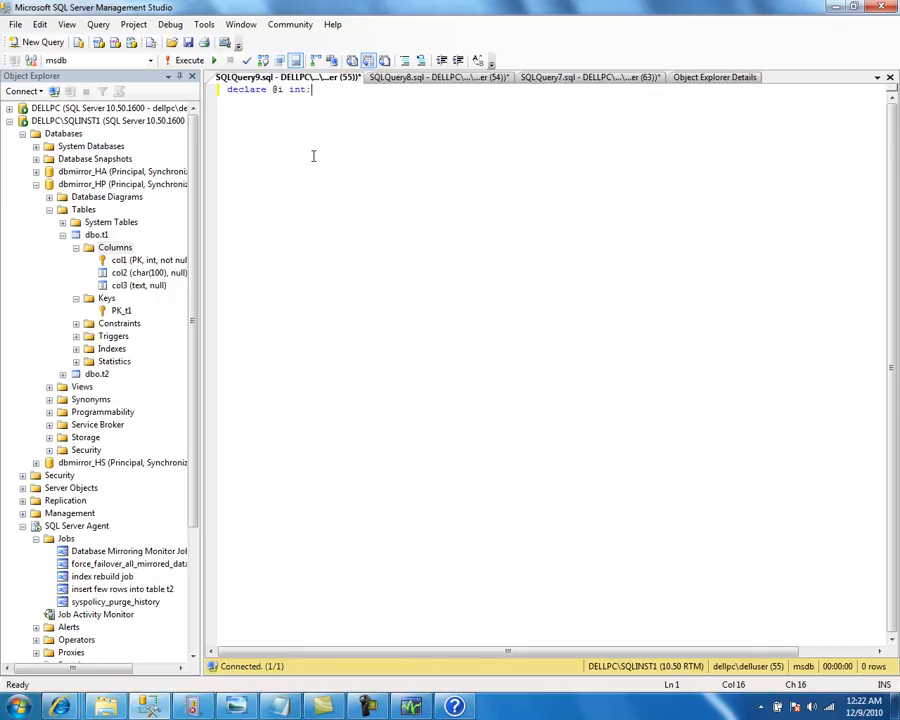
{"action": "key", "text": "Return"}
{"action": "type", "text": "set @i "}
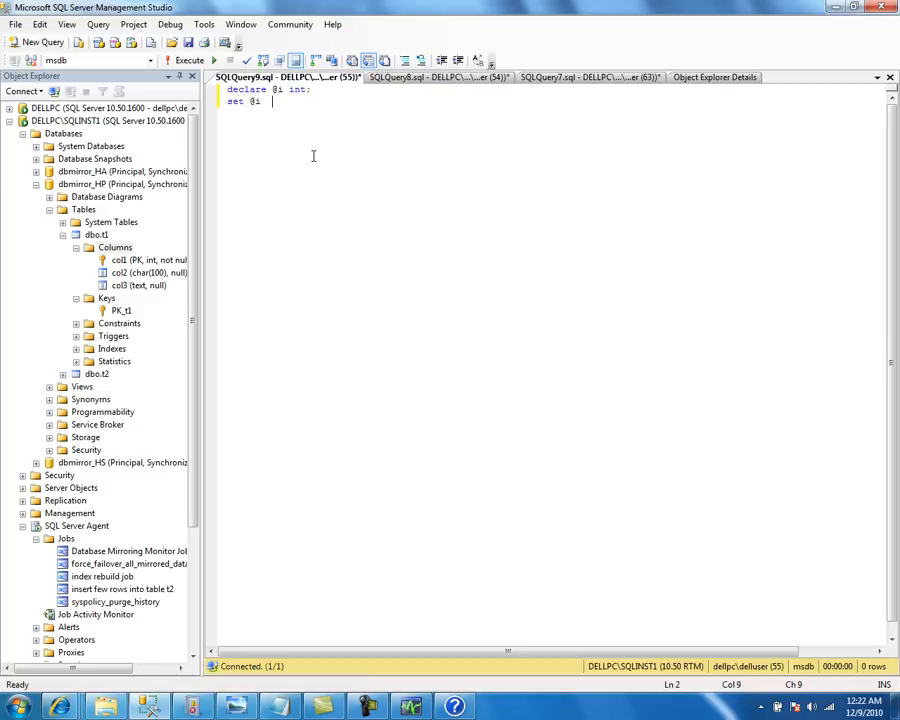
{"action": "type", "text": "= 1;"}
{"action": "key", "text": "Return"}
{"action": "key", "text": "Return"}
{"action": "type", "text": "while "}
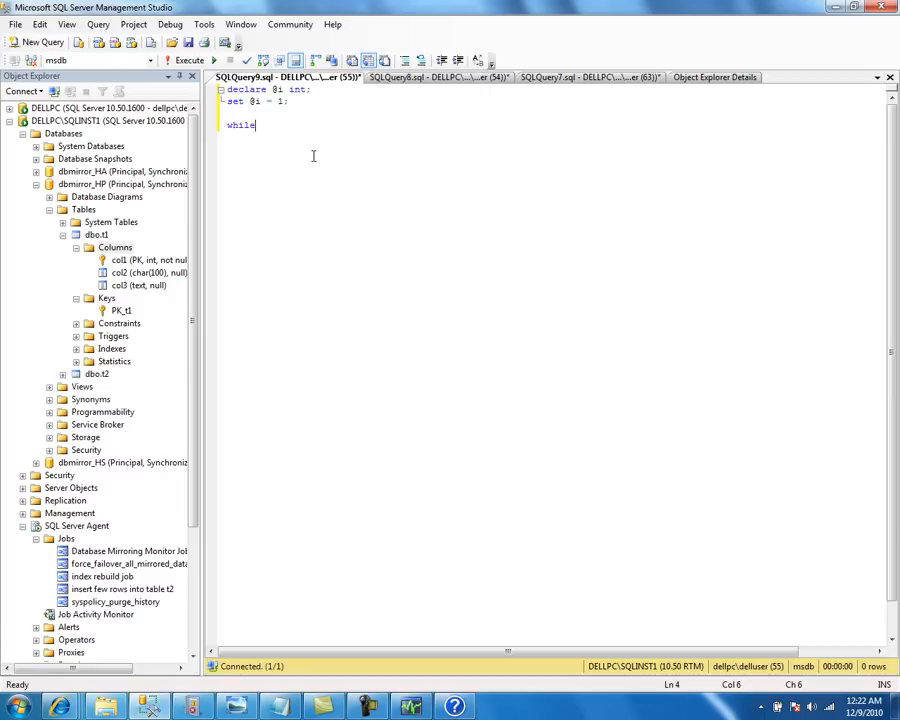
{"action": "type", "text": "@"}
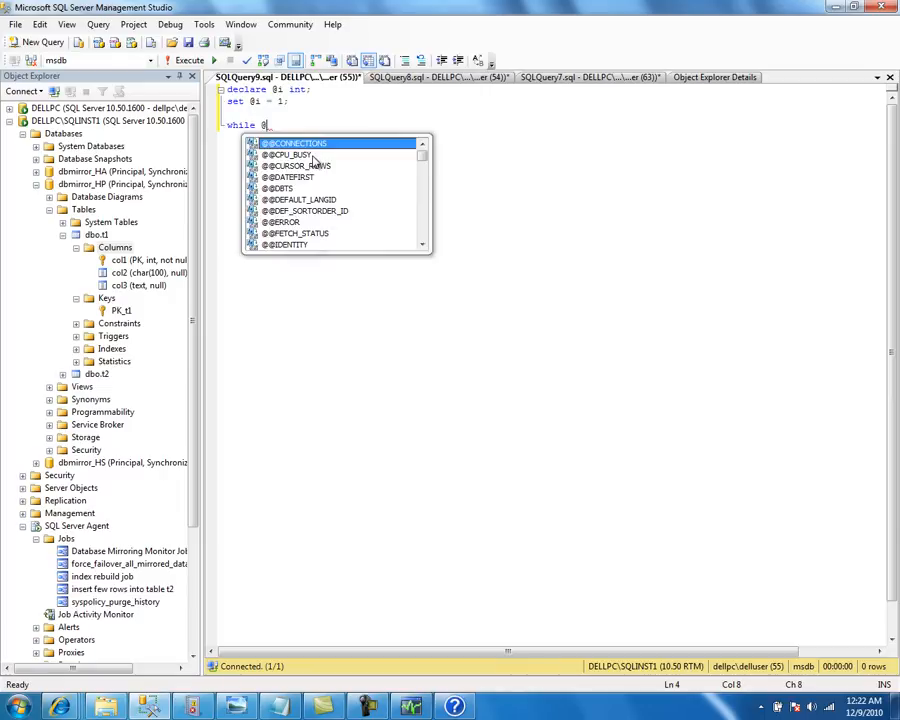
{"action": "type", "text": "i < 10000"}
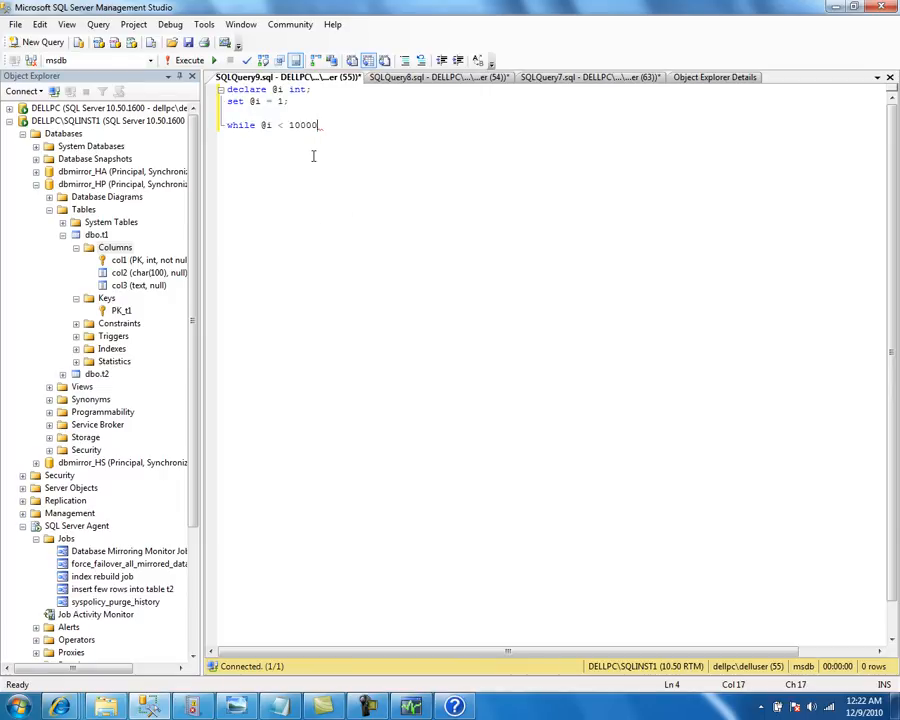
{"action": "key", "text": "Return"}
{"action": "type", "text": "begin"}
{"action": "key", "text": "Return"}
Run the query against dbmirror_HP and write the body 'insert into t1 values (@i)'
{"action": "key", "text": "Tab"}
{"action": "type", "text": "insert into"}
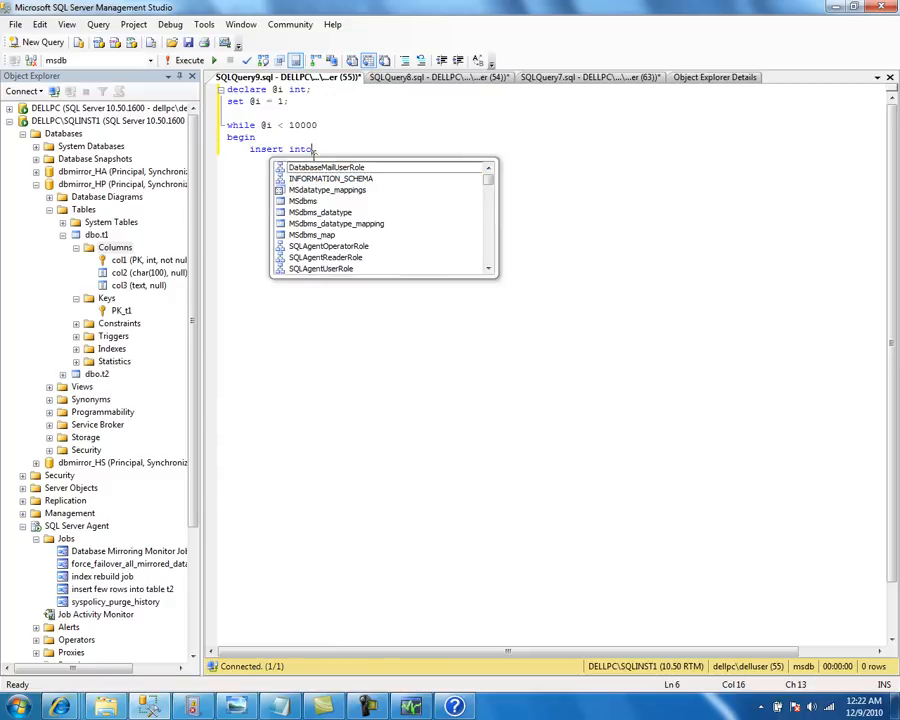
{"action": "type", "text": " t1"}
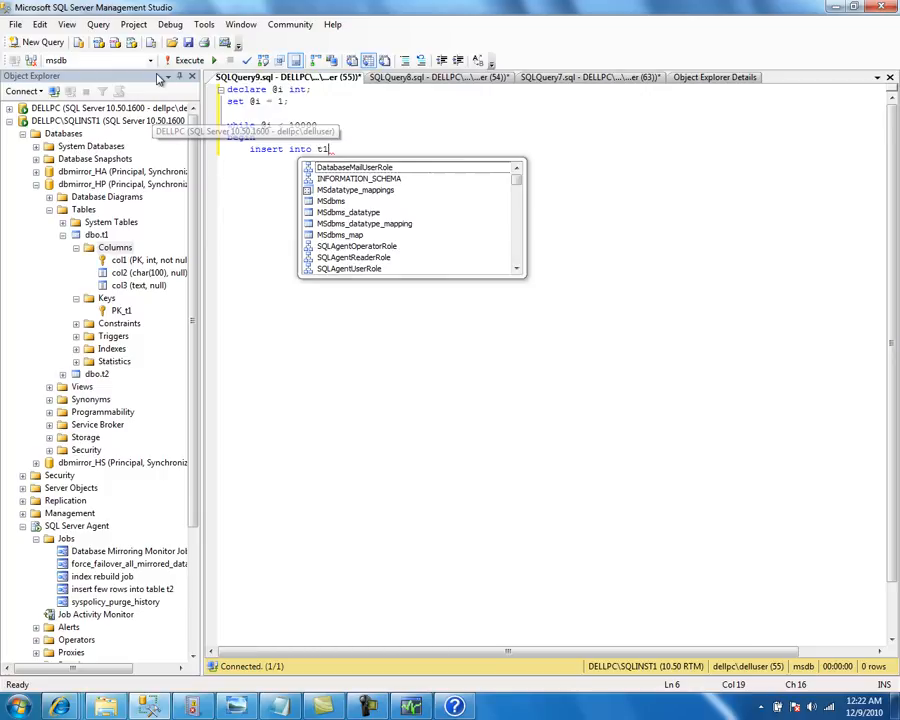
{"action": "left_click", "coordinate": [110, 60]}
{"action": "left_click", "coordinate": [112, 85]}
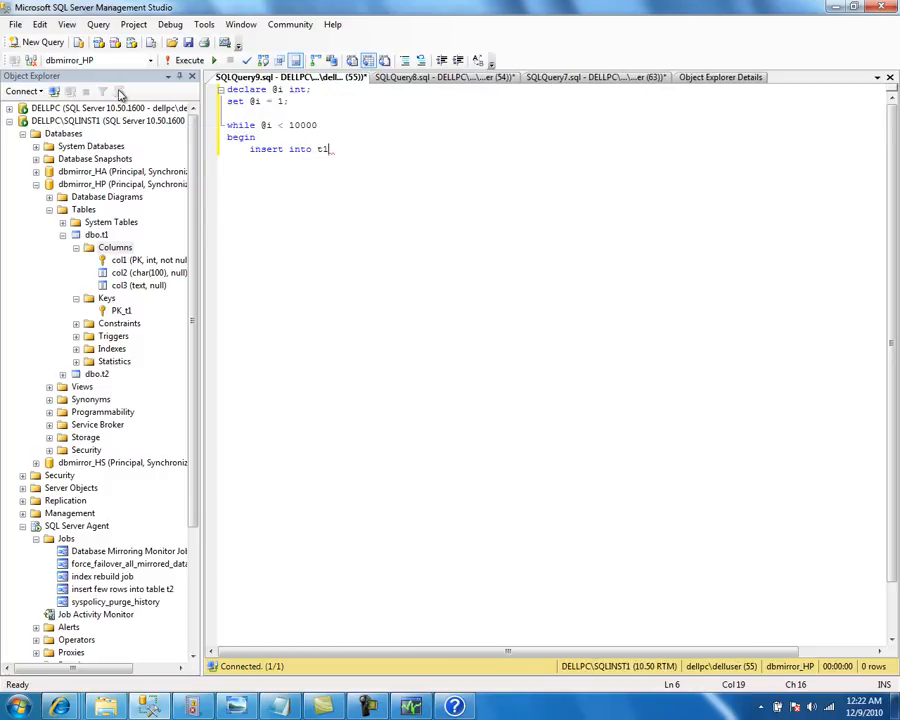
{"action": "key", "text": "BackSpace"}
{"action": "key", "text": "BackSpace"}
{"action": "type", "text": "t1 values ()"}
{"action": "key", "text": "Left"}
{"action": "type", "text": "@i"}
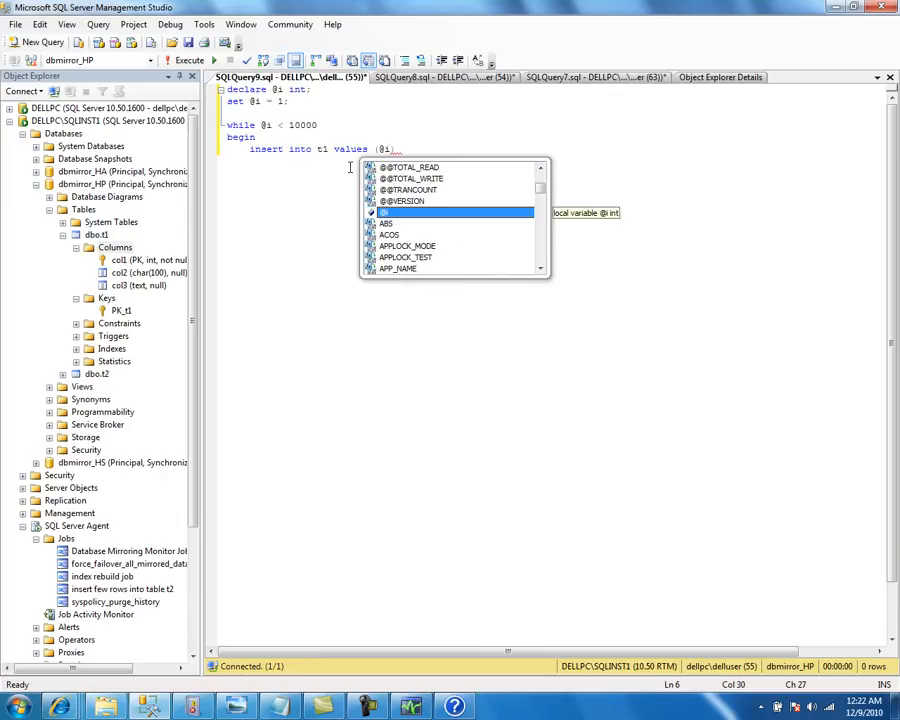
{"action": "key", "text": "Escape"}
{"action": "type", "text": ")"}
Add 'set @i = @i + 1' and close the loop with 'end'
{"action": "key", "text": "Return"}
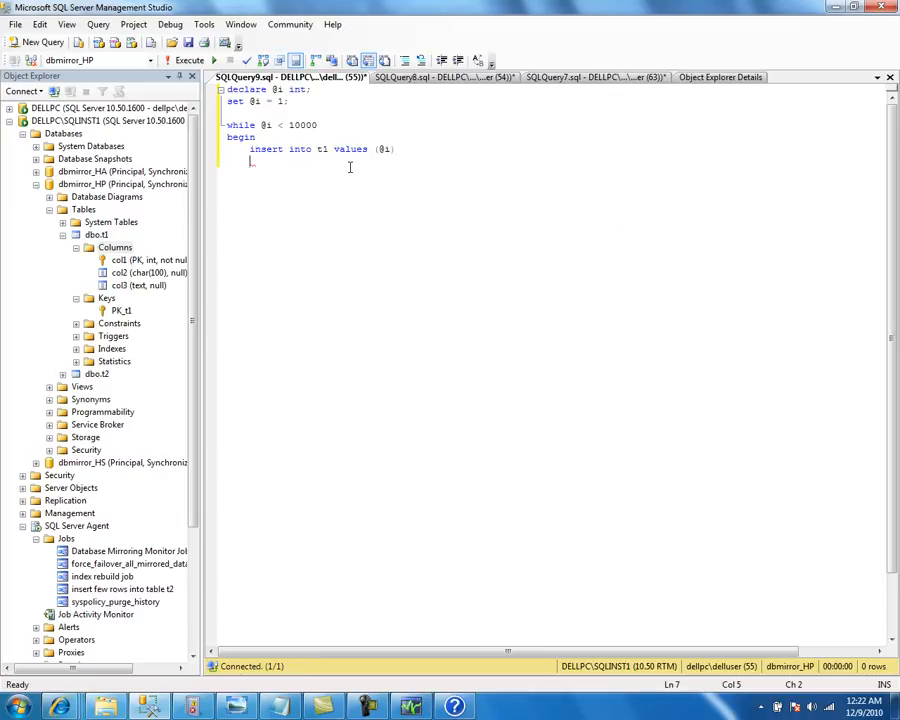
{"action": "type", "text": "set @i"}
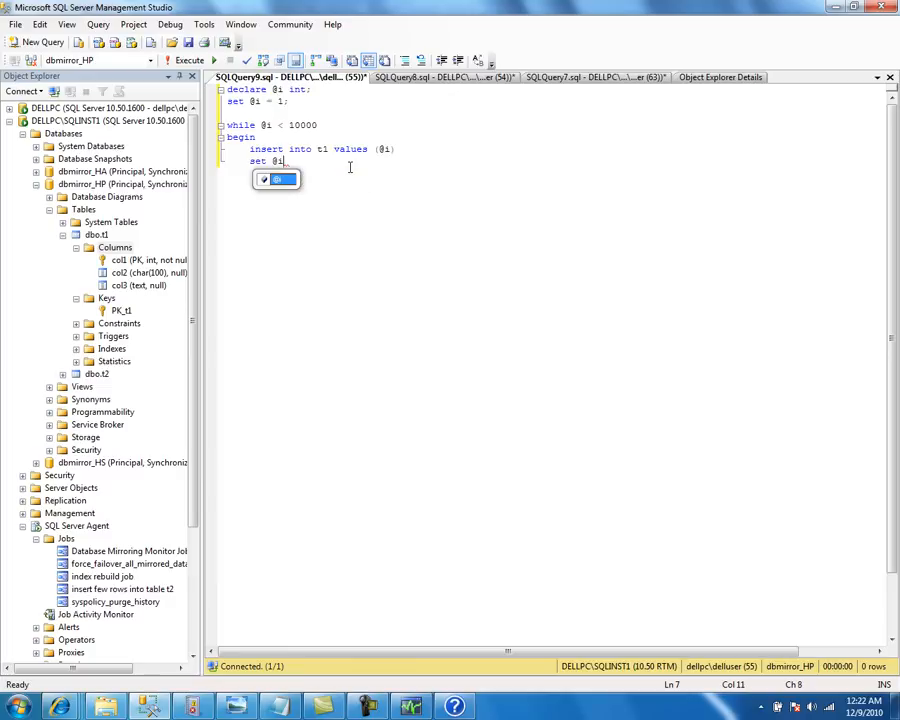
{"action": "type", "text": " = @i "}
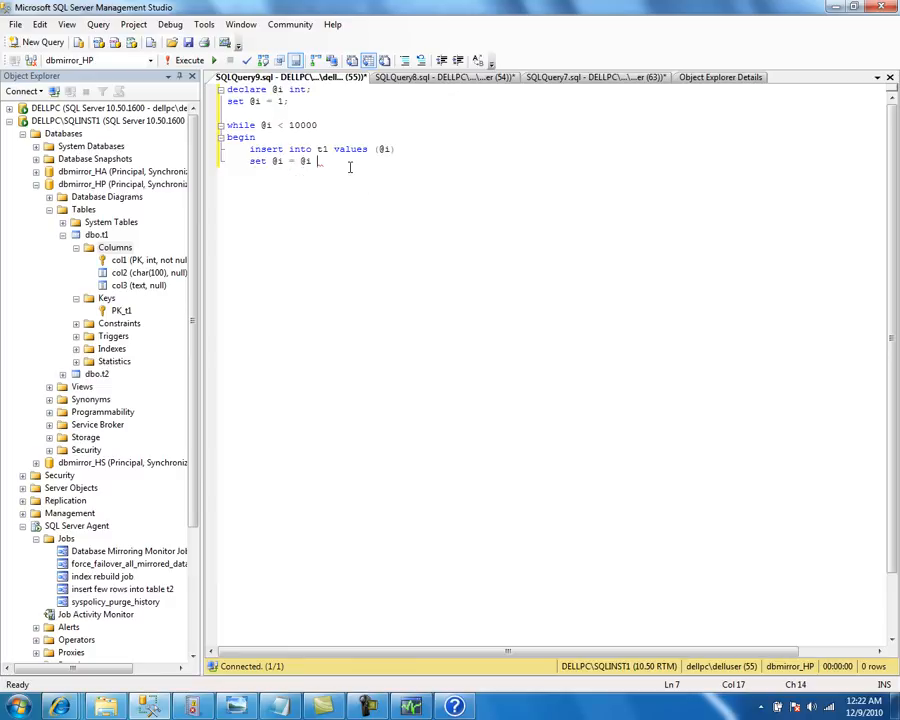
{"action": "type", "text": "+ 1"}
{"action": "key", "text": "Return"}
{"action": "key", "text": "BackSpace"}
{"action": "type", "text": "end"}
{"action": "key", "text": "Return"}
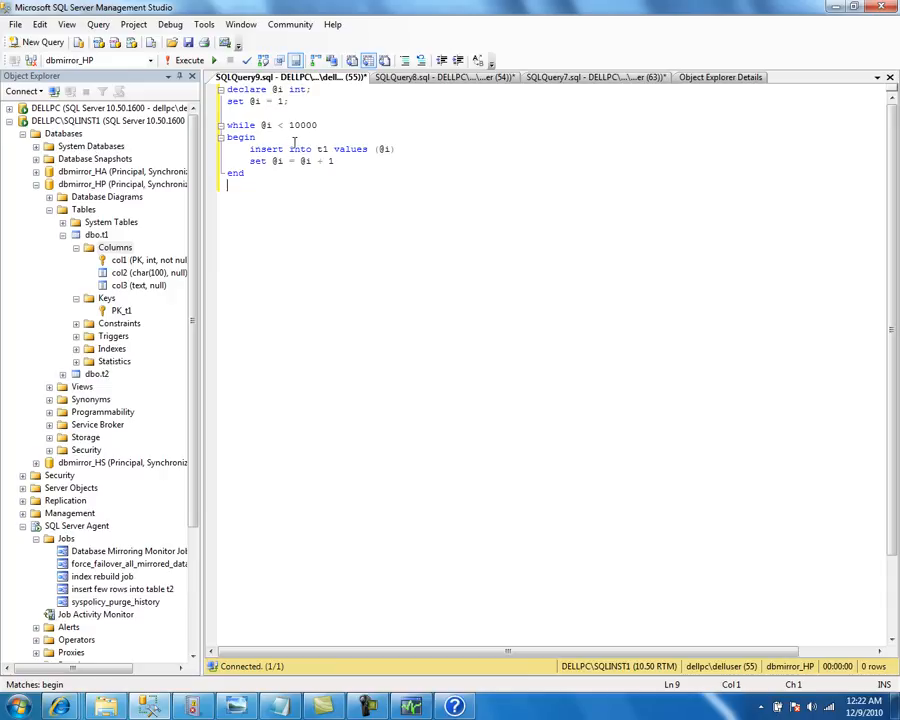
Change the loop limit from 10000 to 100000
{"action": "left_click", "coordinate": [323, 125]}
{"action": "type", "text": "0"}
{"action": "left_click", "coordinate": [285, 216]}
{"action": "key", "text": "alt+Tab"}
{"action": "key", "text": "alt+Tab"}
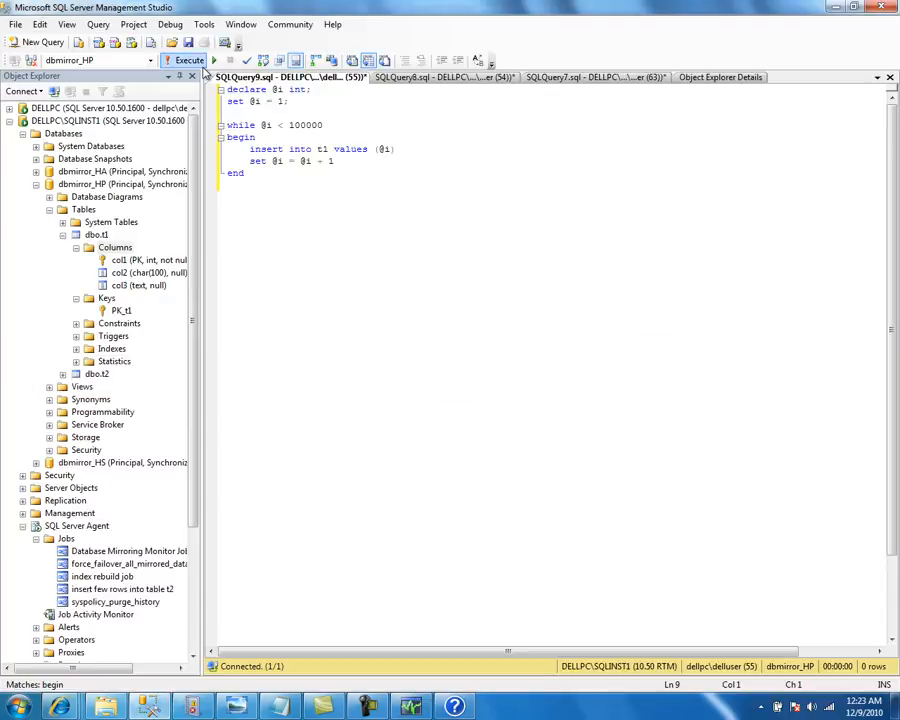
{"action": "key", "text": "alt+Tab"}
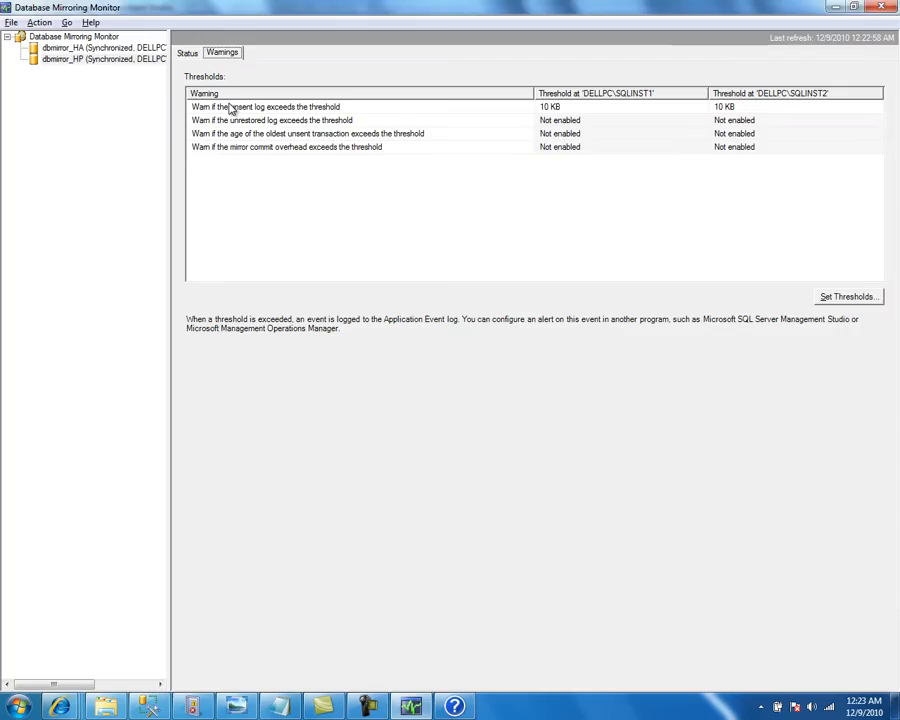
Open dbmirror_HP's Status page in the monitor and refresh its figures
{"action": "left_click", "coordinate": [94, 59]}
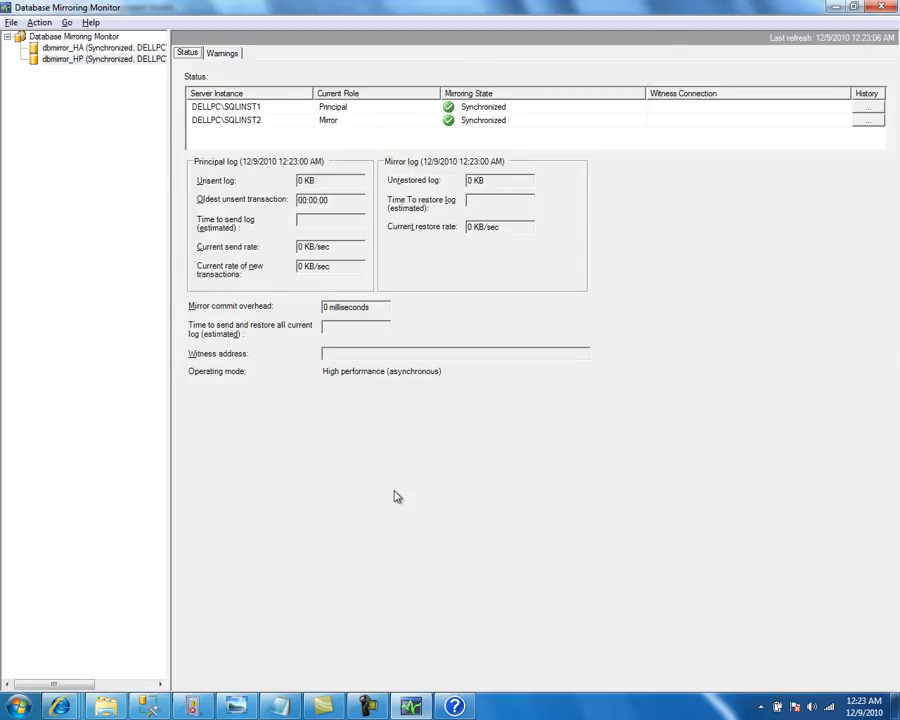
{"action": "key", "text": "F5"}
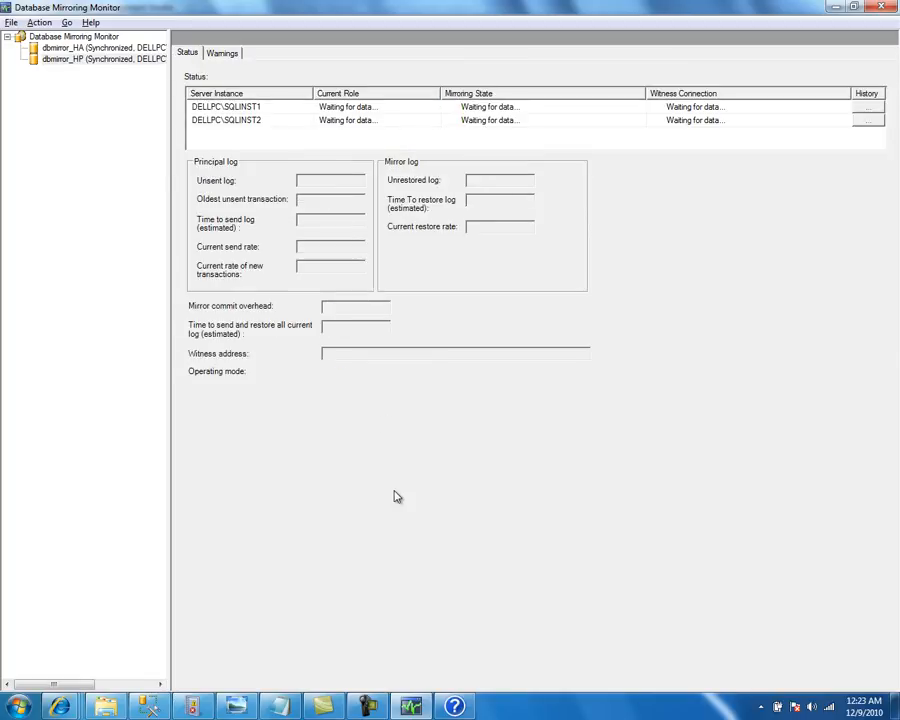
{"action": "key", "text": "alt+Tab"}
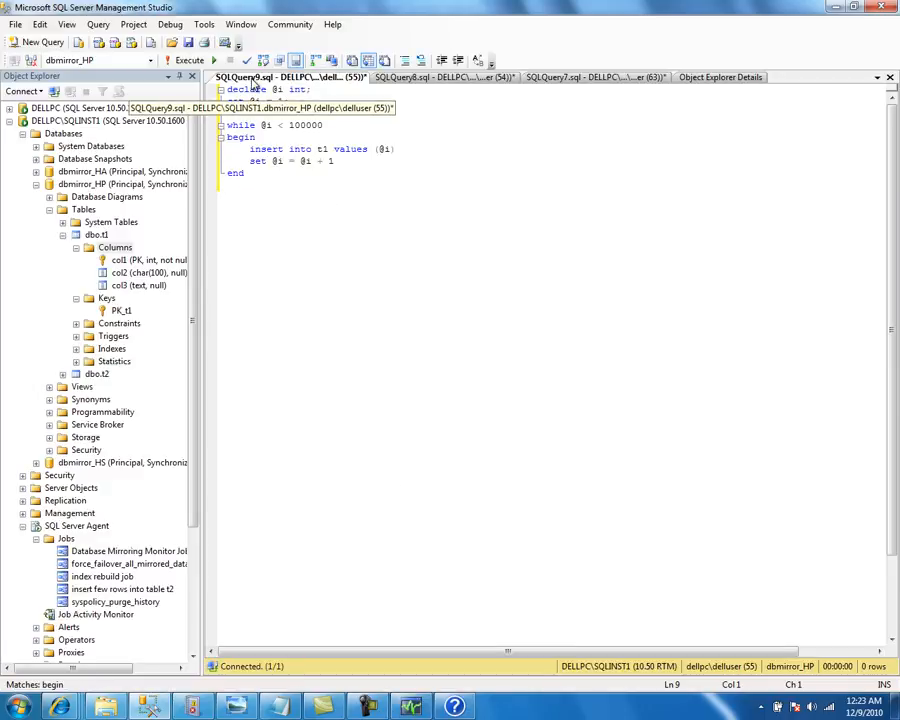
Run the loop, then add ,'1','2' after @i in the VALUES list and execute again
{"action": "left_click", "coordinate": [189, 60]}
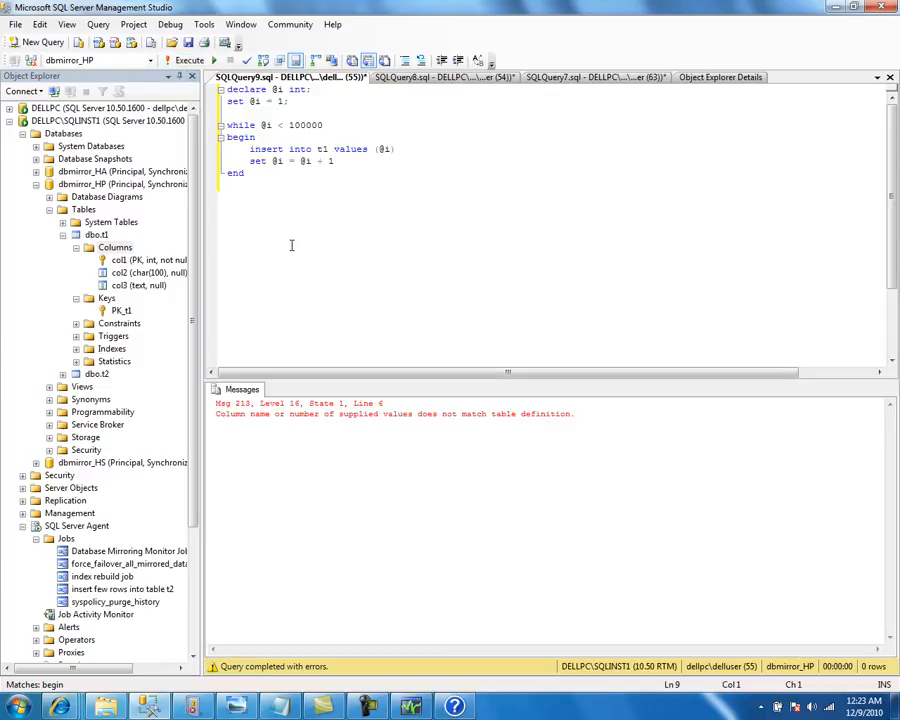
{"action": "left_click", "coordinate": [390, 148]}
{"action": "type", "text": ",'1','2'"}
{"action": "left_click", "coordinate": [195, 61]}
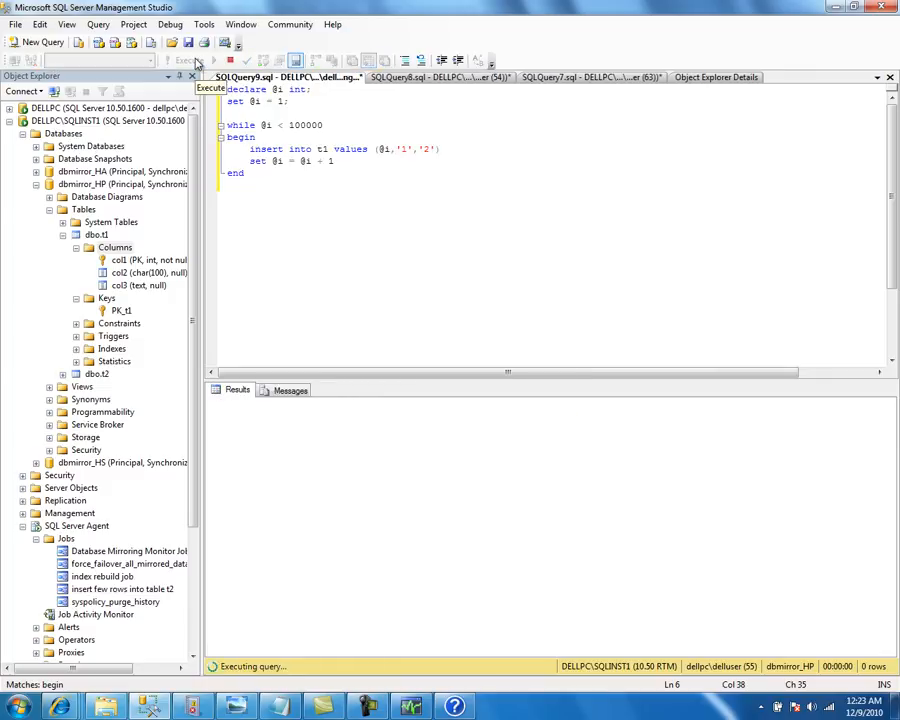
Refresh dbmirror_HP's status repeatedly, checking the 24 KB/sec transaction rate, Synchronized states and unsent log
{"action": "key", "text": "alt+Tab"}
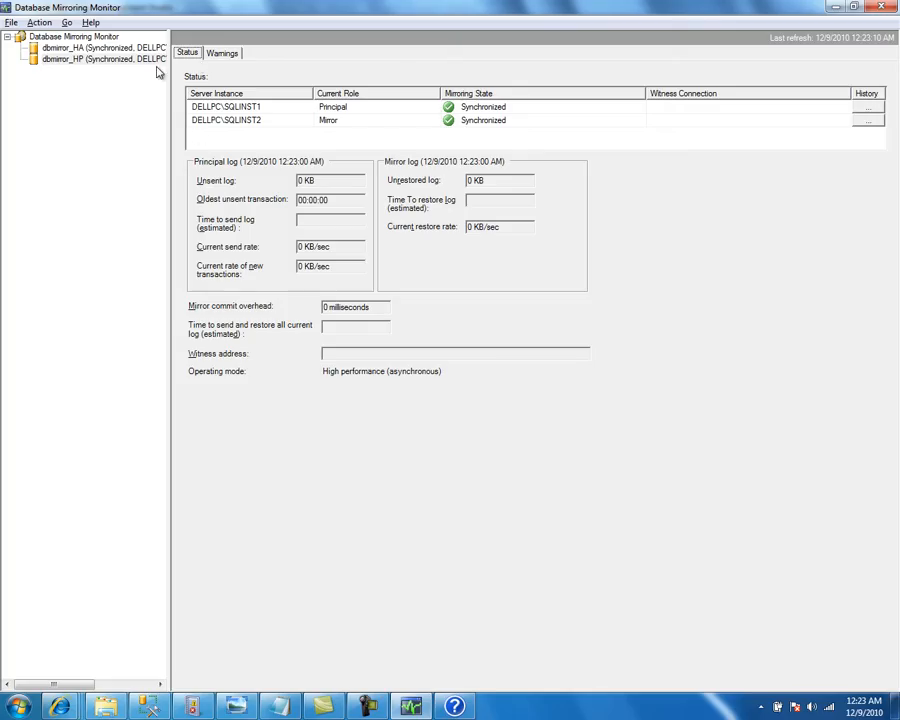
{"action": "key", "text": "F5"}
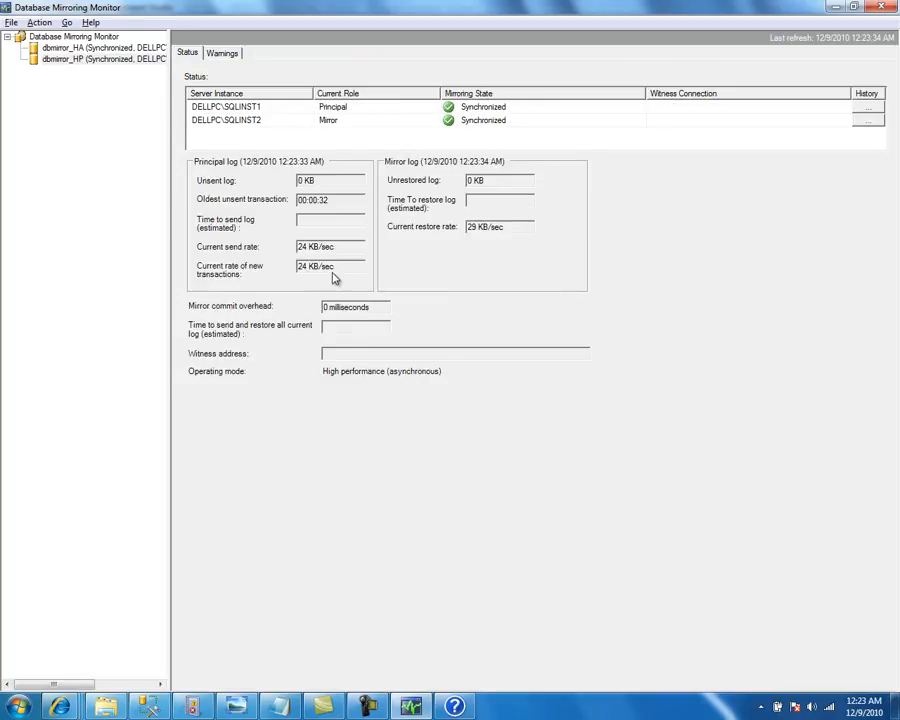
{"action": "left_click_drag", "start_coordinate": [334, 265], "coordinate": [297, 266]}
{"action": "left_click", "coordinate": [485, 110]}
{"action": "left_click", "coordinate": [486, 121]}
{"action": "key", "text": "F5"}
{"action": "key", "text": "F5"}
{"action": "key", "text": "F5"}
{"action": "key", "text": "F5"}
{"action": "key", "text": "F5"}
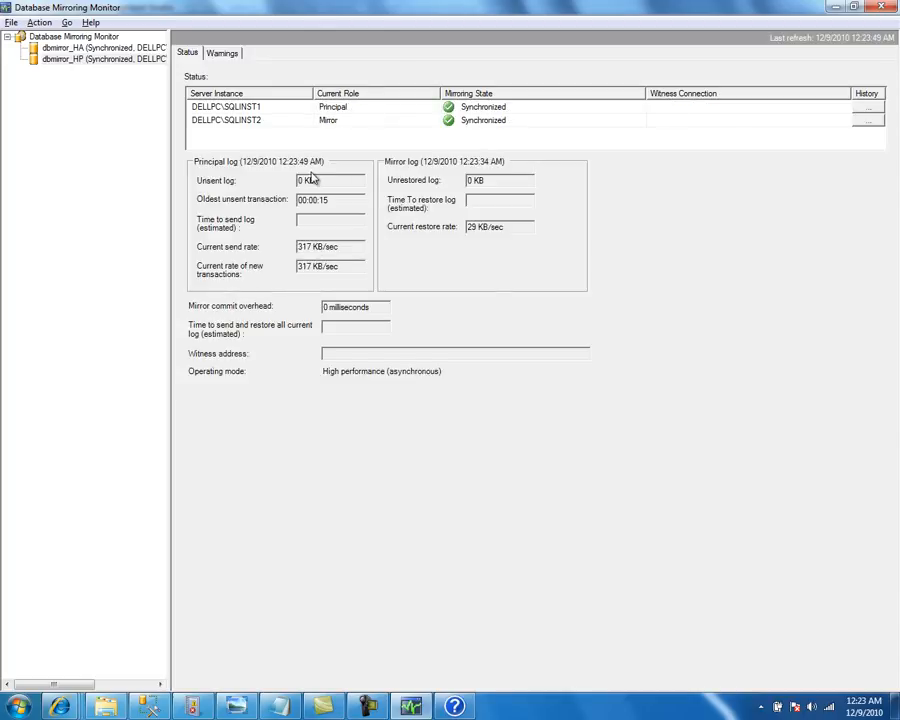
{"action": "left_click_drag", "start_coordinate": [314, 179], "coordinate": [305, 180]}
{"action": "left_click", "coordinate": [330, 180]}
{"action": "left_click", "coordinate": [150, 707]}
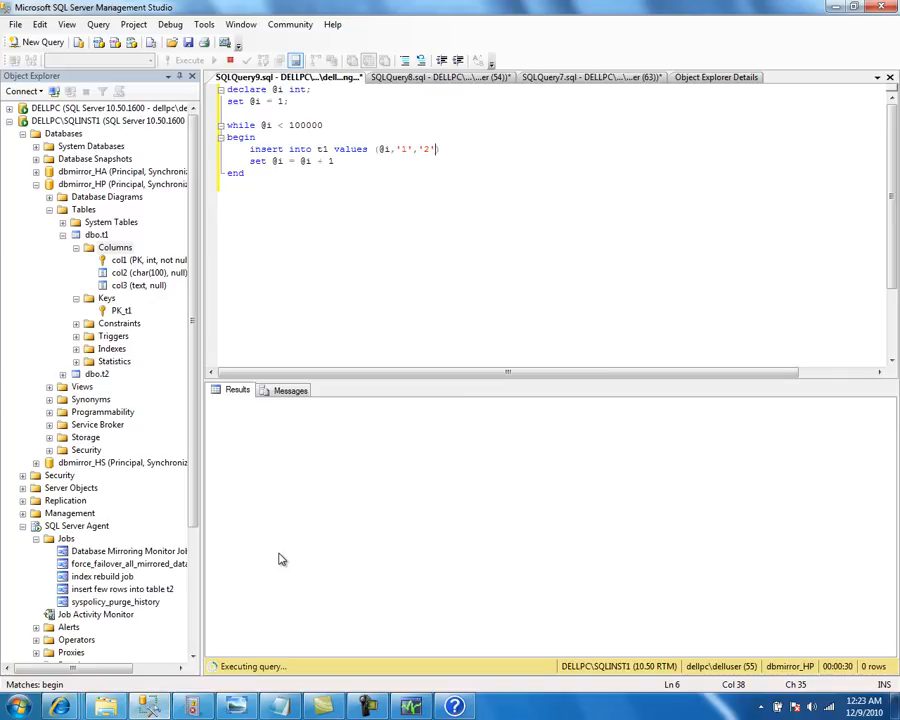
{"action": "left_click", "coordinate": [194, 705]}
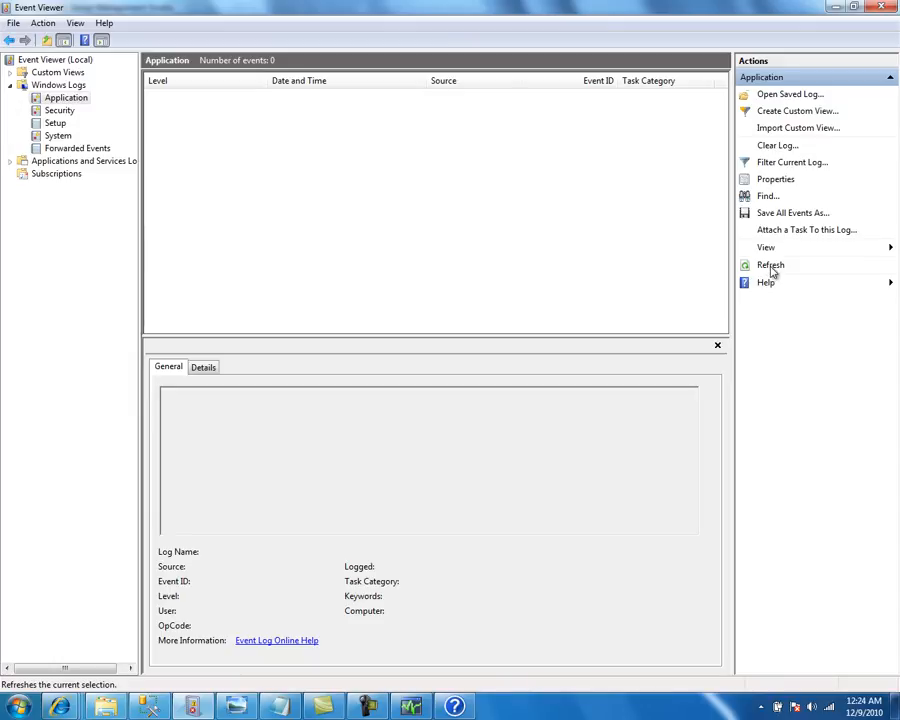
{"action": "key", "text": "alt+Tab"}
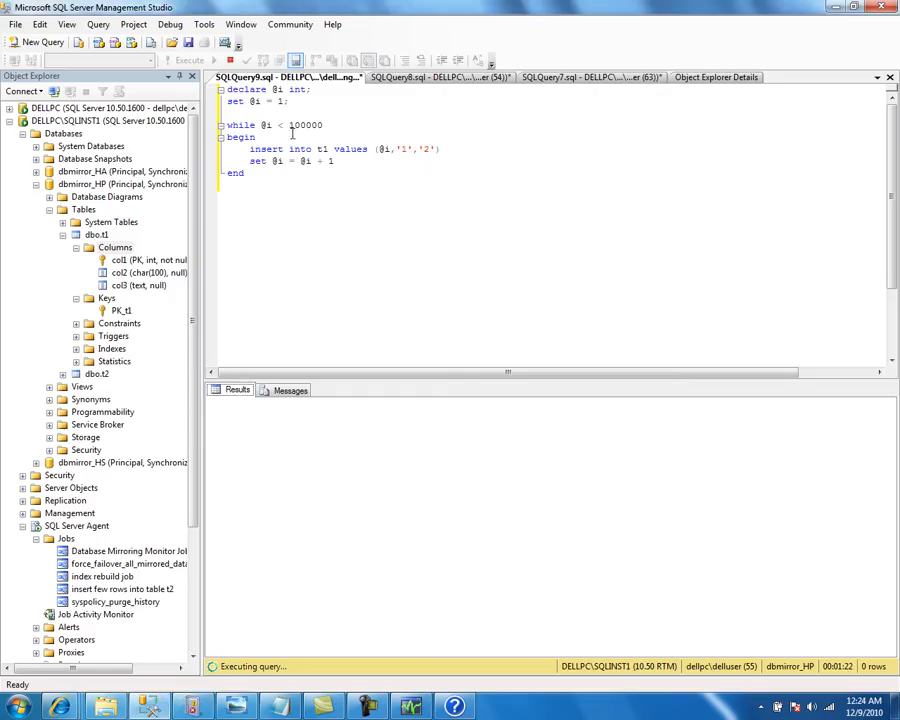
{"action": "left_click_drag", "start_coordinate": [291, 195], "coordinate": [193, 97]}
{"action": "key", "text": "ctrl+c"}
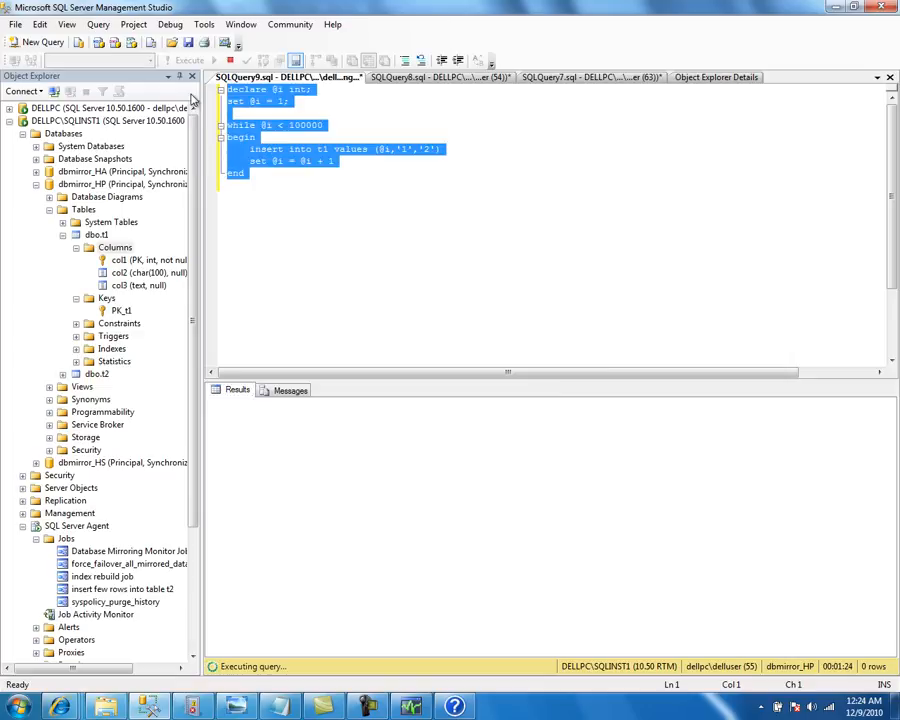
Paste the loop into a new query, change t1 to t2, and run it
{"action": "left_click", "coordinate": [38, 43]}
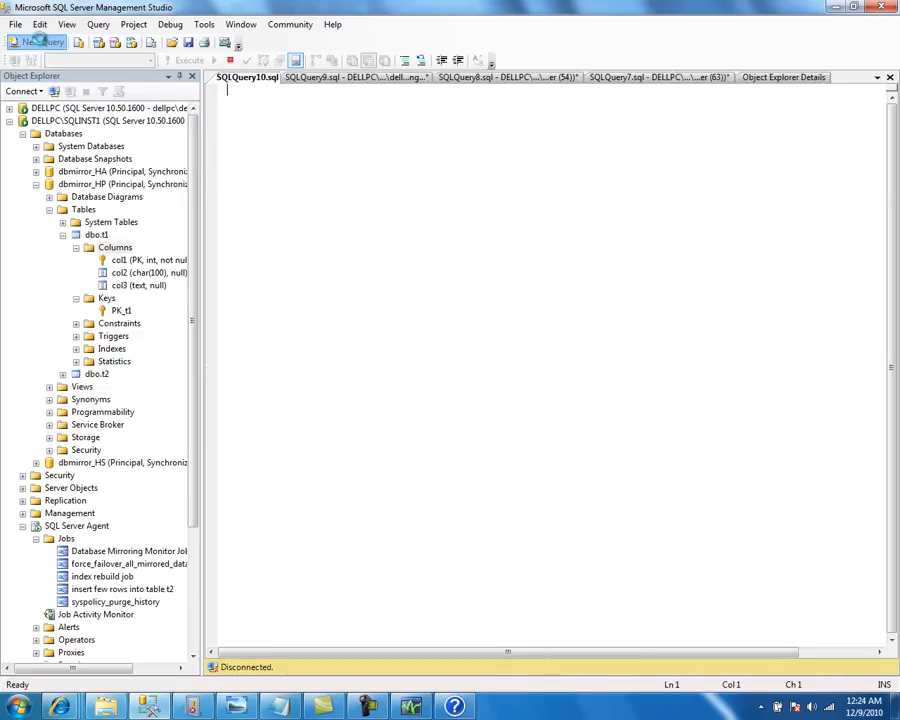
{"action": "key", "text": "ctrl+v"}
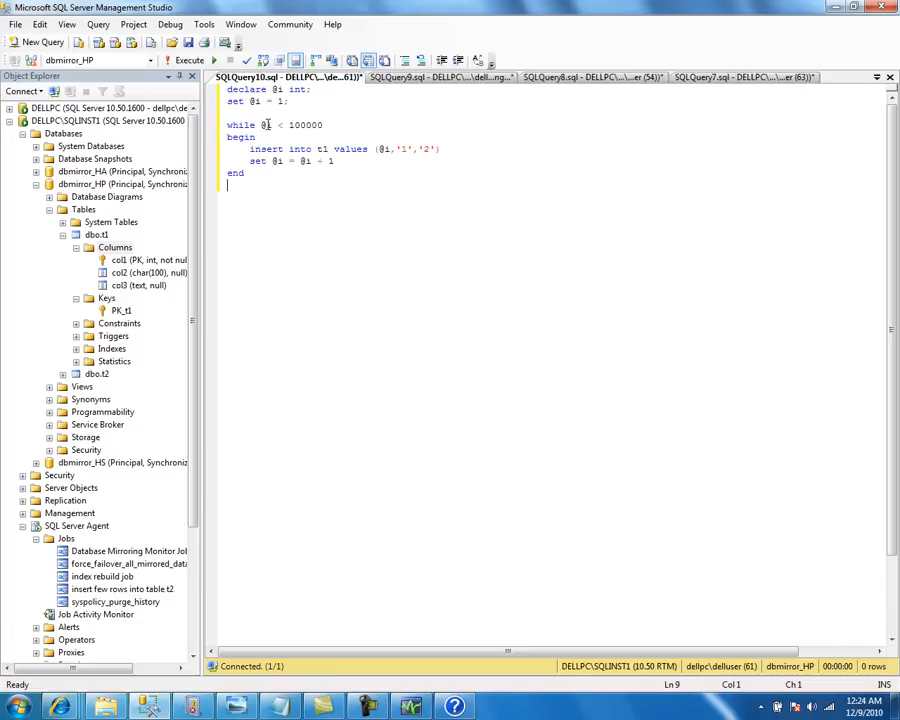
{"action": "key", "text": "ctrl+Right"}
{"action": "key", "text": "ctrl+Right"}
{"action": "key", "text": "ctrl+Right"}
{"action": "key", "text": "Right"}
{"action": "key", "text": "shift+Right"}
{"action": "type", "text": "2"}
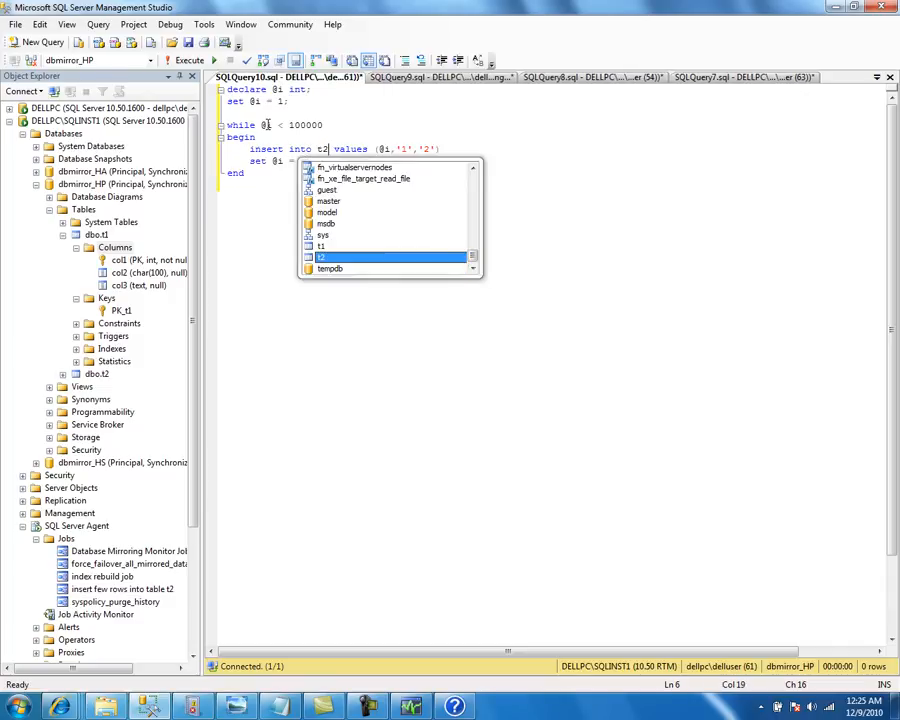
{"action": "key", "text": "ctrl+End"}
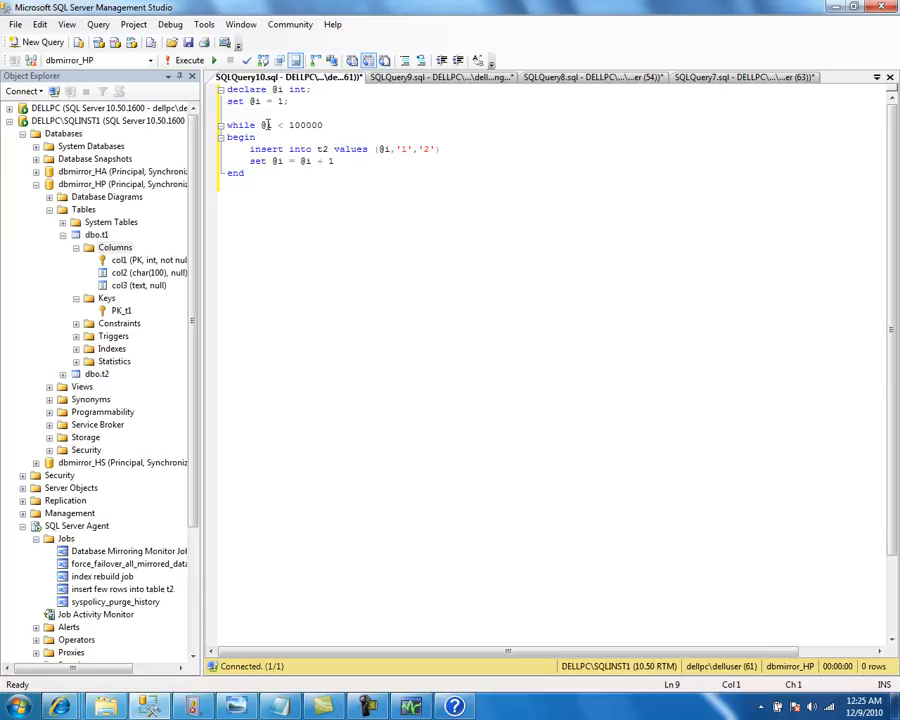
{"action": "left_click", "coordinate": [187, 61]}
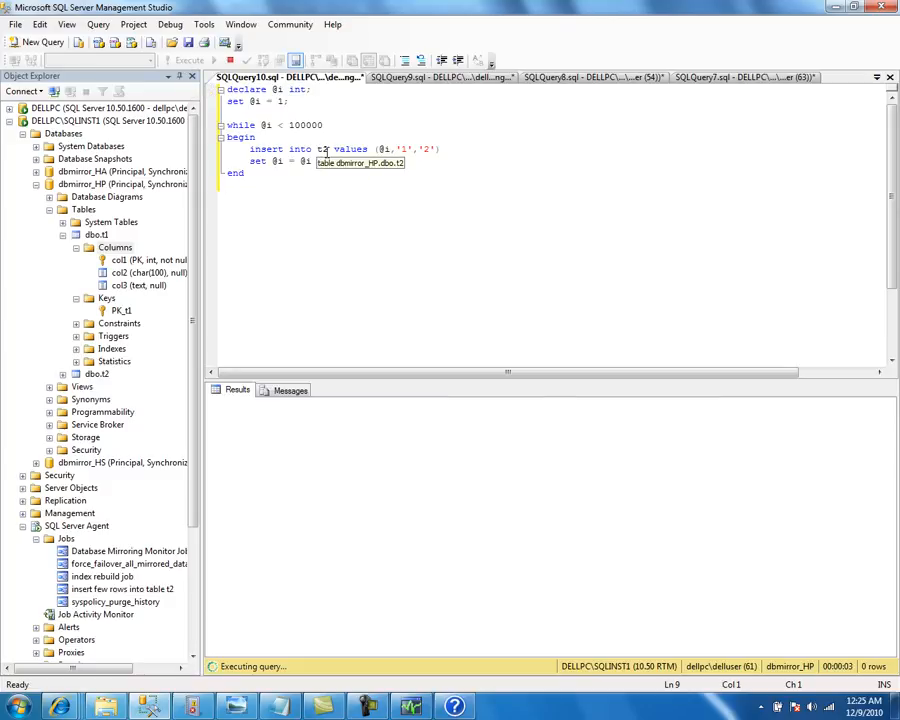
Confirm the t1 query is still running, then switch to Event Viewer
{"action": "left_click", "coordinate": [401, 80]}
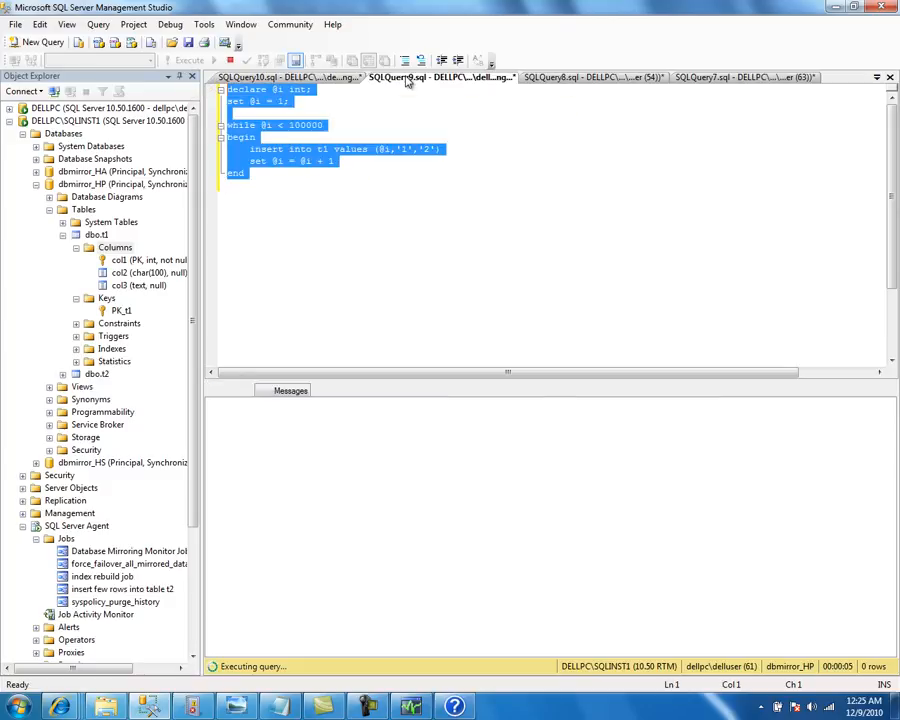
{"action": "left_click", "coordinate": [355, 82]}
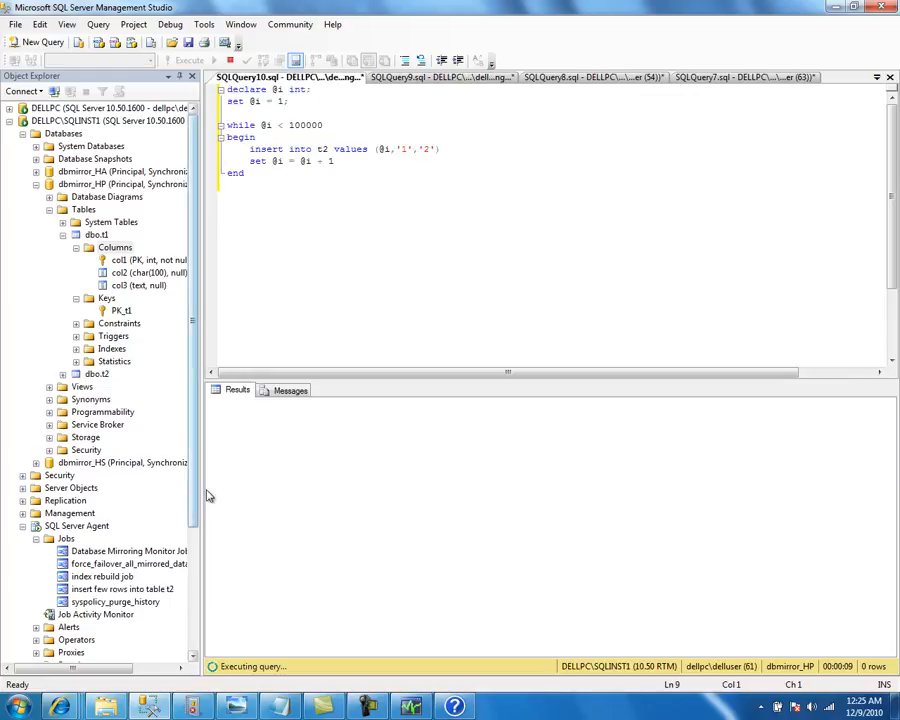
{"action": "left_click", "coordinate": [190, 706]}
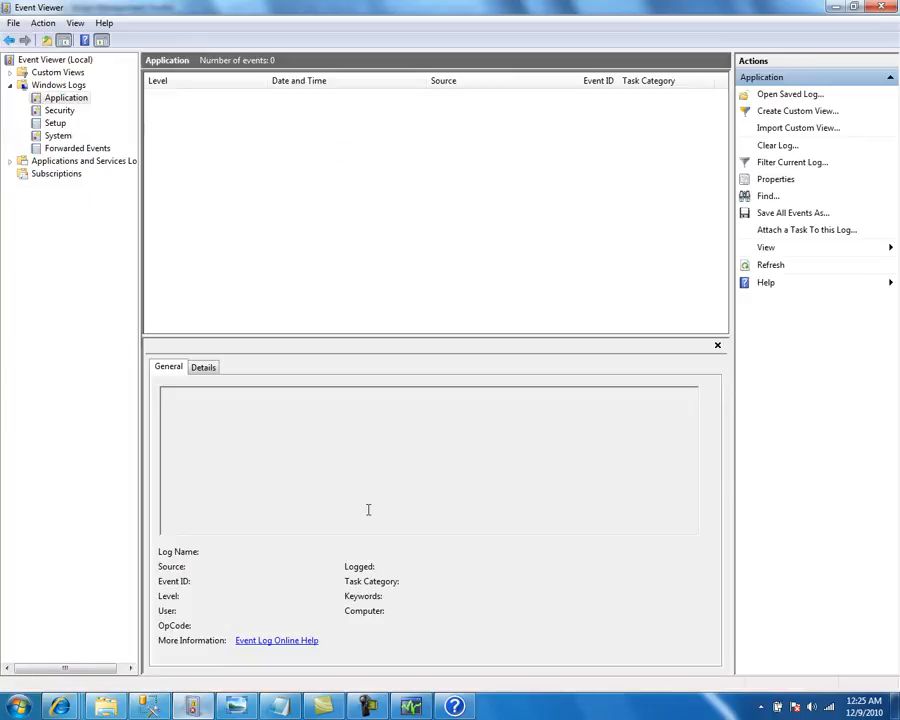
{"action": "left_click", "coordinate": [770, 266]}
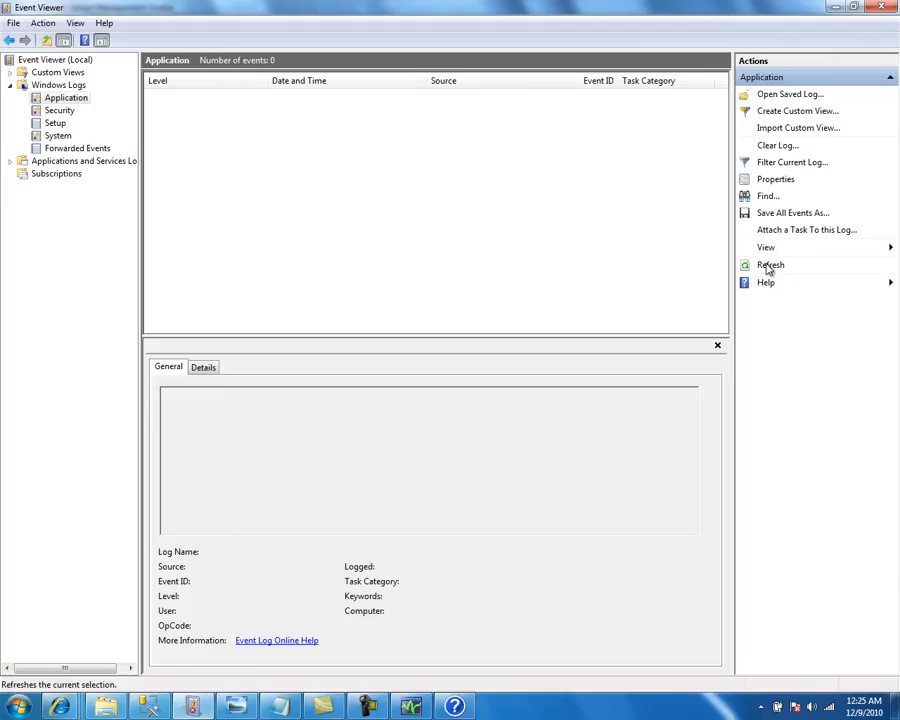
{"action": "left_click", "coordinate": [771, 267]}
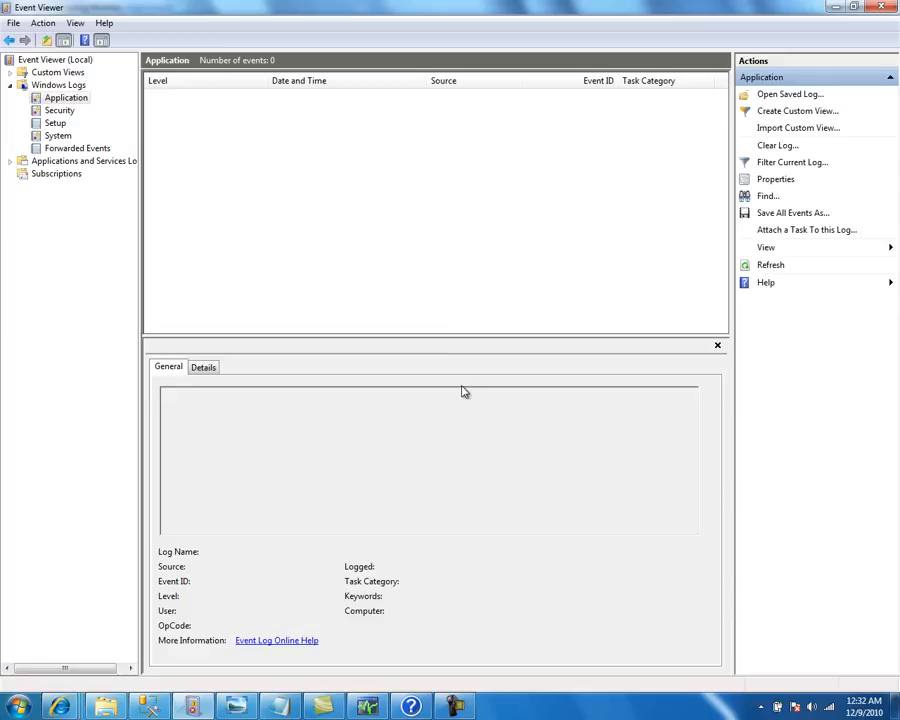
Check the t1 and t2 query tabs for rows-affected messages, then return to the Mirroring Monitor
{"action": "left_click", "coordinate": [149, 705]}
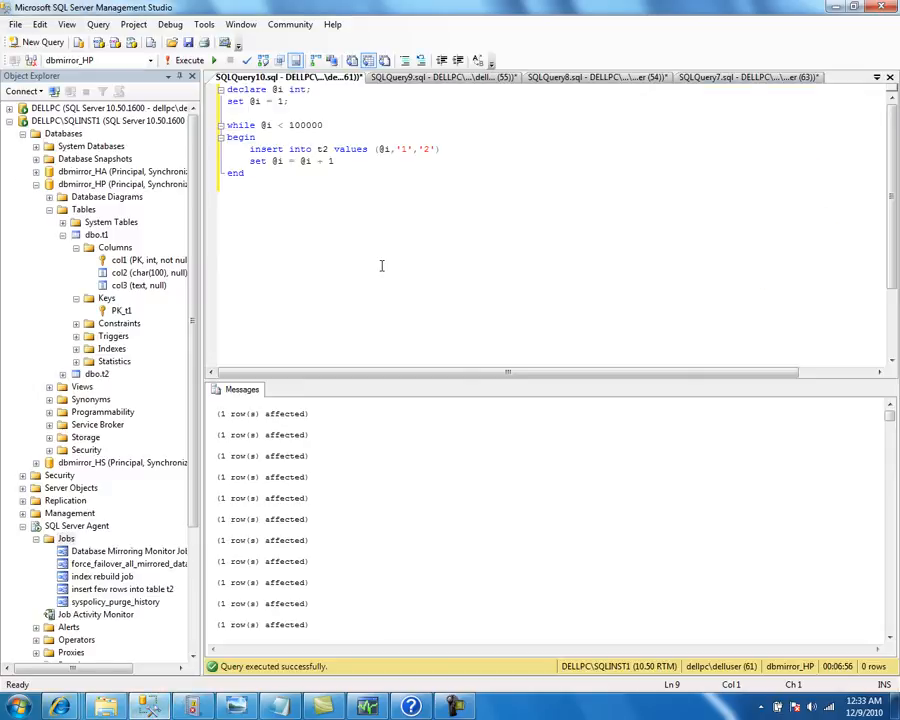
{"action": "left_click", "coordinate": [443, 77]}
{"action": "key", "text": "ctrl+a"}
{"action": "left_click", "coordinate": [333, 82]}
{"action": "left_click", "coordinate": [403, 84]}
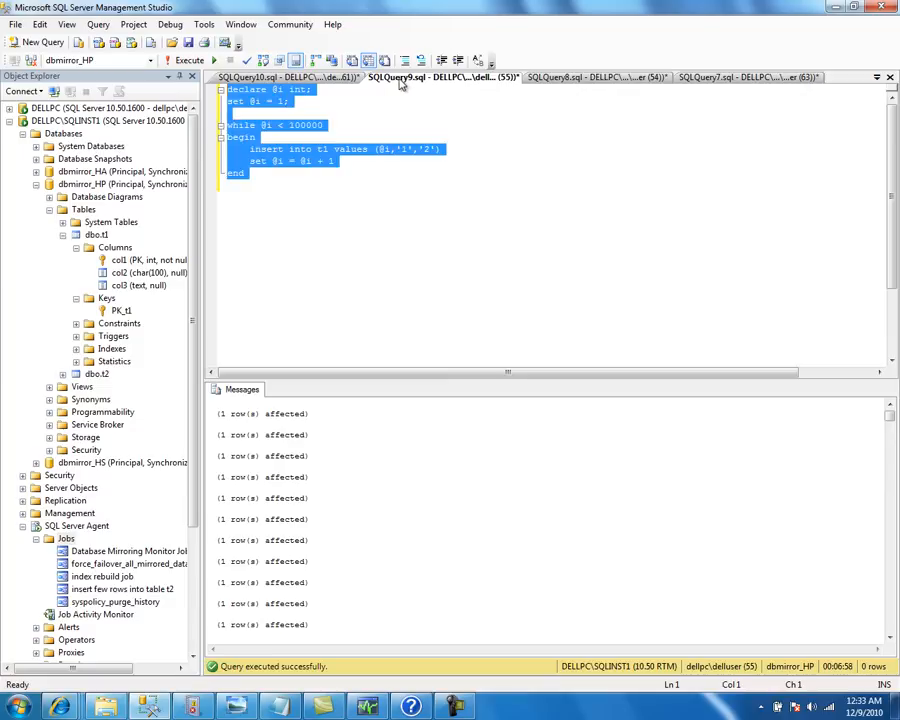
{"action": "left_click", "coordinate": [346, 83]}
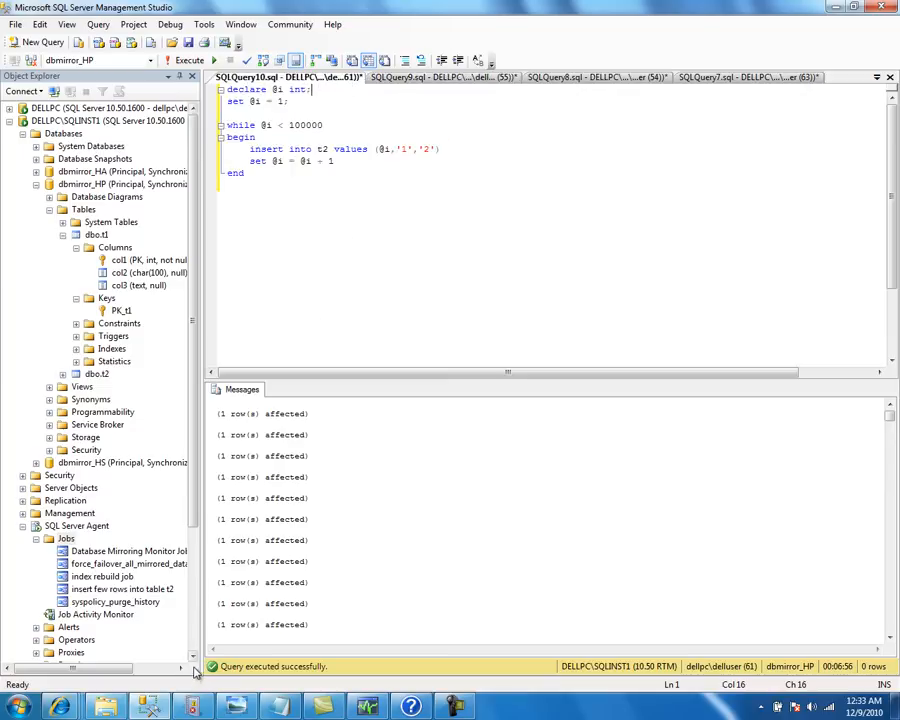
{"action": "left_click", "coordinate": [366, 707]}
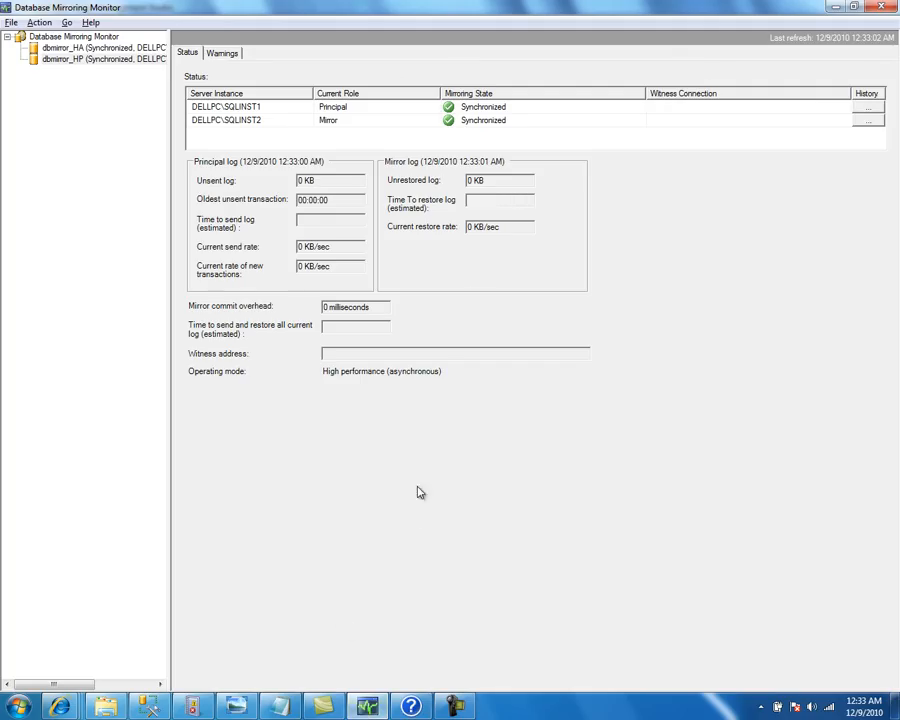
Bring up the editable unsent-log warning threshold settings from the Warnings tab
{"action": "left_click", "coordinate": [234, 57]}
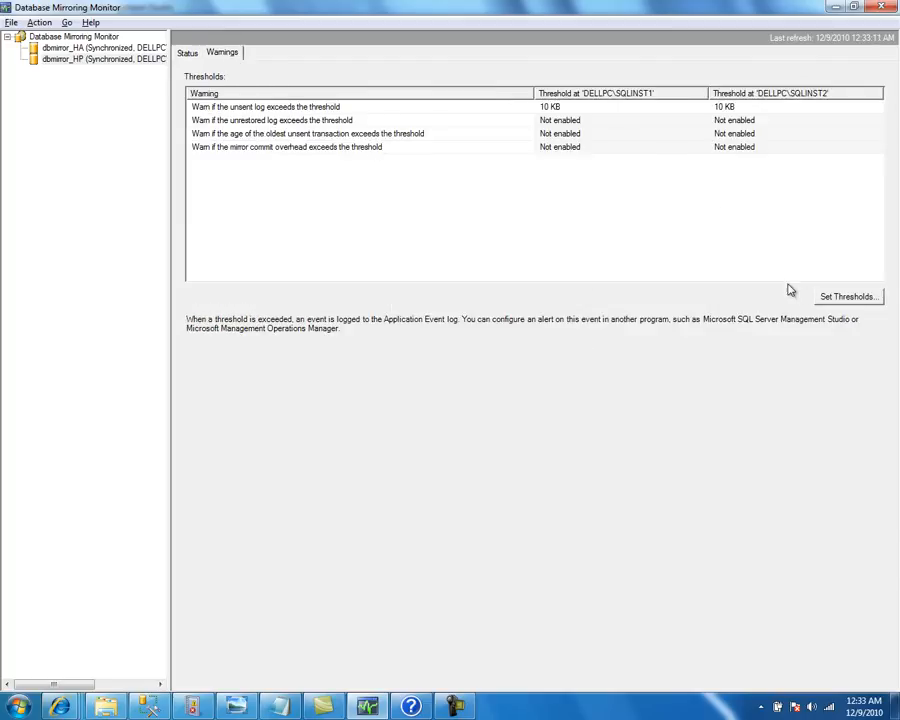
{"action": "left_click", "coordinate": [422, 108]}
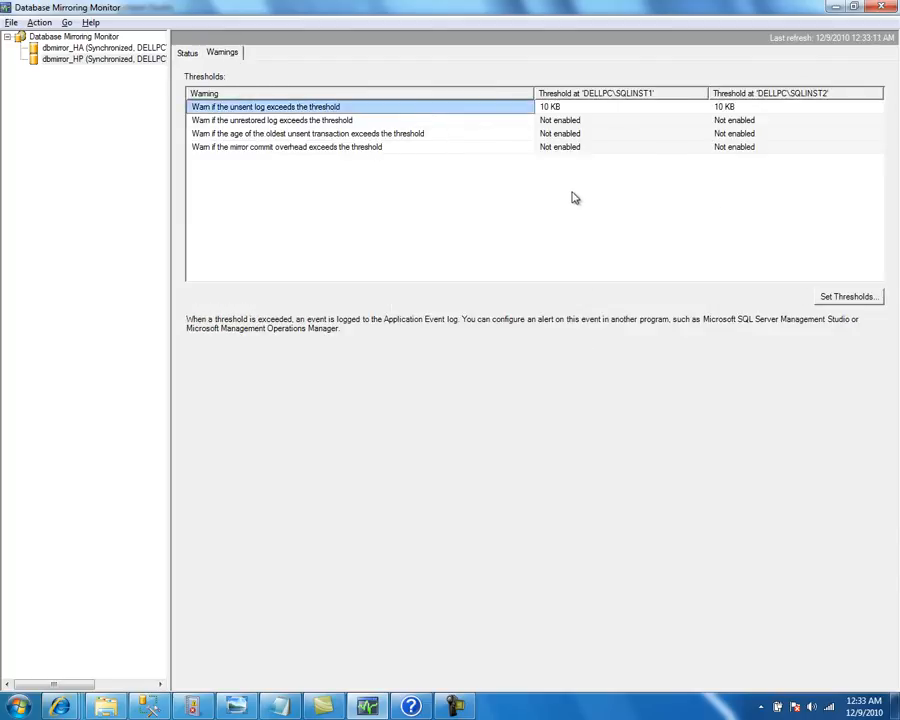
{"action": "left_click", "coordinate": [830, 298]}
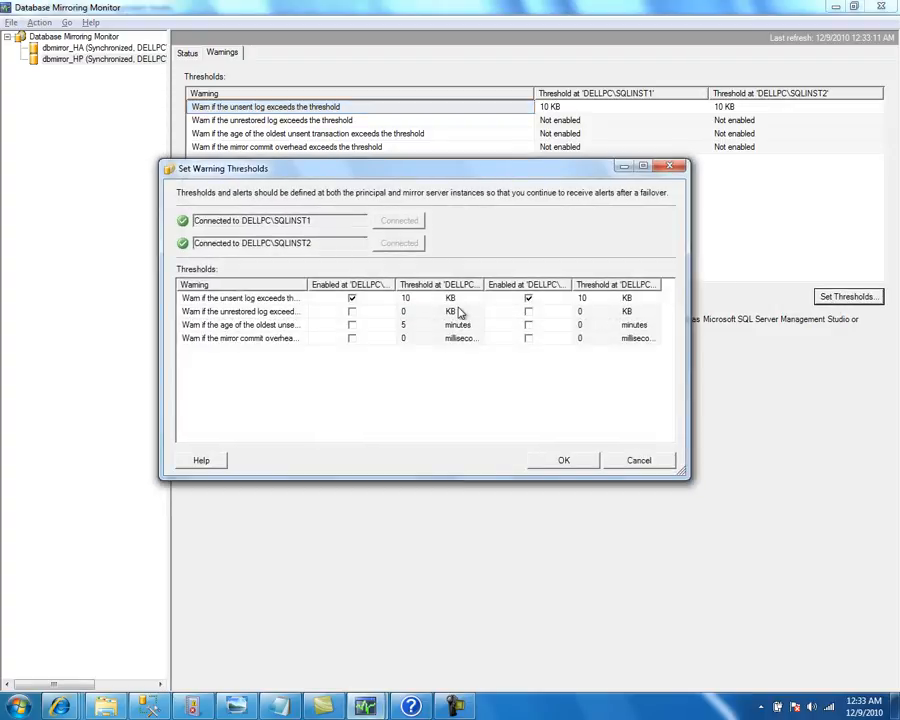
Change the SQLINST1 and SQLINST2 unsent-log thresholds from 10 KB to 1 KB and apply
{"action": "left_click", "coordinate": [419, 298]}
{"action": "double_click", "coordinate": [419, 298]}
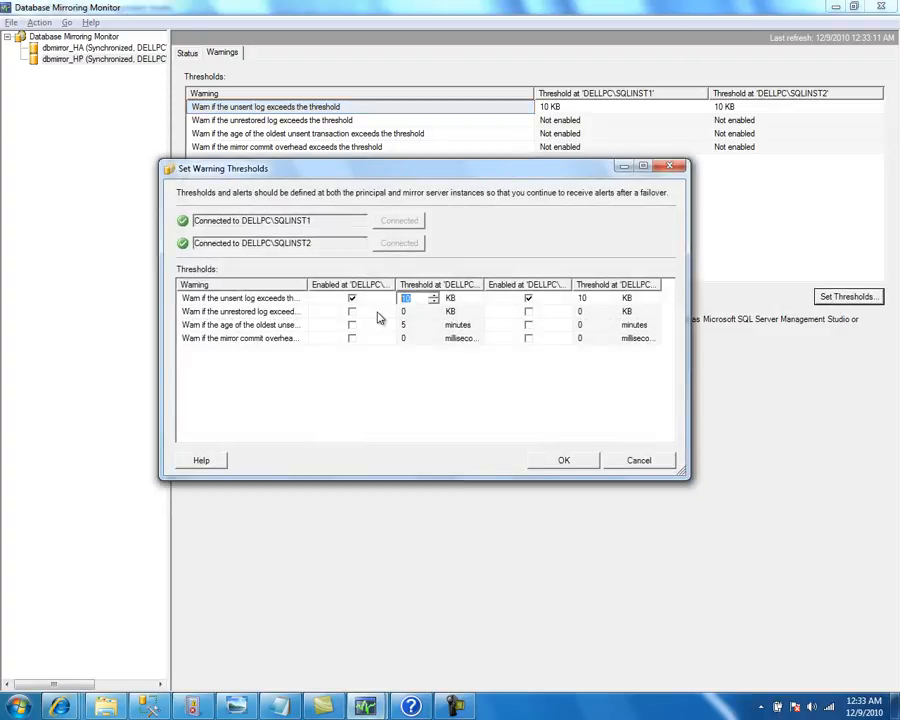
{"action": "type", "text": "1"}
{"action": "left_click", "coordinate": [580, 298]}
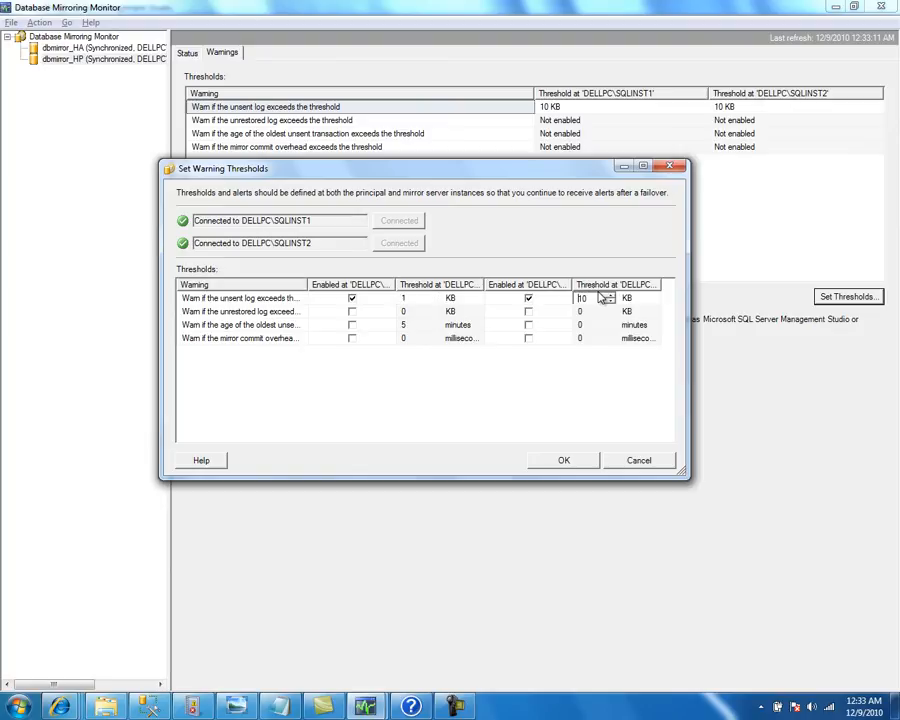
{"action": "double_click", "coordinate": [570, 298]}
{"action": "left_click", "coordinate": [421, 298]}
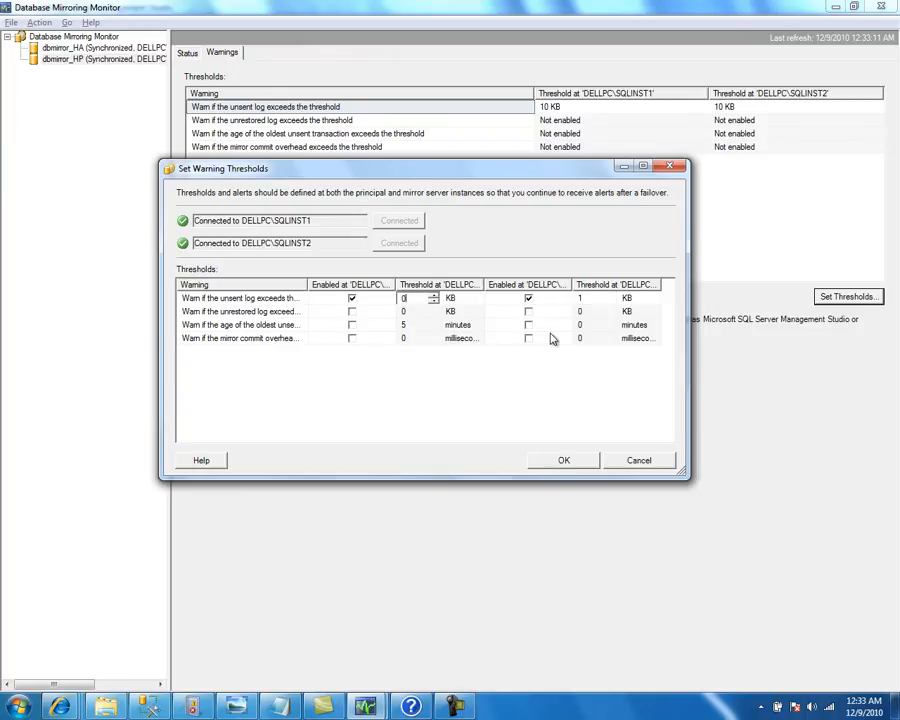
{"action": "left_click", "coordinate": [566, 300]}
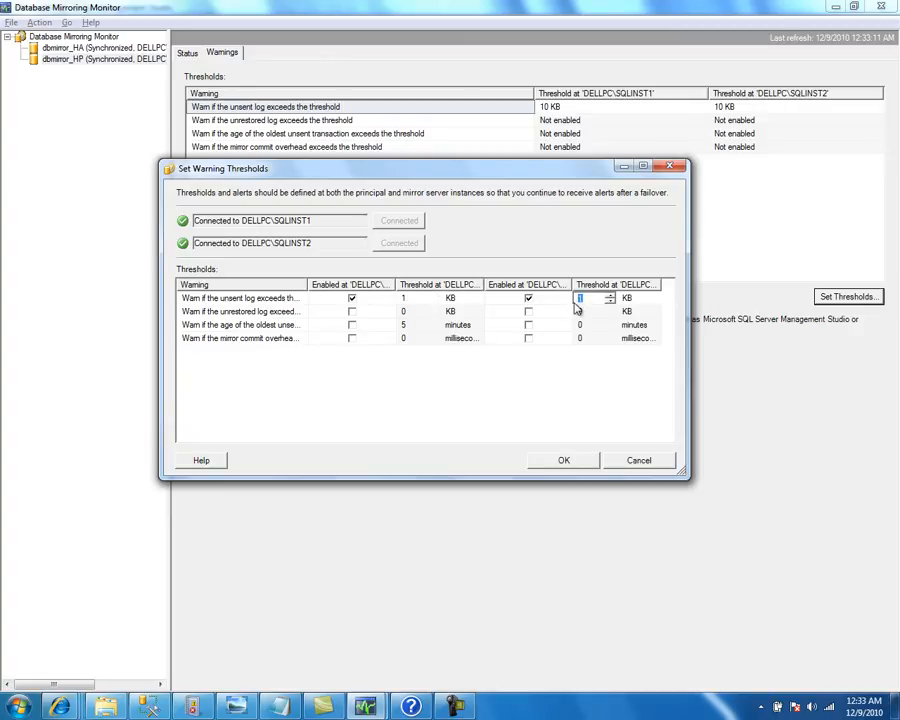
{"action": "left_click", "coordinate": [420, 300]}
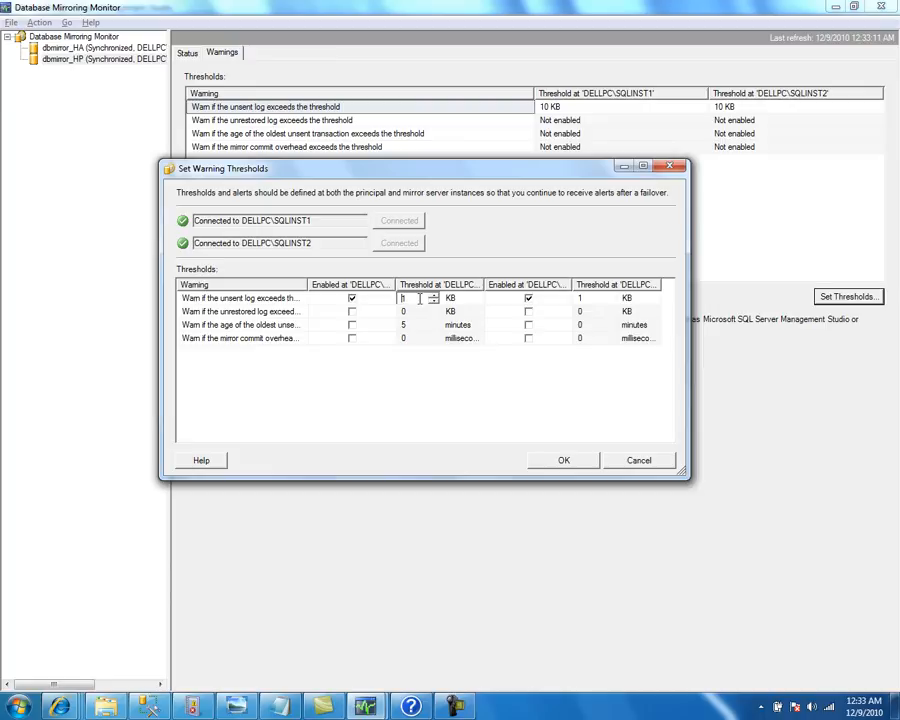
{"action": "left_click", "coordinate": [582, 299]}
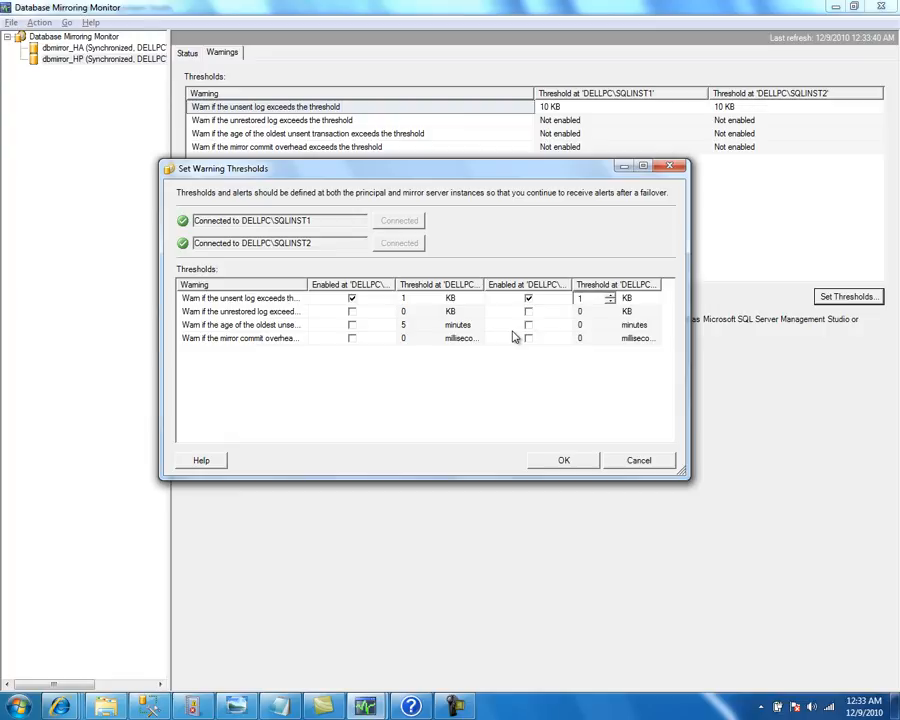
{"action": "left_click", "coordinate": [563, 461]}
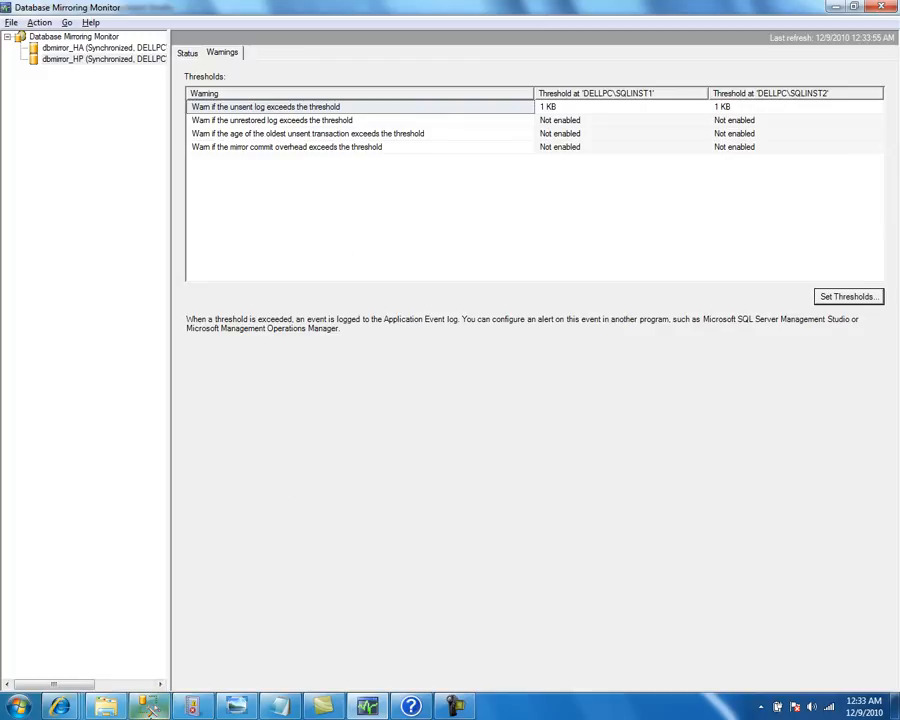
In the SQLQuery10 t2 insert loop, set the start to 100001 and the limit to 1000000
{"action": "left_click", "coordinate": [149, 706]}
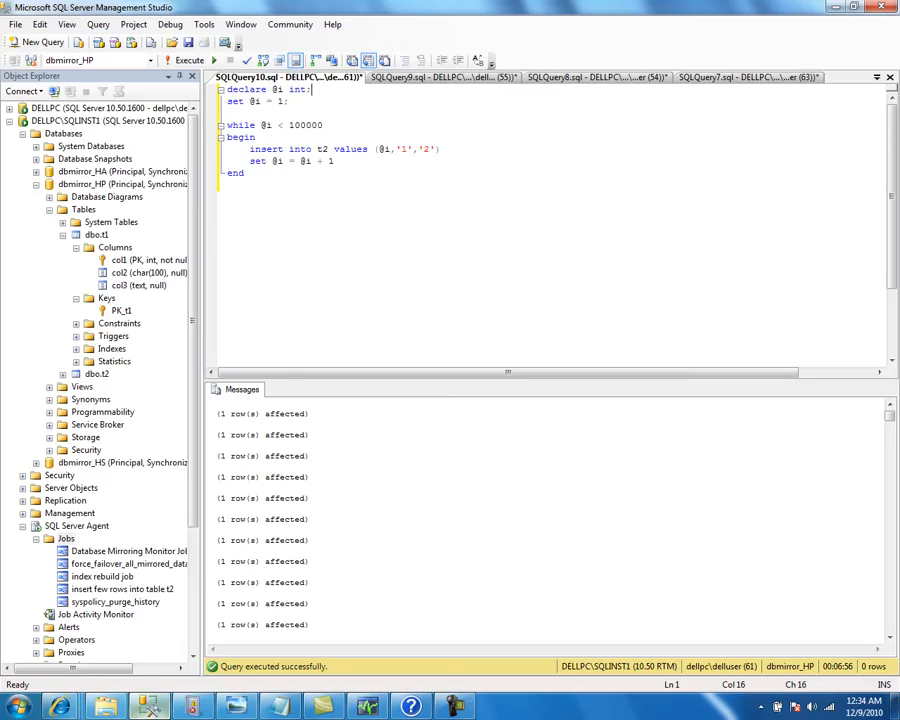
{"action": "left_click", "coordinate": [282, 101]}
{"action": "type", "text": ";"}
{"action": "double_click", "coordinate": [306, 125]}
{"action": "key", "text": "ctrl+c"}
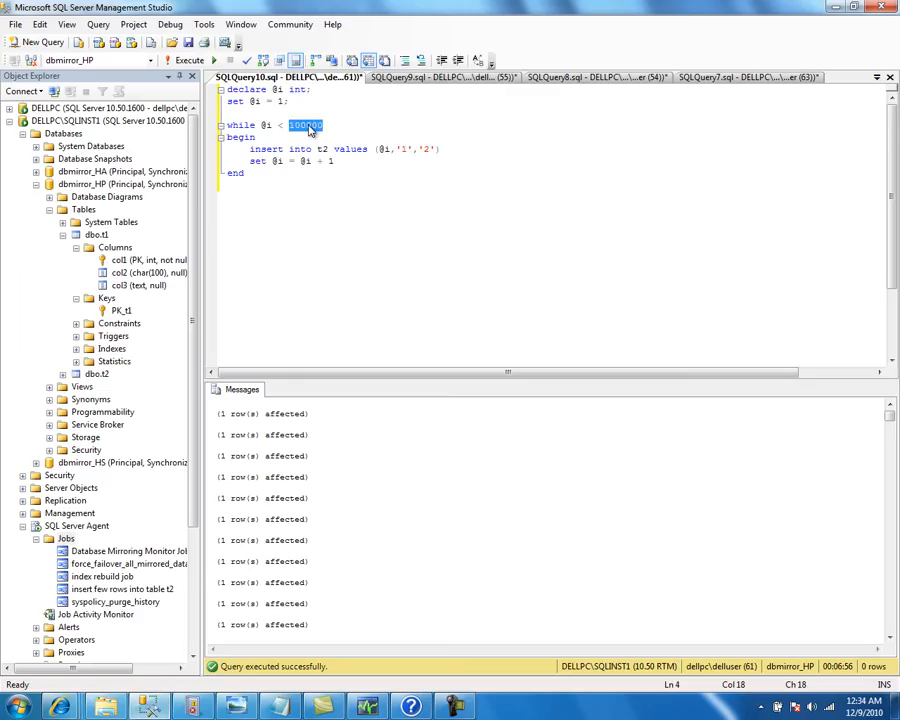
{"action": "double_click", "coordinate": [280, 101]}
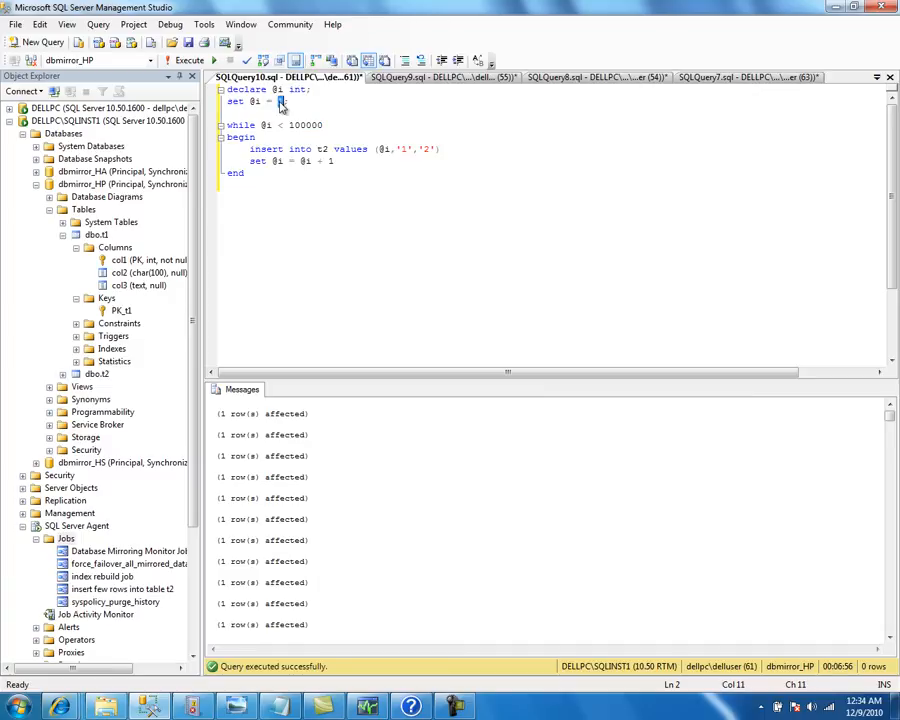
{"action": "key", "text": "ctrl+v"}
{"action": "left_click", "coordinate": [321, 125]}
{"action": "type", "text": "00"}
{"action": "key", "text": "ctrl+a"}
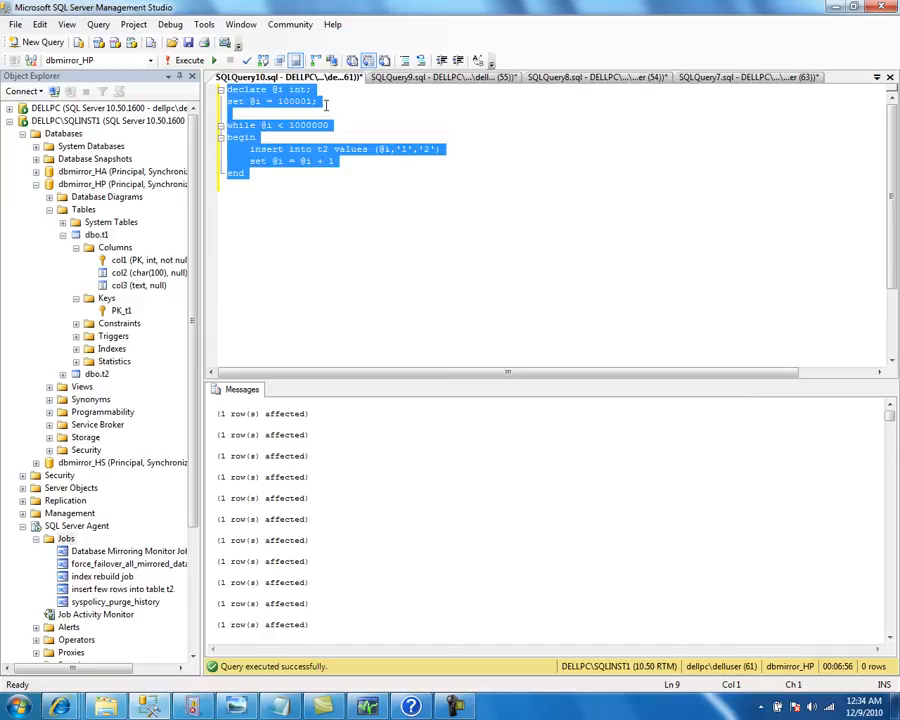
Apply the same 100001 start and 1000000 limit to the SQLQuery9 t1 insert loop
{"action": "left_click", "coordinate": [384, 78]}
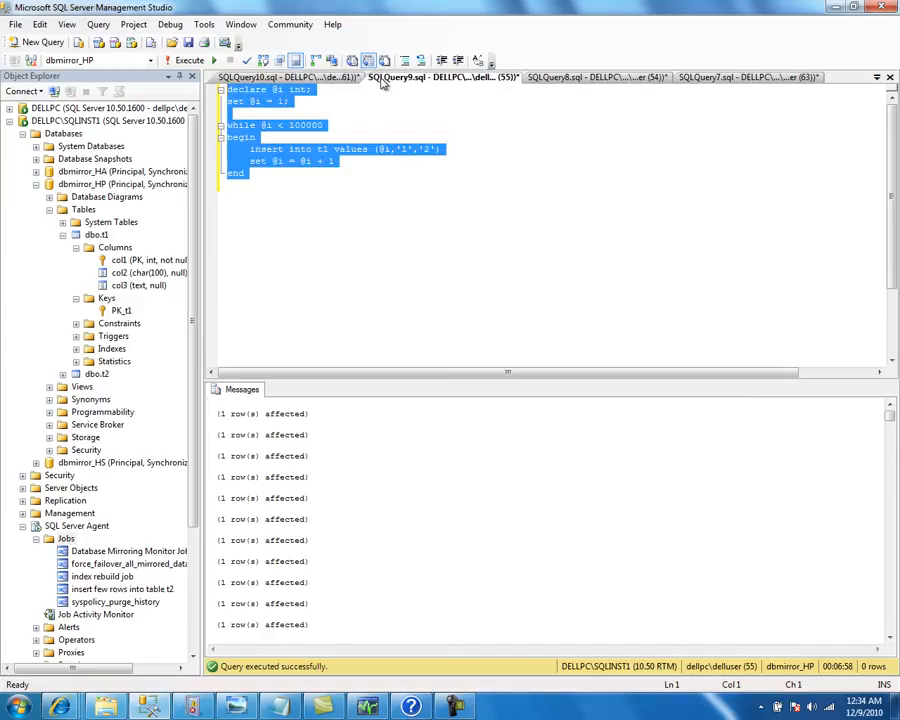
{"action": "left_click", "coordinate": [283, 101]}
{"action": "double_click", "coordinate": [307, 126]}
{"action": "key", "text": "ctrl+c"}
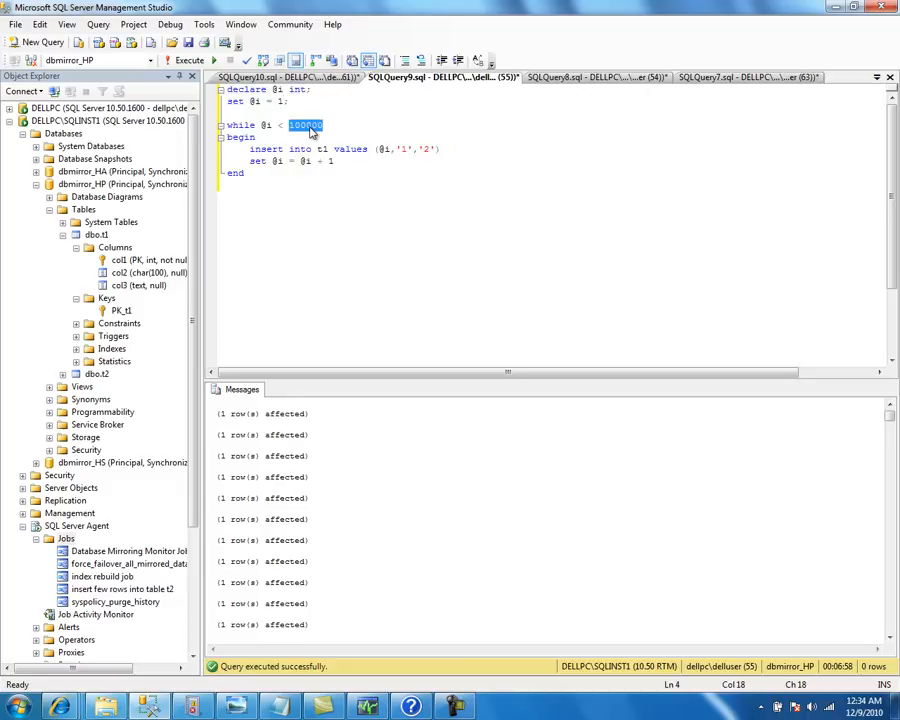
{"action": "double_click", "coordinate": [281, 102]}
{"action": "key", "text": "ctrl+v"}
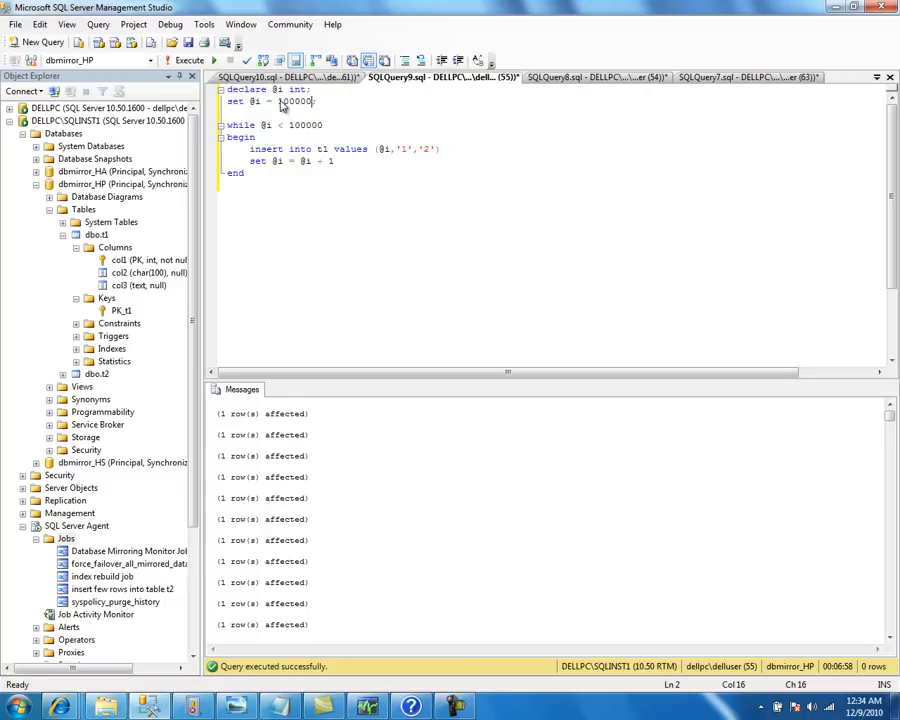
{"action": "type", "text": ";"}
{"action": "left_click", "coordinate": [335, 130]}
Execute both the t1 and t2 insert loops and confirm both queries are running
{"action": "key", "text": "alt+Tab"}
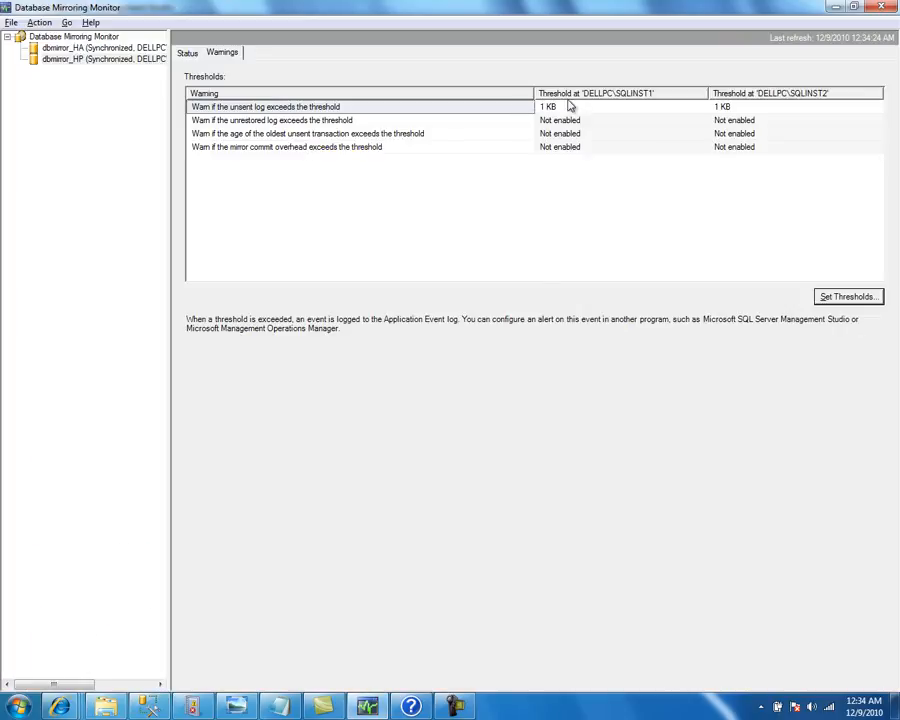
{"action": "key", "text": "alt+Tab"}
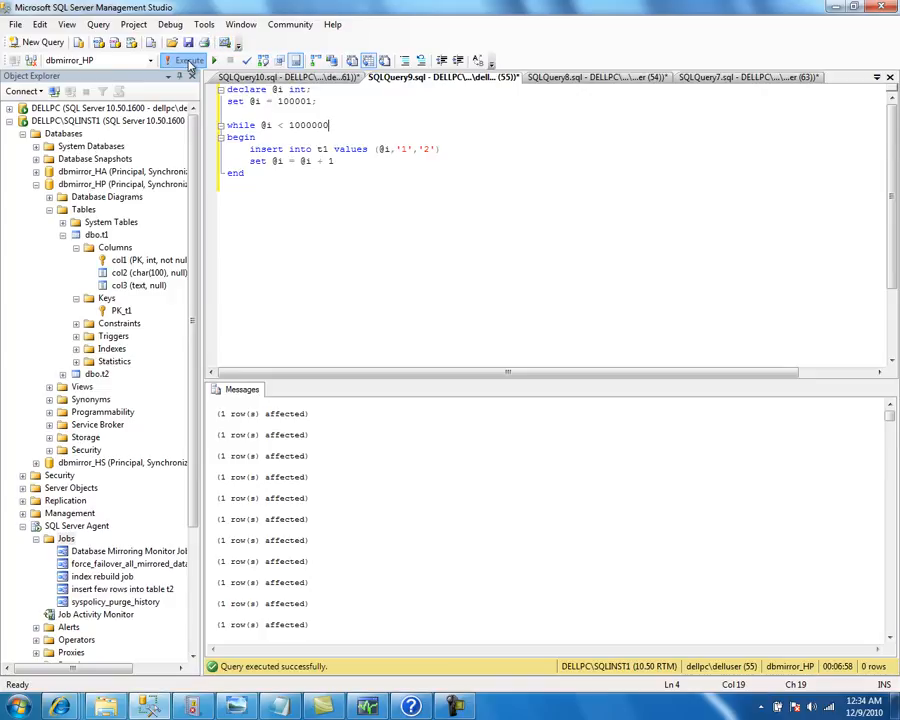
{"action": "left_click", "coordinate": [190, 60]}
{"action": "left_click", "coordinate": [268, 77]}
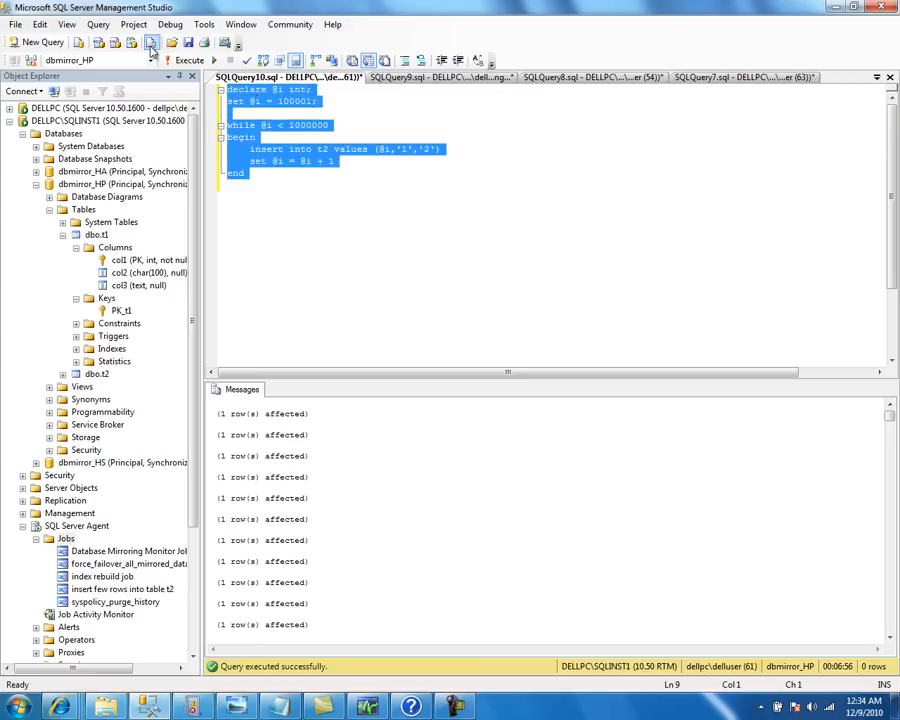
{"action": "left_click", "coordinate": [186, 62]}
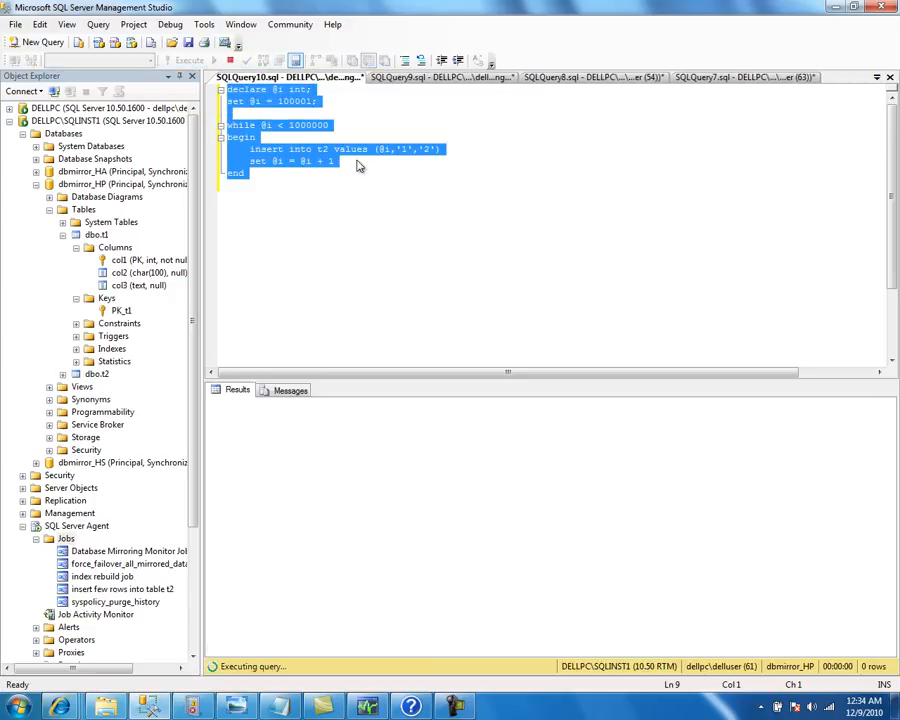
{"action": "left_click", "coordinate": [410, 78]}
{"action": "left_click", "coordinate": [340, 79]}
Refresh the mirroring Status page twice during the inserts, then bring Event Viewer forward
{"action": "left_click", "coordinate": [368, 704]}
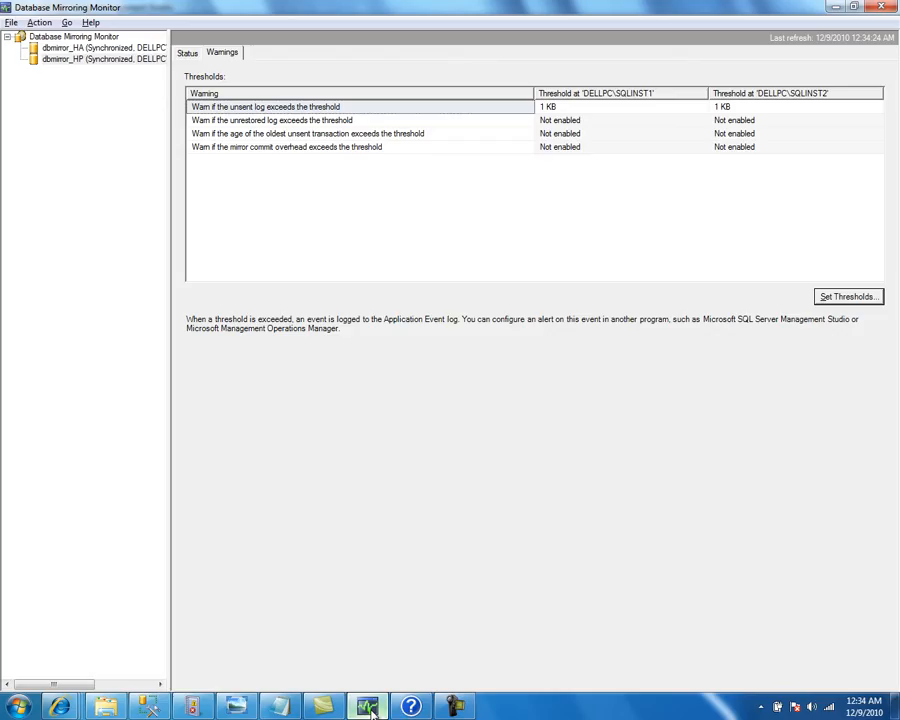
{"action": "left_click", "coordinate": [190, 55]}
{"action": "key", "text": "F5"}
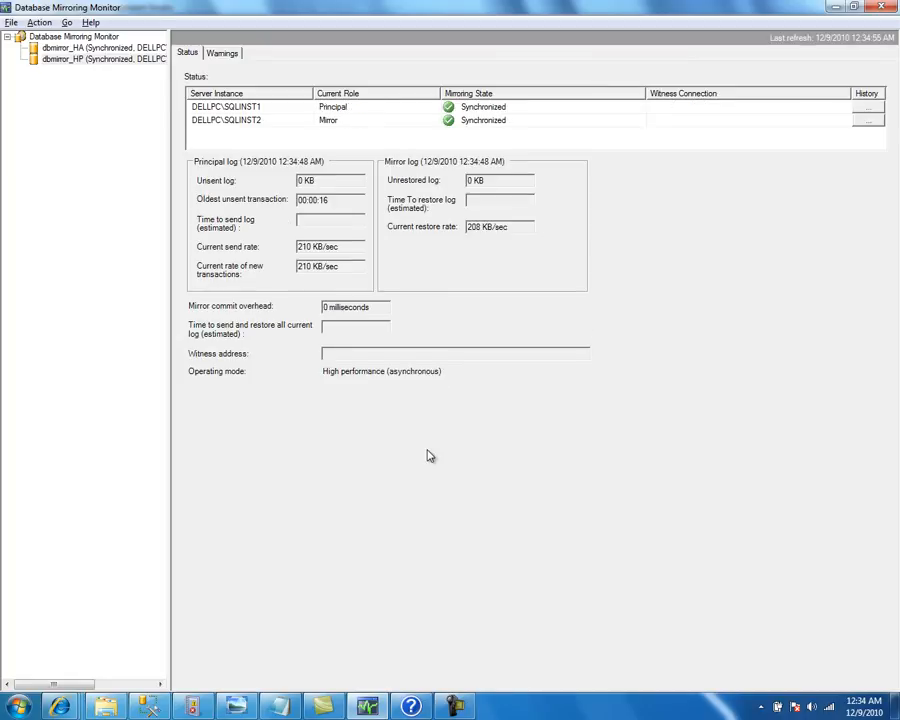
{"action": "key", "text": "F5"}
{"action": "key", "text": "F5"}
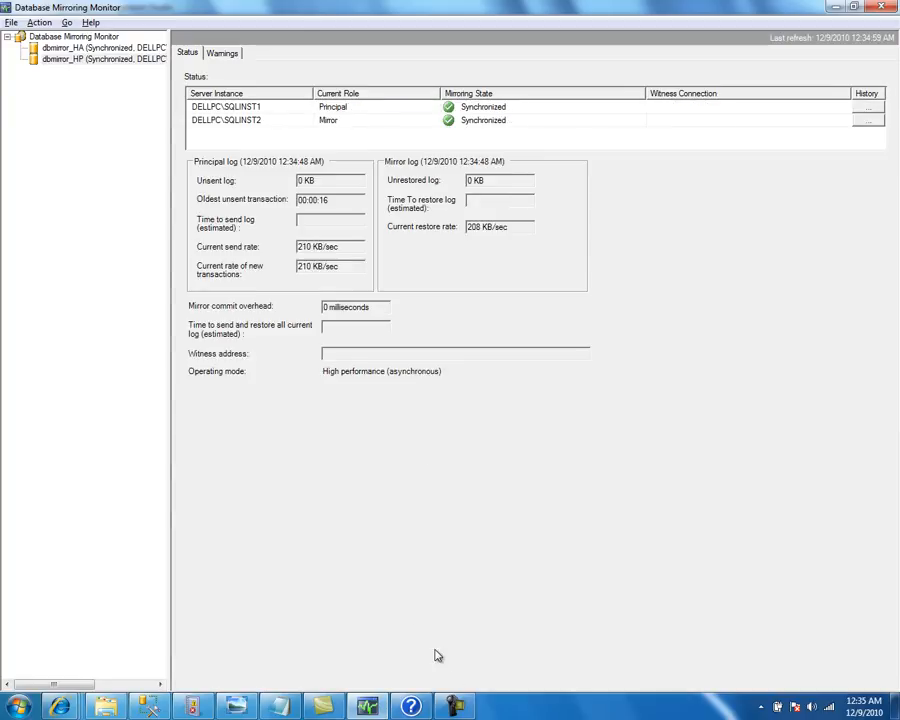
{"action": "left_click", "coordinate": [195, 707]}
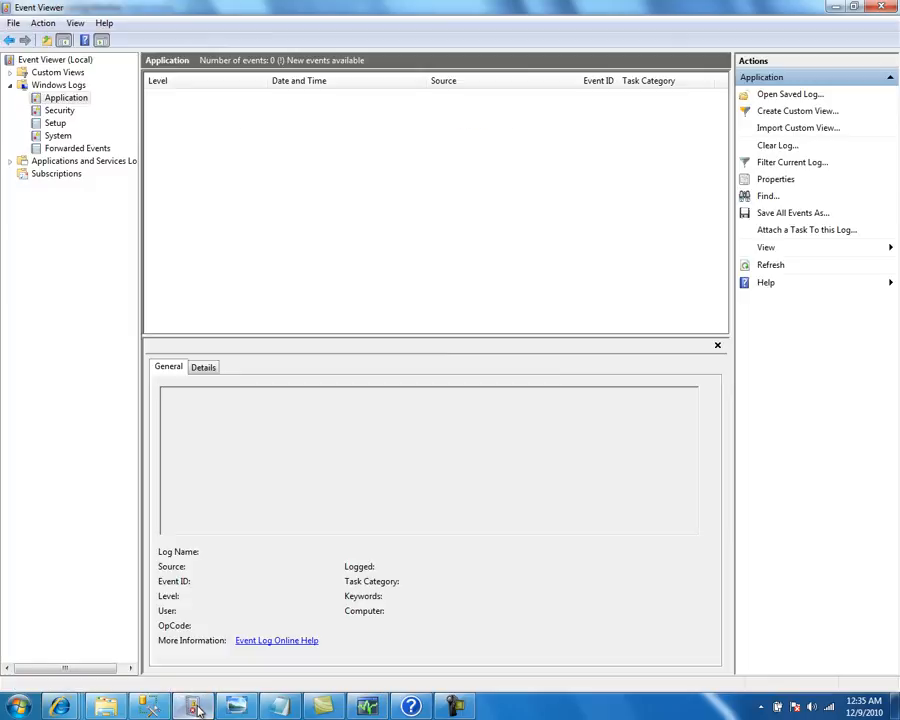
Refresh the Application log until unsent-log alerts (event 32042) appear and read the alert message
{"action": "left_click", "coordinate": [763, 267]}
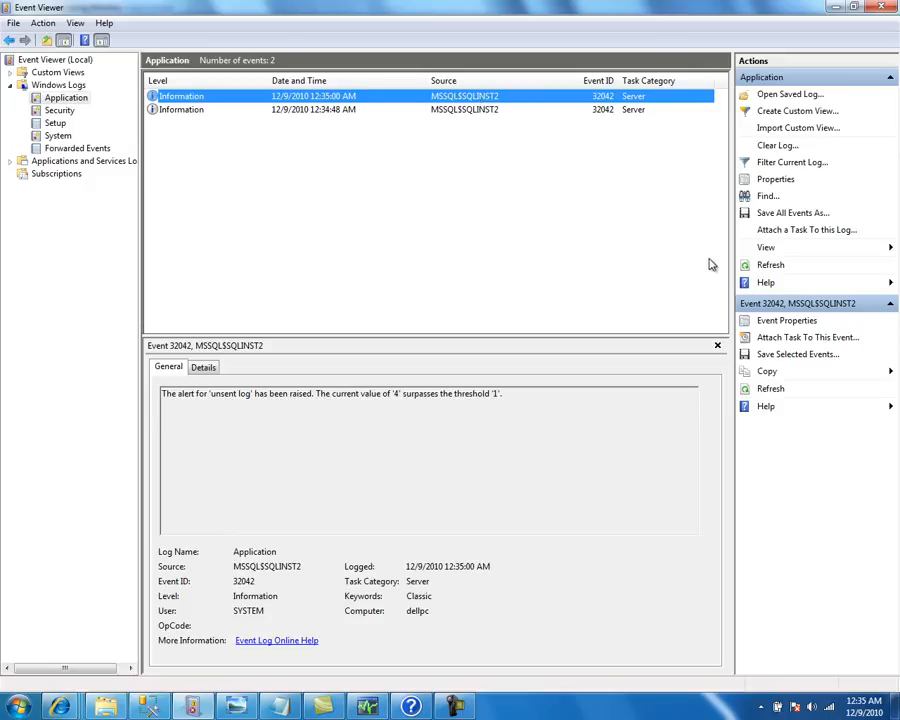
{"action": "left_click", "coordinate": [776, 268]}
{"action": "left_click", "coordinate": [777, 268]}
{"action": "left_click_drag", "start_coordinate": [210, 393], "coordinate": [512, 391]}
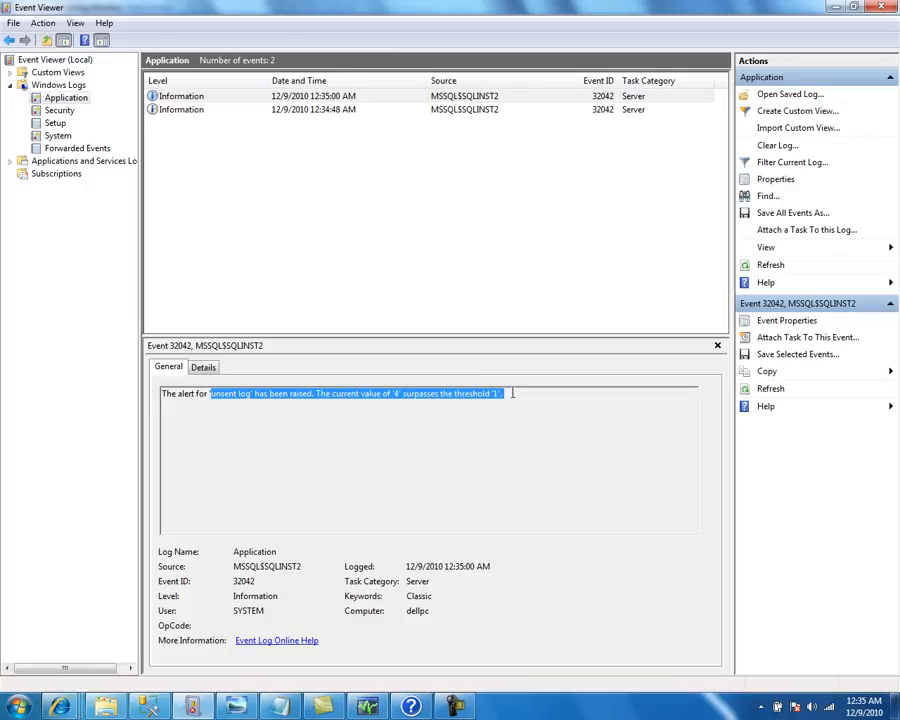
{"action": "left_click", "coordinate": [518, 396]}
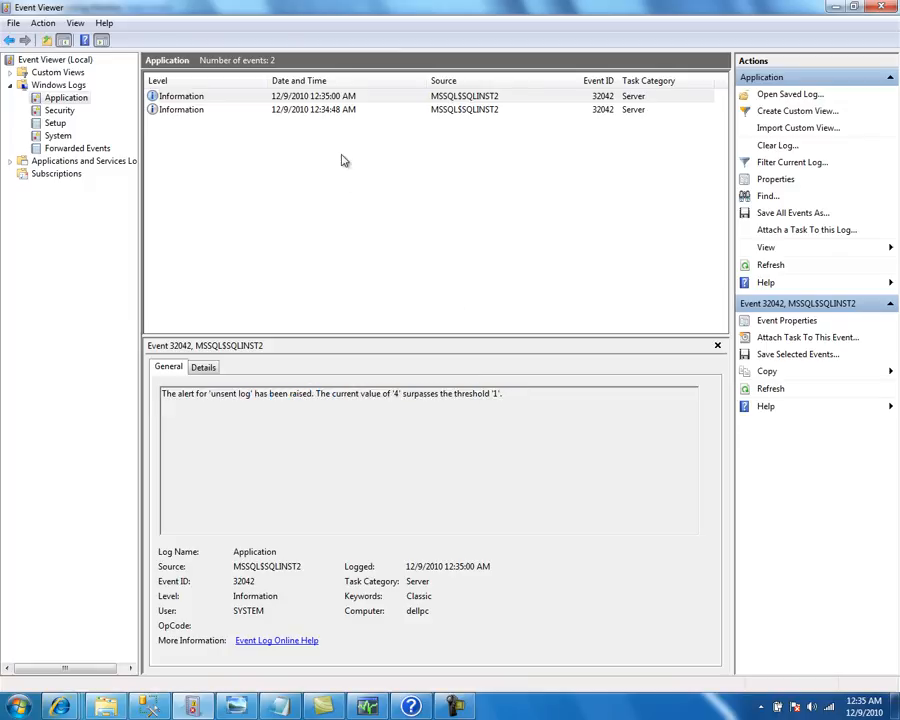
Review each alert's details and refresh until the third alert reports 13 surpassing threshold 1
{"action": "left_click", "coordinate": [341, 110]}
{"action": "left_click", "coordinate": [342, 98]}
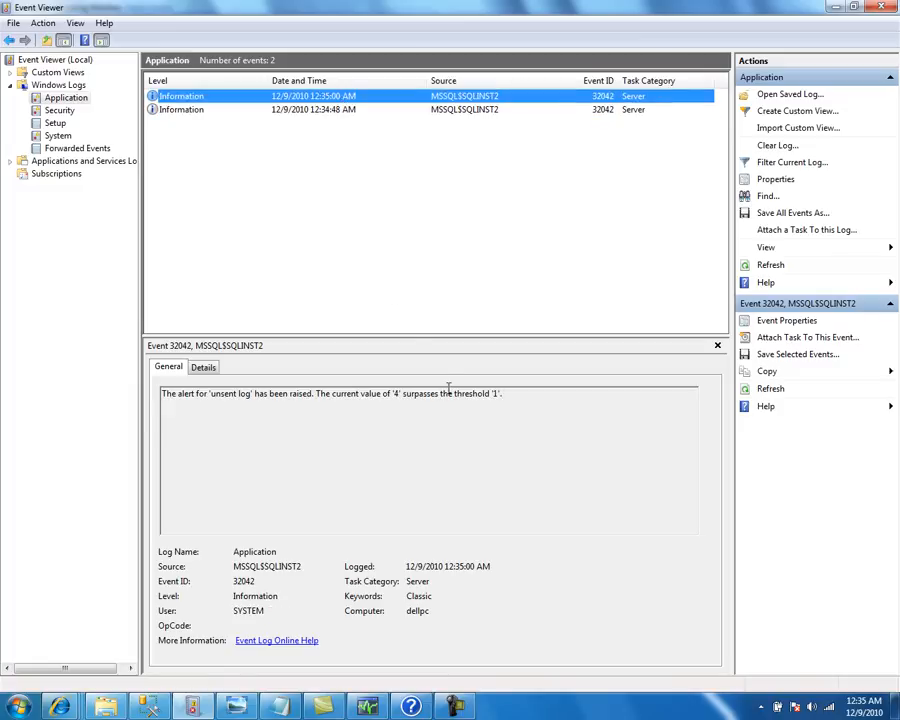
{"action": "left_click", "coordinate": [333, 111]}
{"action": "left_click", "coordinate": [345, 96]}
{"action": "left_click", "coordinate": [771, 266]}
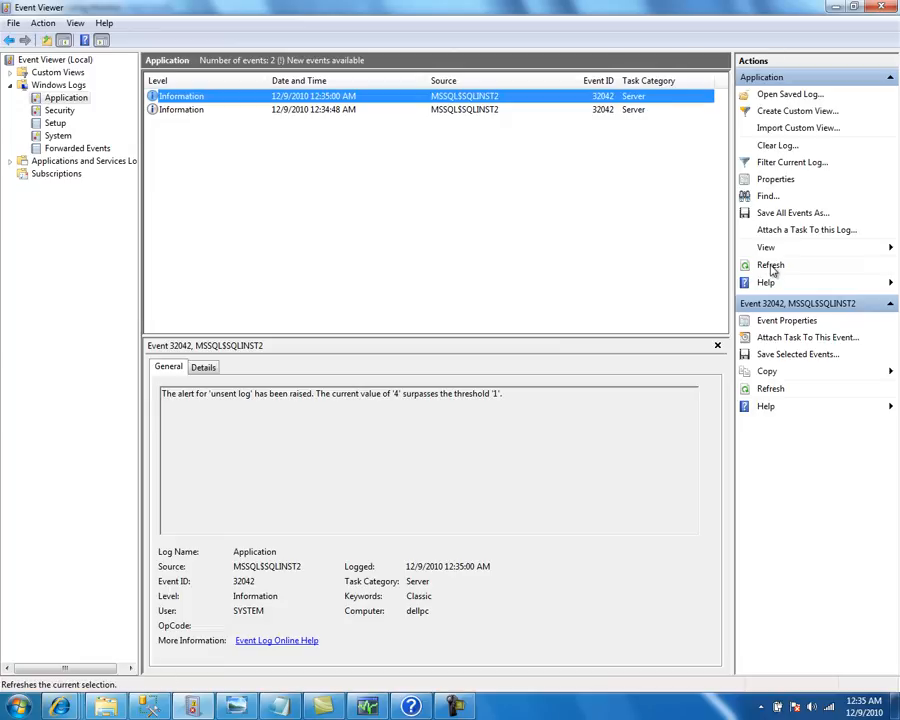
{"action": "left_click", "coordinate": [771, 266]}
{"action": "left_click", "coordinate": [771, 266]}
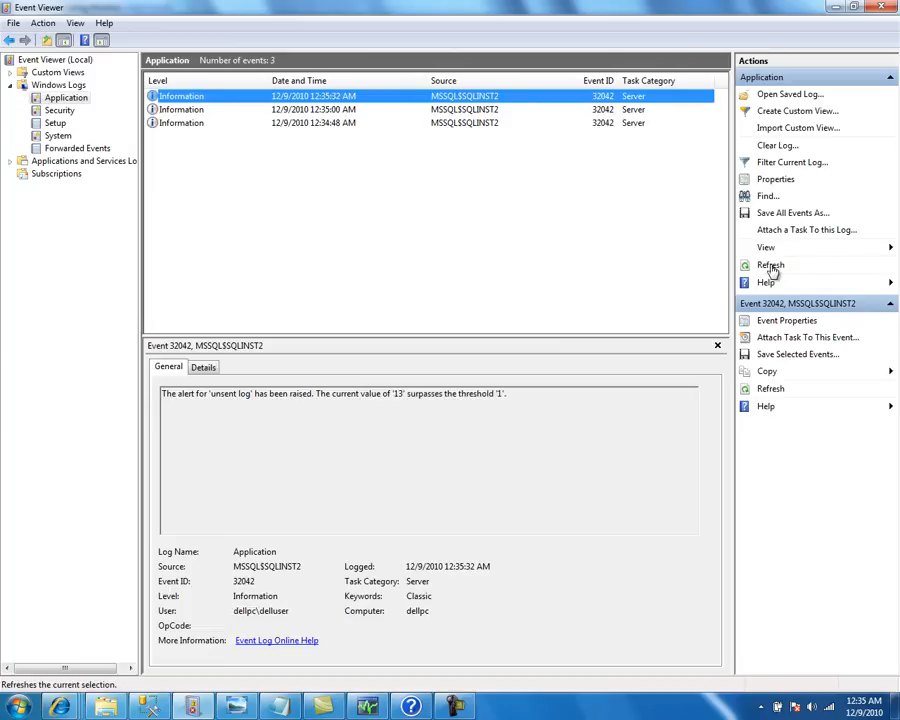
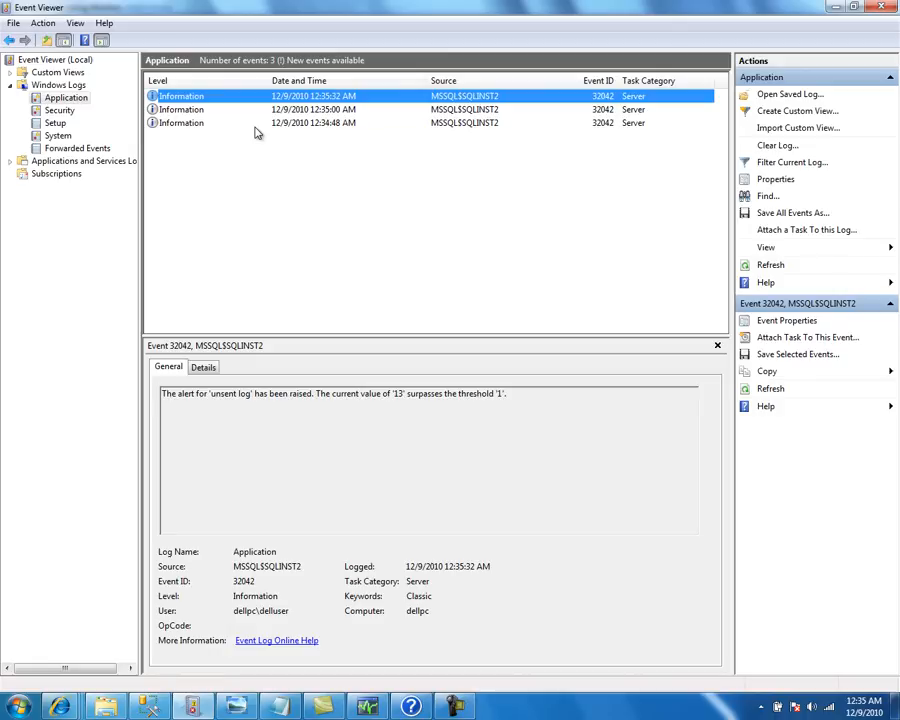
Switch from Event Viewer's 32042 alert events back to Management Studio
{"action": "left_click", "coordinate": [152, 707]}
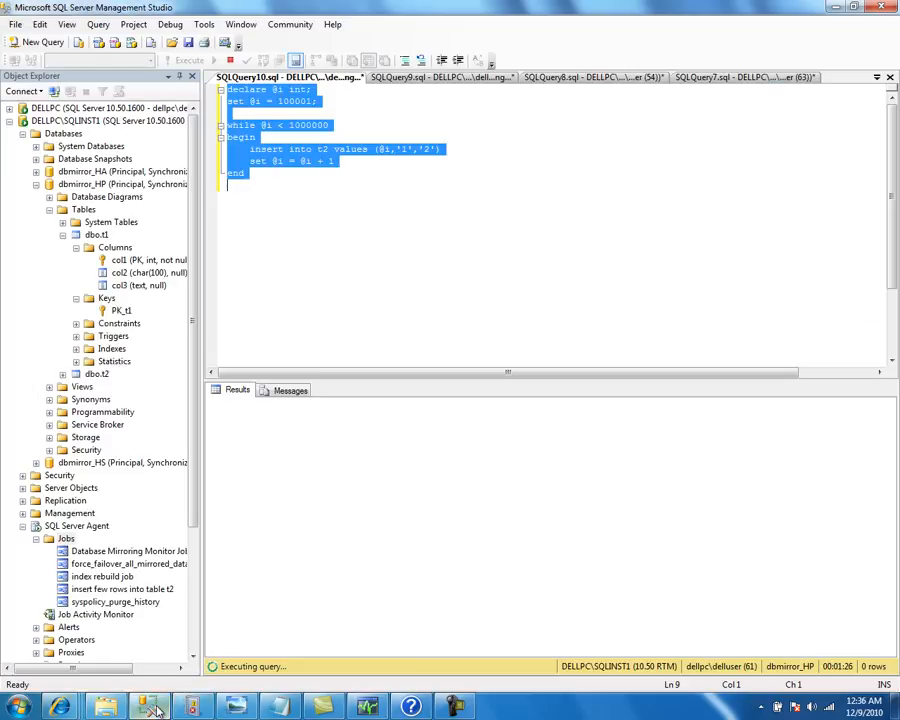
Collapse dbmirror_HP, expand SQLINST1's Management folder, and launch the Database Mail wizard
{"action": "left_click", "coordinate": [36, 185]}
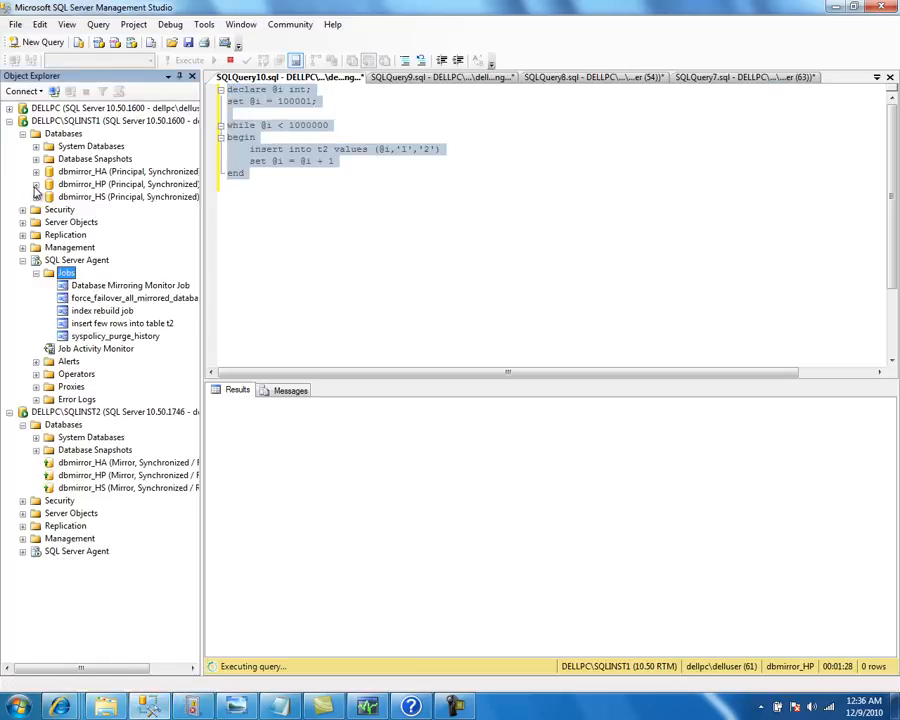
{"action": "double_click", "coordinate": [71, 250]}
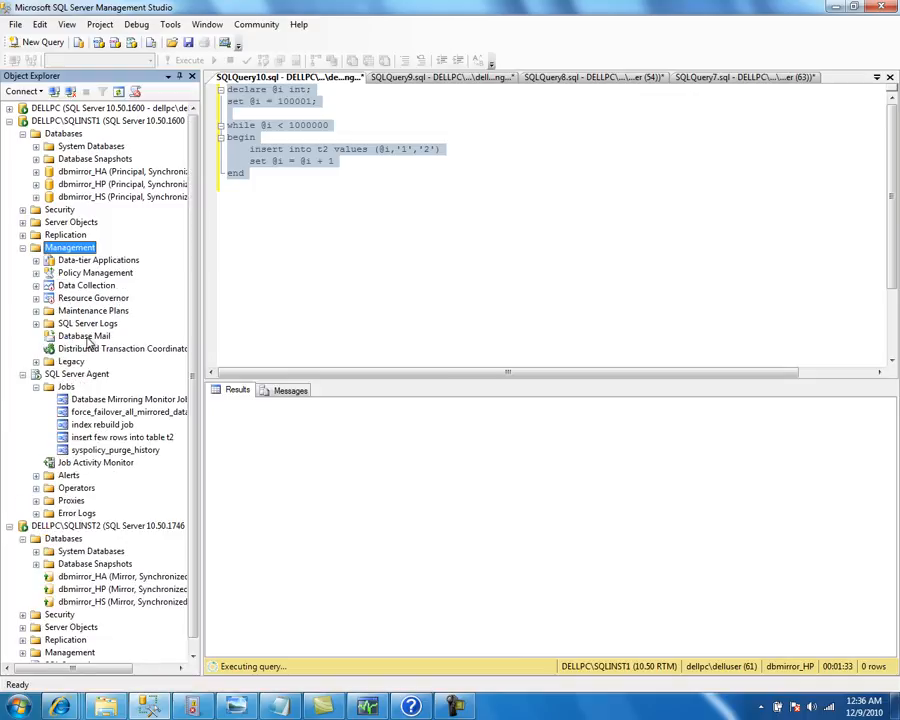
{"action": "double_click", "coordinate": [86, 337]}
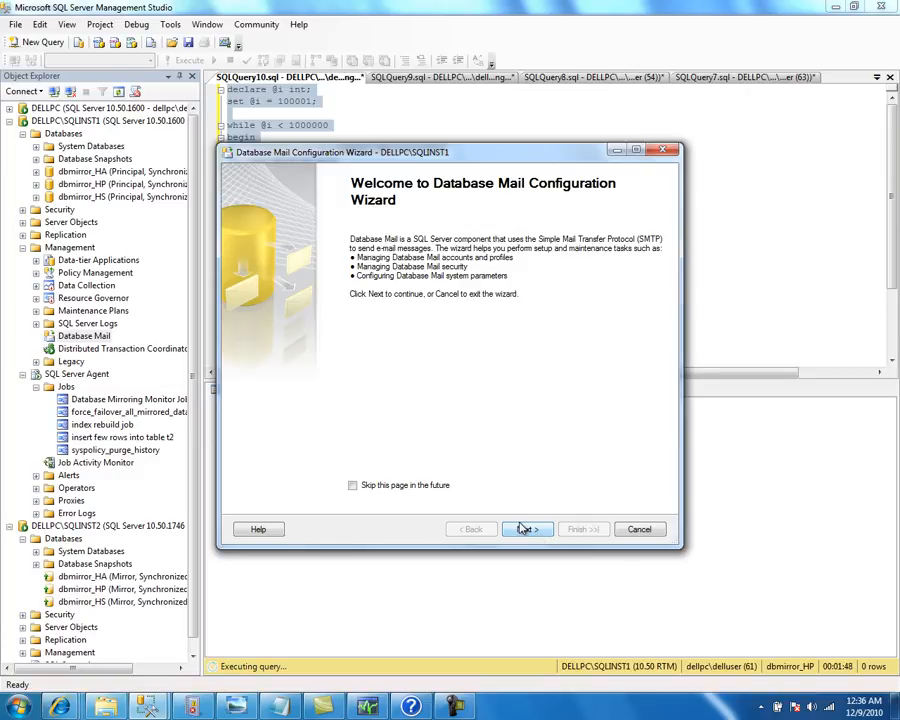
Pass the intro pages, confirm enabling Database Mail, and name the profile DBProfile before adding an account
{"action": "left_click", "coordinate": [525, 531]}
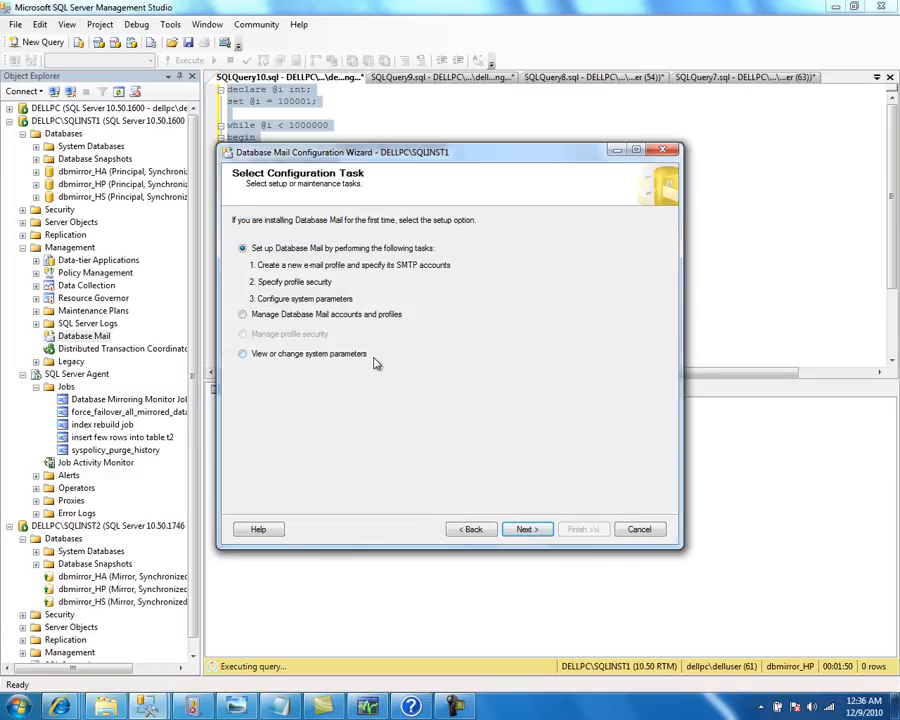
{"action": "left_click", "coordinate": [521, 531]}
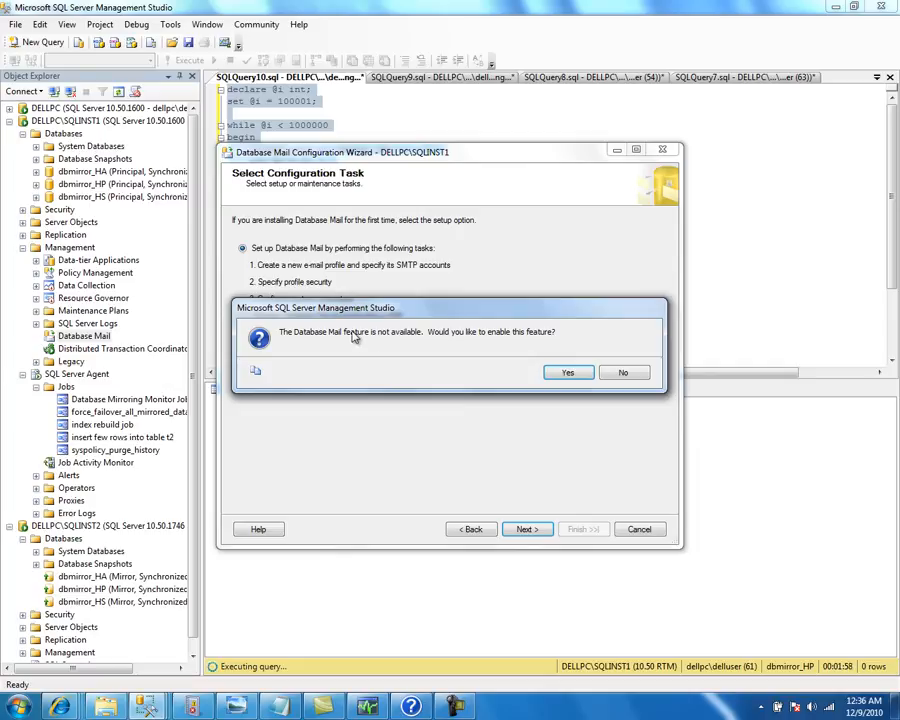
{"action": "left_click", "coordinate": [567, 375]}
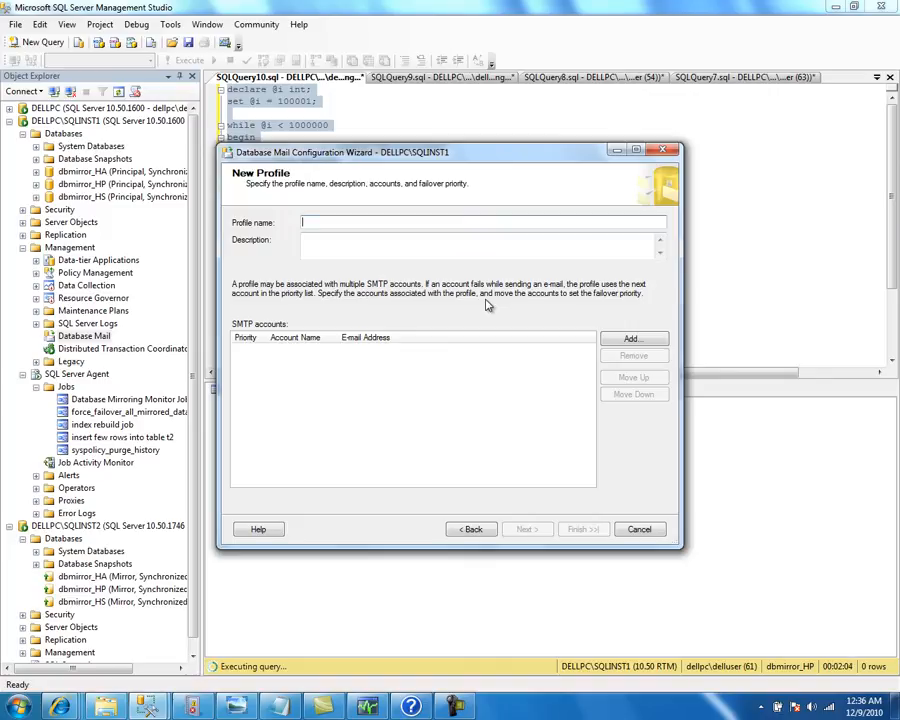
{"action": "type", "text": "DBProfile"}
{"action": "left_click", "coordinate": [633, 338]}
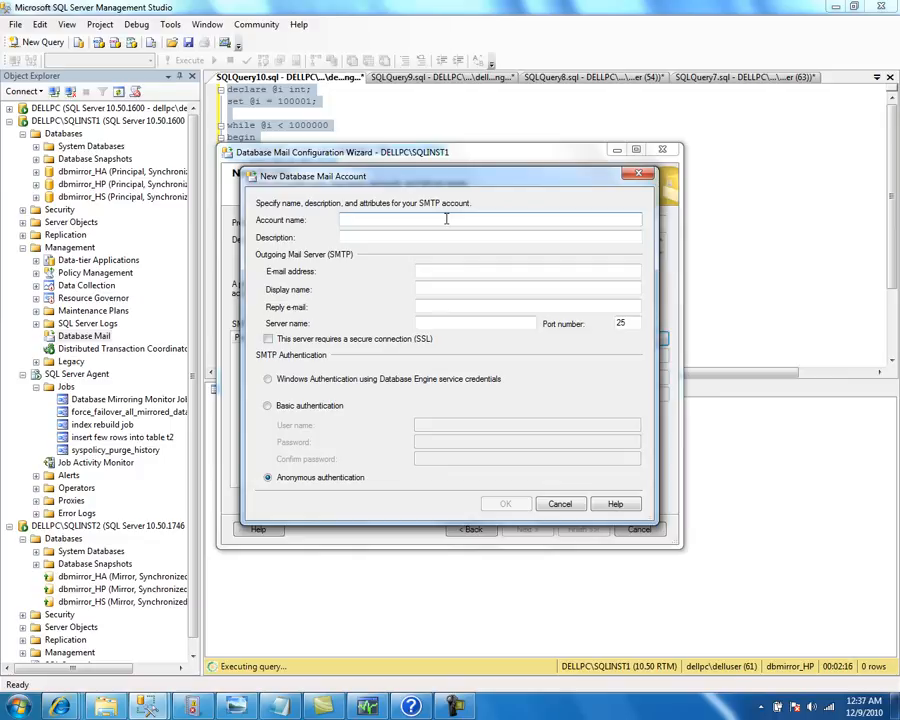
Name the account 'SQL Server' with display name 'SQL Server Email', entering the sender address as e-mail and reply address
{"action": "type", "text": "SQL Server"}
{"action": "key", "text": "Tab"}
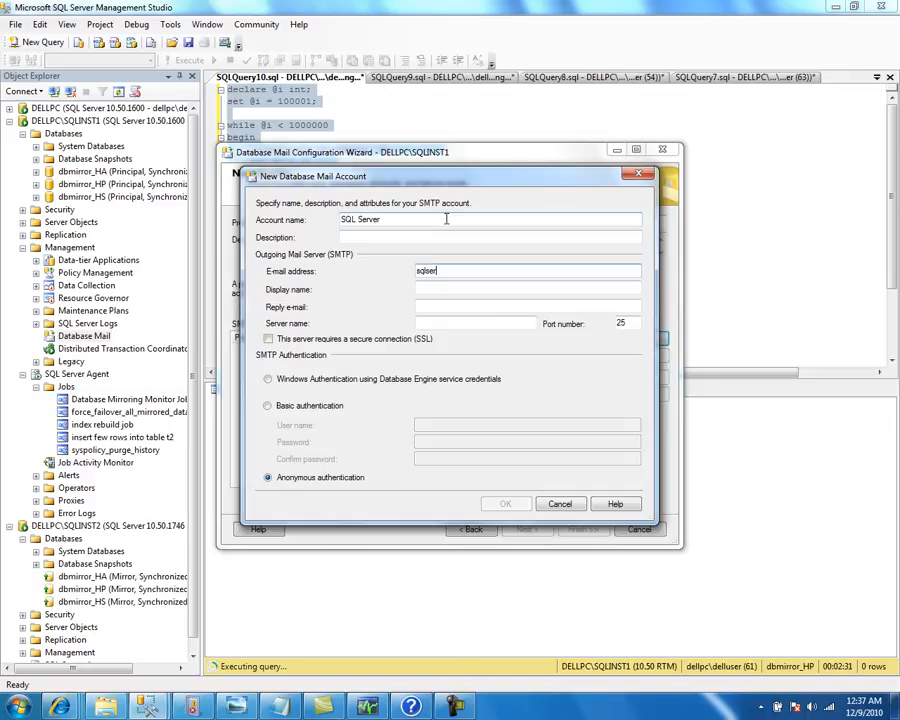
{"action": "type", "text": "manager.com"}
{"action": "key", "text": "Tab"}
{"action": "type", "text": "SQL S"}
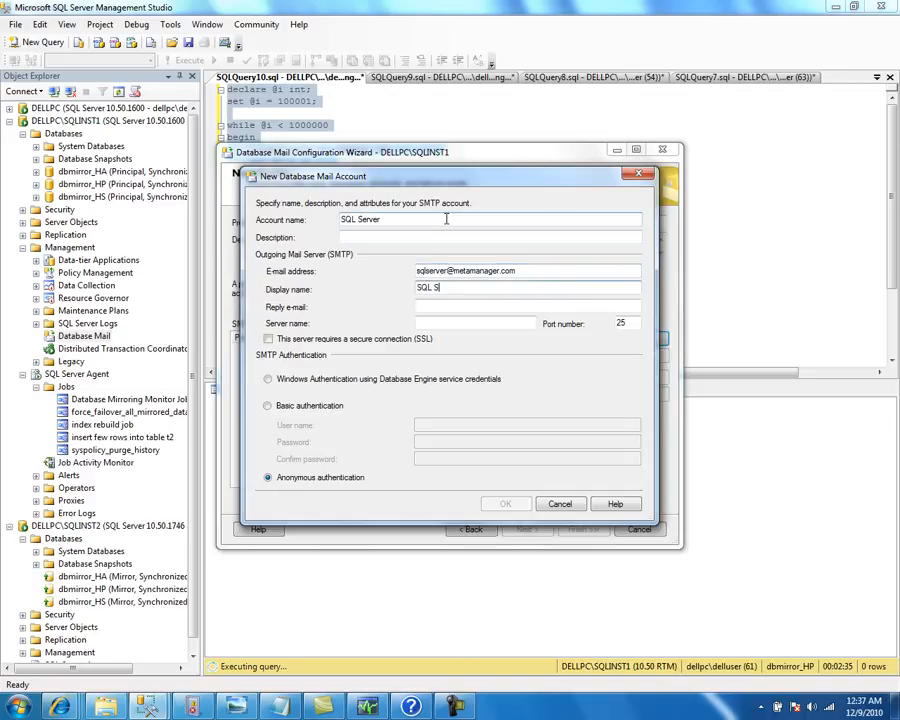
{"action": "type", "text": "erver Email"}
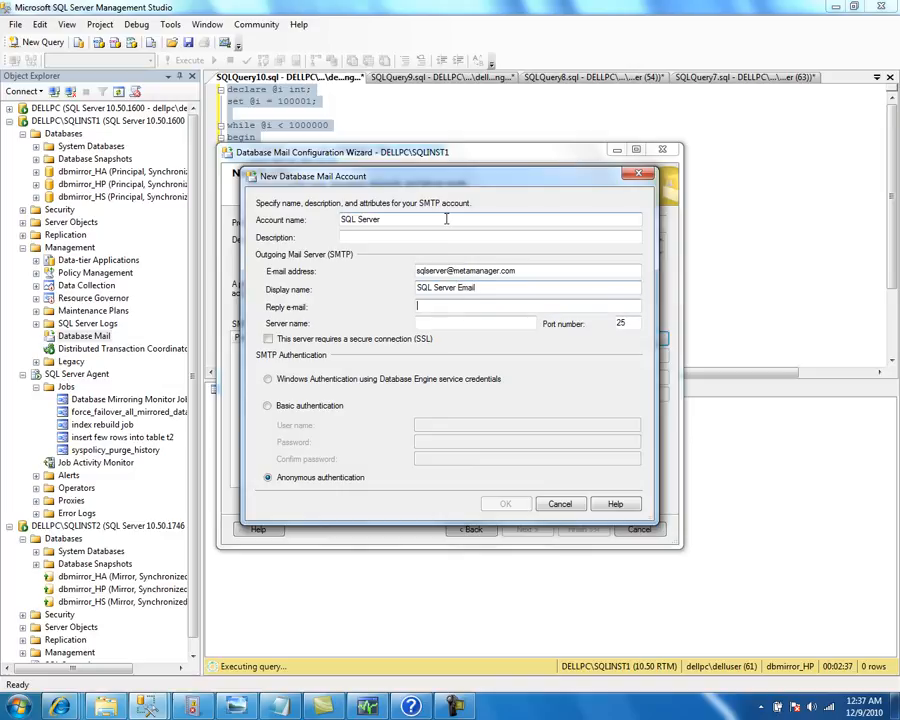
{"action": "key", "text": "shift+Tab"}
{"action": "key", "text": "shift+Home"}
{"action": "key", "text": "ctrl+c"}
{"action": "key", "text": "Tab"}
{"action": "key", "text": "ctrl+v"}
{"action": "key", "text": "BackSpace"}
{"action": "key", "text": "BackSpace"}
{"action": "key", "text": "BackSpace"}
{"action": "key", "text": "BackSpace"}
{"action": "key", "text": "BackSpace"}
{"action": "key", "text": "BackSpace"}
{"action": "key", "text": "BackSpace"}
{"action": "key", "text": "BackSpace"}
{"action": "key", "text": "BackSpace"}
{"action": "key", "text": "BackSpace"}
{"action": "key", "text": "BackSpace"}
{"action": "key", "text": "BackSpace"}
{"action": "key", "text": "BackSpace"}
{"action": "key", "text": "BackSpace"}
{"action": "key", "text": "BackSpace"}
{"action": "key", "text": "BackSpace"}
{"action": "key", "text": "BackSpace"}
{"action": "key", "text": "BackSpace"}
{"action": "key", "text": "BackSpace"}
{"action": "key", "text": "BackSpace"}
{"action": "key", "text": "Tab"}
{"action": "key", "text": "ctrl+v"}
{"action": "key", "text": "Tab"}
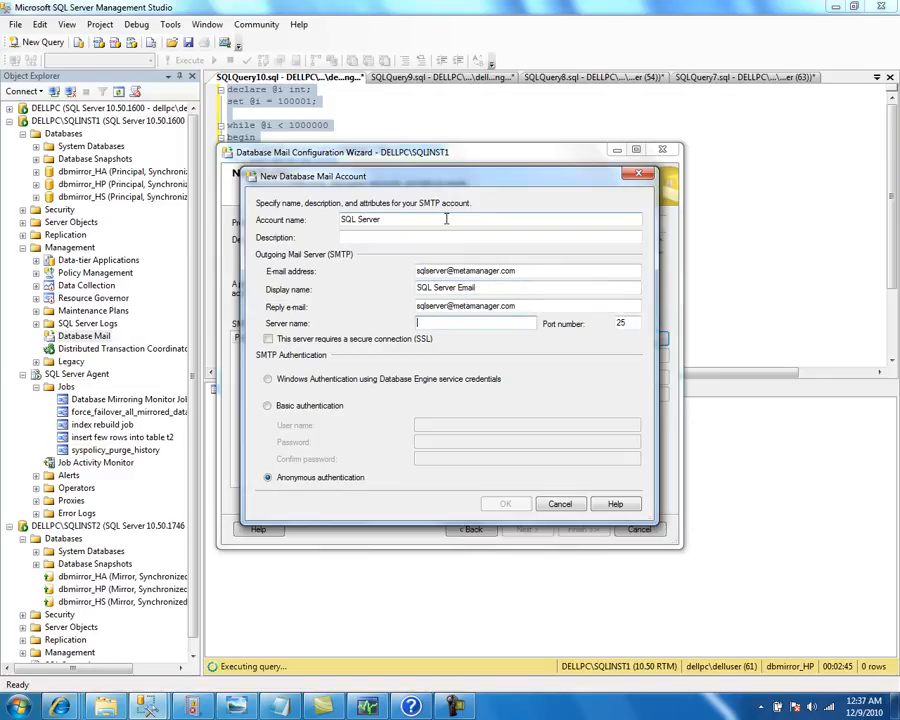
Use server smtpout.secureserver.net, port 80, basic authentication with the account's user name and password, then save
{"action": "type", "text": "smtpout.secureserv"}
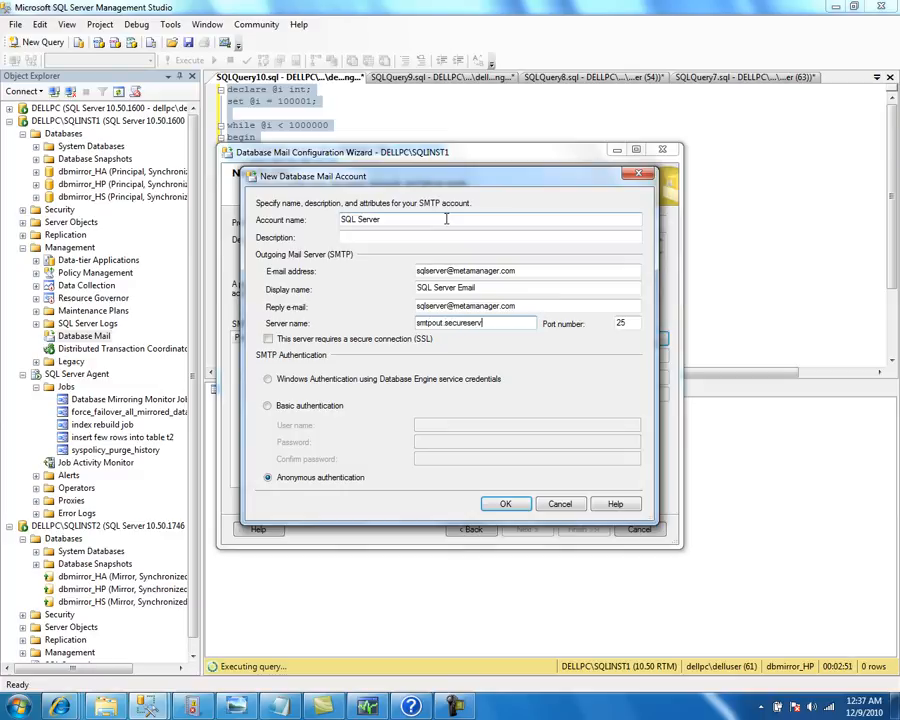
{"action": "key", "text": "Tab"}
{"action": "key", "text": "Tab"}
{"action": "key", "text": "Tab"}
{"action": "key", "text": "Up"}
{"action": "key", "text": "Tab"}
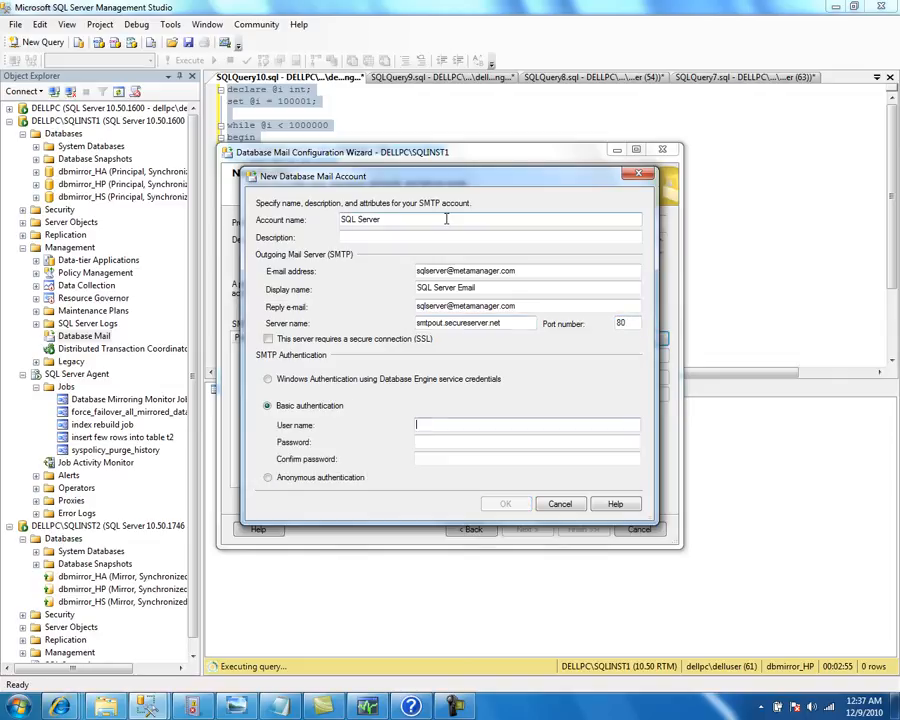
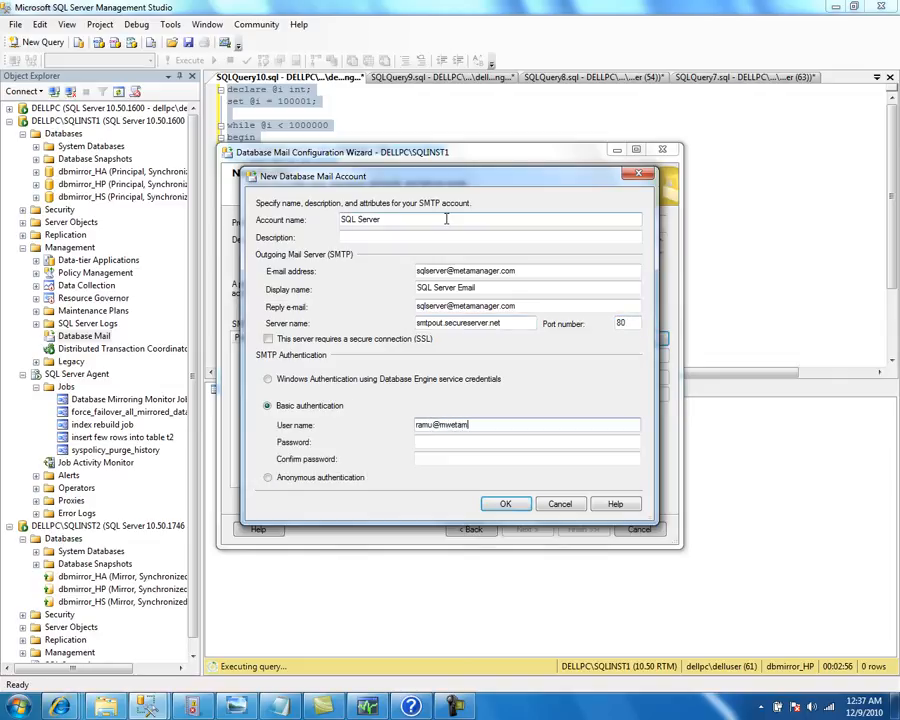
{"action": "key", "text": "Tab"}
{"action": "type", "text": "********"}
{"action": "key", "text": "Tab"}
{"action": "type", "text": "***"}
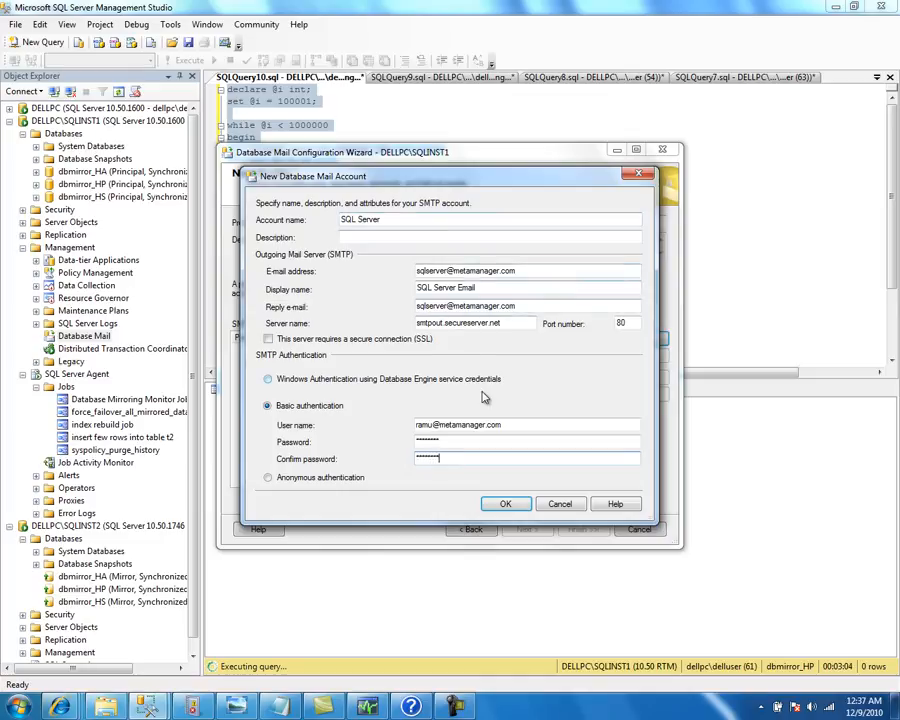
{"action": "left_click", "coordinate": [505, 504]}
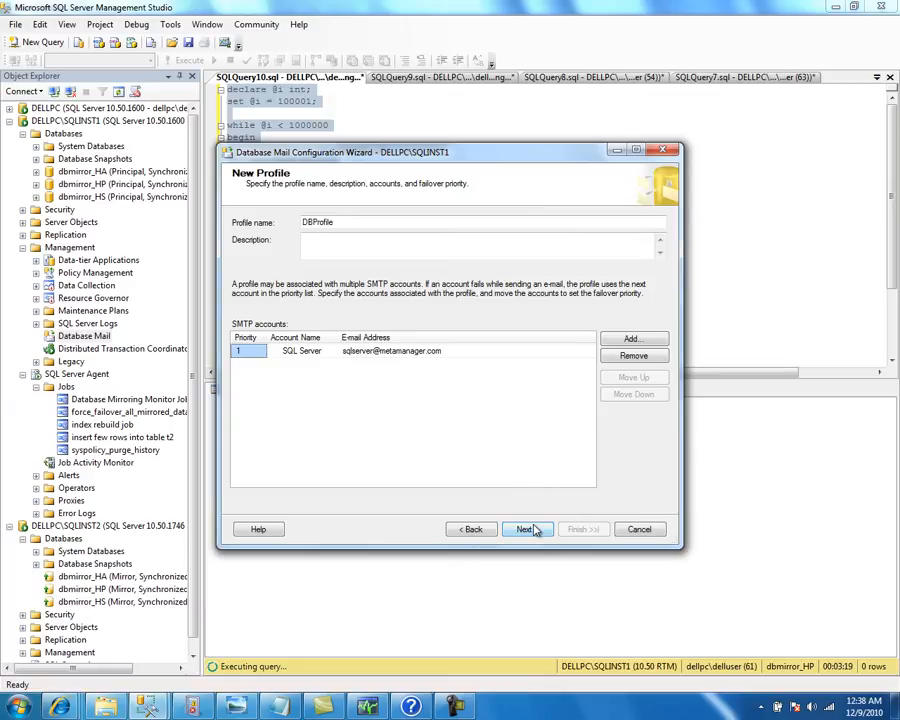
Mark DBProfile as public and the default profile, keep default system parameters, and finish the wizard
{"action": "left_click", "coordinate": [533, 530]}
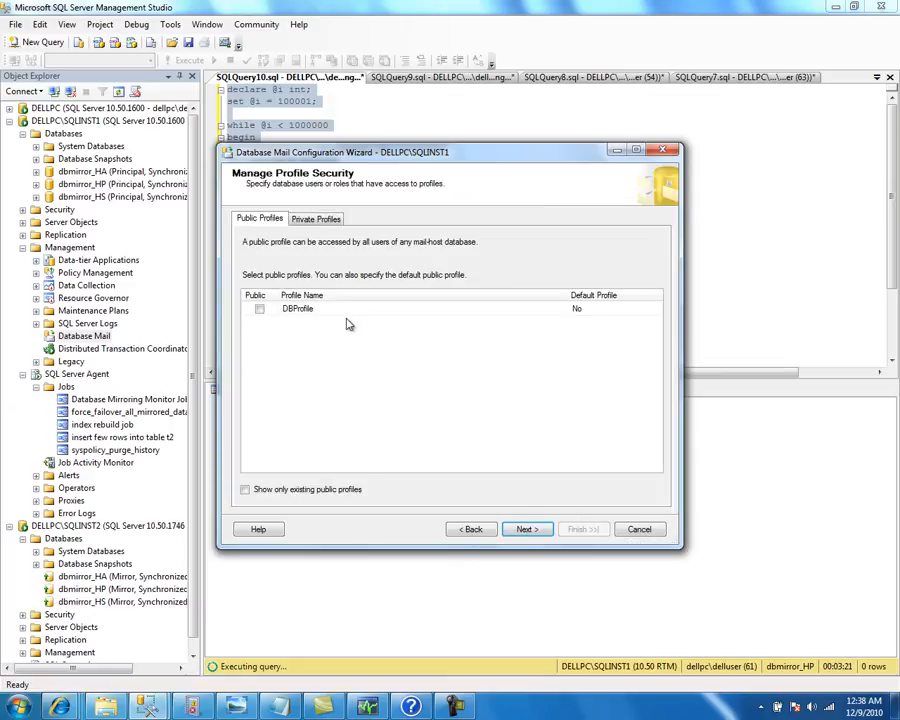
{"action": "left_click", "coordinate": [260, 309]}
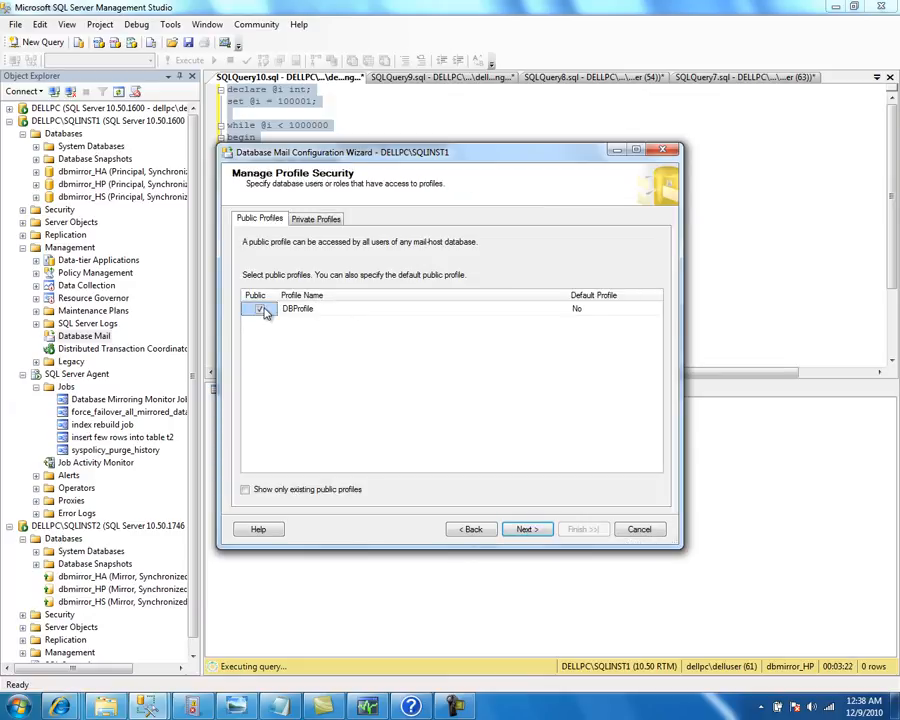
{"action": "left_click", "coordinate": [600, 309]}
{"action": "left_click", "coordinate": [608, 309]}
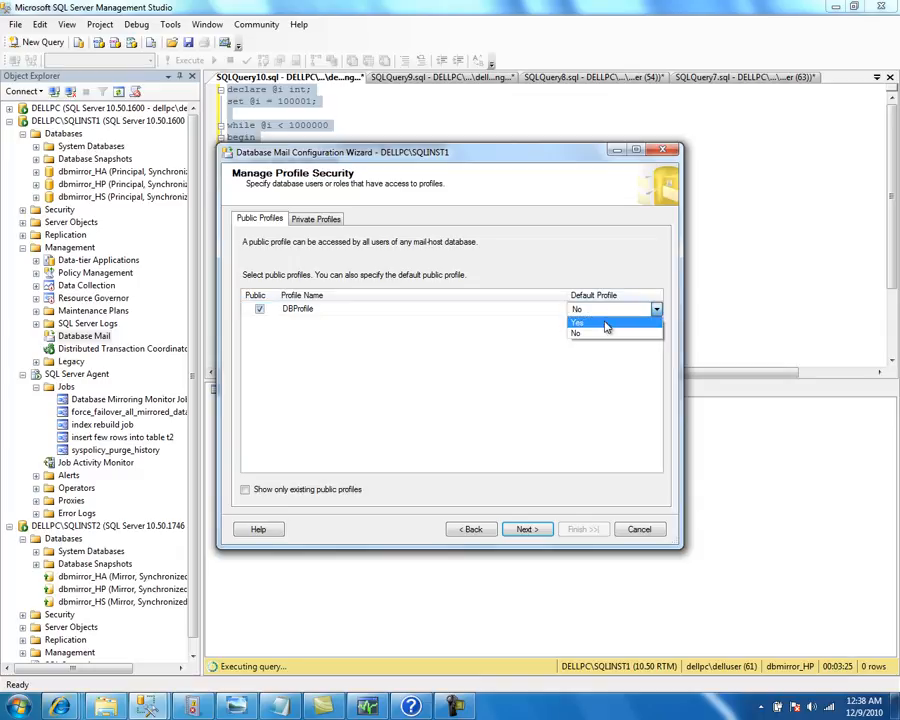
{"action": "left_click", "coordinate": [606, 322]}
{"action": "left_click", "coordinate": [526, 531]}
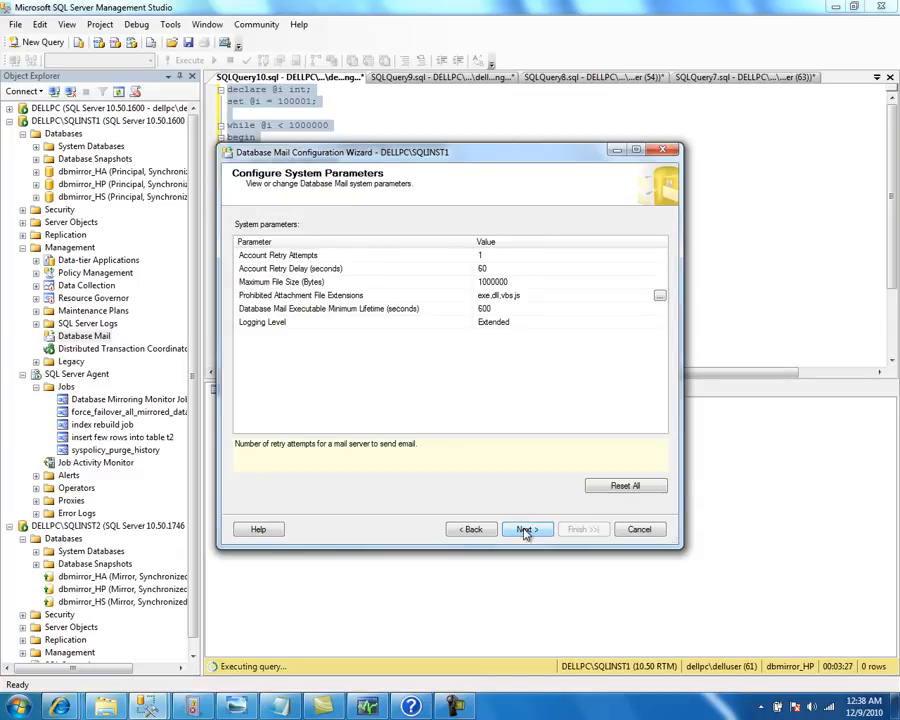
{"action": "left_click", "coordinate": [526, 531]}
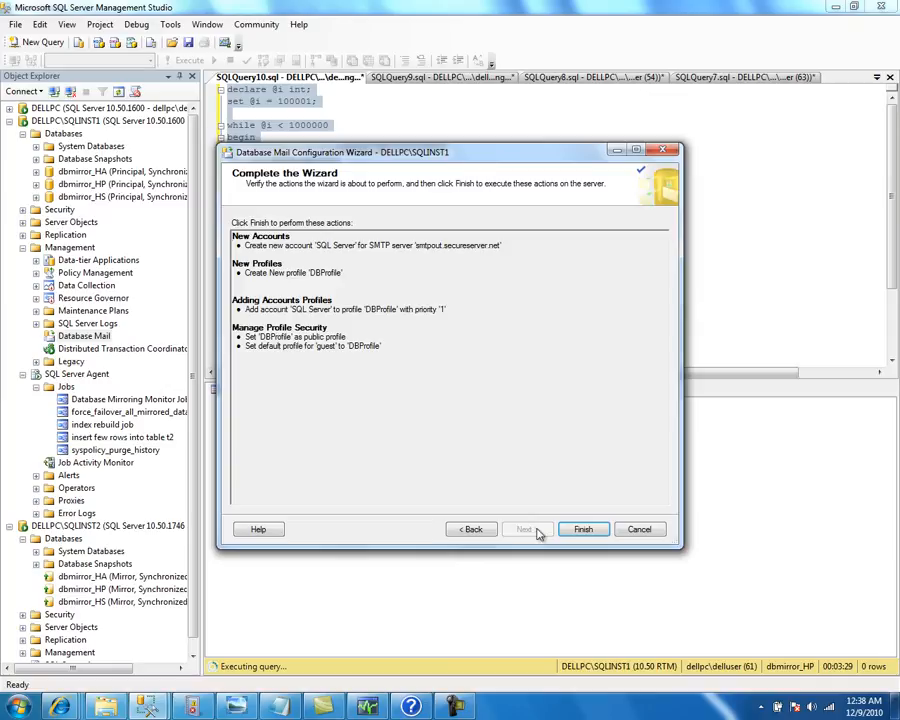
{"action": "left_click", "coordinate": [580, 529]}
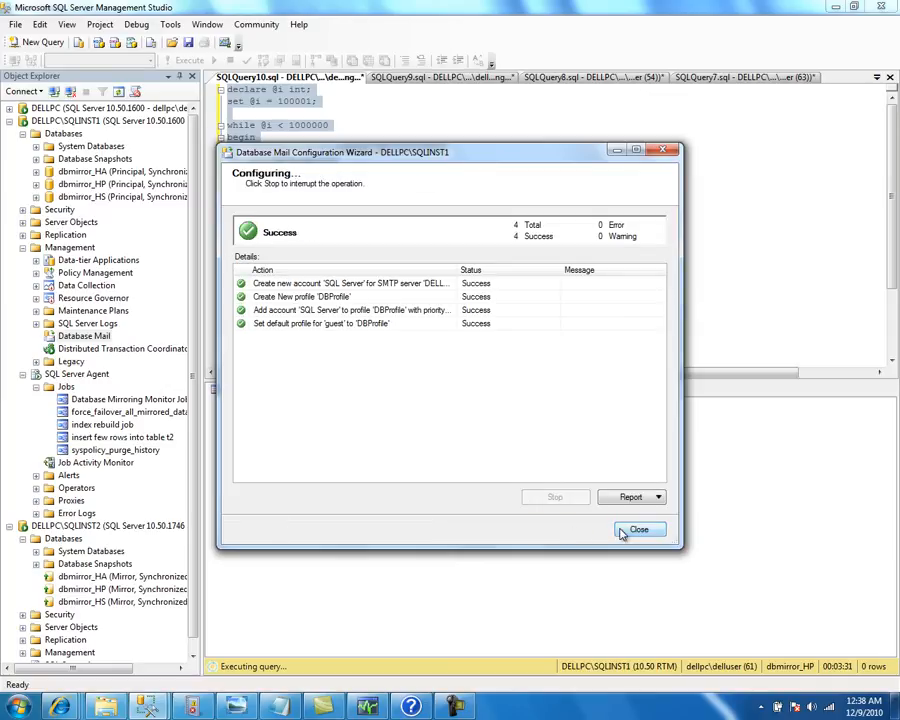
{"action": "left_click", "coordinate": [640, 530]}
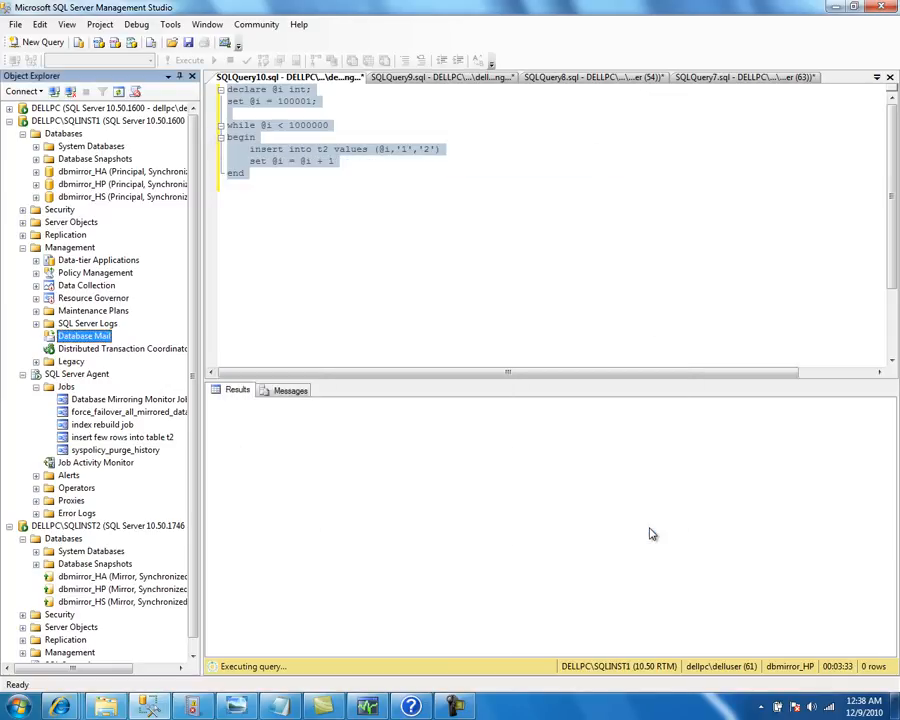
Send a Database Mail test e-mail to the operator's address and acknowledge the confirmation
{"action": "right_click", "coordinate": [92, 340]}
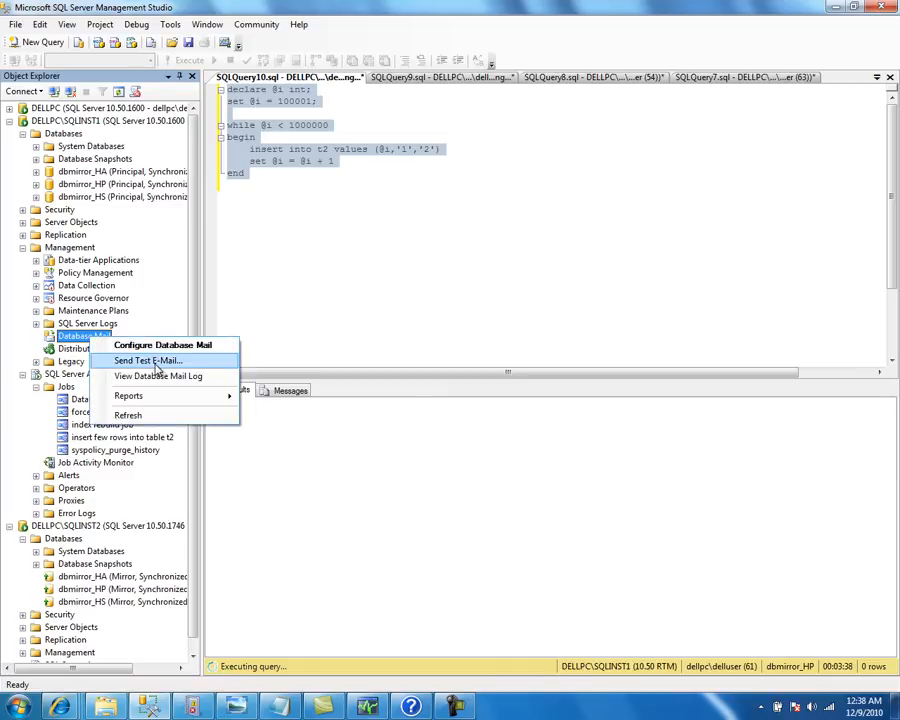
{"action": "left_click", "coordinate": [150, 361]}
{"action": "left_click", "coordinate": [437, 290]}
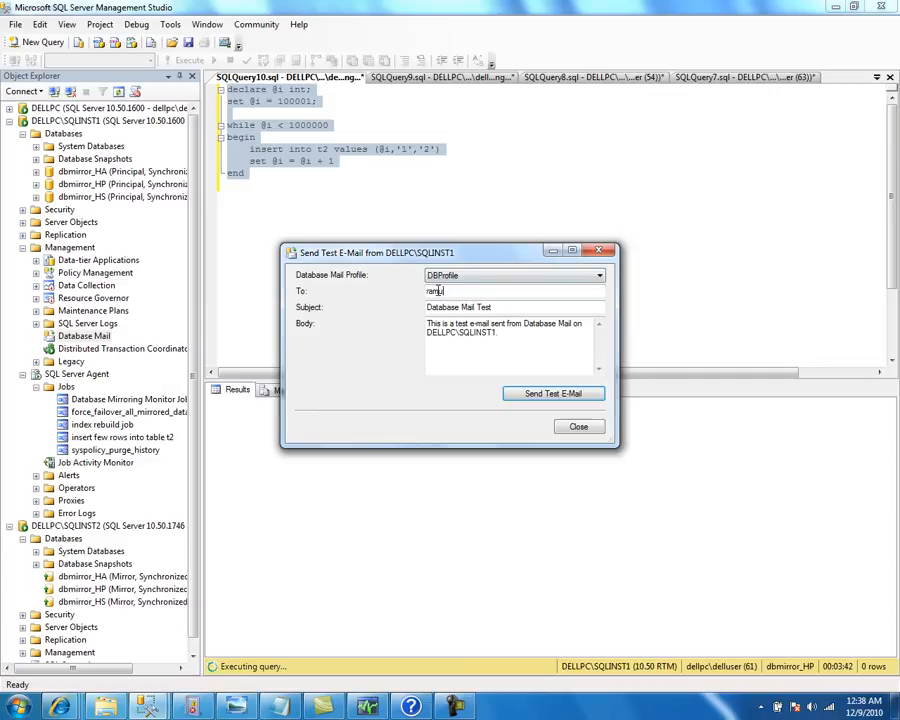
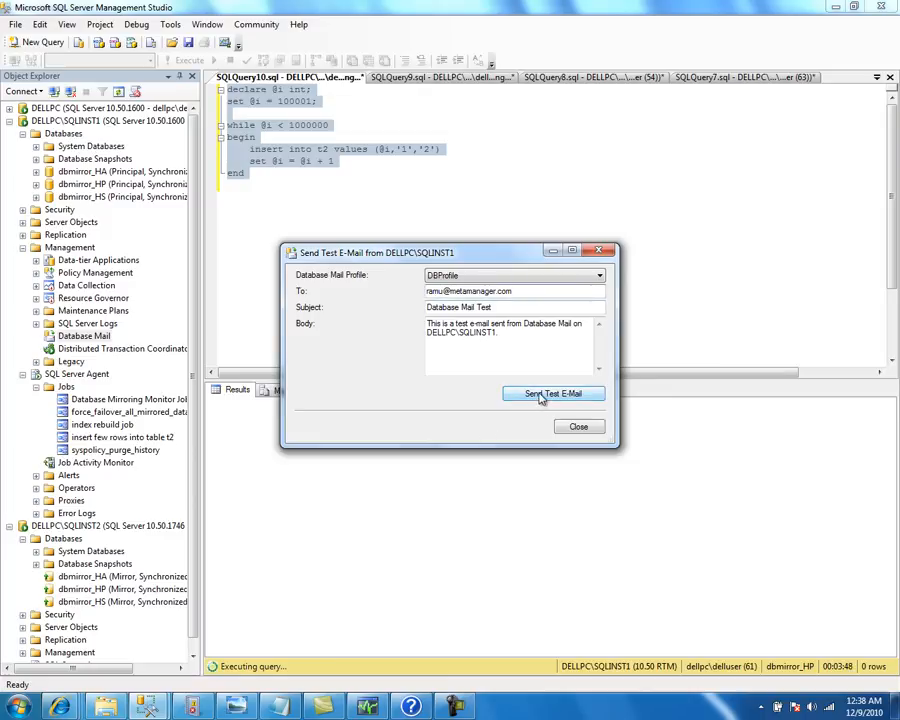
{"action": "left_click", "coordinate": [541, 396]}
{"action": "left_click", "coordinate": [472, 425]}
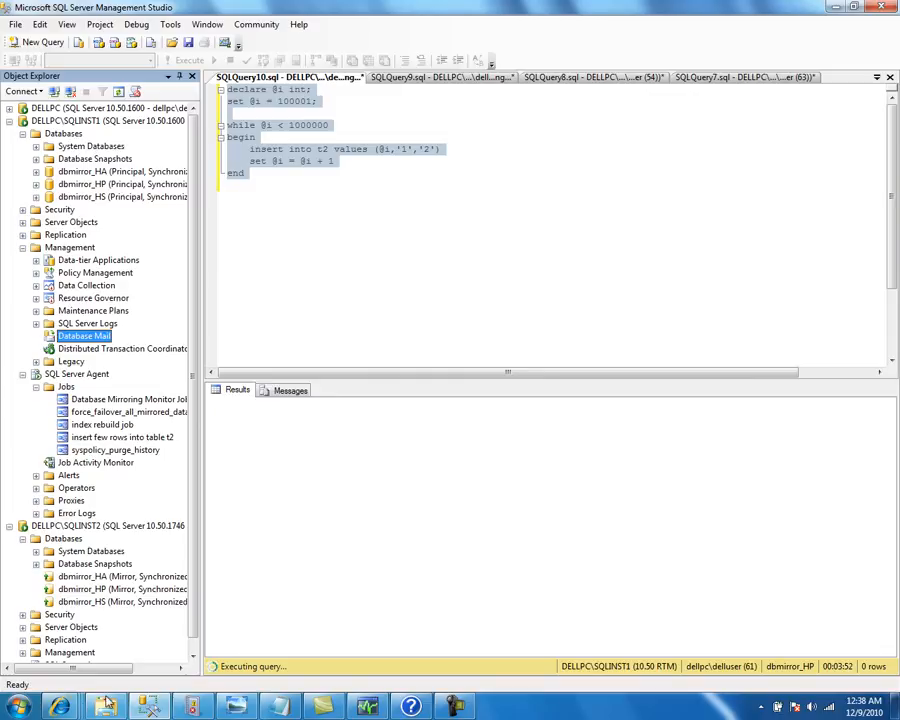
Log in to GoDaddy Workspace Email in Internet Explorer and bring up the inbox
{"action": "mouse_move", "coordinate": [60, 706]}
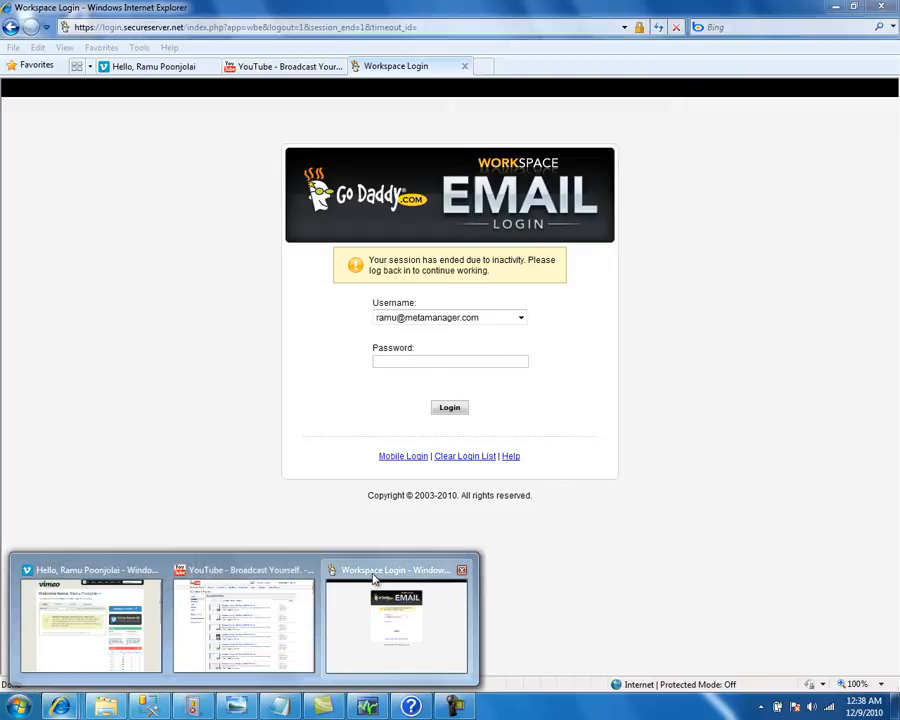
{"action": "left_click", "coordinate": [343, 602]}
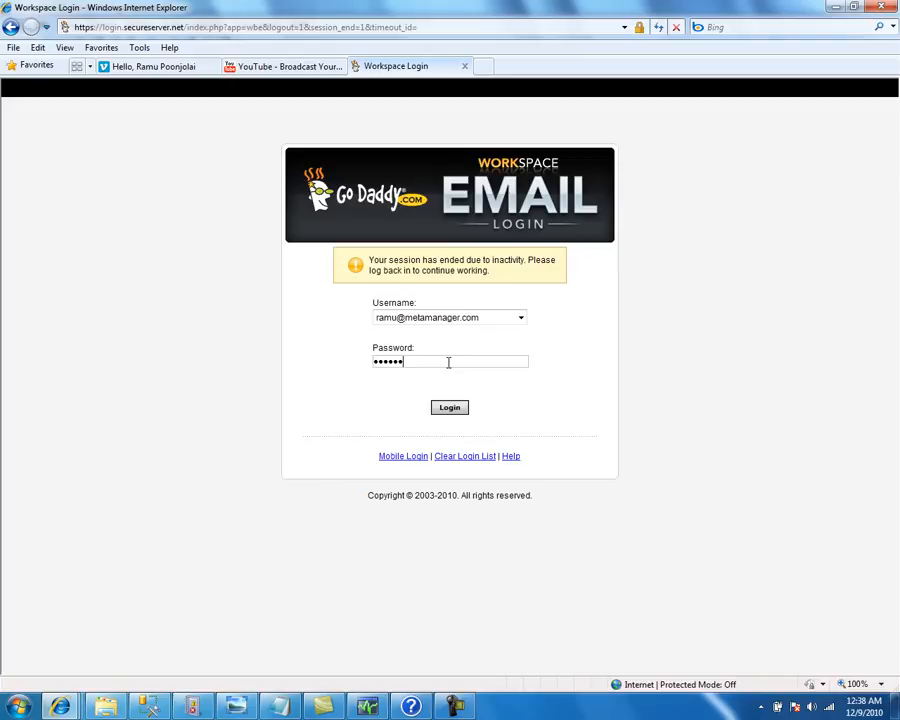
{"action": "left_click", "coordinate": [450, 409]}
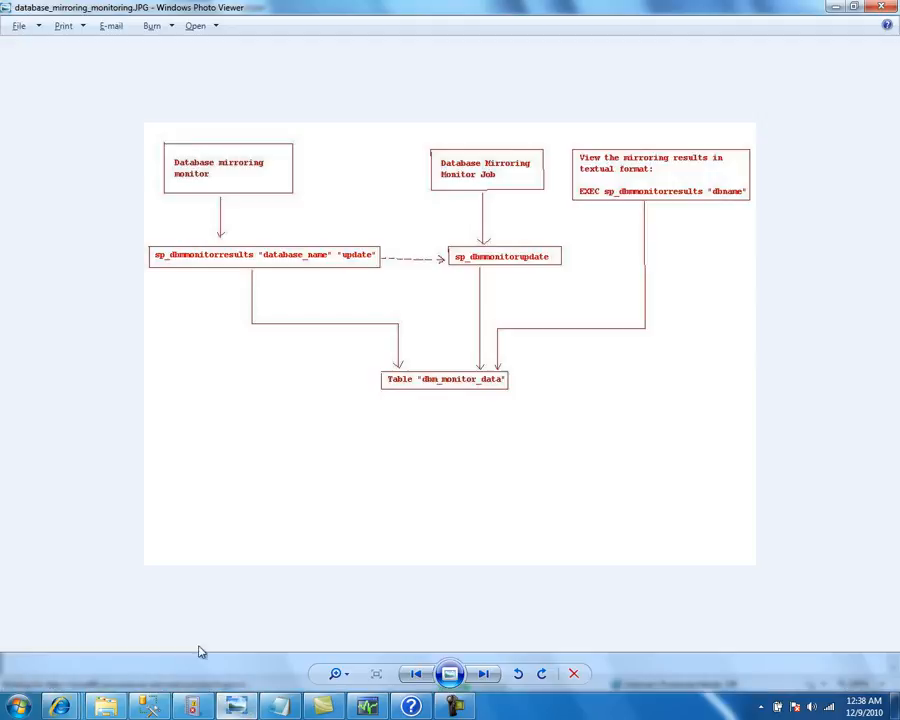
{"action": "left_click", "coordinate": [149, 709]}
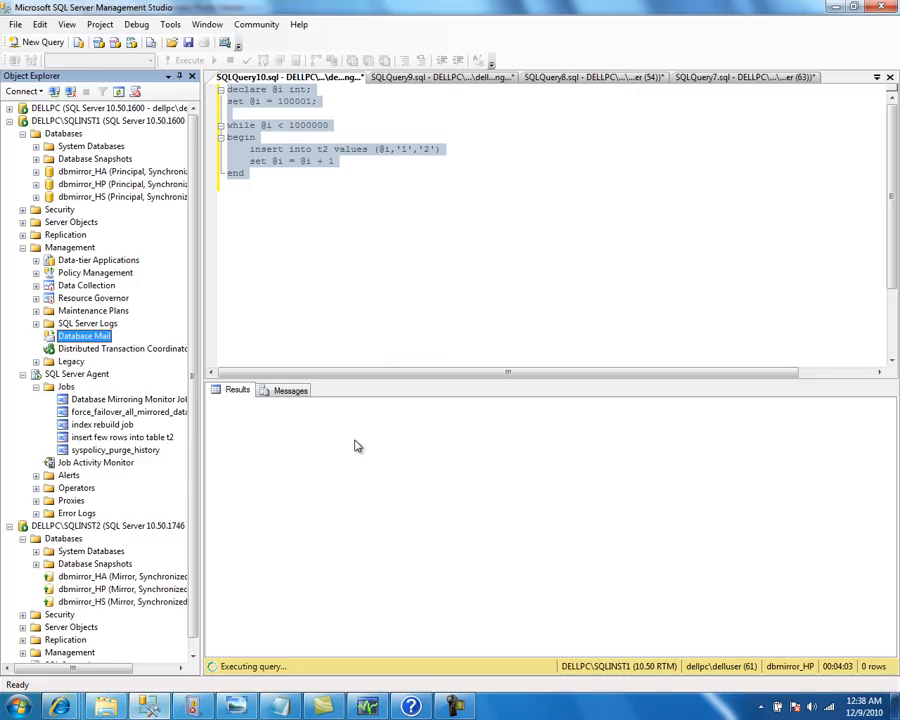
{"action": "left_click", "coordinate": [60, 707]}
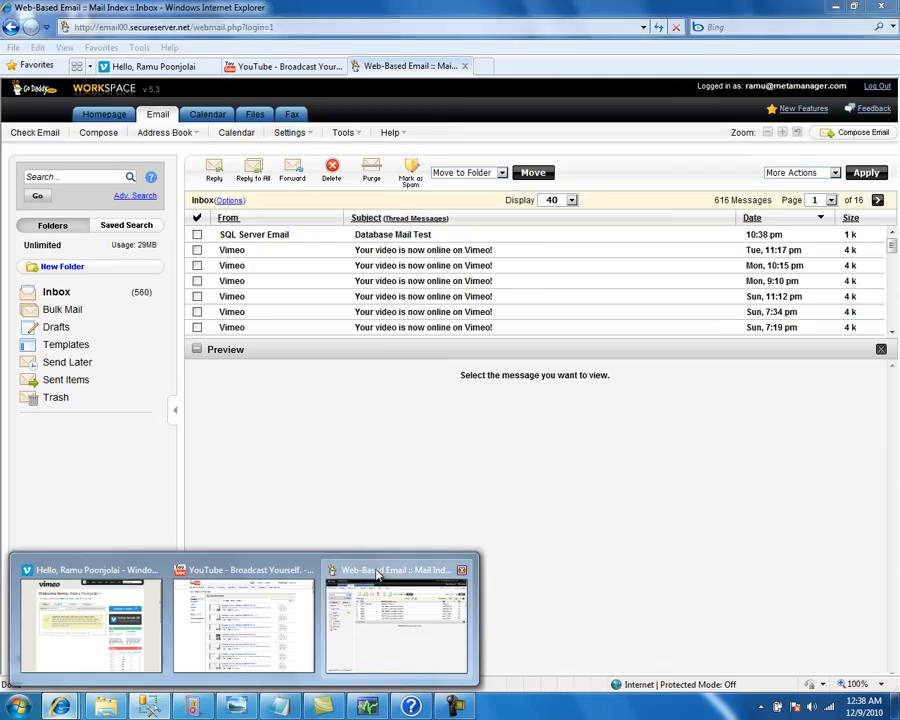
{"action": "left_click", "coordinate": [372, 574]}
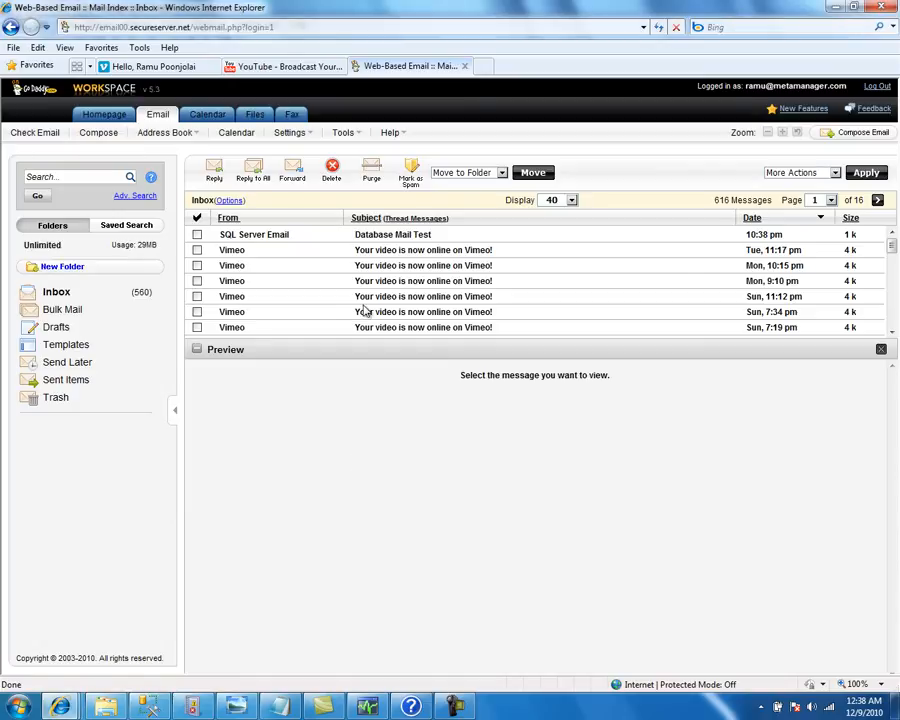
Open the Database Mail Test message, delete it, and return to Management Studio
{"action": "left_click", "coordinate": [395, 238]}
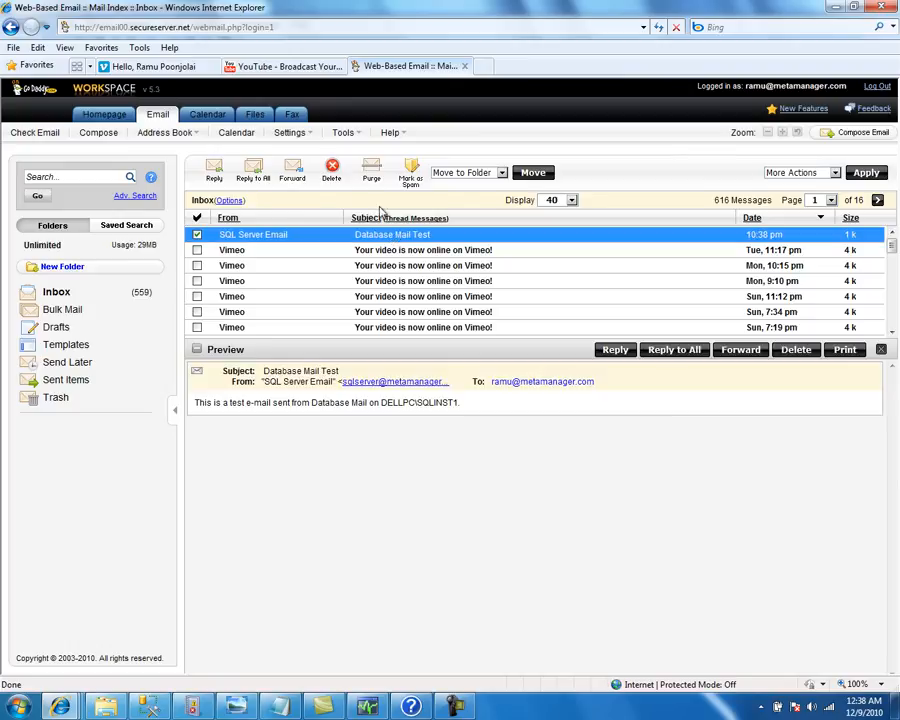
{"action": "left_click", "coordinate": [332, 175]}
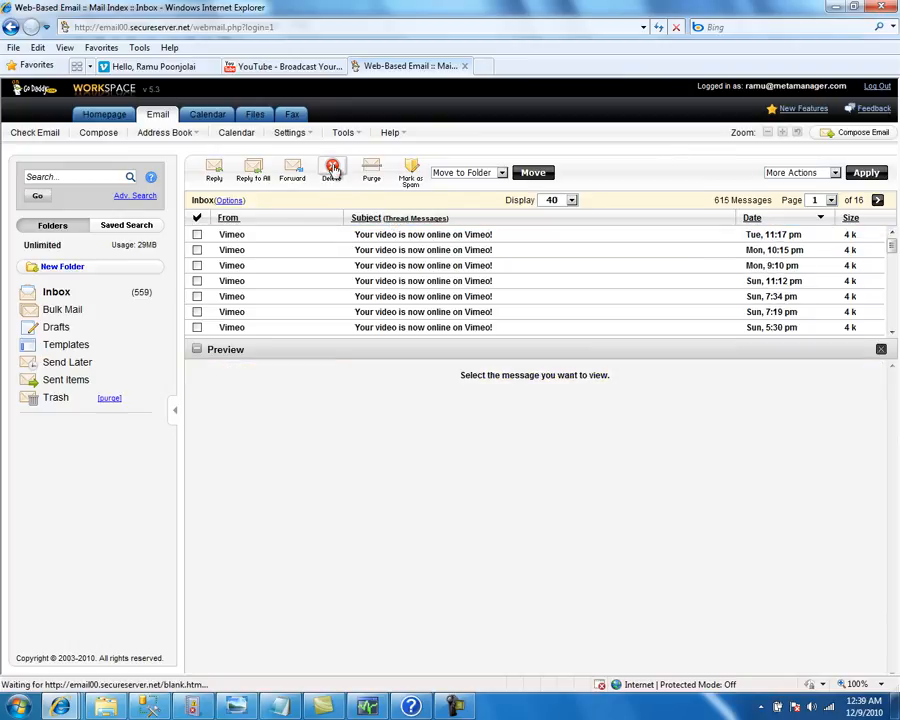
{"action": "left_click", "coordinate": [150, 706]}
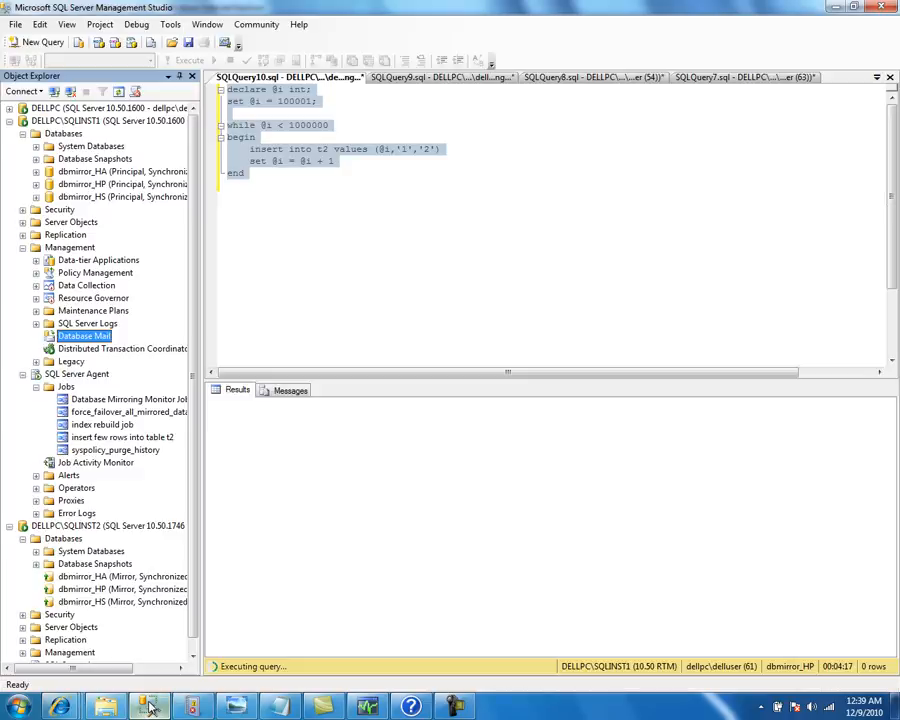
Create a new alert from the Alerts folder under SQL Server Agent
{"action": "left_click", "coordinate": [70, 476]}
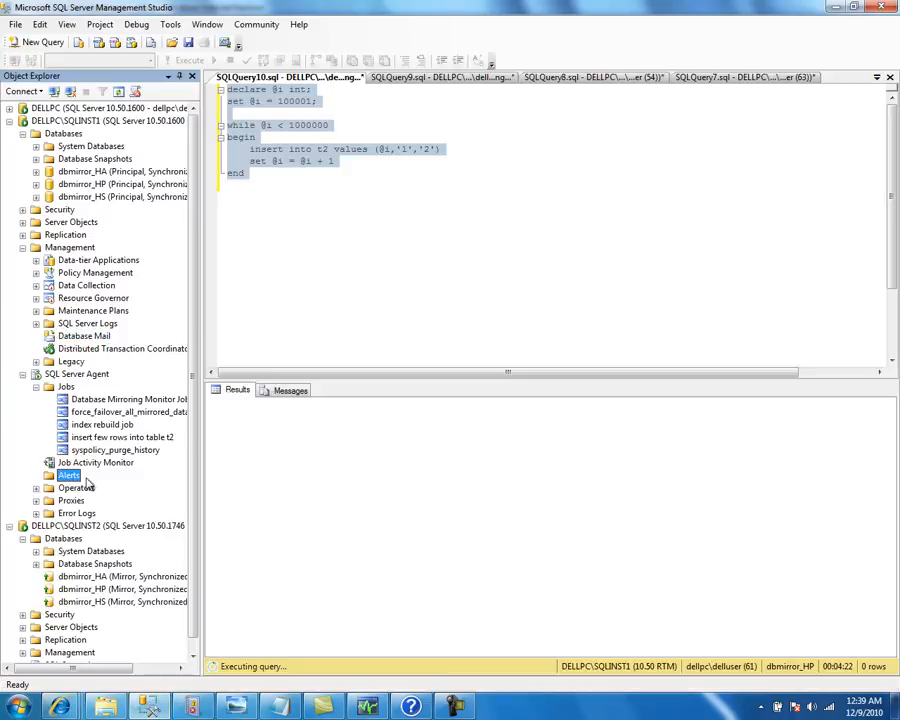
{"action": "right_click", "coordinate": [72, 478]}
{"action": "left_click", "coordinate": [112, 482]}
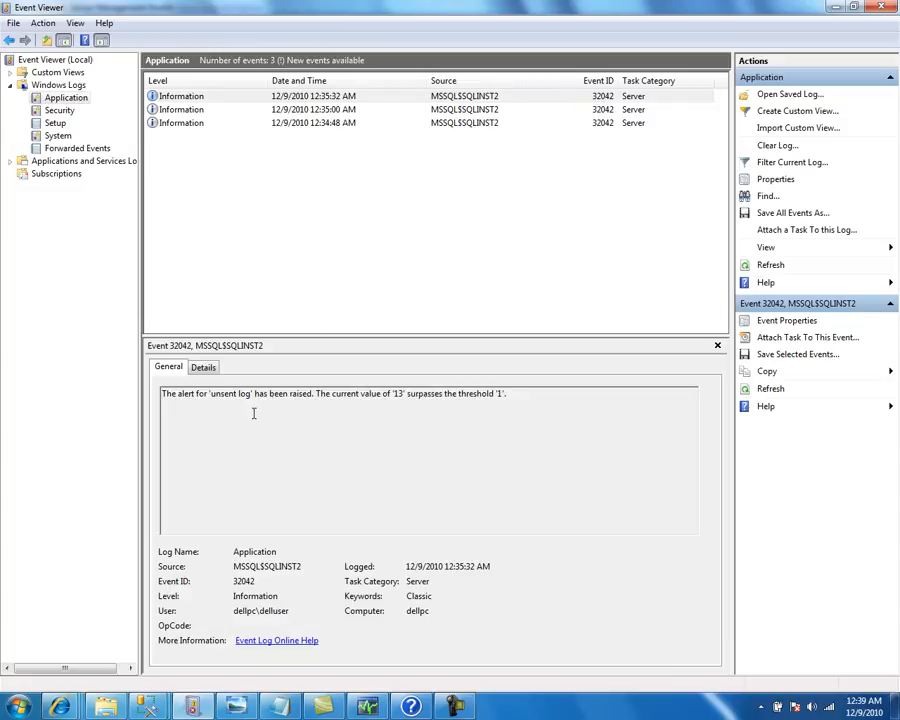
{"action": "left_click_drag", "start_coordinate": [316, 393], "coordinate": [162, 400]}
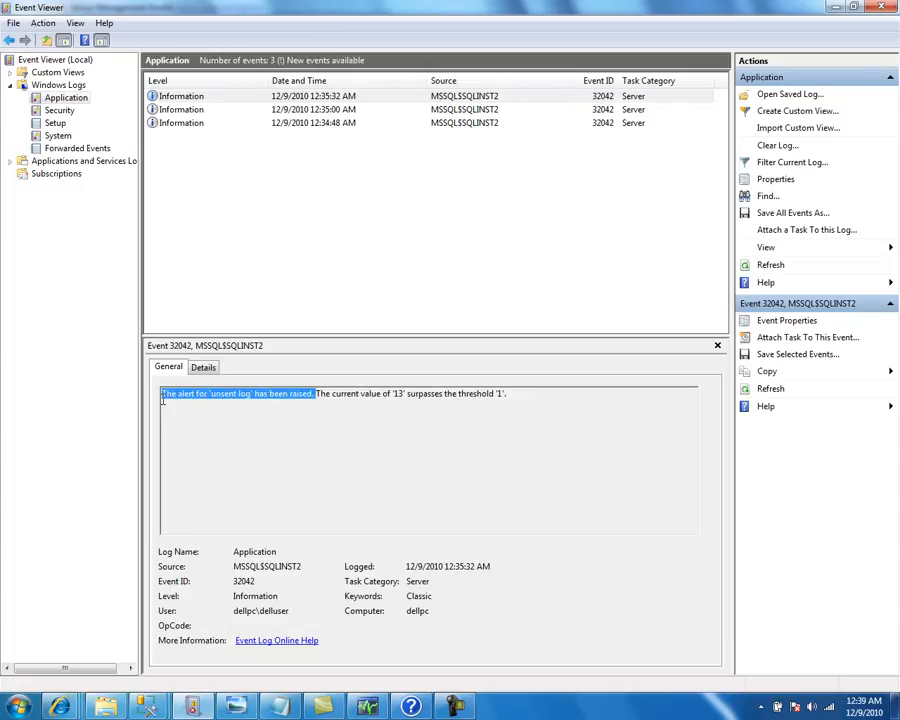
{"action": "left_click", "coordinate": [334, 413]}
{"action": "left_click_drag", "start_coordinate": [394, 393], "coordinate": [166, 400]}
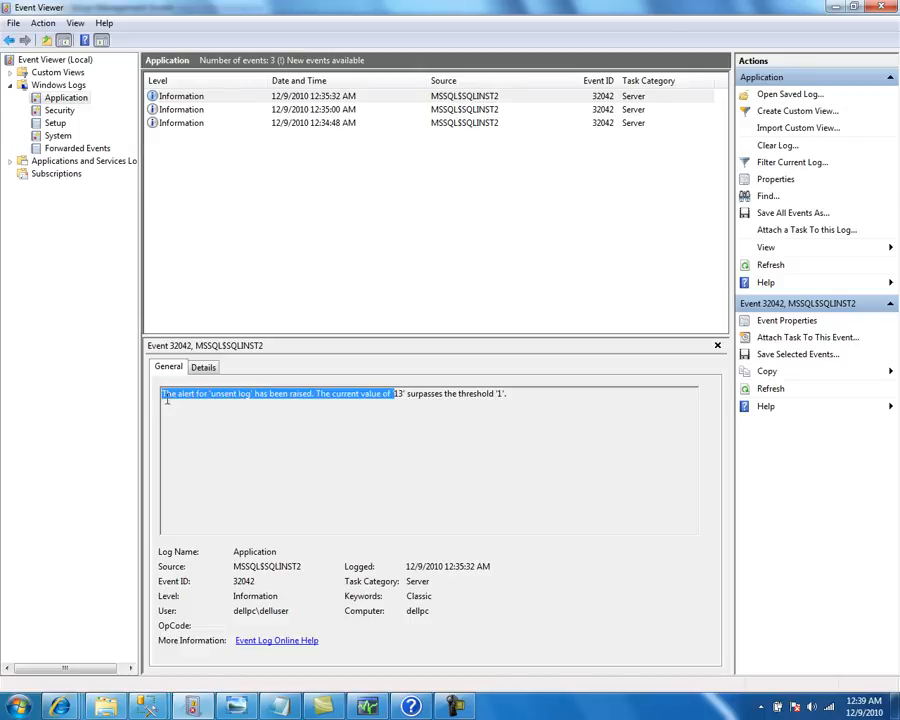
Name the alert 'send email to dba when unsent log is more than 1 kb', keeping Database name at <all databases>
{"action": "left_click", "coordinate": [150, 705]}
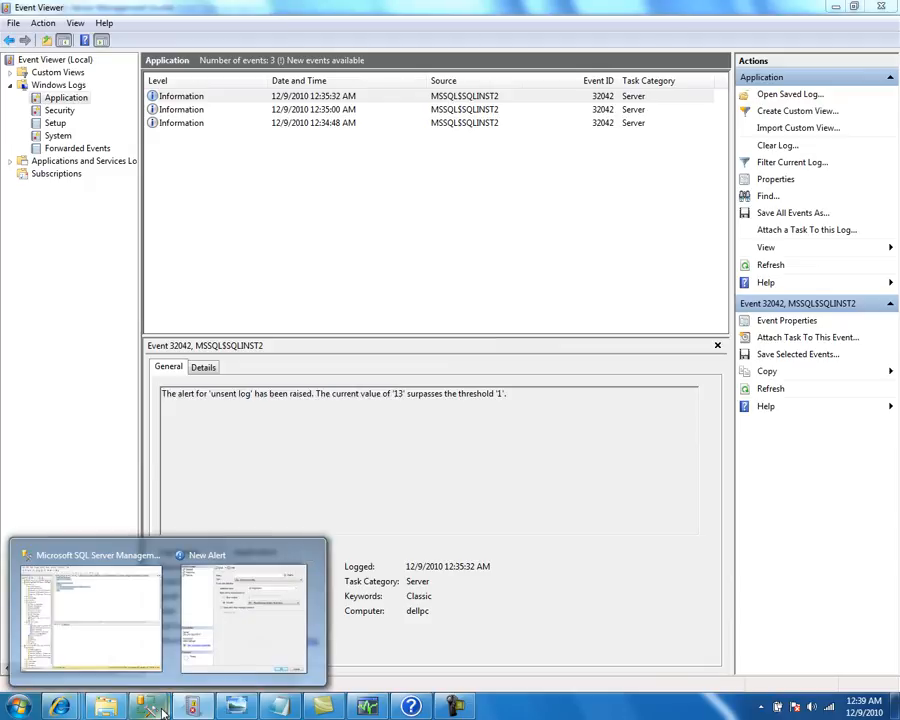
{"action": "left_click", "coordinate": [268, 555]}
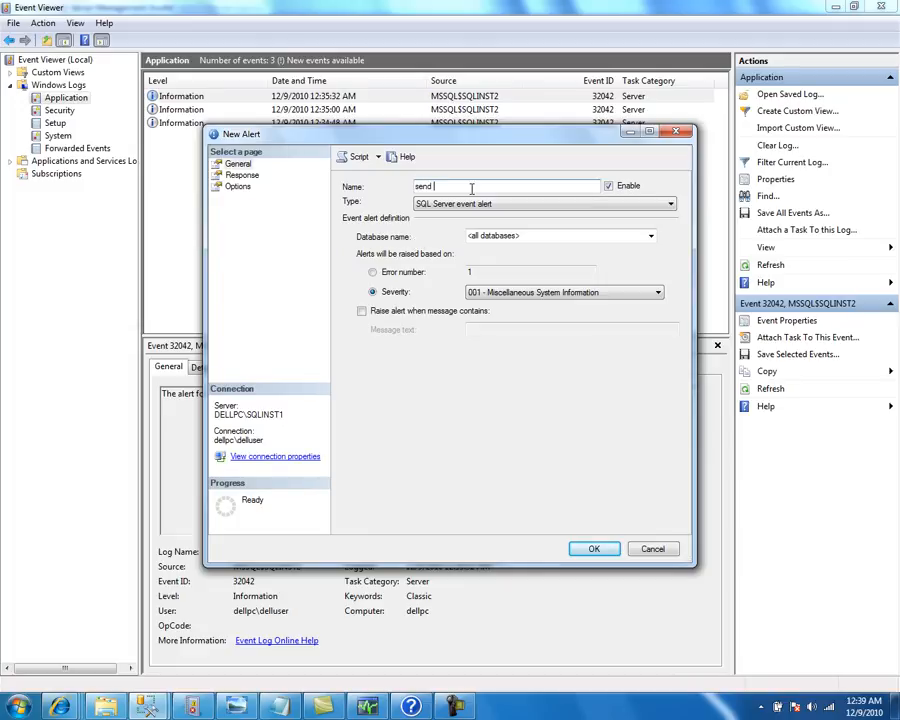
{"action": "type", "text": "db"}
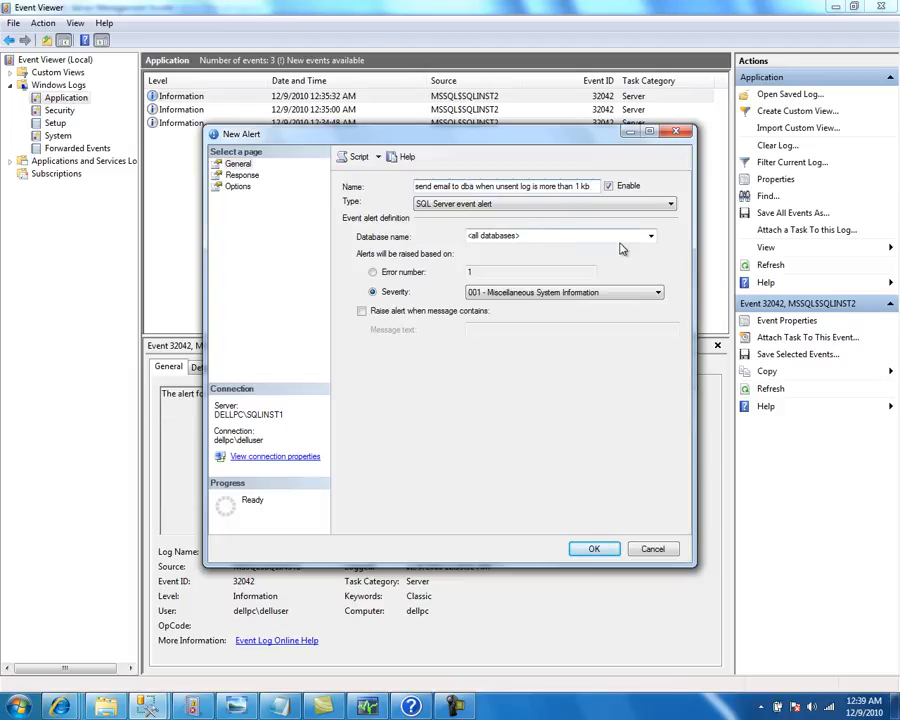
{"action": "left_click", "coordinate": [651, 236]}
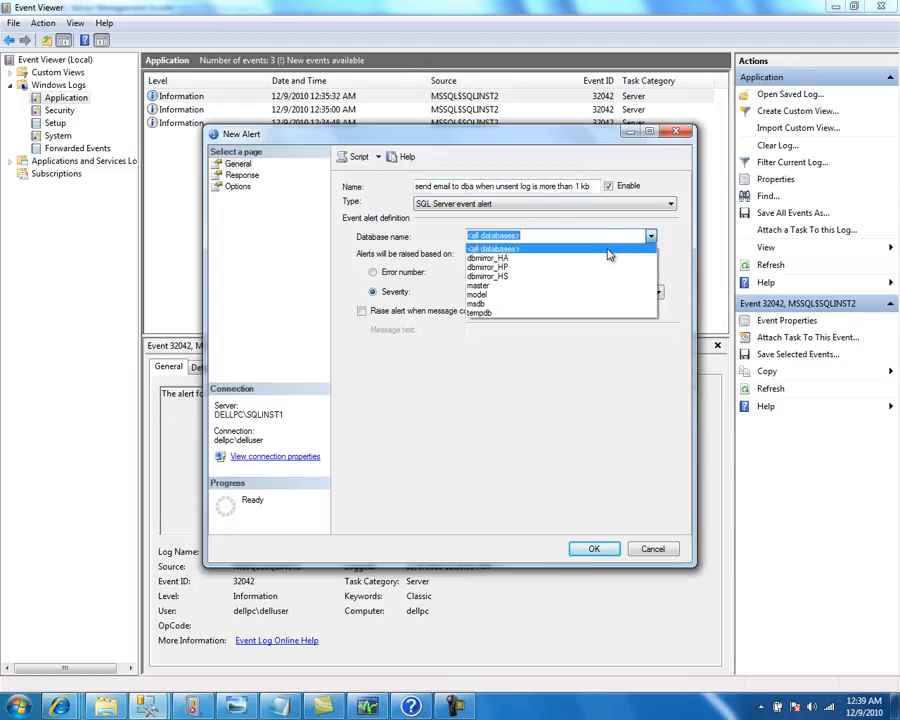
{"action": "left_click", "coordinate": [651, 236]}
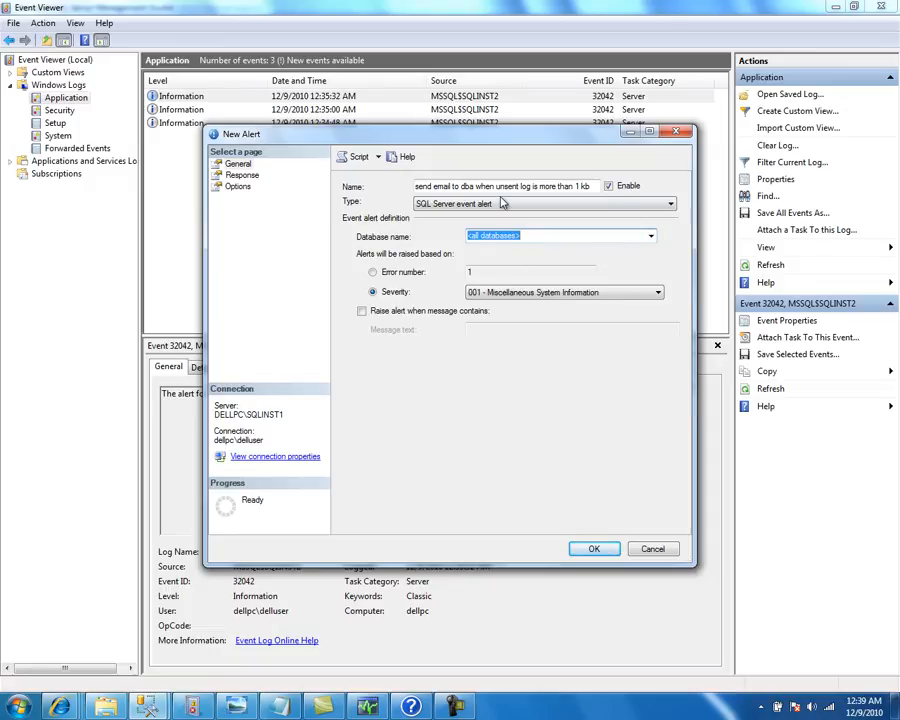
{"action": "left_click", "coordinate": [651, 237]}
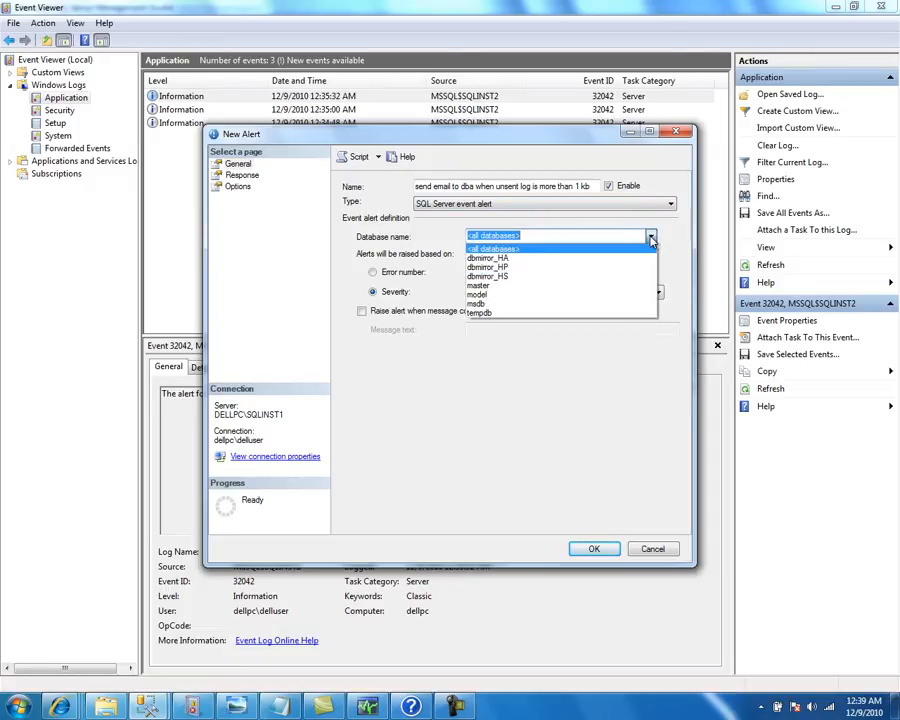
{"action": "left_click", "coordinate": [562, 270]}
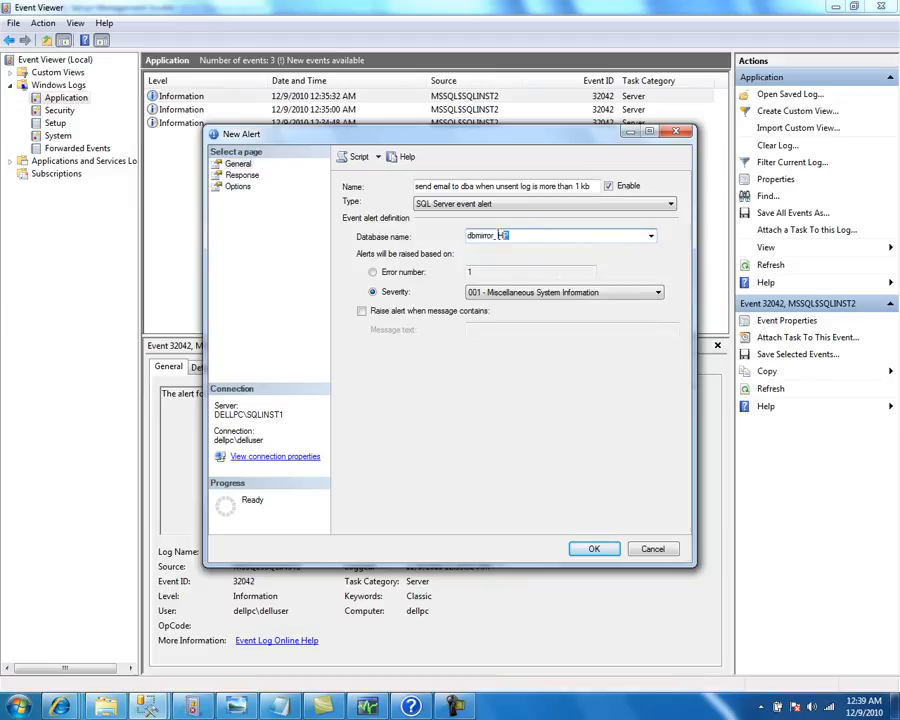
{"action": "key", "text": "Escape"}
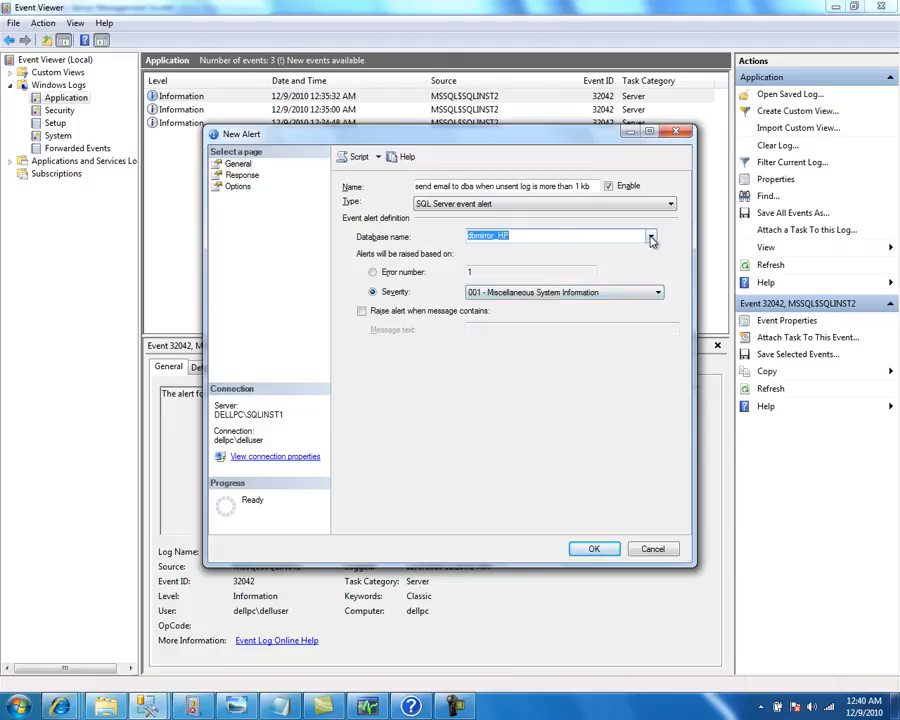
{"action": "left_click", "coordinate": [651, 236]}
{"action": "left_click", "coordinate": [568, 250]}
Set the alert to trigger on error number 32042 and switch to the Response page
{"action": "left_click", "coordinate": [373, 273]}
{"action": "double_click", "coordinate": [469, 272]}
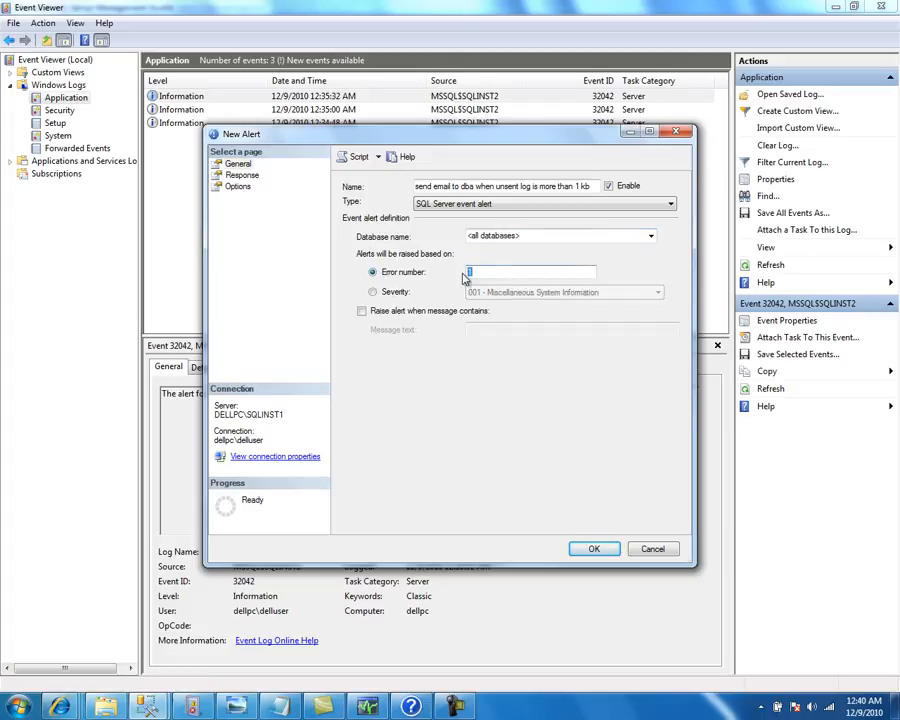
{"action": "type", "text": "32042"}
{"action": "left_click", "coordinate": [240, 175]}
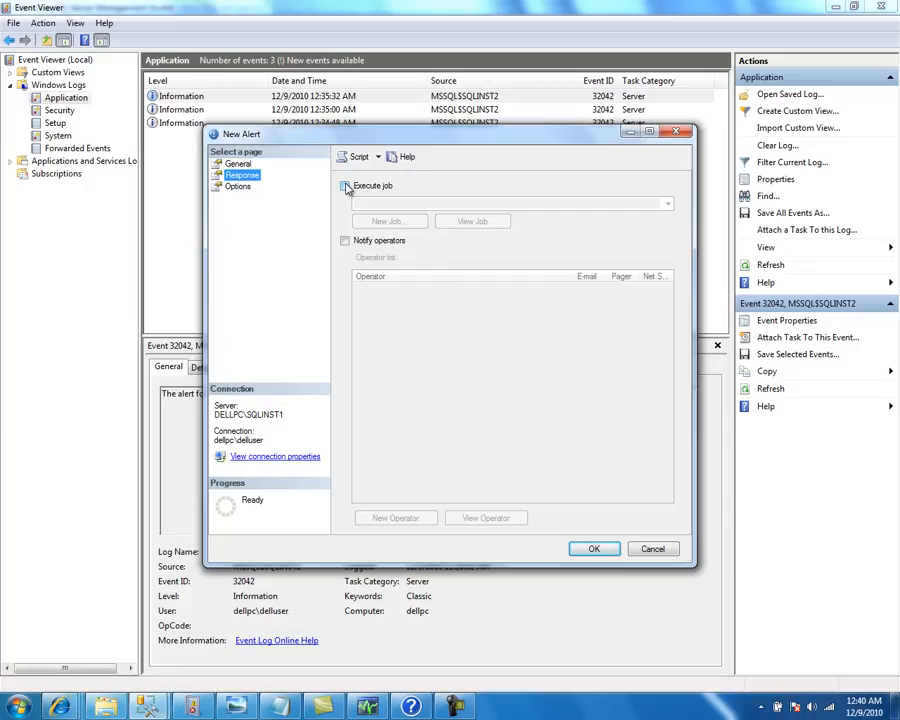
Turn on operator notification, create a new operator with an e-mail name, and tick E-mail for them
{"action": "left_click", "coordinate": [344, 241]}
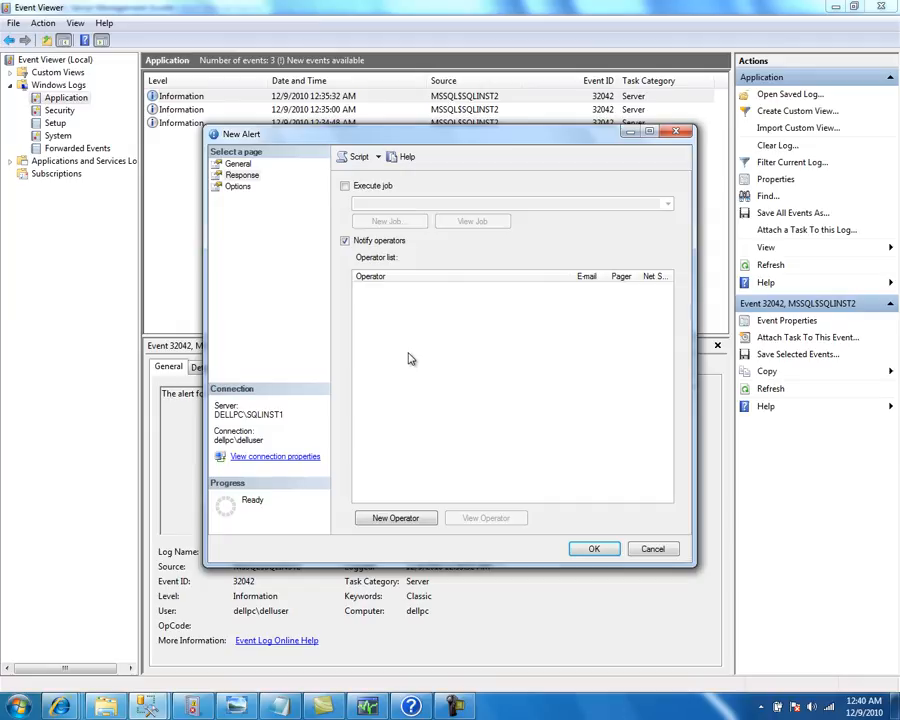
{"action": "left_click", "coordinate": [396, 522]}
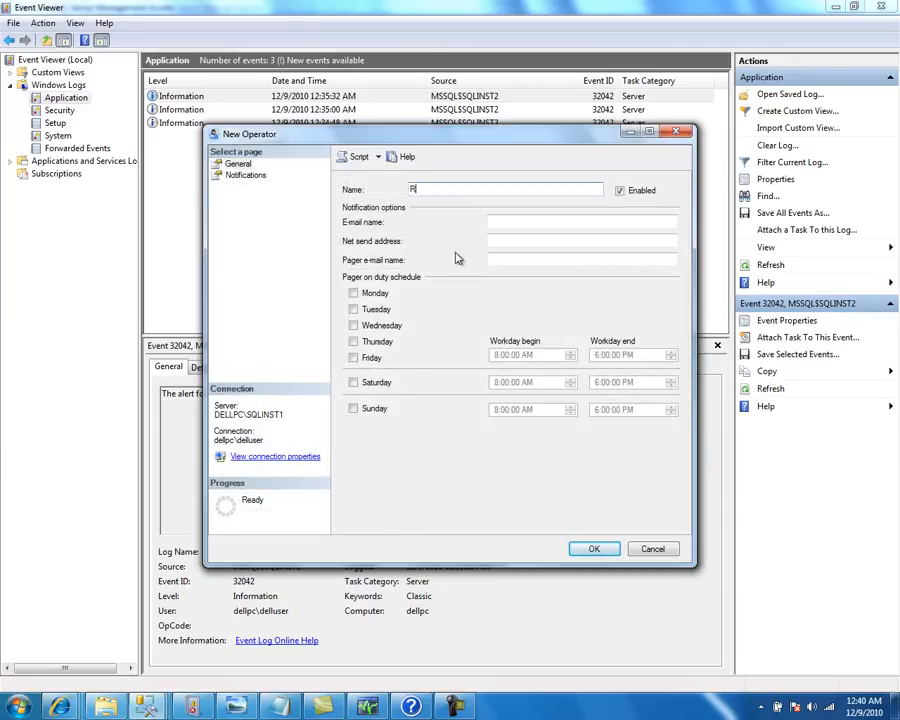
{"action": "key", "text": "Tab"}
{"action": "key", "text": "Tab"}
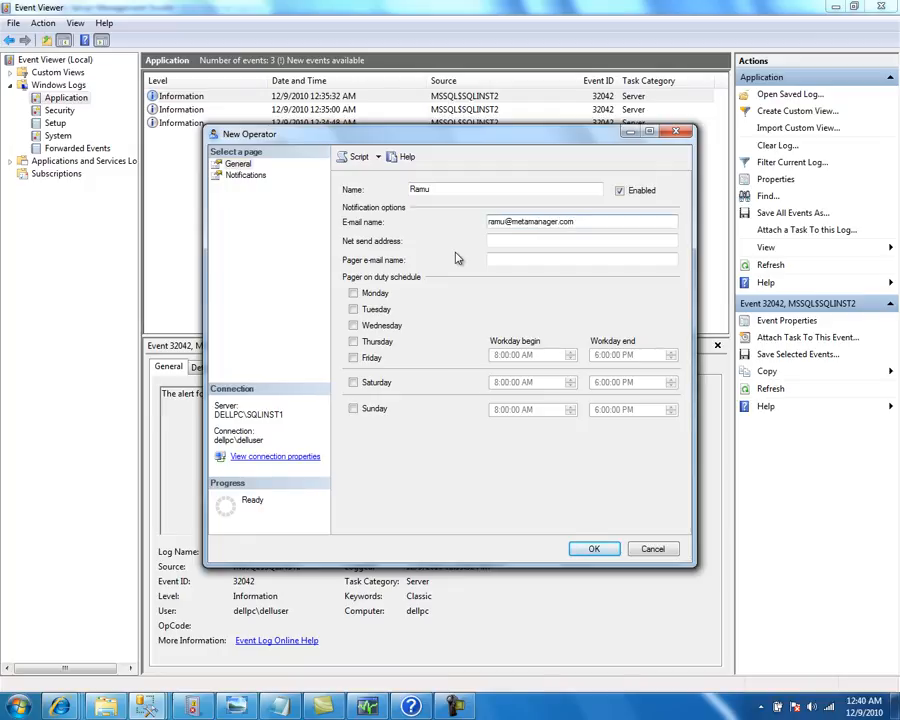
{"action": "left_click", "coordinate": [590, 552]}
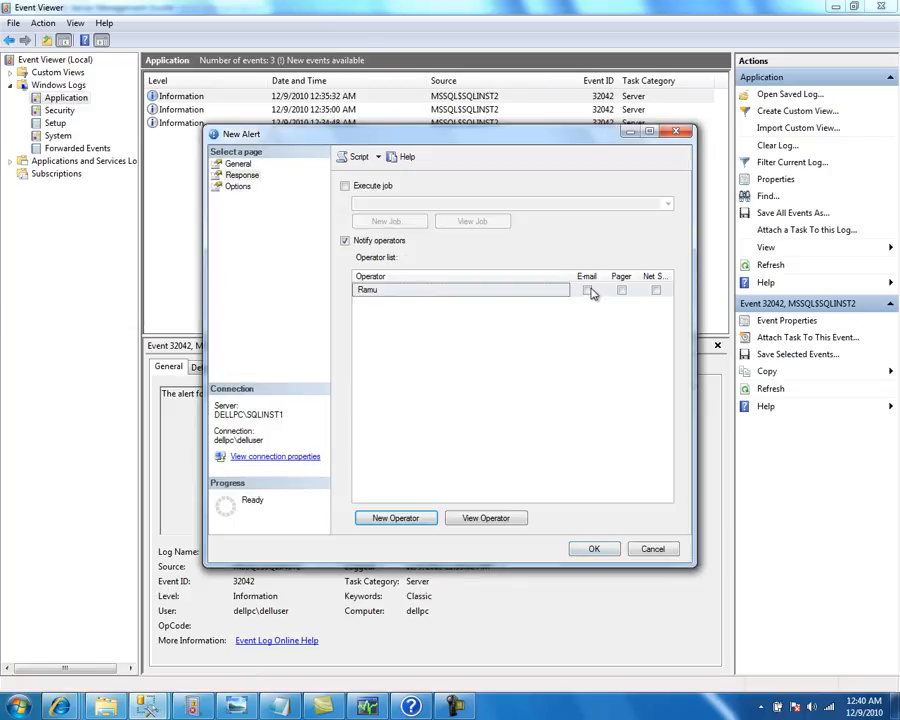
{"action": "left_click", "coordinate": [588, 290]}
{"action": "left_click", "coordinate": [239, 187]}
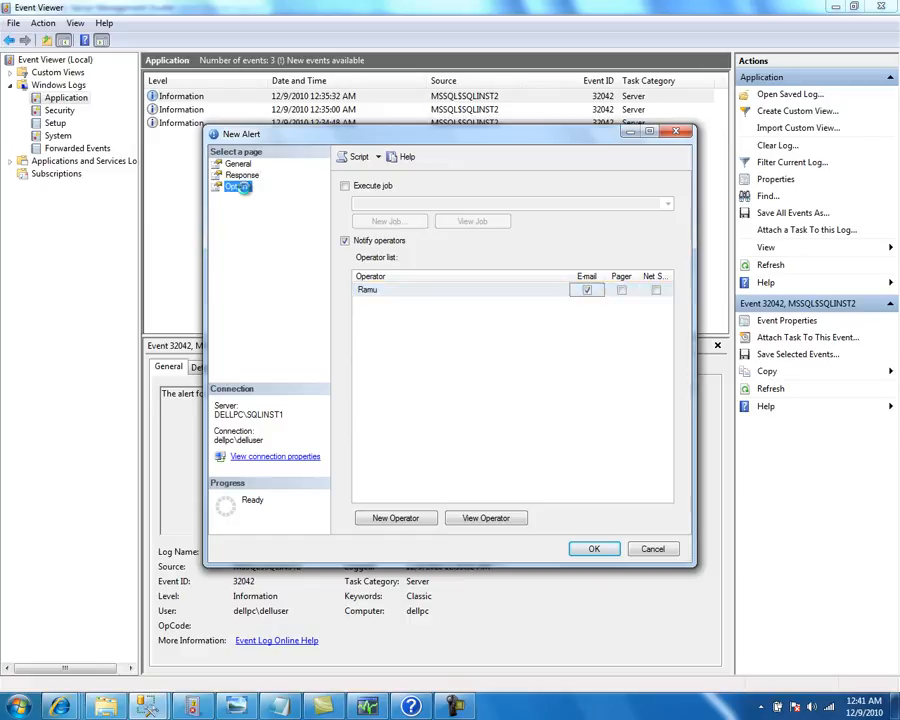
Include the error text in e-mails, add the message 'Please look into the issue', and save the alert
{"action": "left_click", "coordinate": [360, 206]}
{"action": "left_click", "coordinate": [385, 280]}
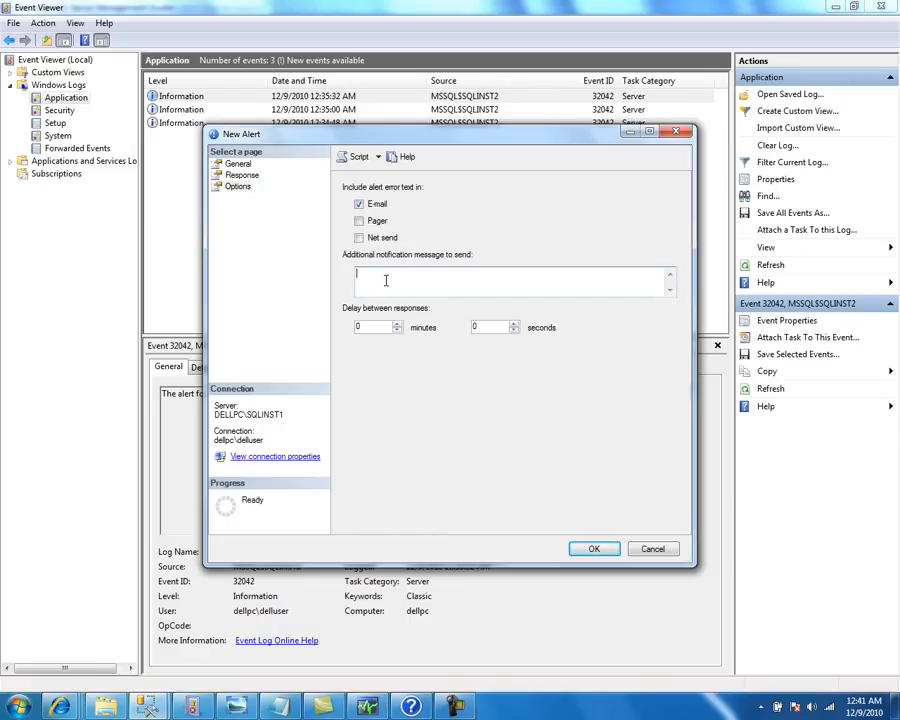
{"action": "type", "text": "Please look into the issue"}
{"action": "left_click", "coordinate": [236, 164]}
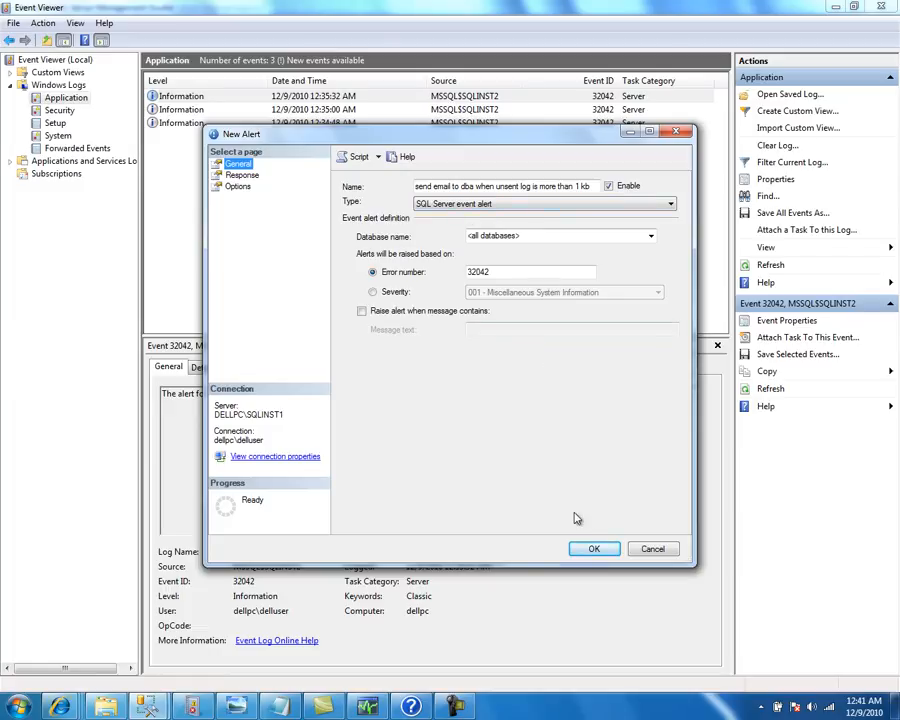
{"action": "left_click", "coordinate": [594, 550]}
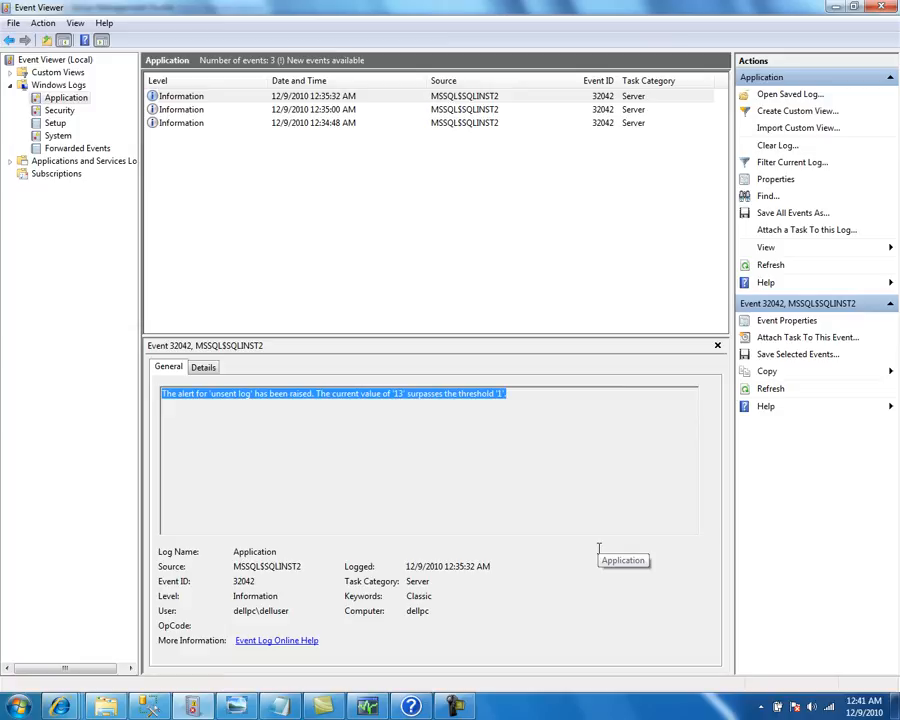
Review the running SQLQuery9 (t1) and SQLQuery10 (t2) insert scripts in Management Studio
{"action": "key", "text": "alt+Tab"}
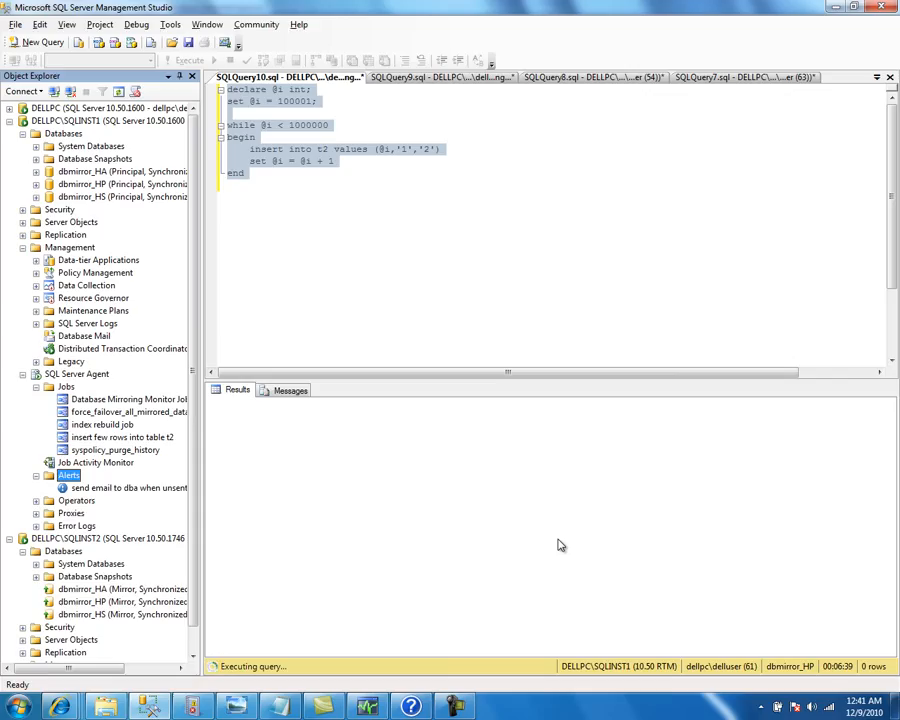
{"action": "key", "text": "alt+Tab"}
{"action": "key", "text": "alt+Tab"}
{"action": "left_click", "coordinate": [425, 77]}
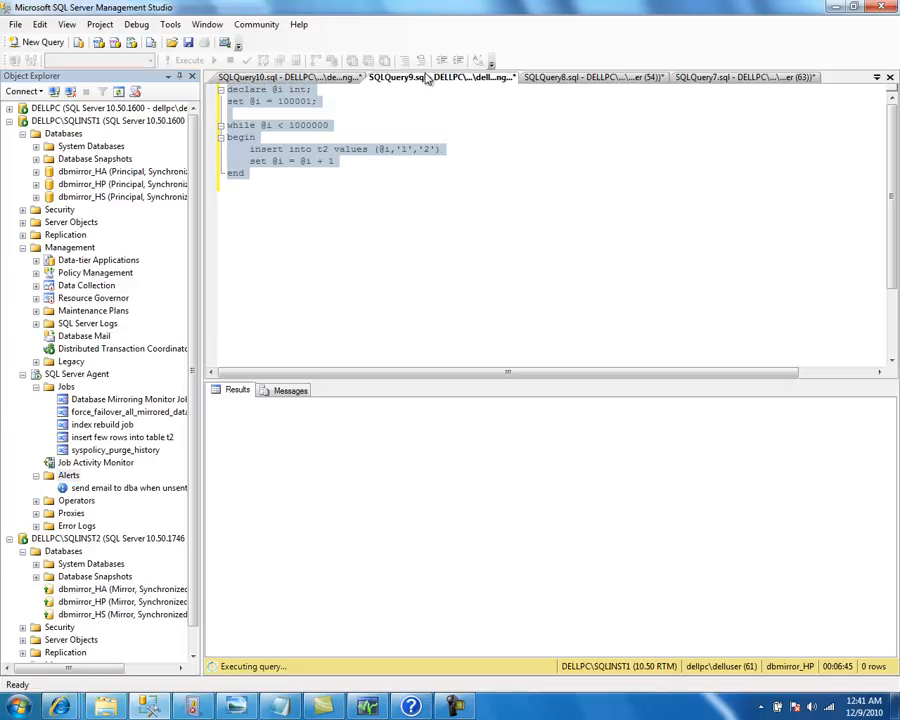
{"action": "left_click", "coordinate": [333, 79]}
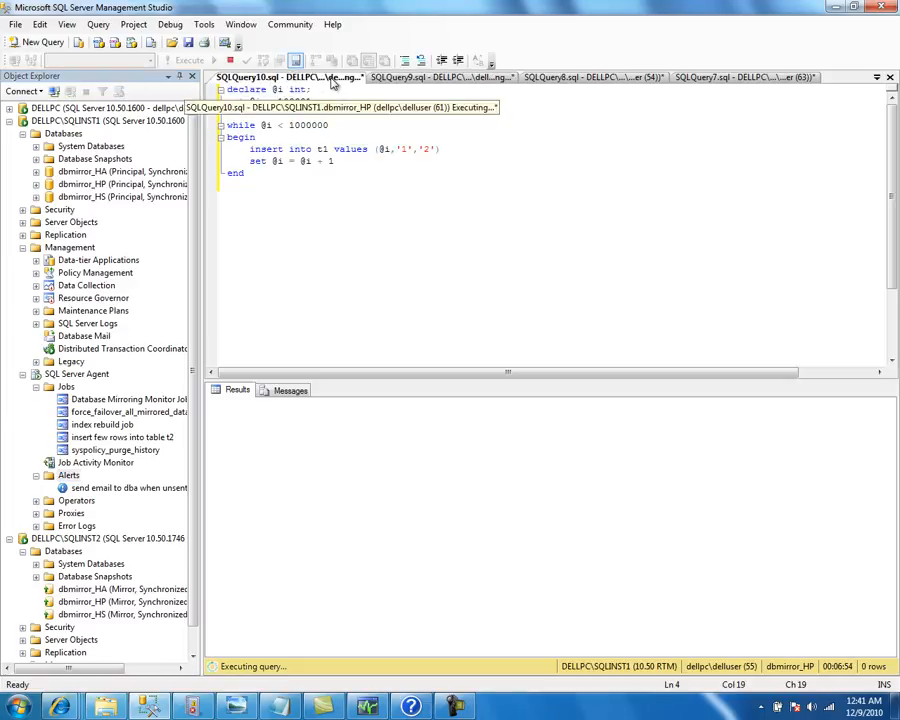
{"action": "key", "text": "ctrl+a"}
{"action": "left_click", "coordinate": [420, 82]}
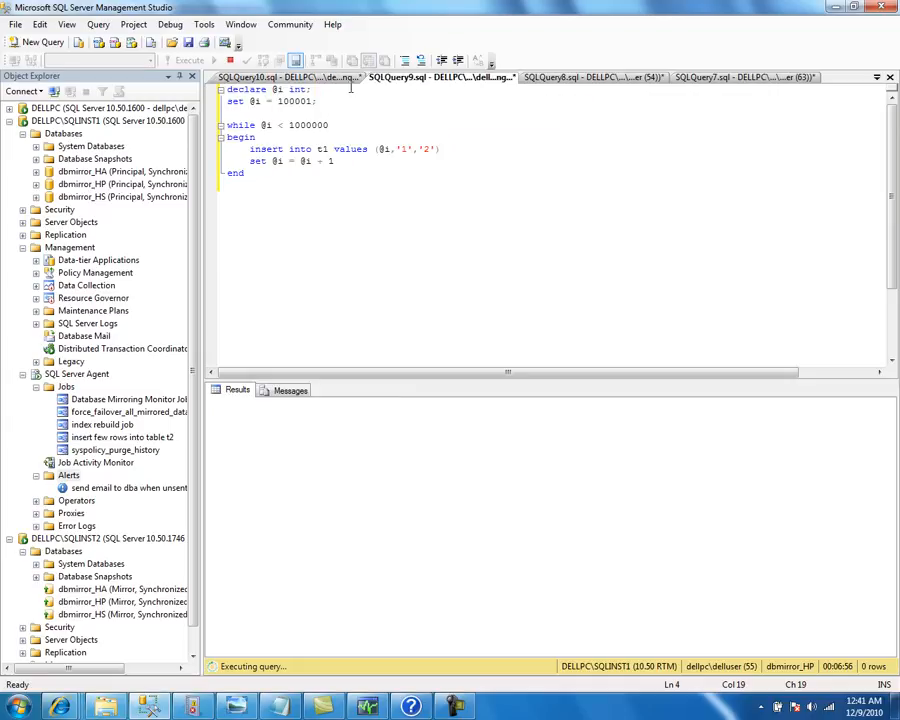
{"action": "left_click", "coordinate": [298, 78]}
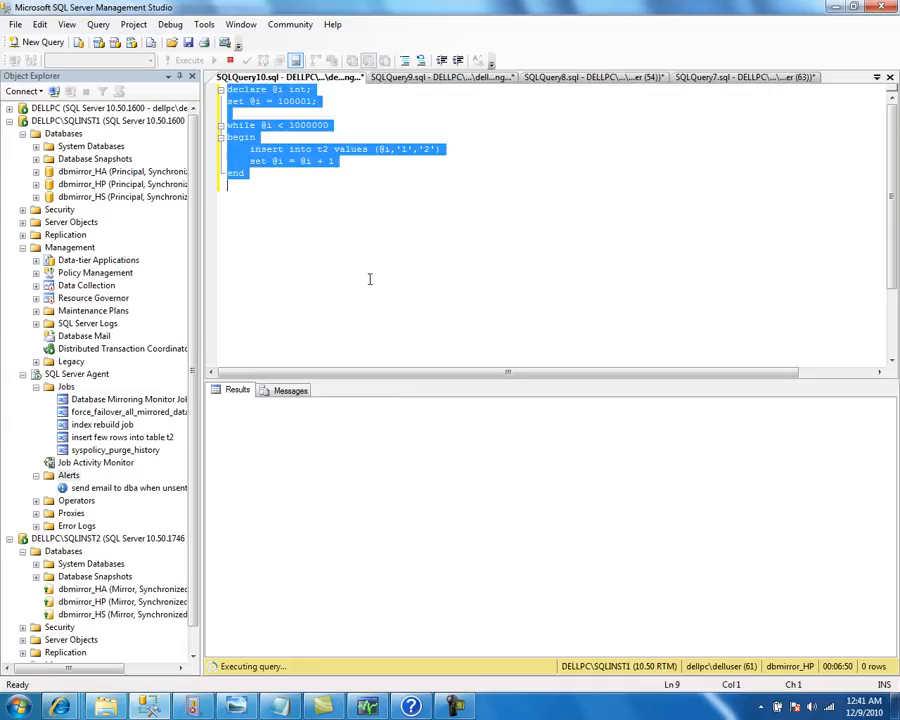
Bring up Event Viewer showing event 32042: unsent log value 13 surpasses threshold 1
{"action": "right_click", "coordinate": [87, 490]}
{"action": "left_click", "coordinate": [310, 541]}
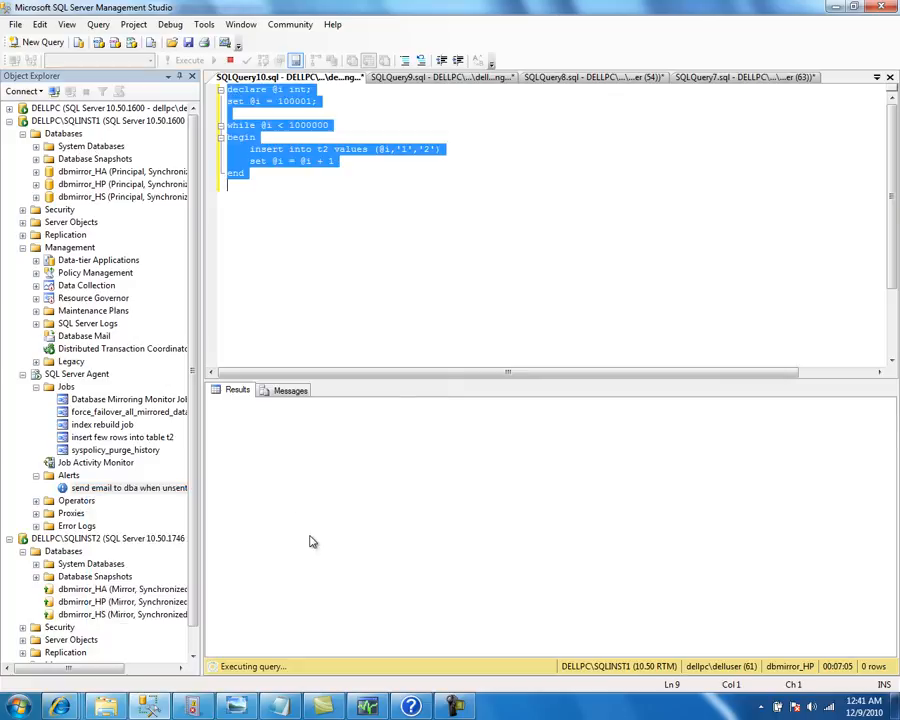
{"action": "left_click", "coordinate": [192, 706]}
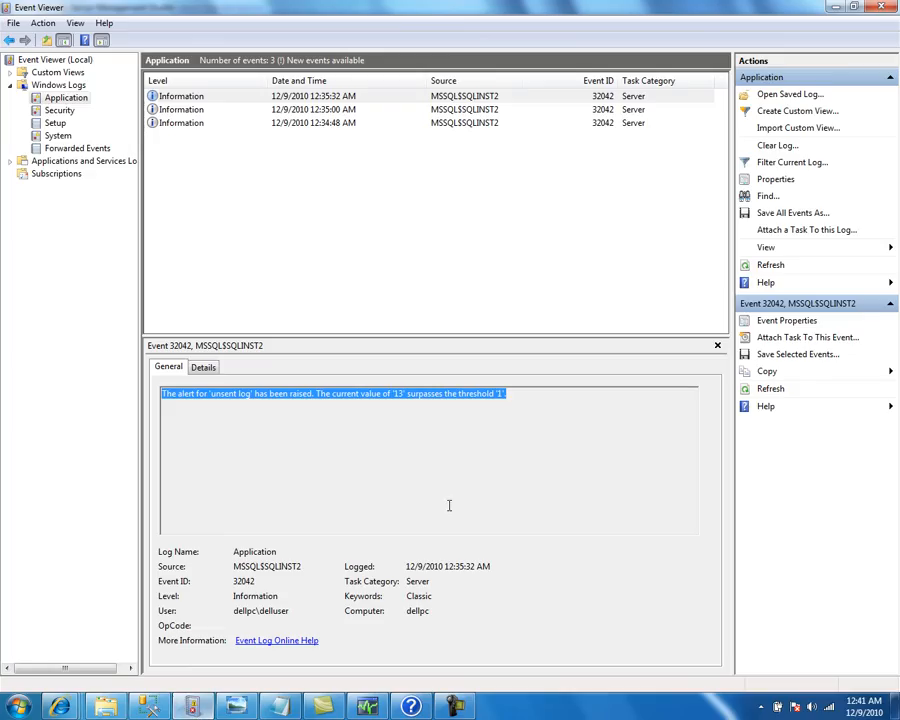
Reload the Application log and read Alert Engine event 312 and unsent-log event 32042
{"action": "left_click", "coordinate": [779, 267]}
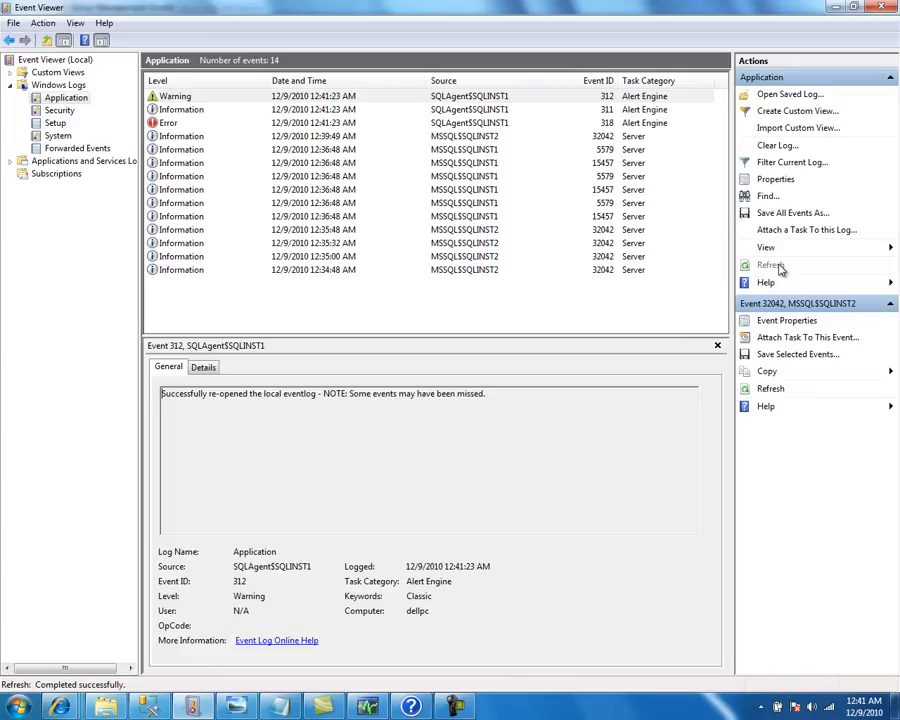
{"action": "left_click", "coordinate": [771, 265]}
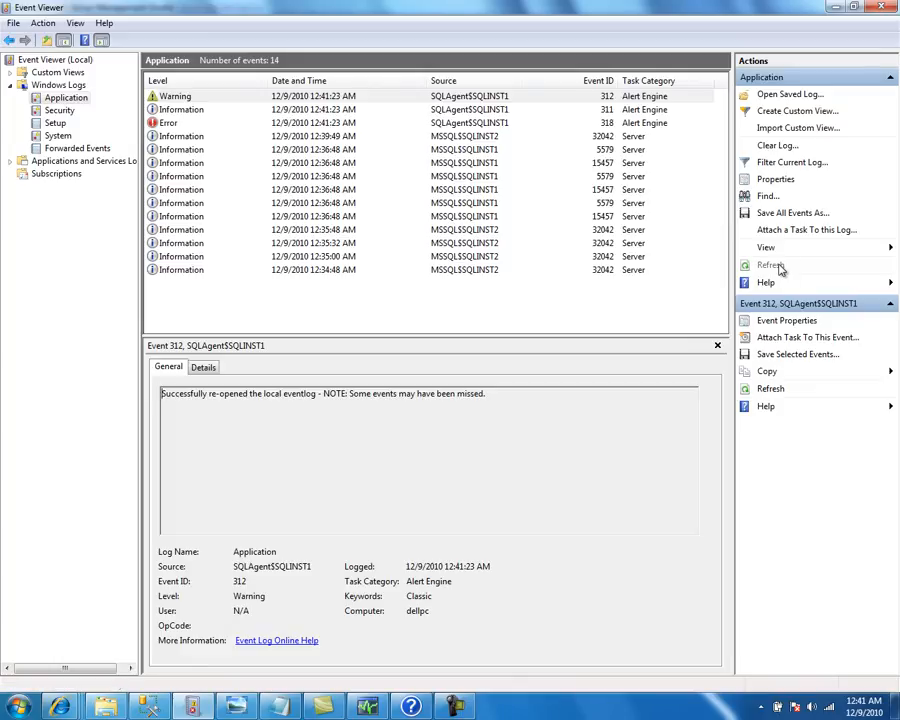
{"action": "left_click", "coordinate": [771, 265]}
{"action": "left_click", "coordinate": [362, 97]}
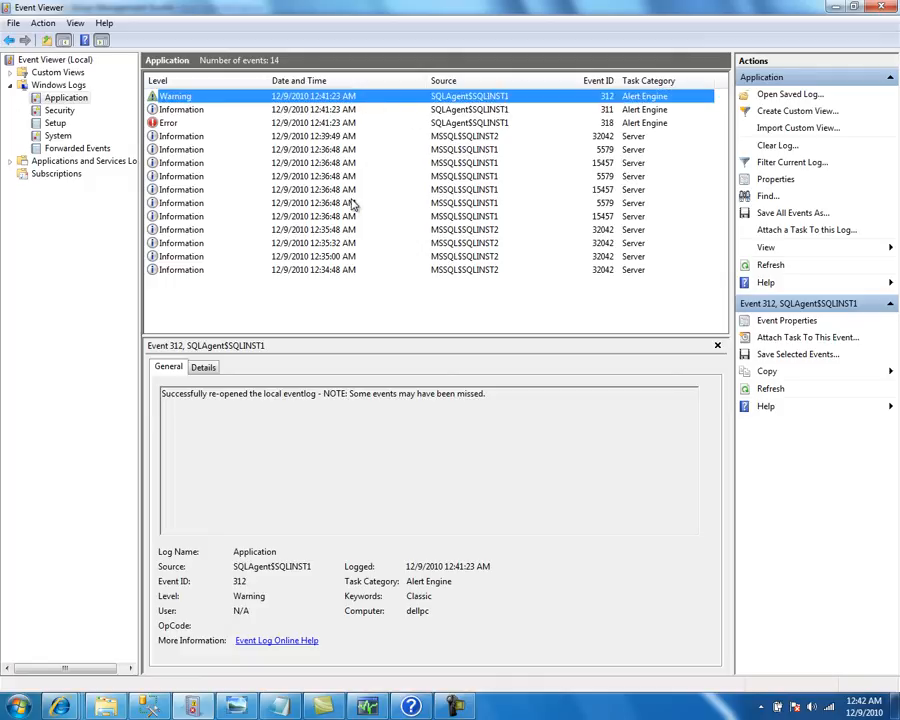
{"action": "left_click", "coordinate": [355, 138]}
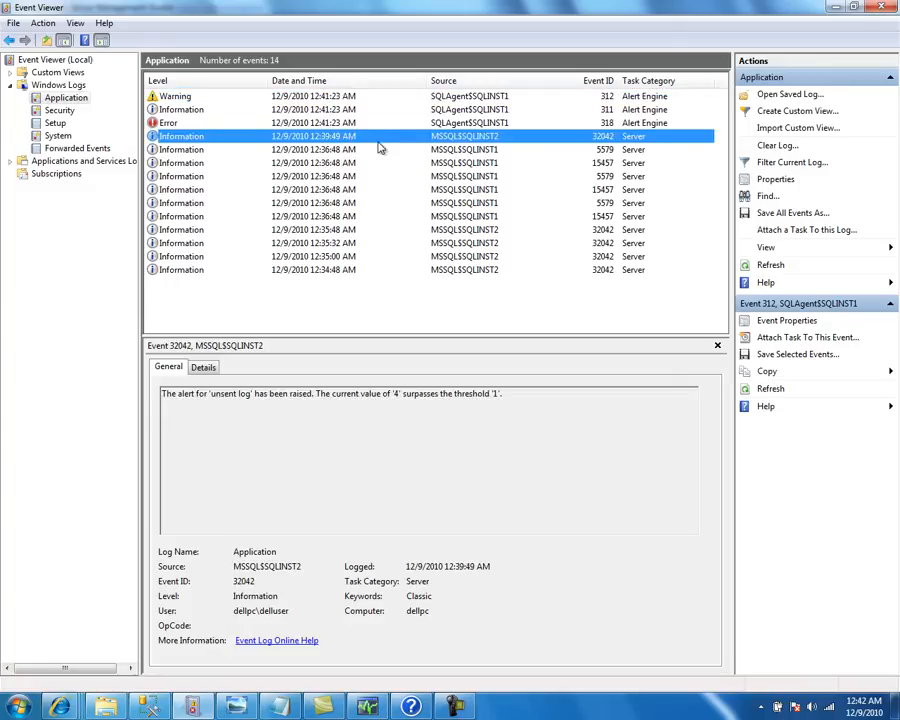
{"action": "left_click", "coordinate": [343, 97]}
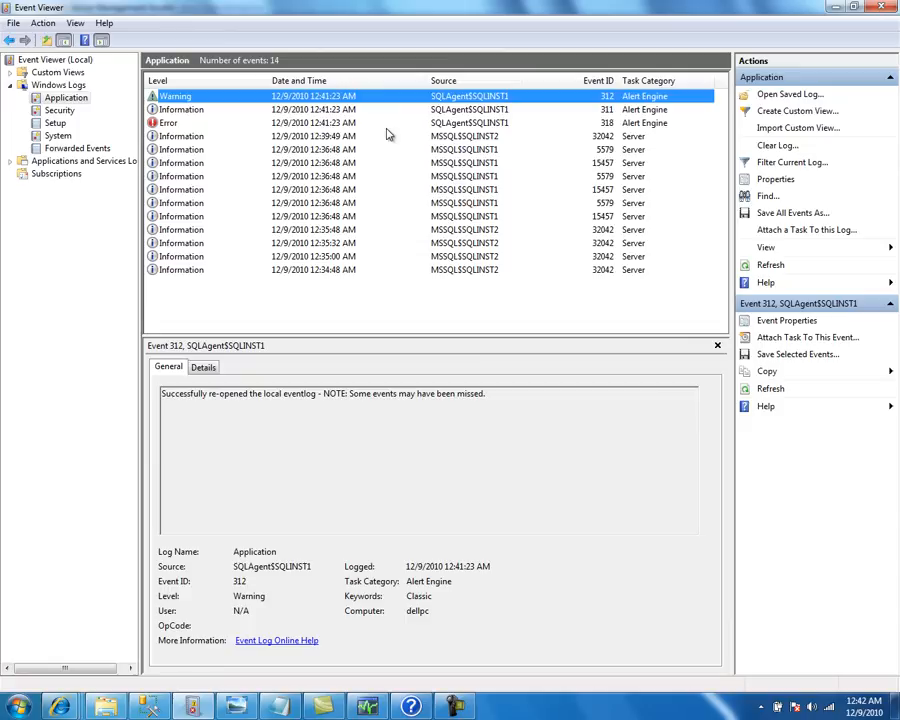
Keep reloading the Application log to watch for new alert events
{"action": "left_click", "coordinate": [769, 272]}
{"action": "left_click", "coordinate": [768, 268]}
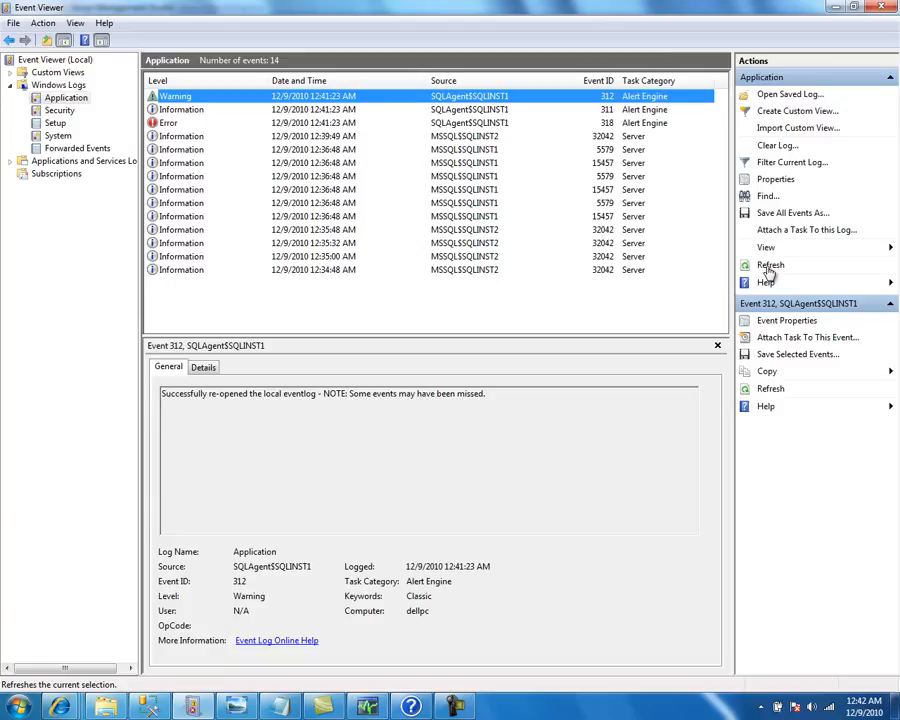
{"action": "left_click", "coordinate": [768, 271]}
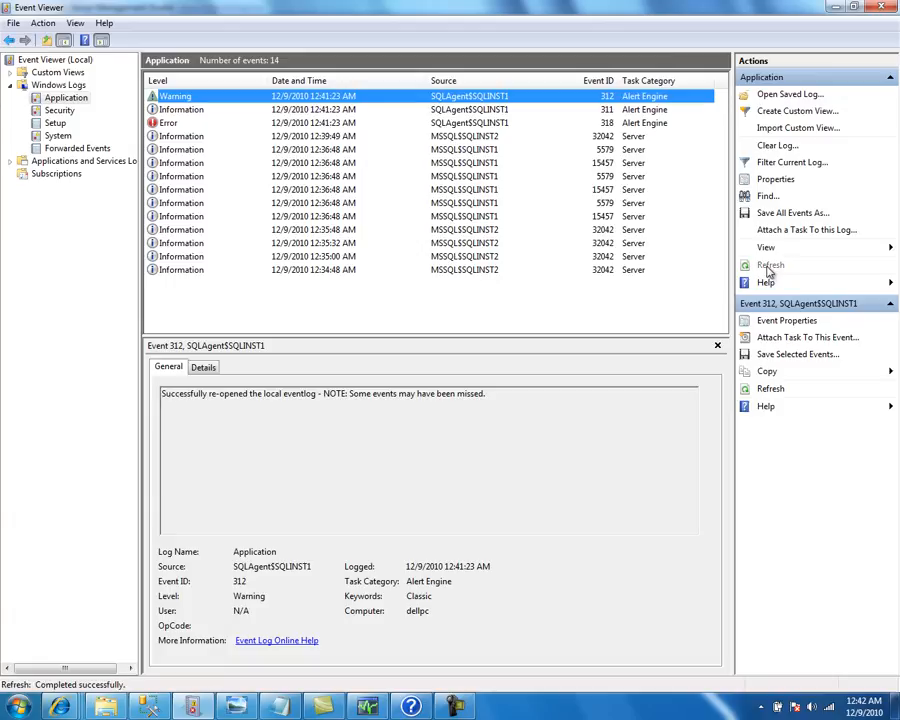
{"action": "left_click", "coordinate": [768, 268]}
{"action": "left_click", "coordinate": [768, 268]}
{"action": "left_click", "coordinate": [768, 268]}
{"action": "left_click", "coordinate": [768, 270]}
Check the SQLQuery10 script, then bring up Database Mirroring Monitor showing dbmirror_HP synchronized
{"action": "left_click", "coordinate": [236, 706]}
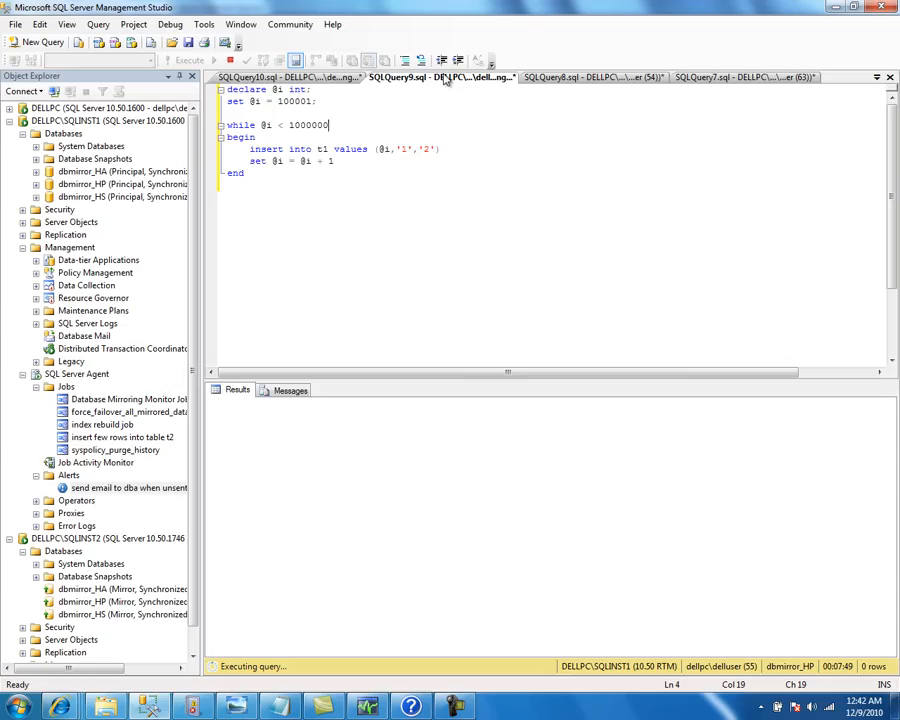
{"action": "left_click", "coordinate": [352, 79]}
{"action": "left_click", "coordinate": [284, 212]}
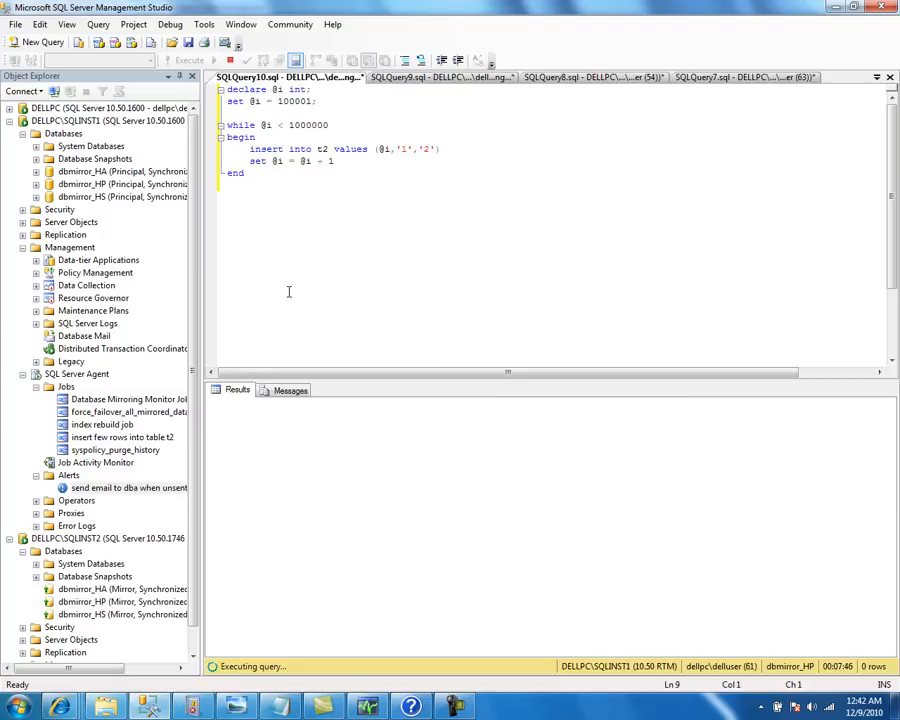
{"action": "left_click", "coordinate": [193, 706]}
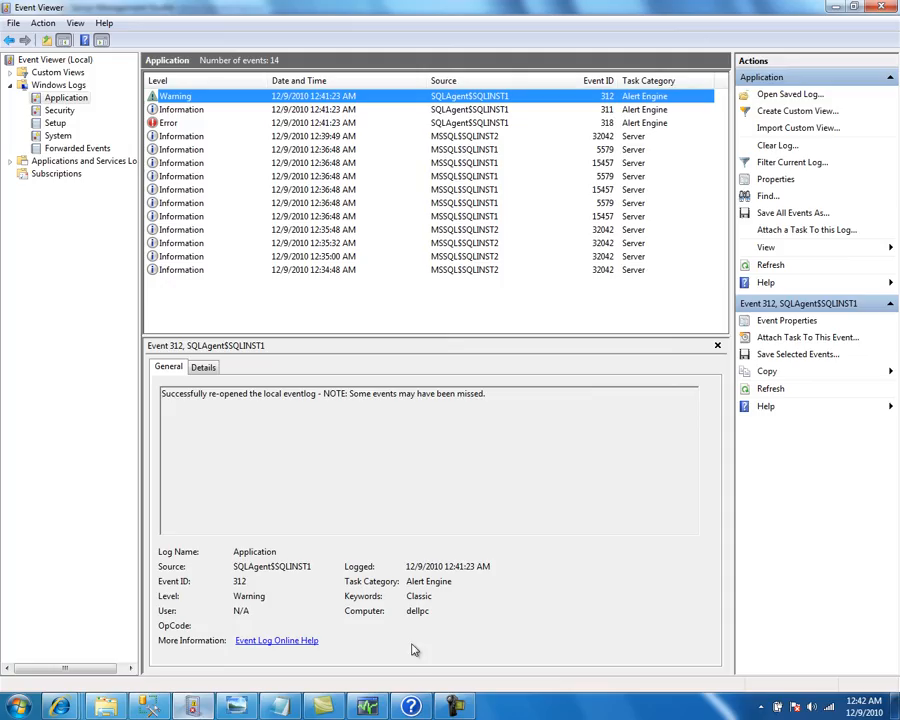
{"action": "left_click", "coordinate": [370, 707]}
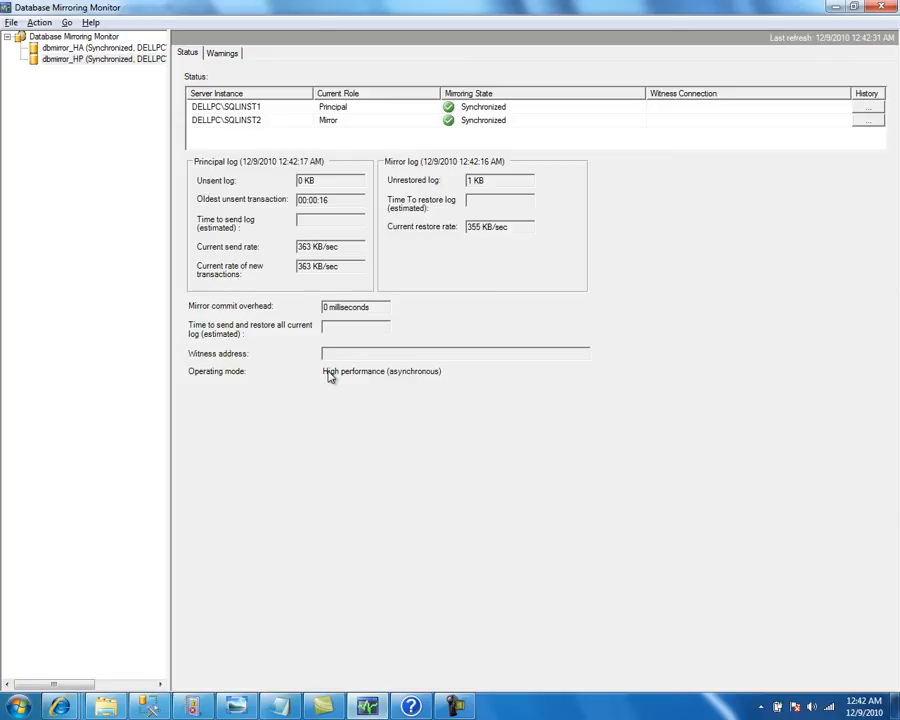
Refresh the mirroring status and check the t1 insert query's row-affected messages
{"action": "key", "text": "F5"}
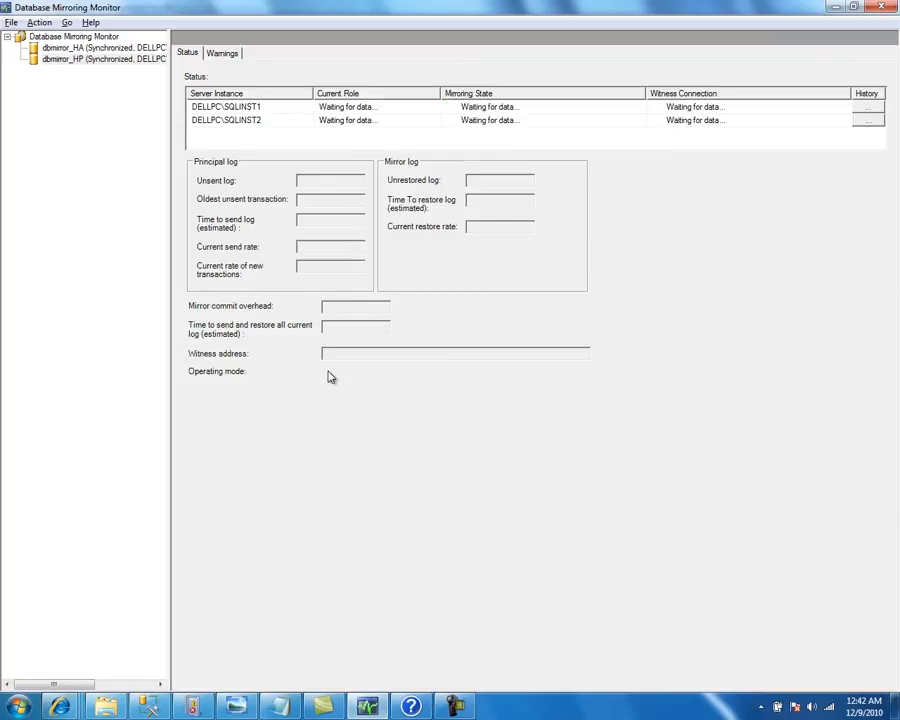
{"action": "key", "text": "F5"}
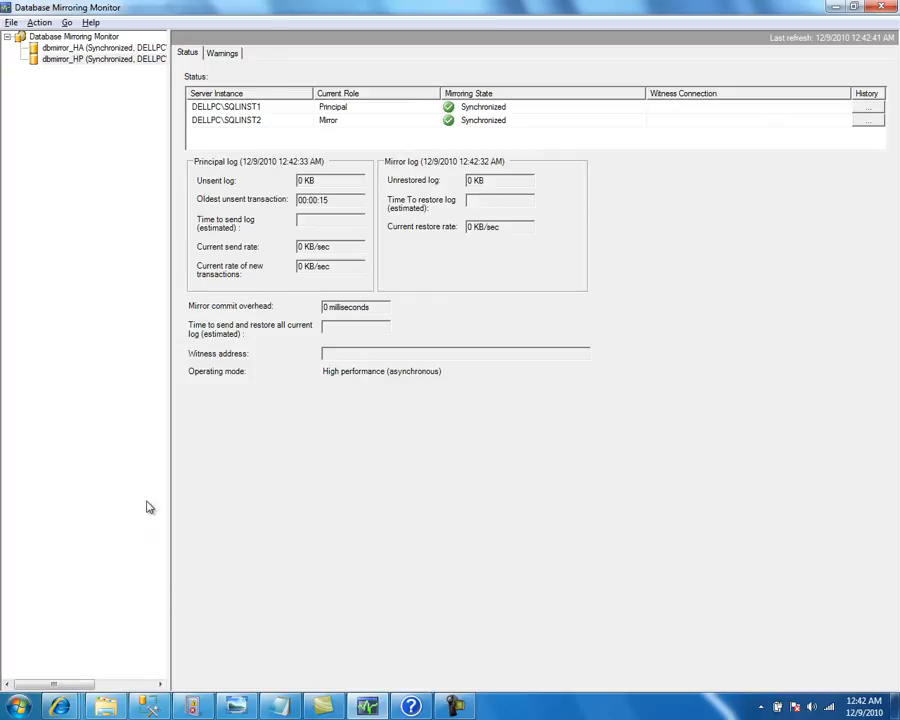
{"action": "left_click", "coordinate": [148, 707]}
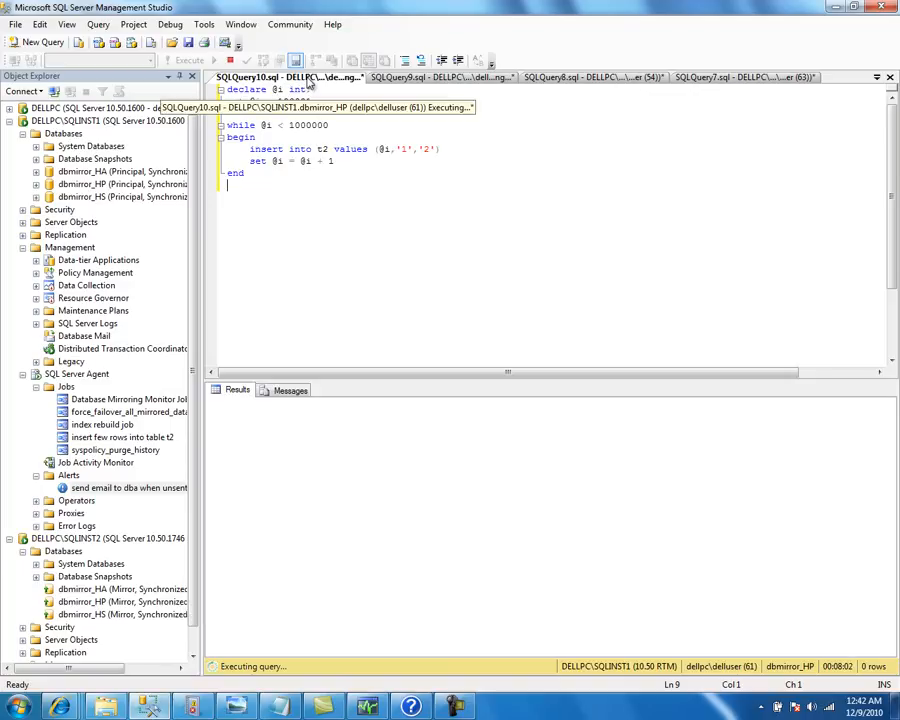
{"action": "left_click", "coordinate": [400, 79]}
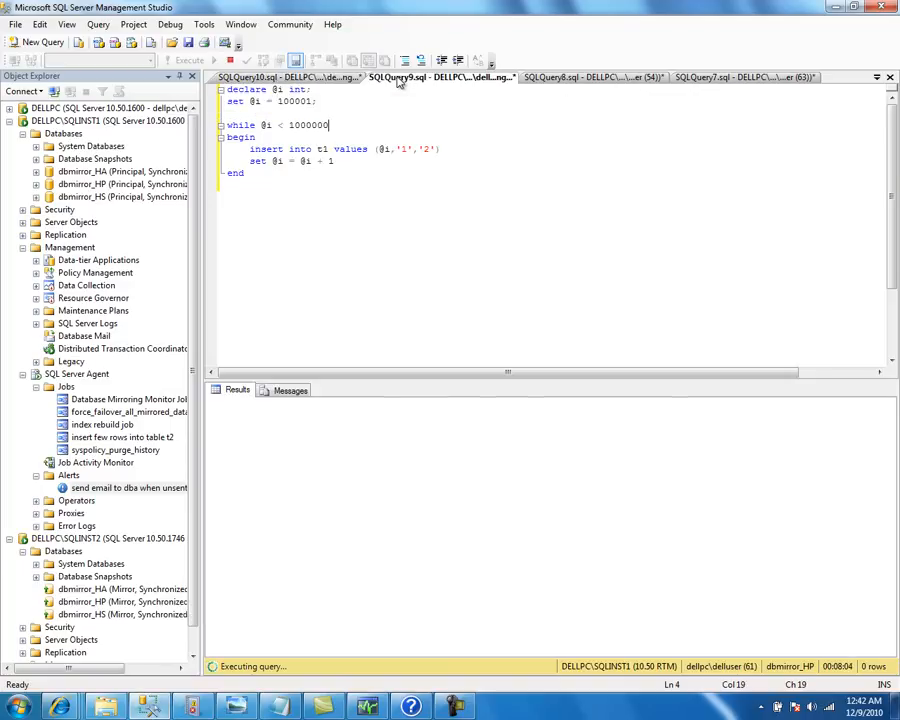
{"action": "left_click", "coordinate": [290, 390]}
{"action": "left_click", "coordinate": [238, 390]}
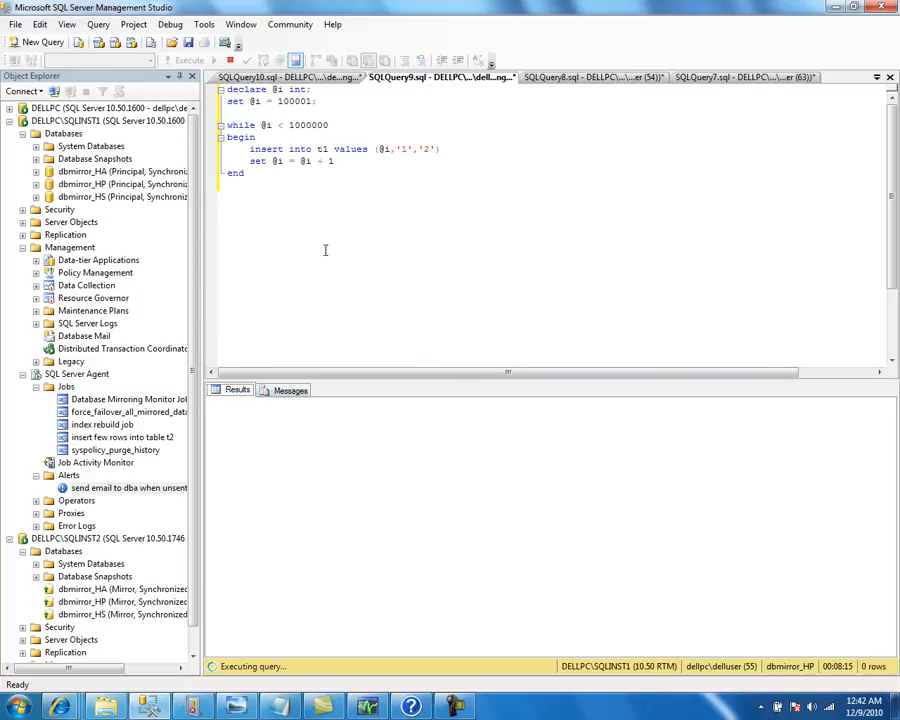
Refresh Database Mirroring Monitor several more times to confirm 0 KB unsent log
{"action": "left_click", "coordinate": [367, 706]}
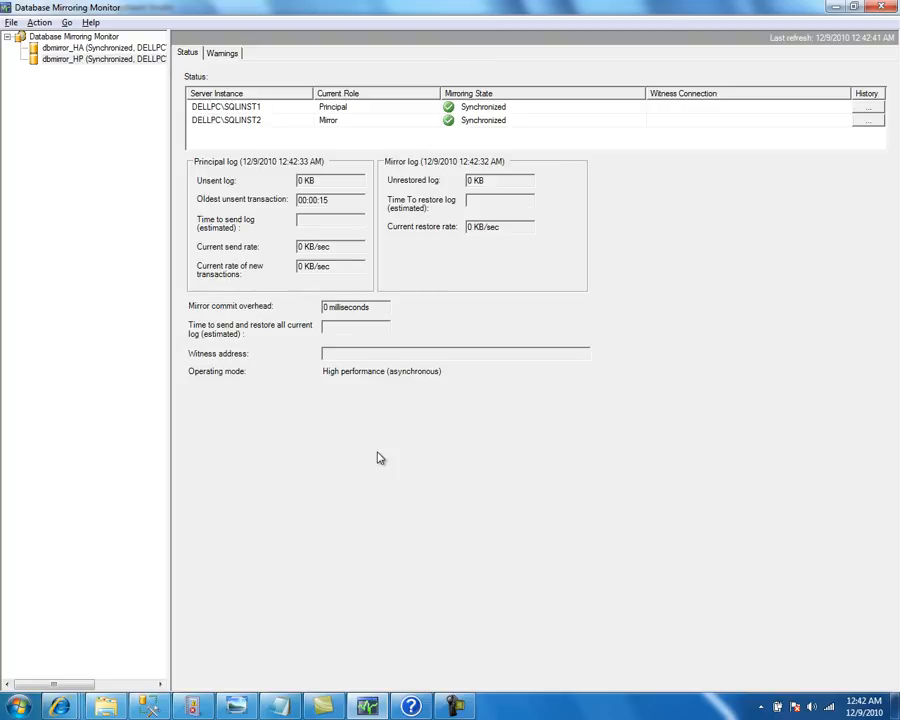
{"action": "key", "text": "F5"}
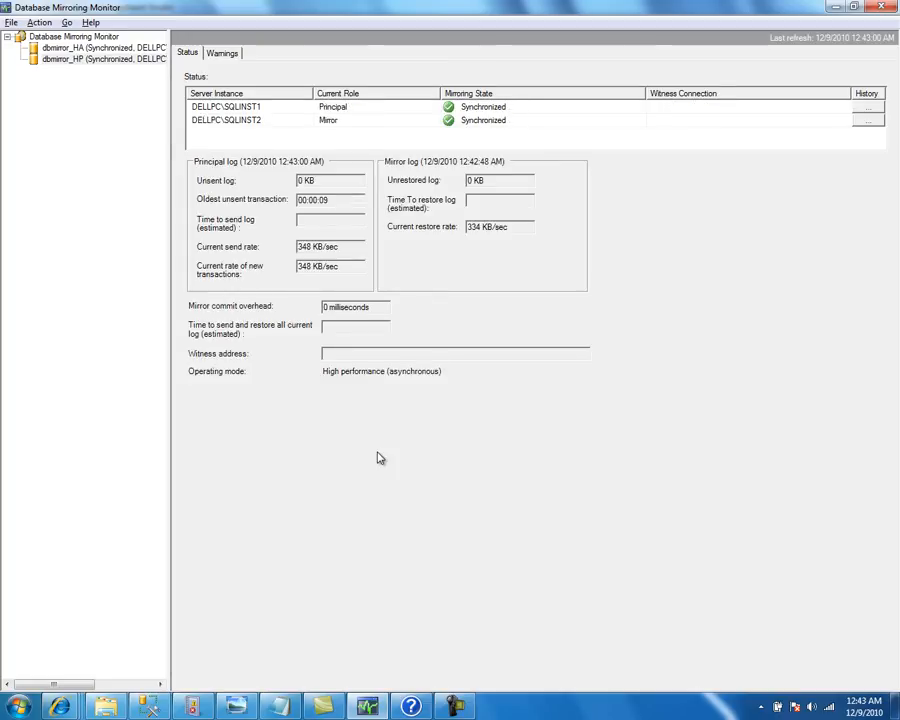
{"action": "key", "text": "F5"}
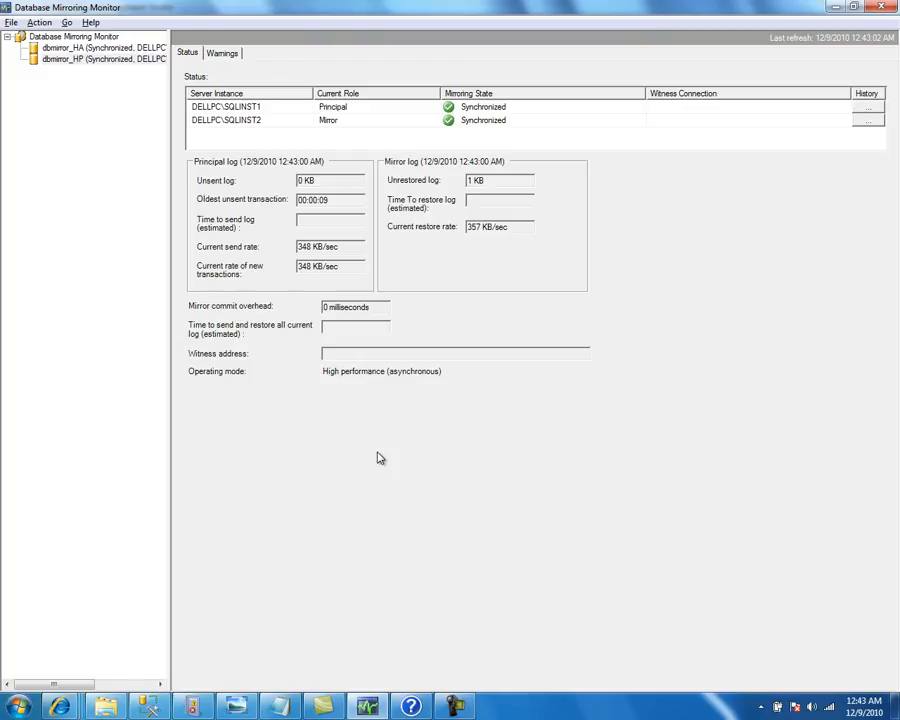
{"action": "key", "text": "F5"}
{"action": "key", "text": "F5"}
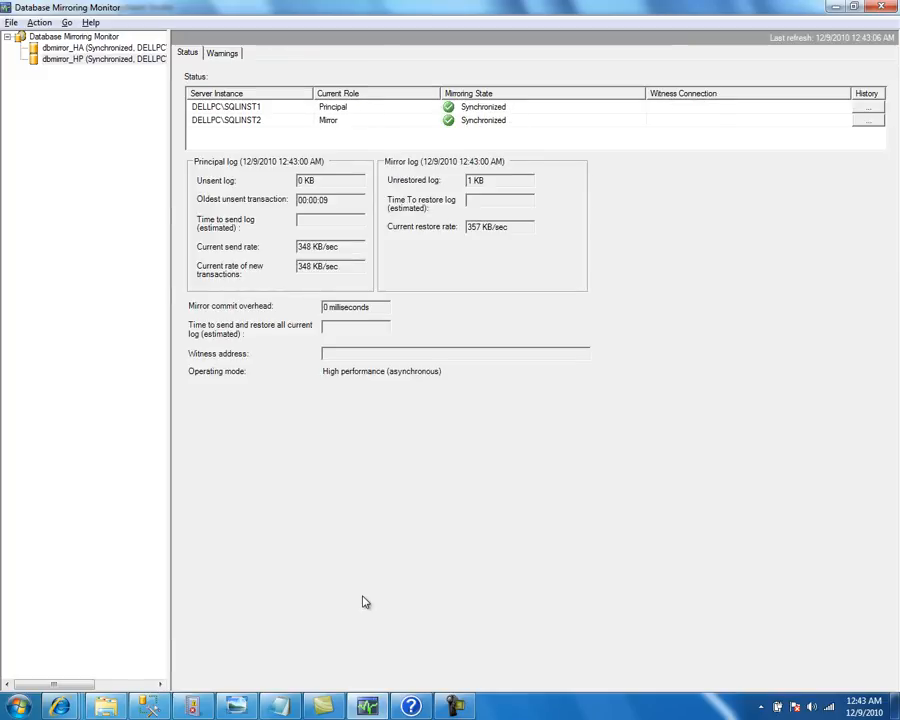
Reload the Event Viewer Application log repeatedly, still at 14 events, then return to SSMS
{"action": "left_click", "coordinate": [192, 707]}
{"action": "left_click", "coordinate": [772, 265]}
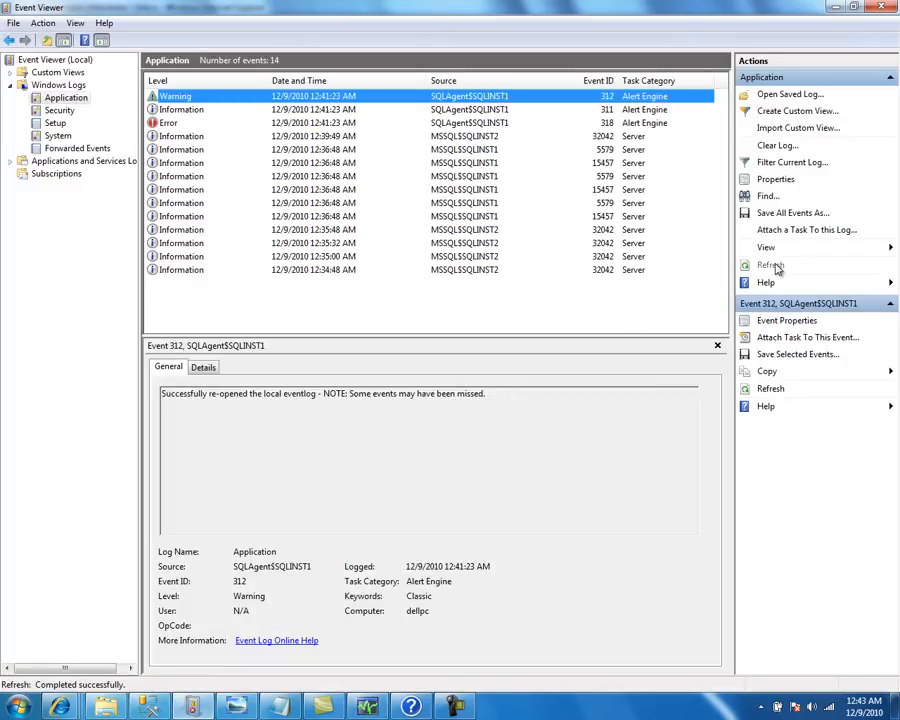
{"action": "left_click", "coordinate": [776, 266]}
{"action": "left_click", "coordinate": [776, 266]}
{"action": "left_click", "coordinate": [776, 266]}
{"action": "left_click", "coordinate": [776, 266]}
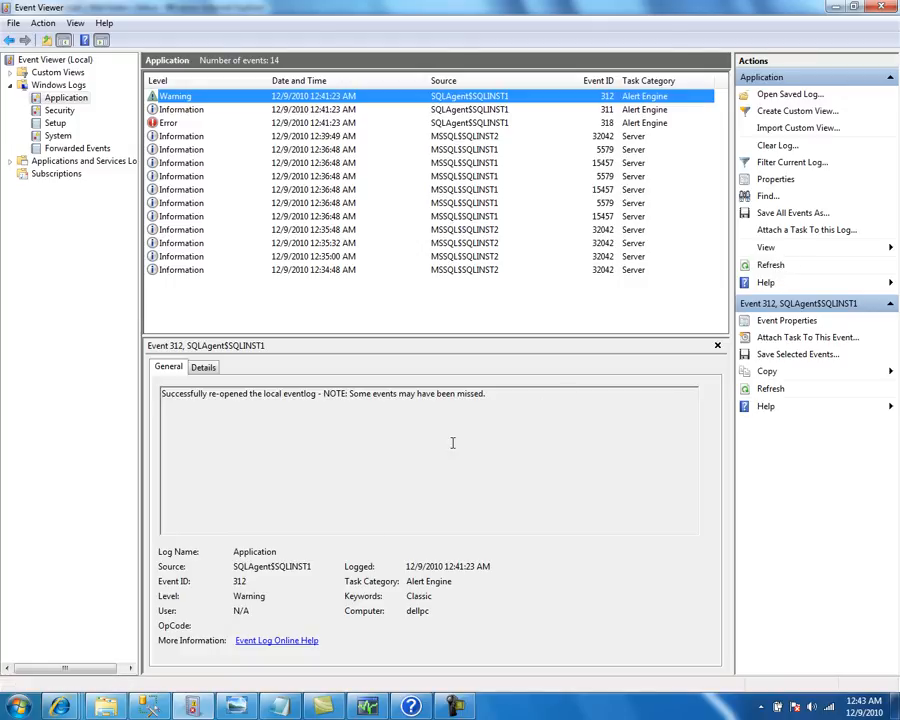
{"action": "key", "text": "alt+Tab"}
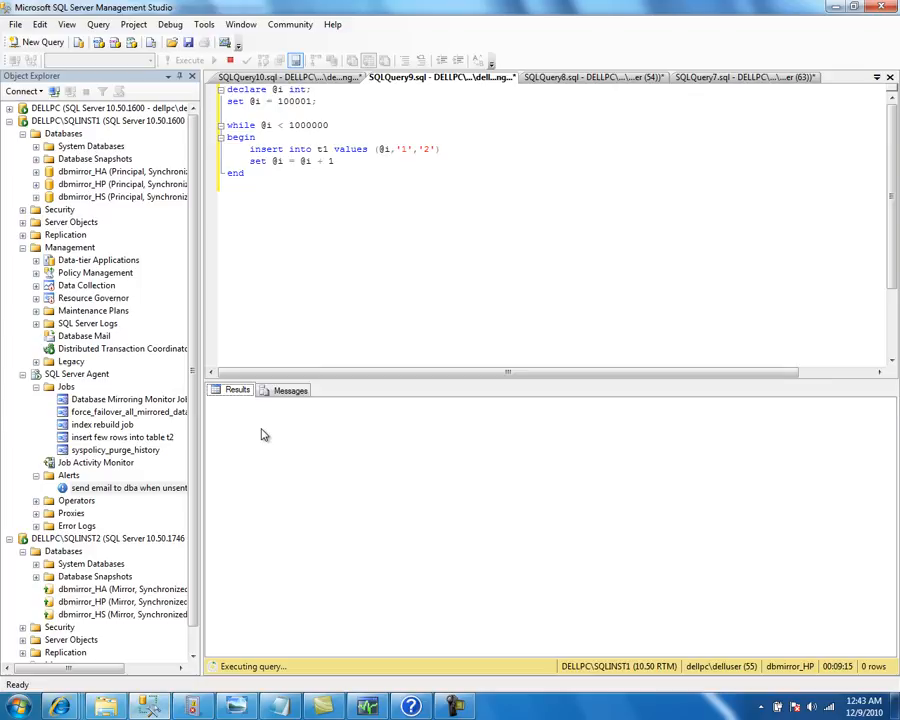
Cancel the running t1 and t2 inserts and raise the while-loop limit to 10000000
{"action": "left_click", "coordinate": [231, 61]}
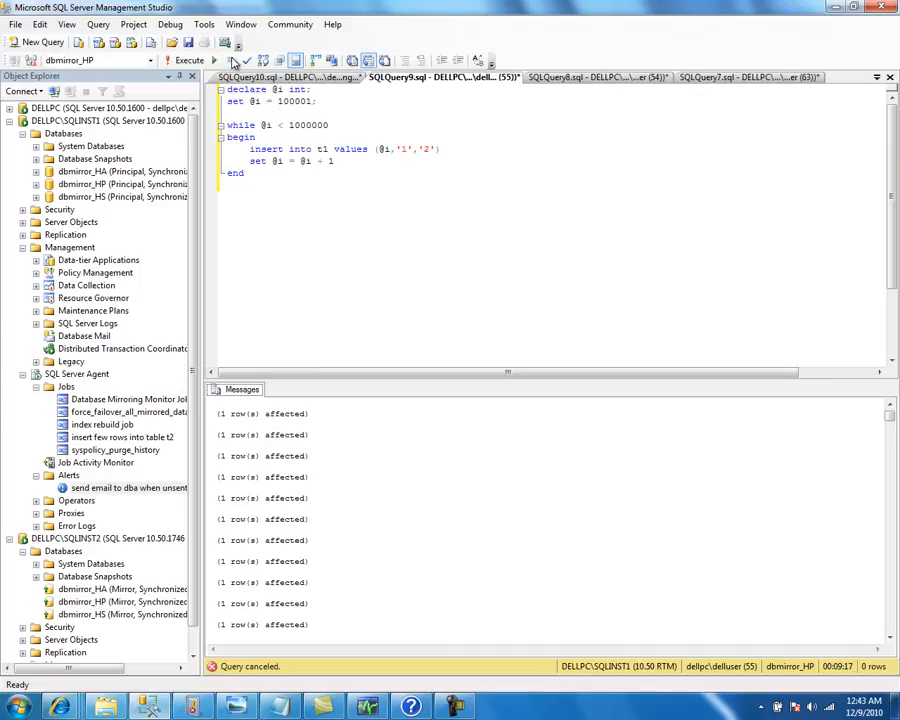
{"action": "left_click", "coordinate": [290, 77]}
{"action": "left_click", "coordinate": [232, 61]}
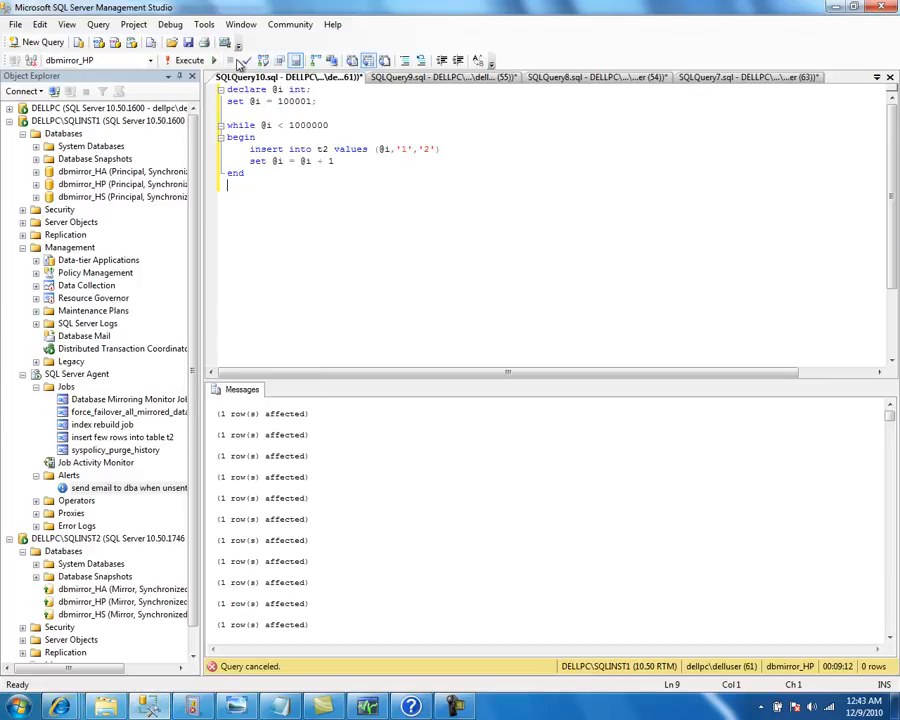
{"action": "double_click", "coordinate": [322, 127]}
{"action": "key", "text": "ctrl+c"}
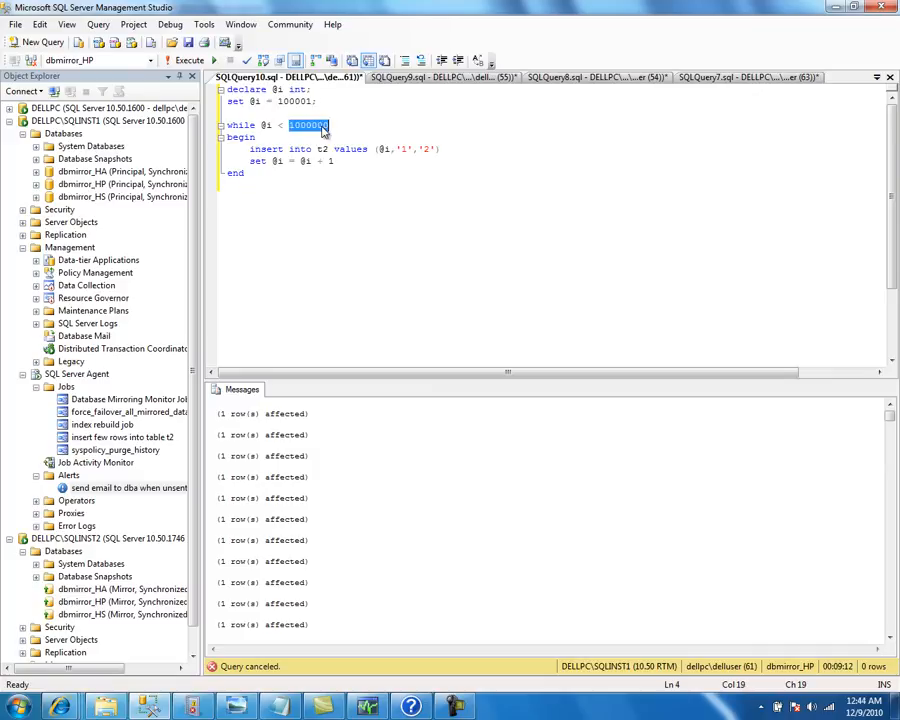
{"action": "double_click", "coordinate": [303, 102]}
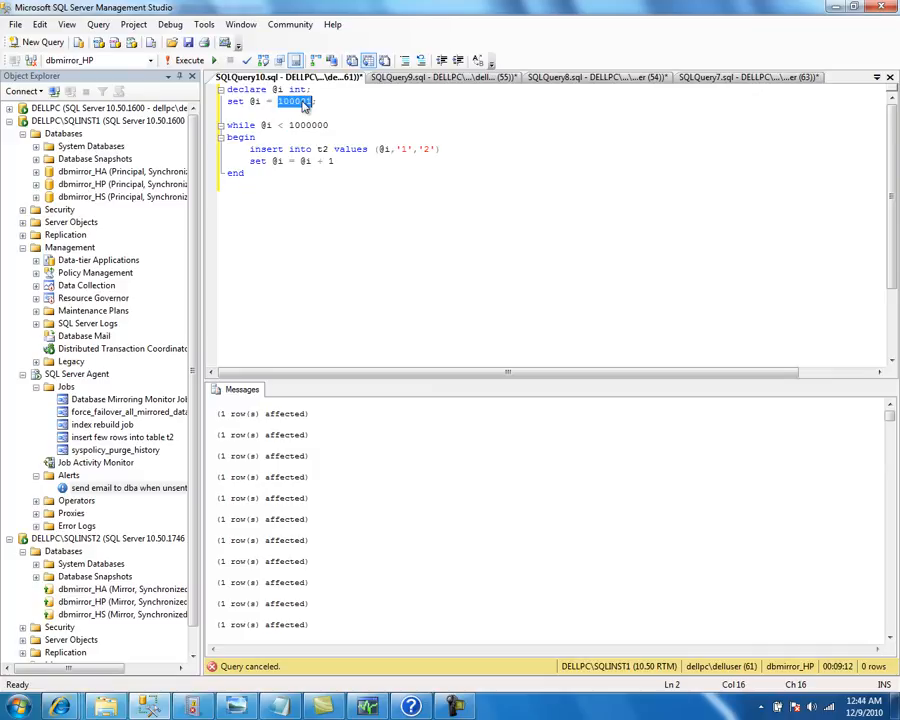
{"action": "key", "text": "ctrl+v"}
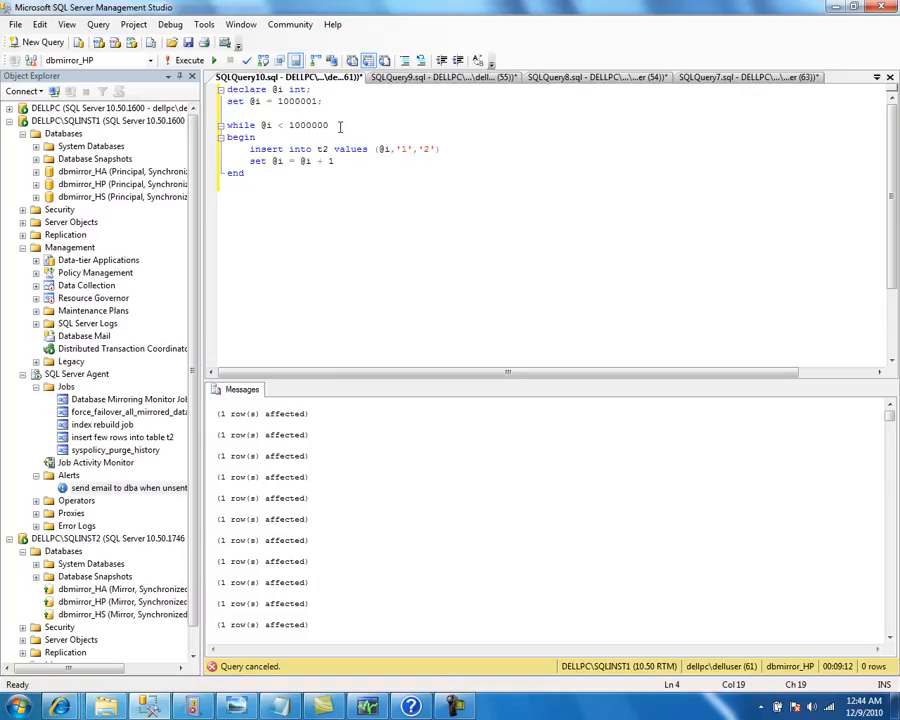
{"action": "left_click", "coordinate": [406, 77]}
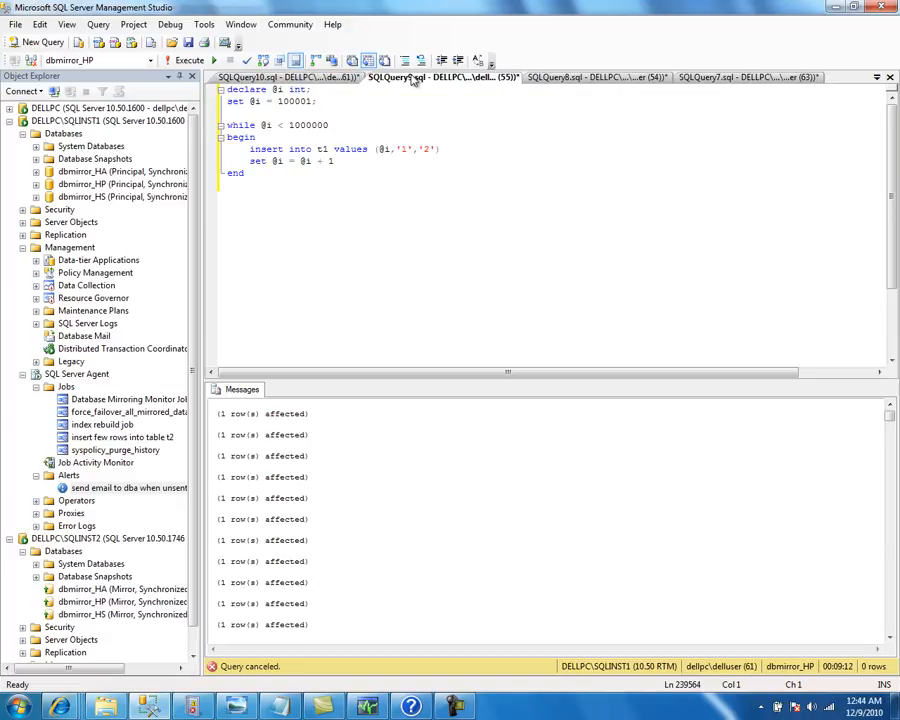
{"action": "double_click", "coordinate": [318, 127]}
{"action": "key", "text": "ctrl+c"}
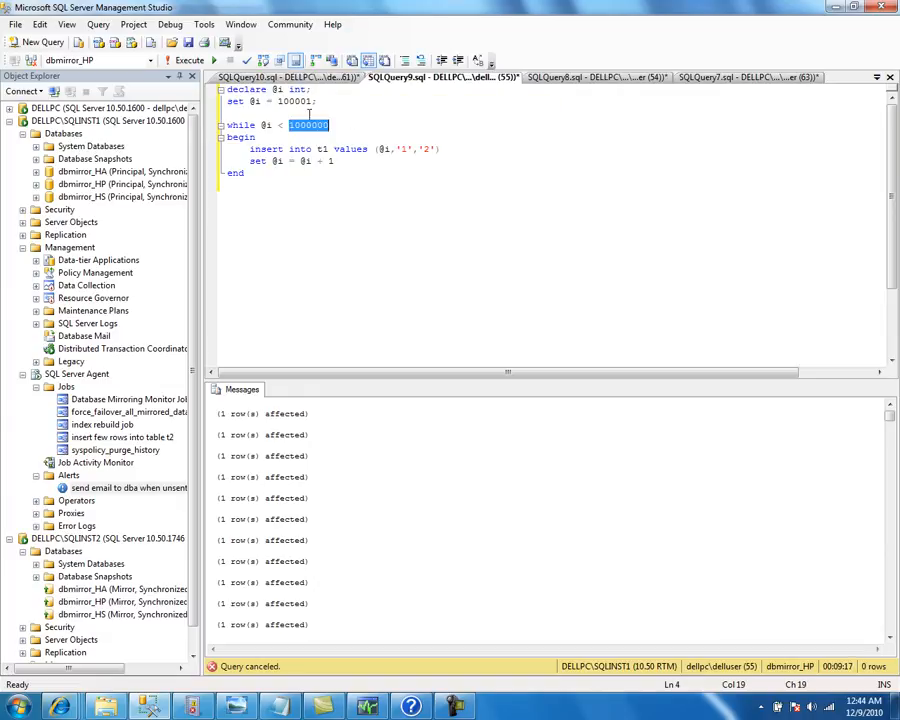
{"action": "double_click", "coordinate": [293, 101]}
{"action": "key", "text": "ctrl+v"}
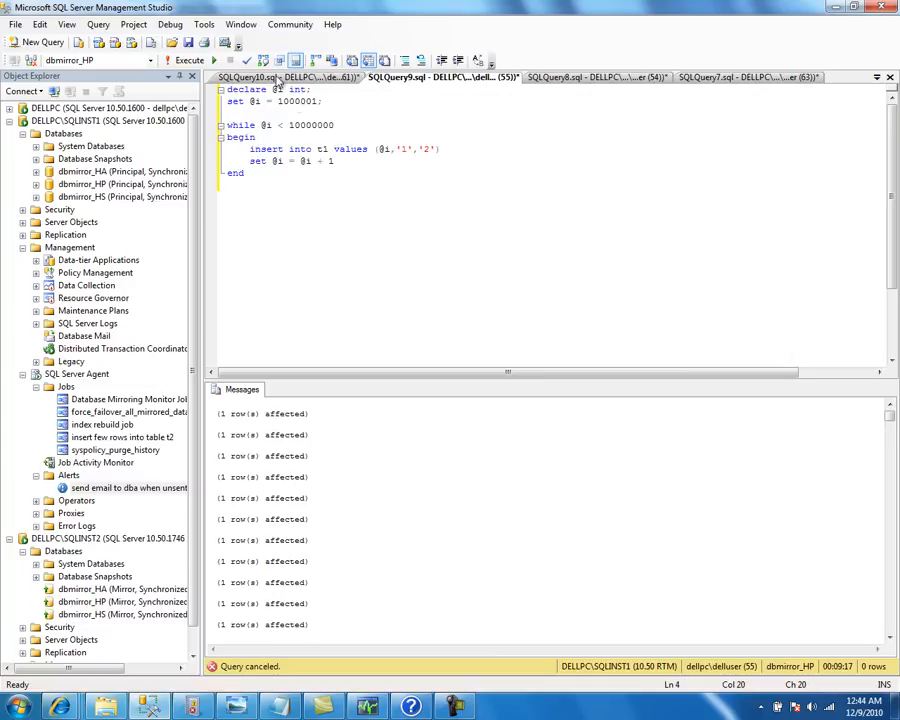
Run the t1 and t2 insert loops, then refresh Database Mirroring Monitor
{"action": "left_click", "coordinate": [188, 60]}
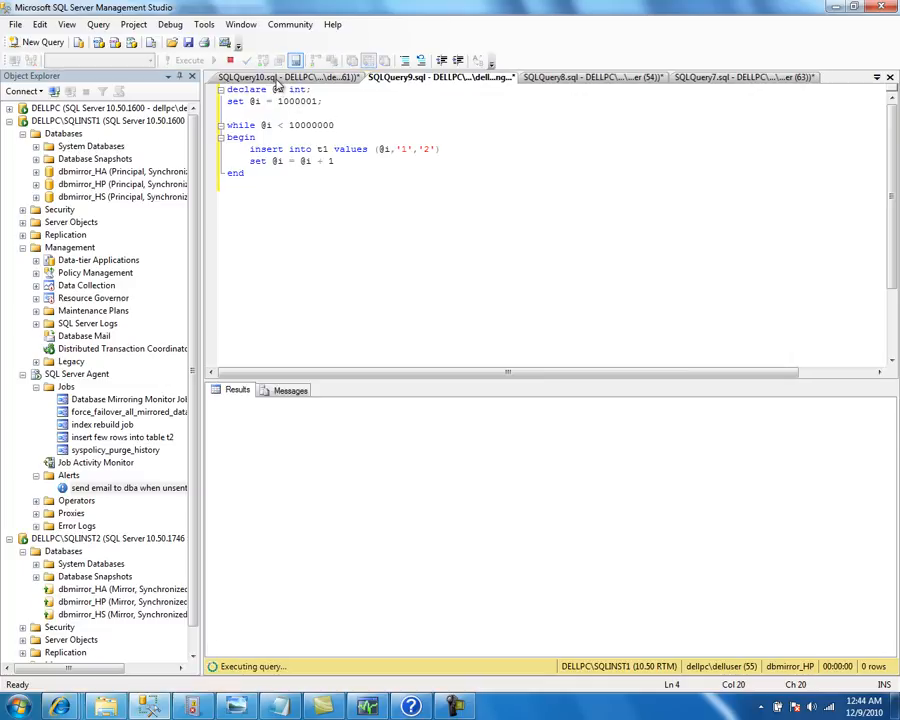
{"action": "left_click", "coordinate": [230, 60]}
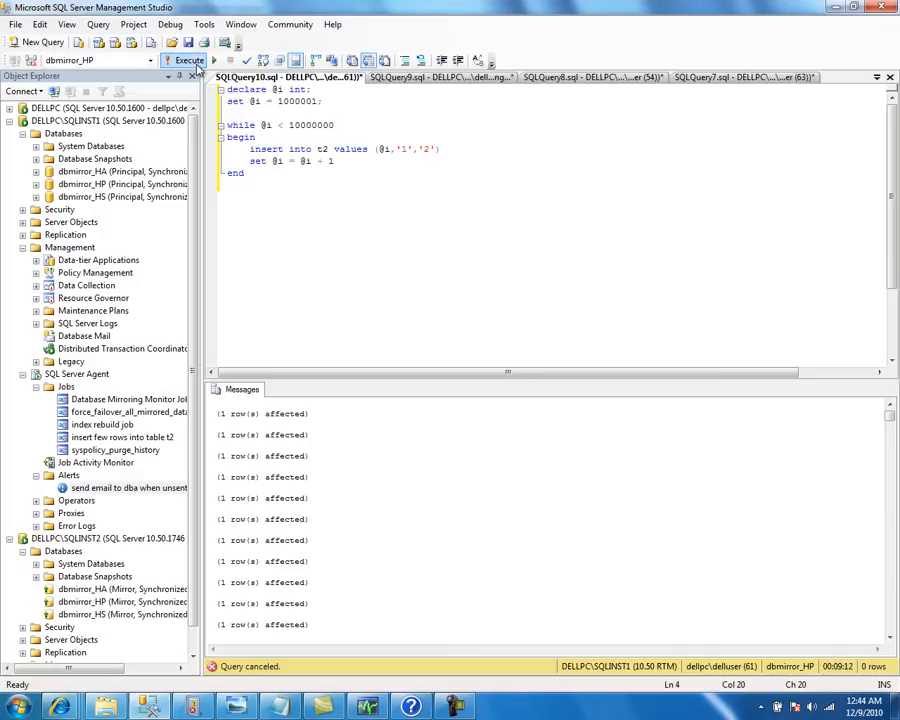
{"action": "left_click", "coordinate": [194, 61]}
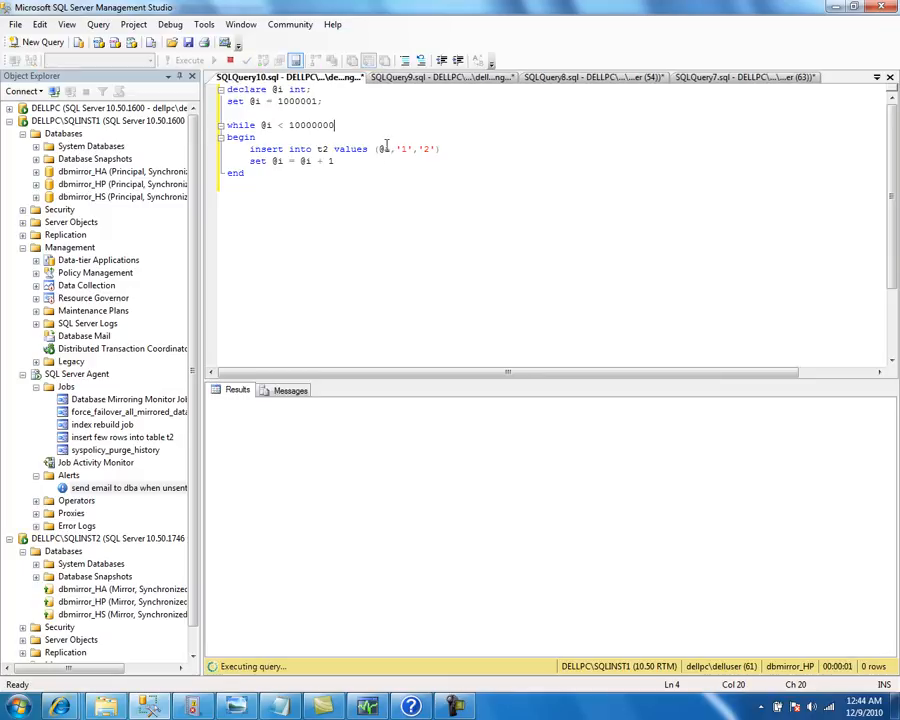
{"action": "left_click", "coordinate": [408, 79]}
{"action": "left_click", "coordinate": [368, 707]}
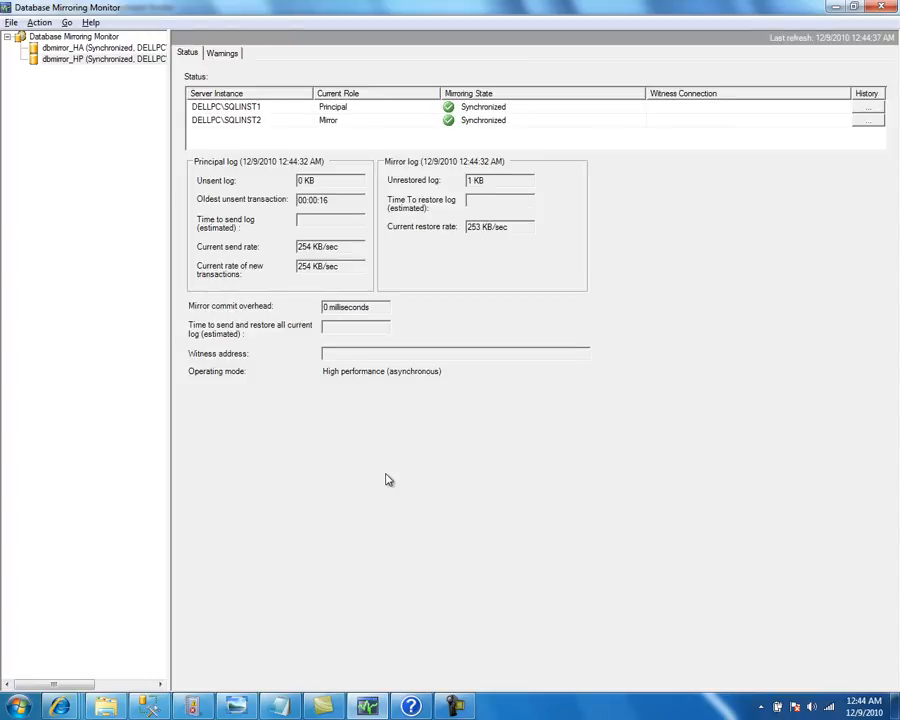
{"action": "key", "text": "F5"}
Reload the Application log to show new 32042 events, recheck mirroring, and highlight the alert text
{"action": "left_click", "coordinate": [190, 705]}
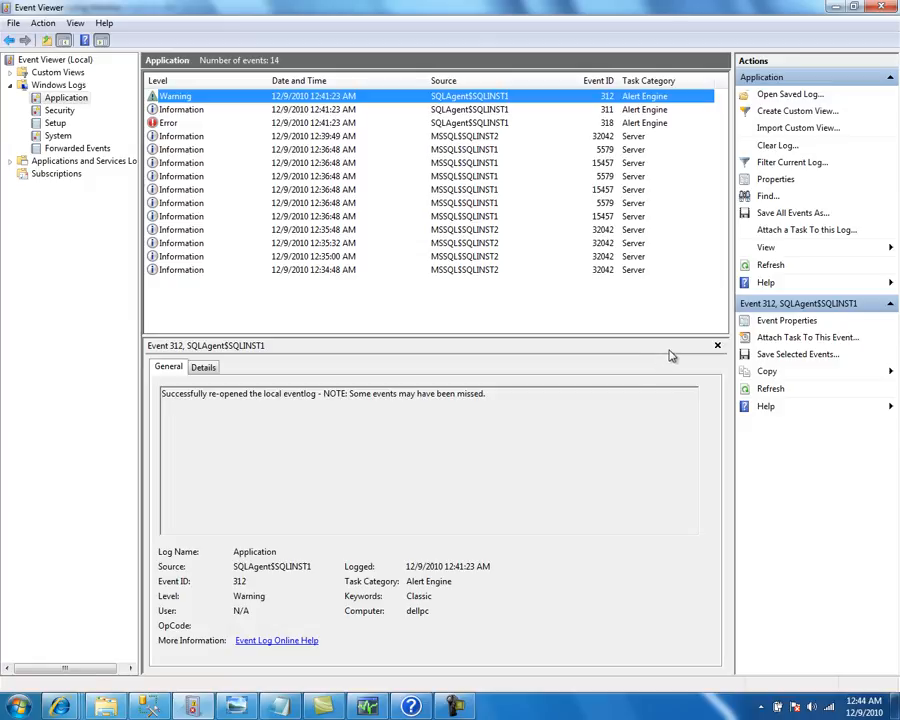
{"action": "left_click", "coordinate": [790, 265]}
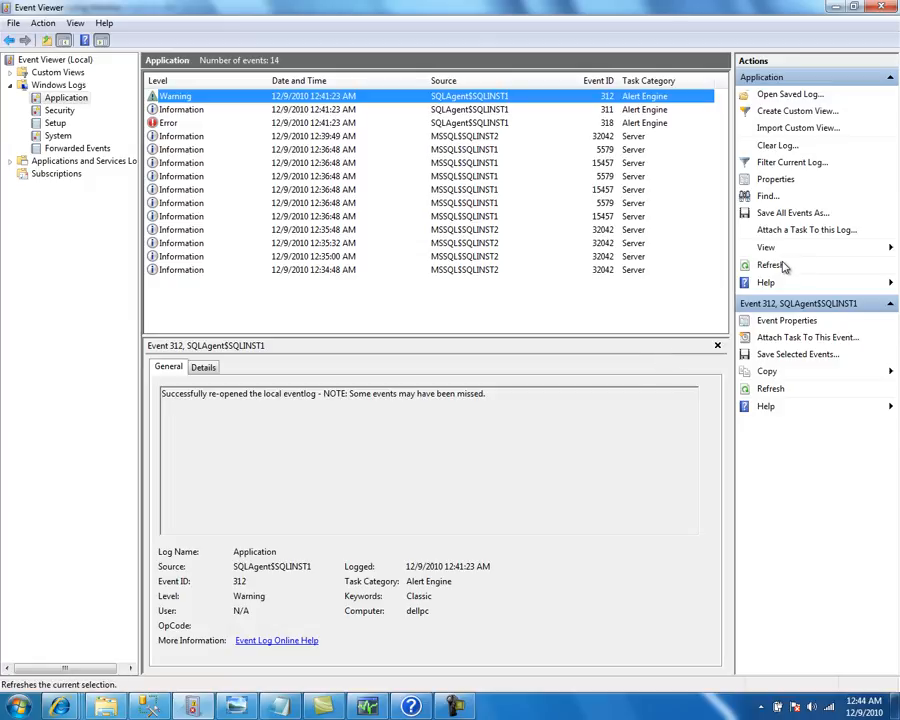
{"action": "left_click", "coordinate": [780, 266]}
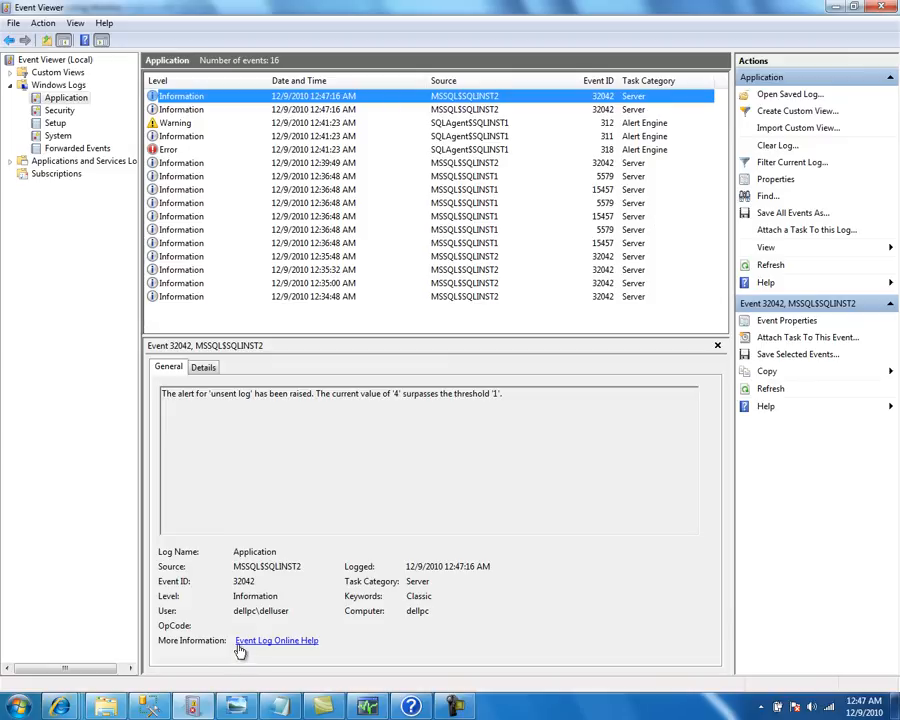
{"action": "left_click", "coordinate": [148, 707]}
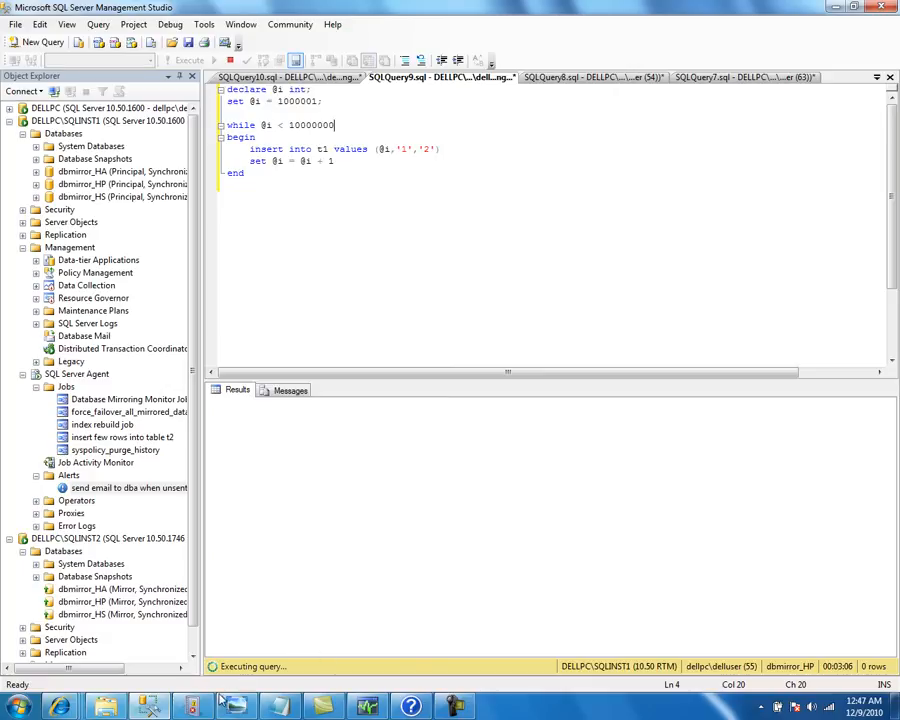
{"action": "left_click", "coordinate": [367, 706]}
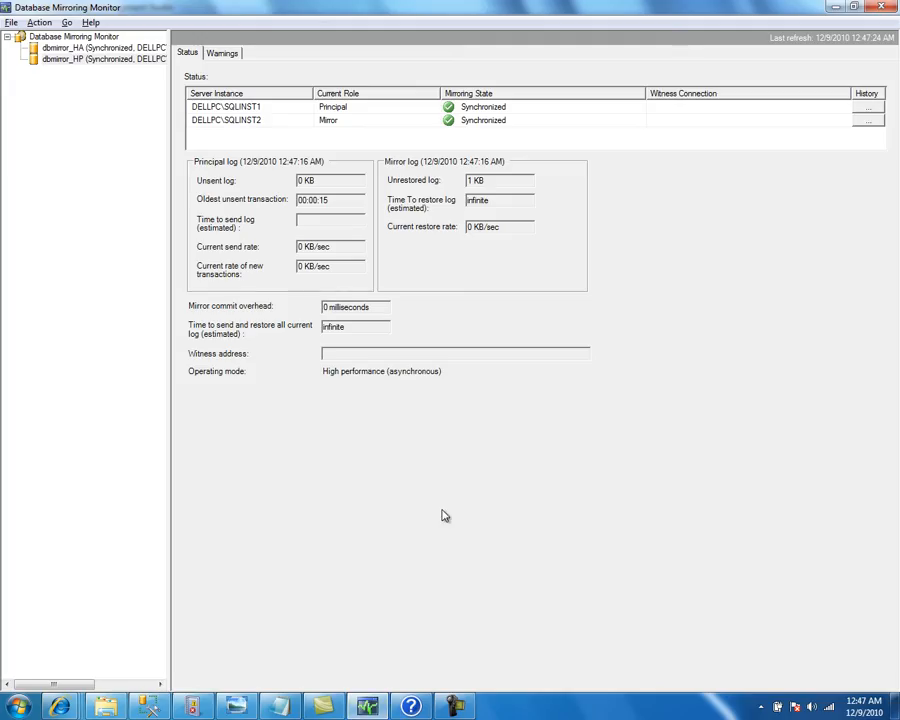
{"action": "key", "text": "F5"}
{"action": "left_click", "coordinate": [236, 706]}
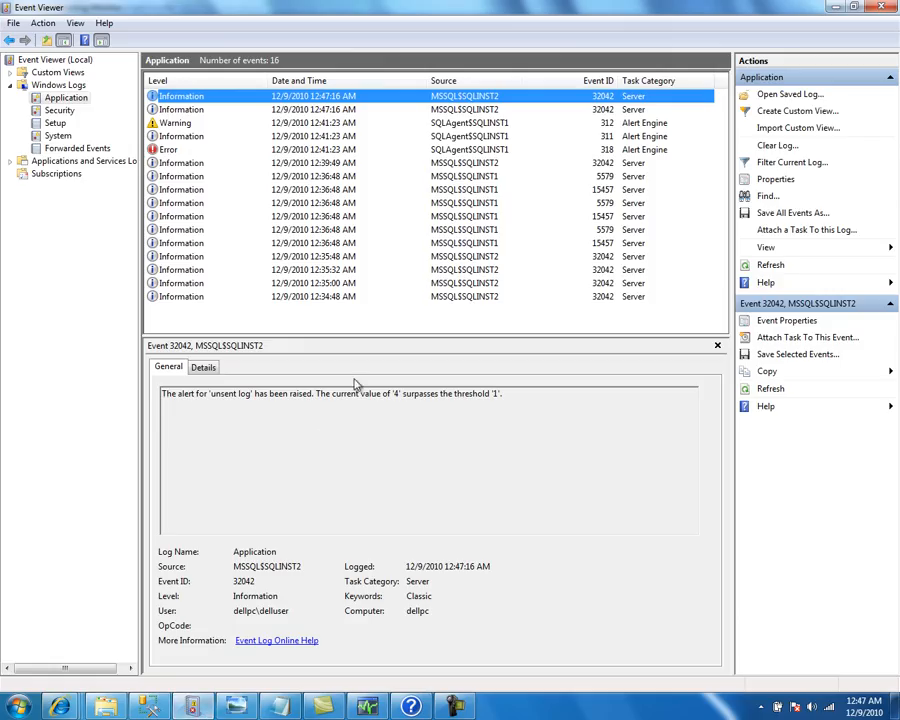
{"action": "left_click_drag", "start_coordinate": [316, 395], "coordinate": [160, 400]}
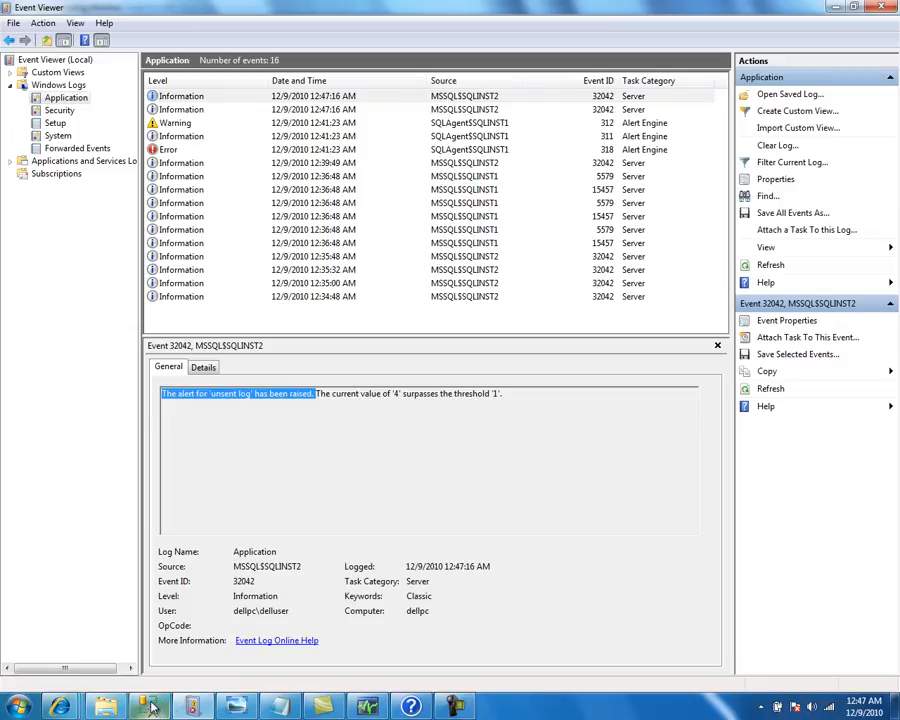
Reload the webmail inbox to look for the alert e-mail, then return to Management Studio
{"action": "left_click", "coordinate": [200, 610]}
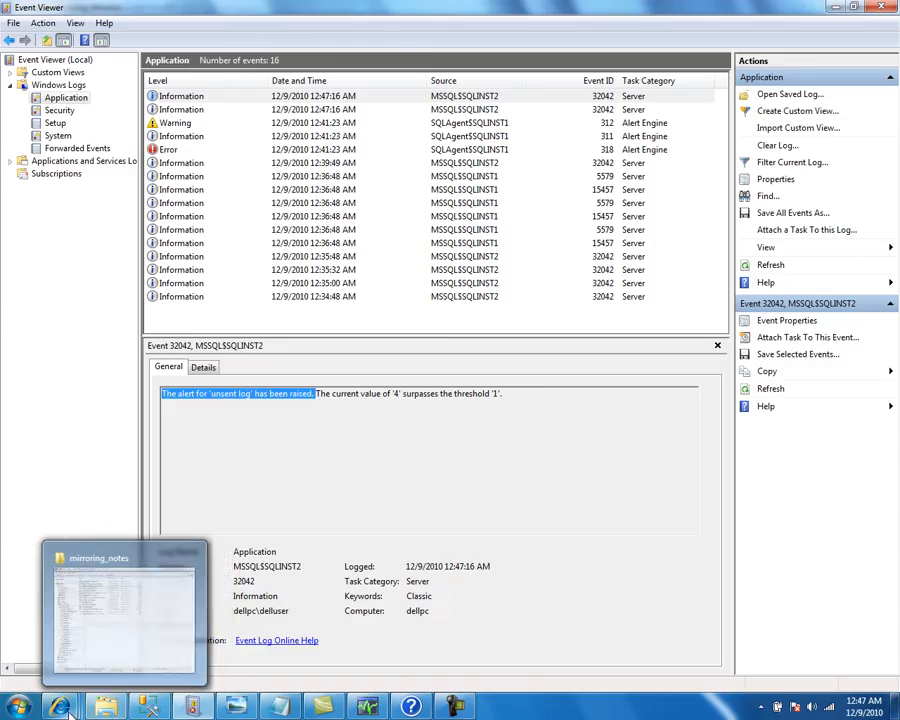
{"action": "left_click", "coordinate": [76, 705]}
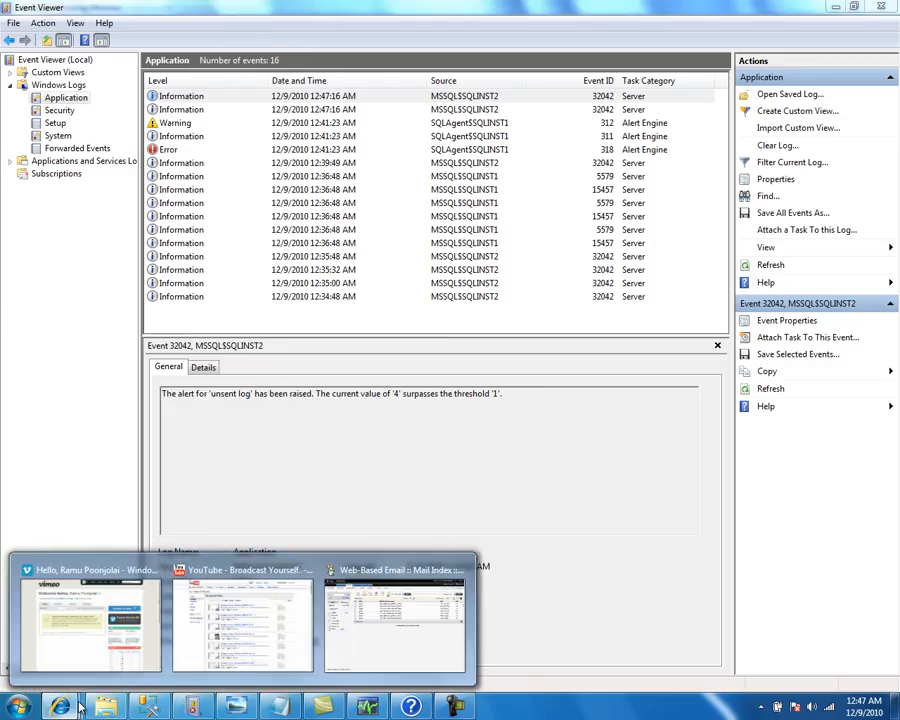
{"action": "left_click", "coordinate": [354, 572]}
{"action": "left_click", "coordinate": [58, 296]}
{"action": "left_click", "coordinate": [58, 296]}
{"action": "key", "text": "alt+Tab"}
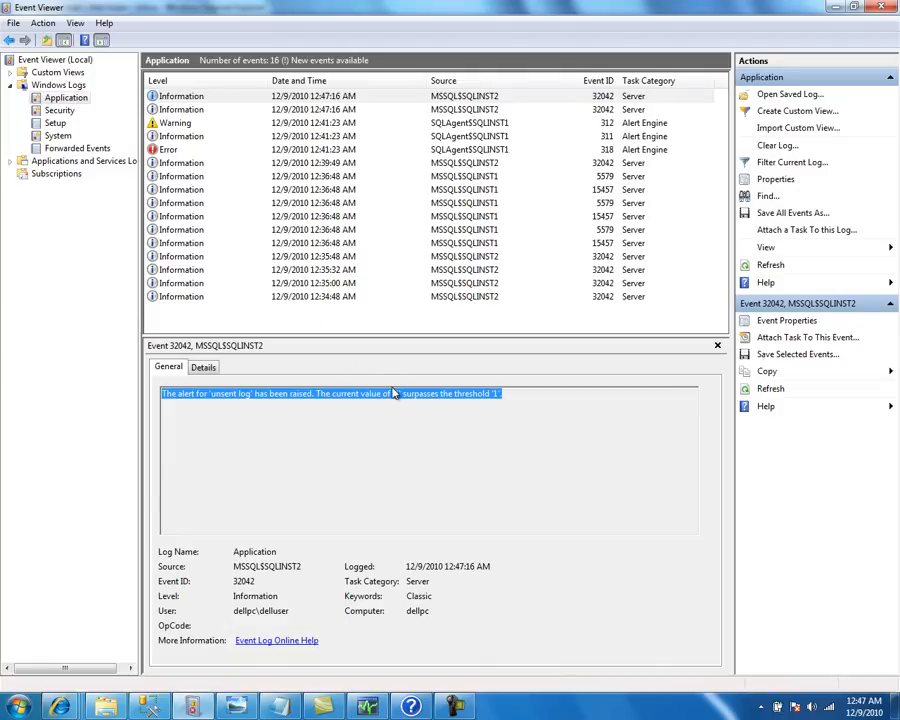
{"action": "left_click", "coordinate": [148, 707]}
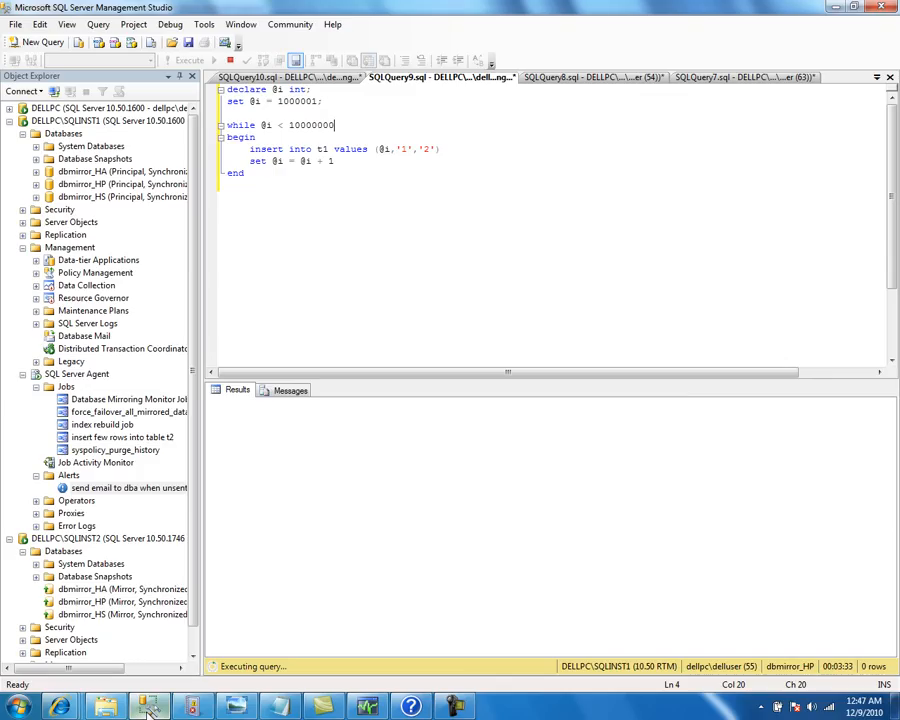
Refresh the unsent-log alert, view its properties, then bring up the webmail window
{"action": "right_click", "coordinate": [111, 490]}
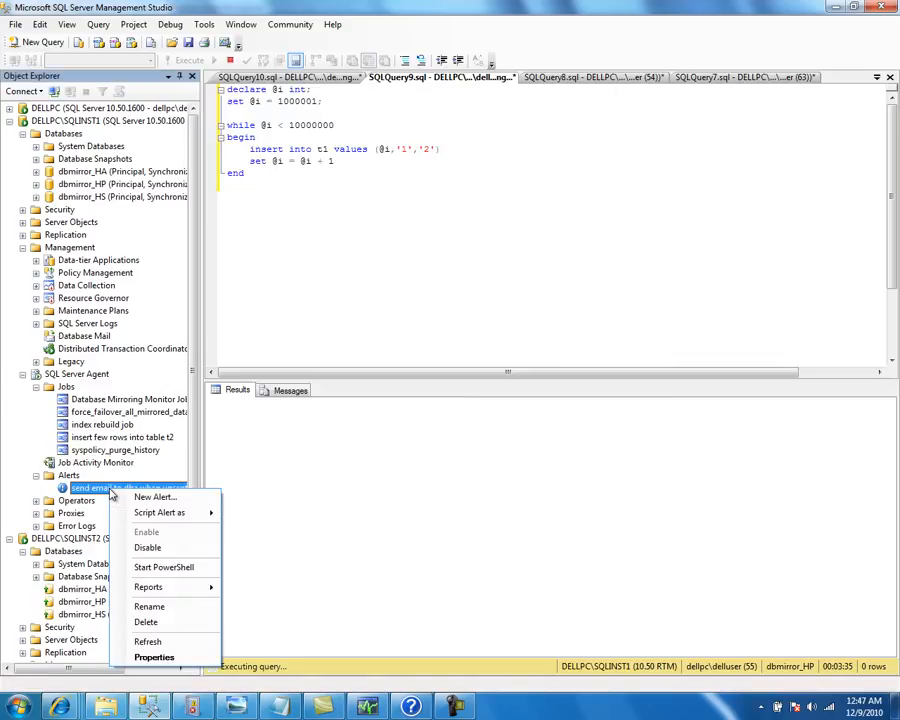
{"action": "left_click", "coordinate": [180, 648]}
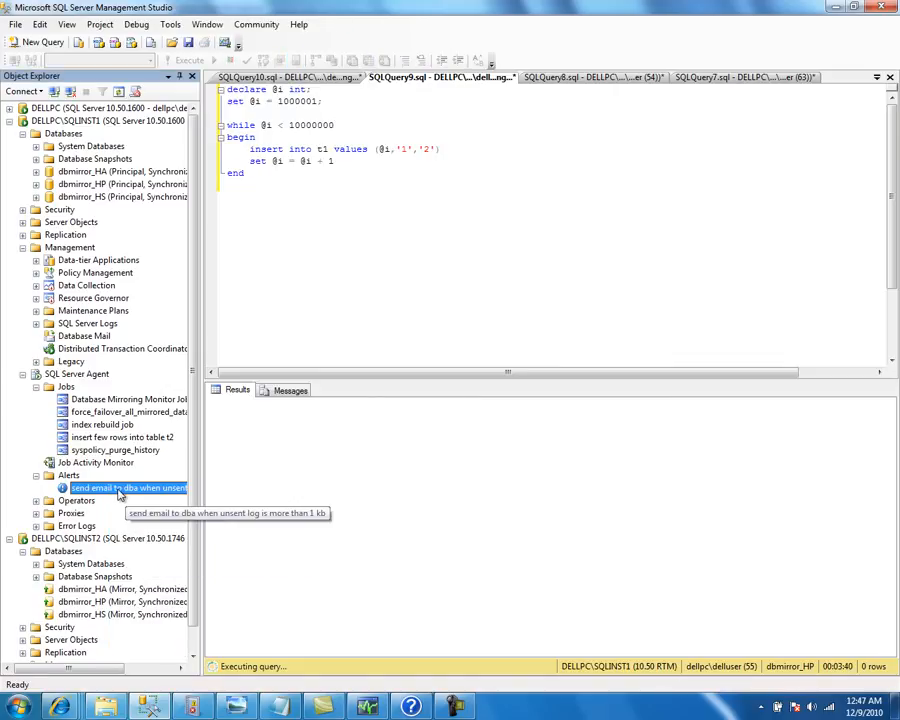
{"action": "right_click", "coordinate": [120, 486]}
{"action": "left_click", "coordinate": [160, 653]}
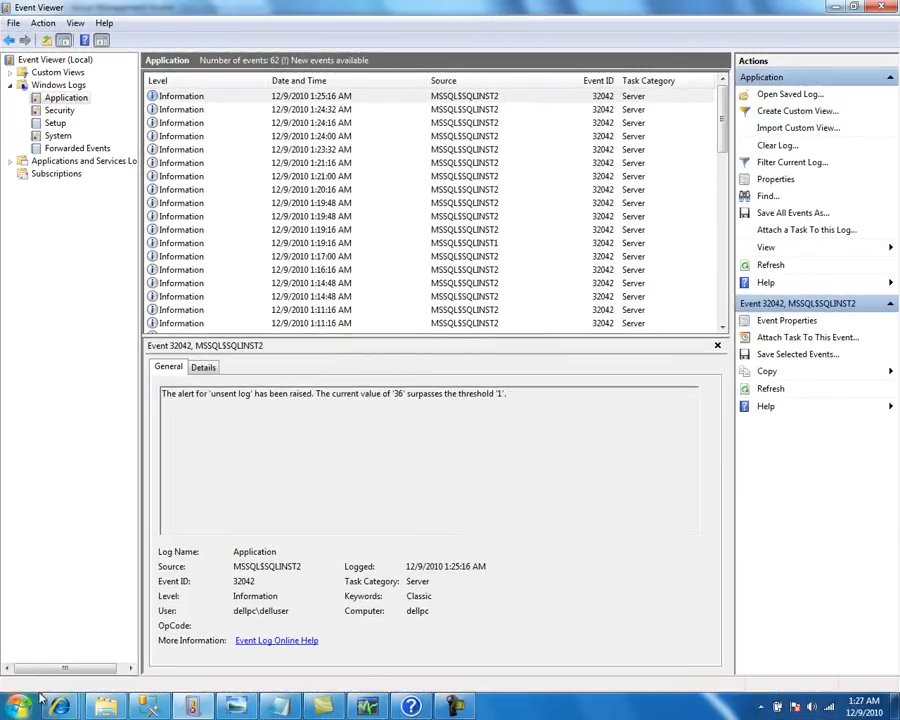
{"action": "mouse_move", "coordinate": [59, 706]}
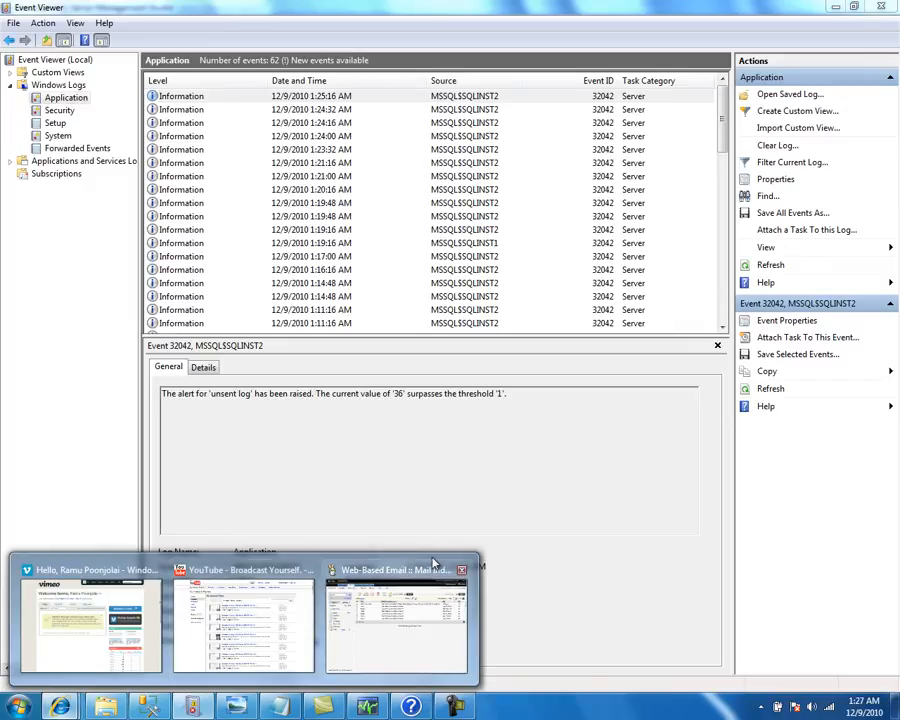
{"action": "left_click", "coordinate": [395, 620]}
Open the SQL Server alert e-mail: unsent log 96 over threshold 1, comment 'Please look into the issue'
{"action": "left_click", "coordinate": [60, 296]}
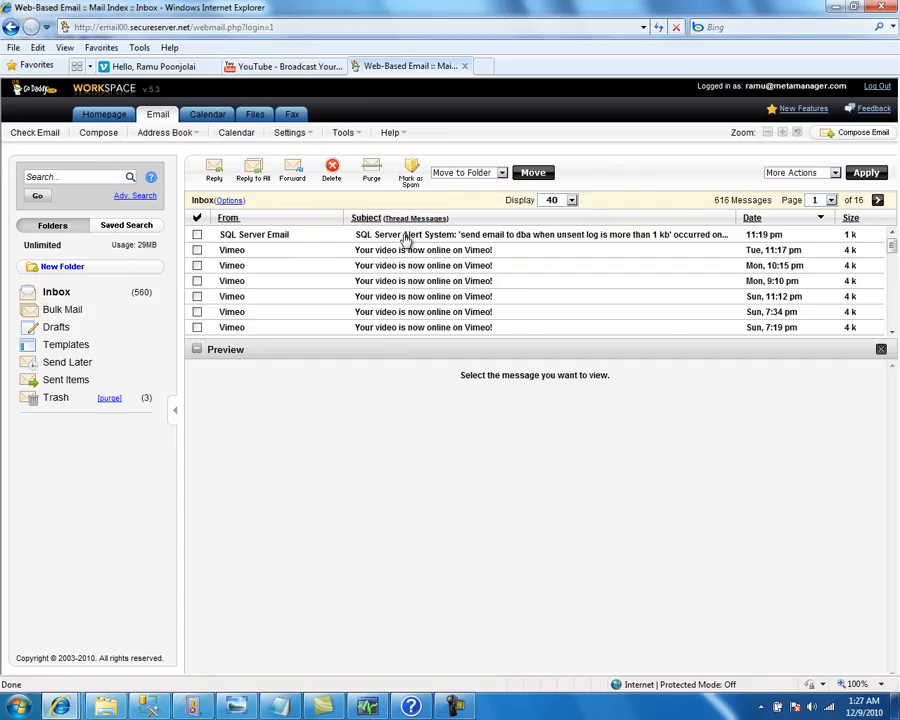
{"action": "left_click", "coordinate": [407, 236]}
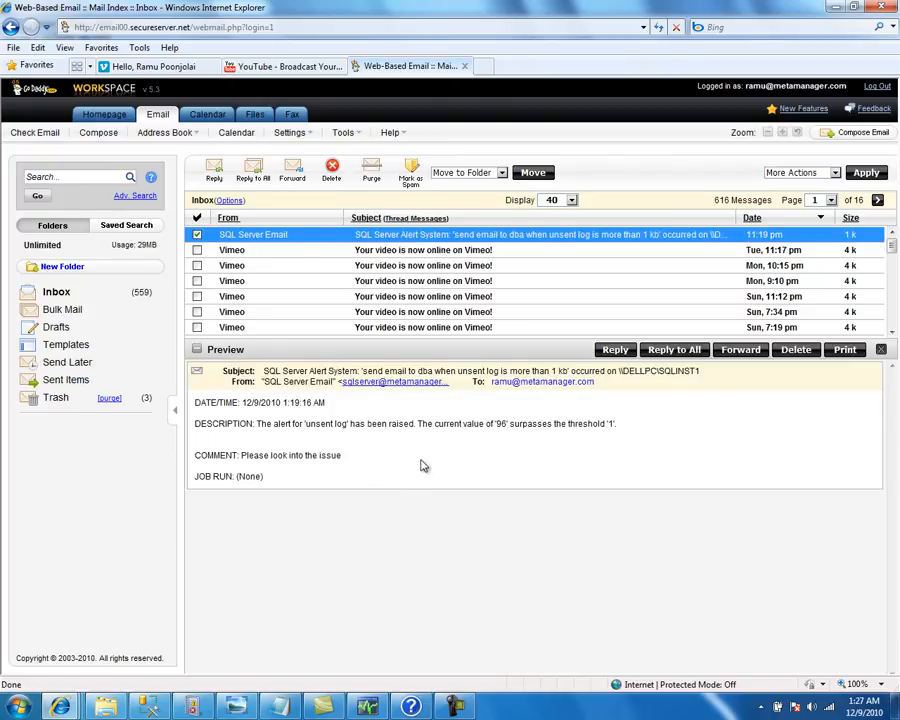
{"action": "left_click_drag", "start_coordinate": [347, 459], "coordinate": [258, 466]}
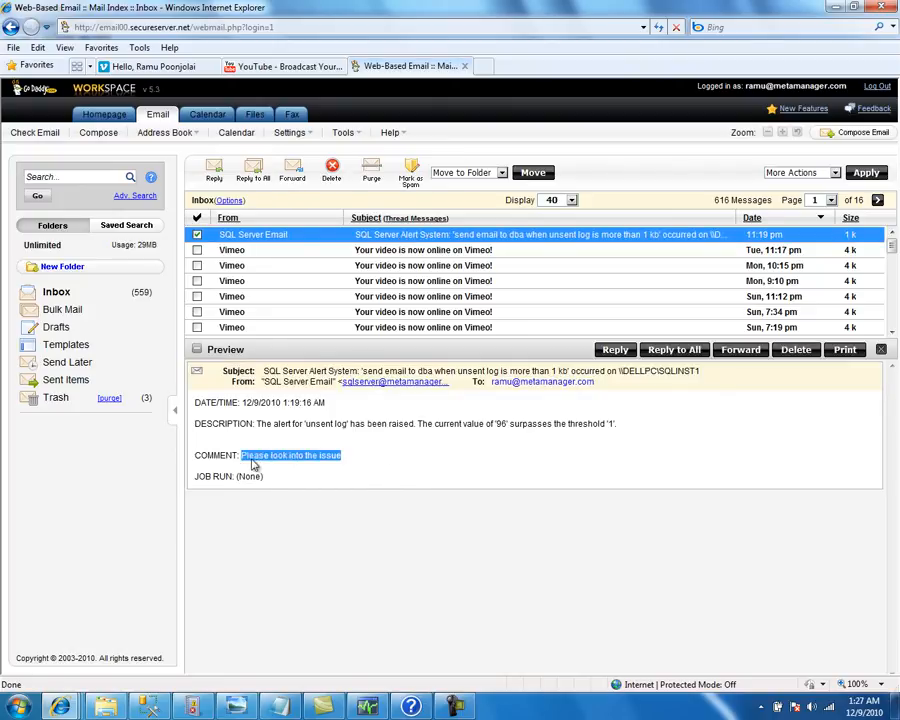
{"action": "left_click", "coordinate": [148, 707]}
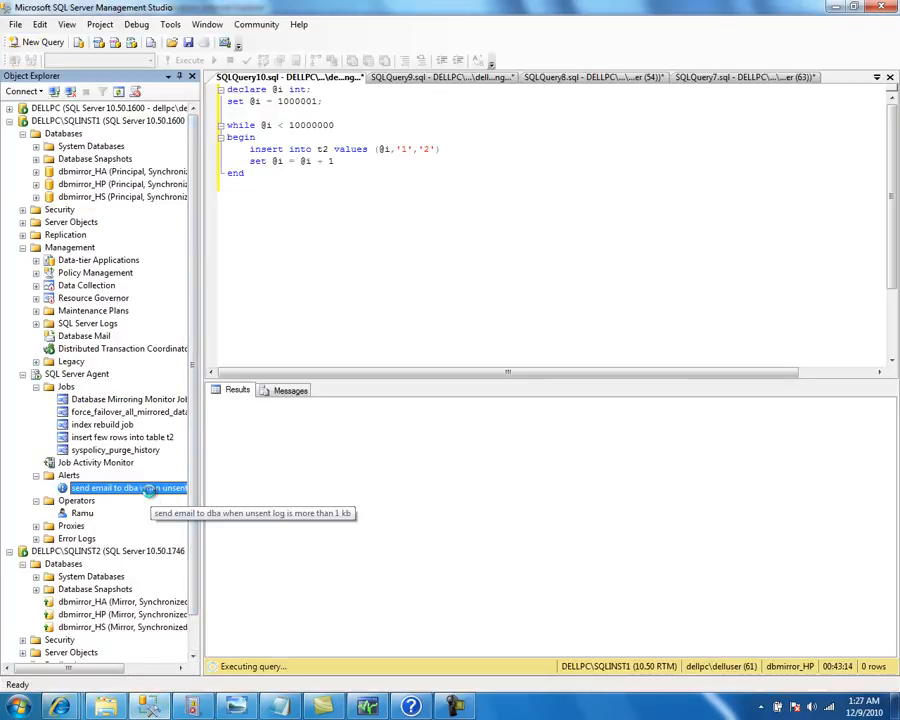
{"action": "double_click", "coordinate": [122, 488]}
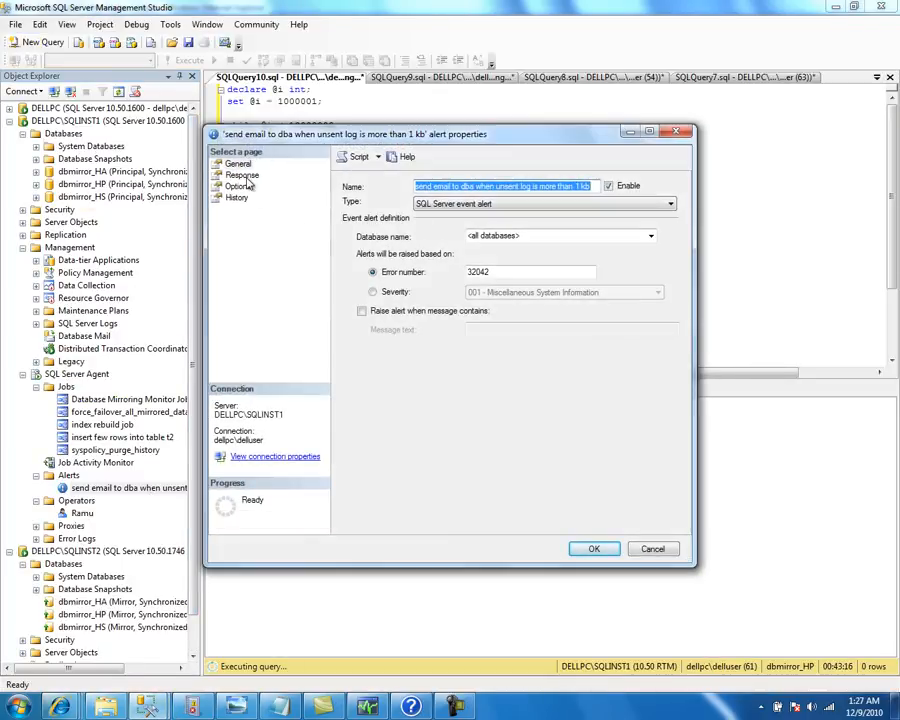
{"action": "left_click", "coordinate": [242, 175]}
{"action": "left_click", "coordinate": [238, 197]}
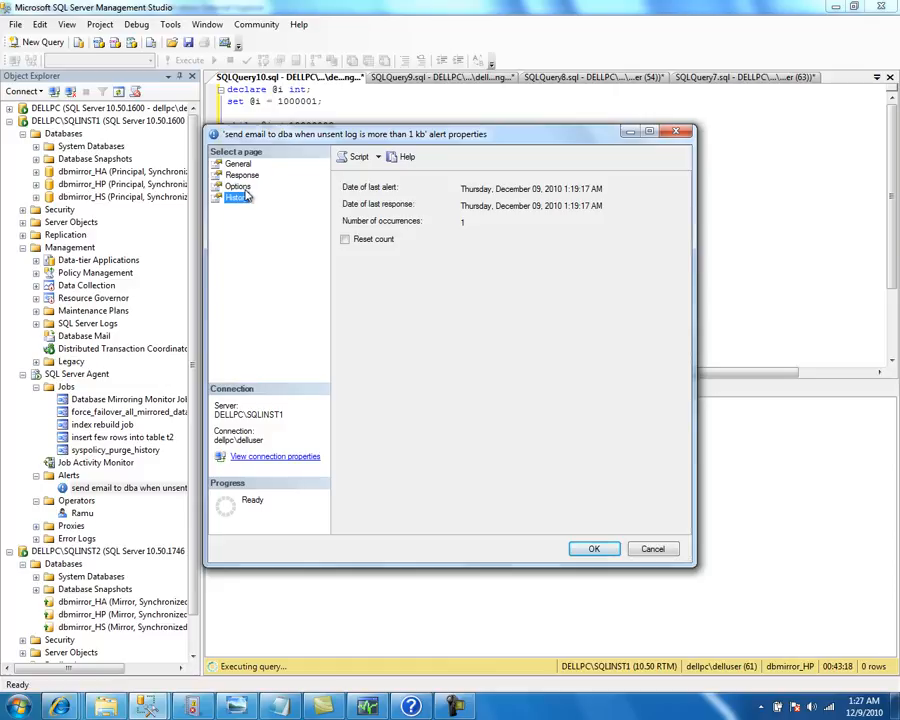
{"action": "left_click", "coordinate": [238, 186]}
{"action": "left_click_drag", "start_coordinate": [454, 274], "coordinate": [361, 286]}
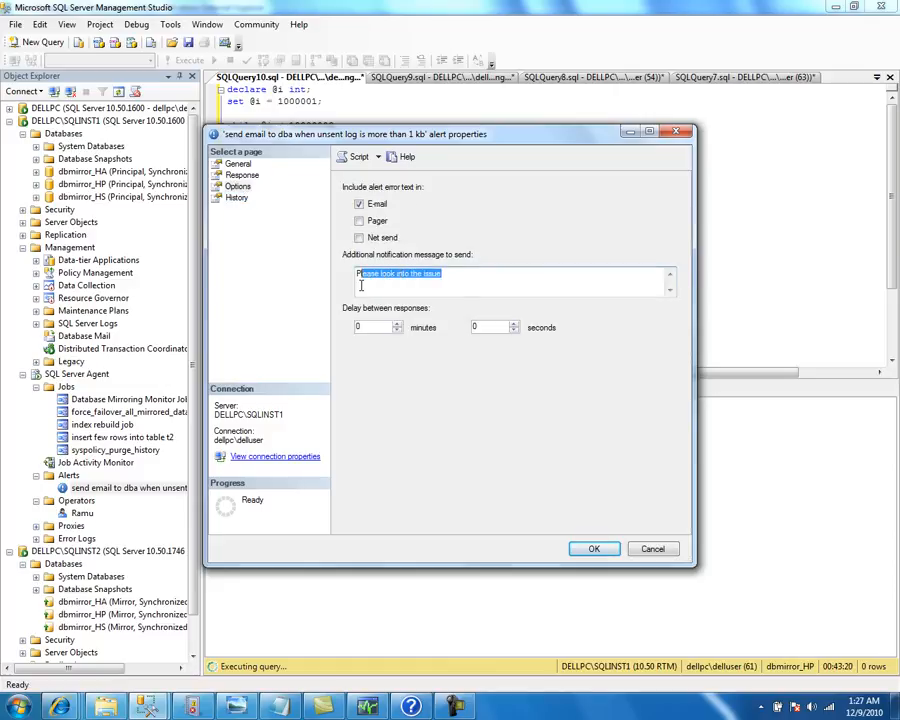
{"action": "left_click", "coordinate": [598, 550]}
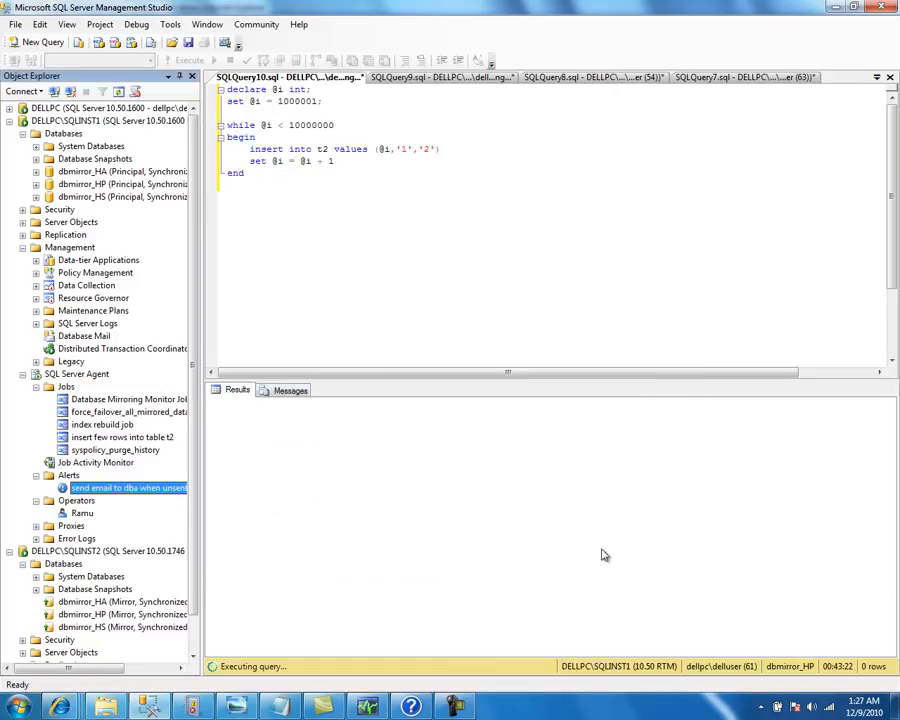